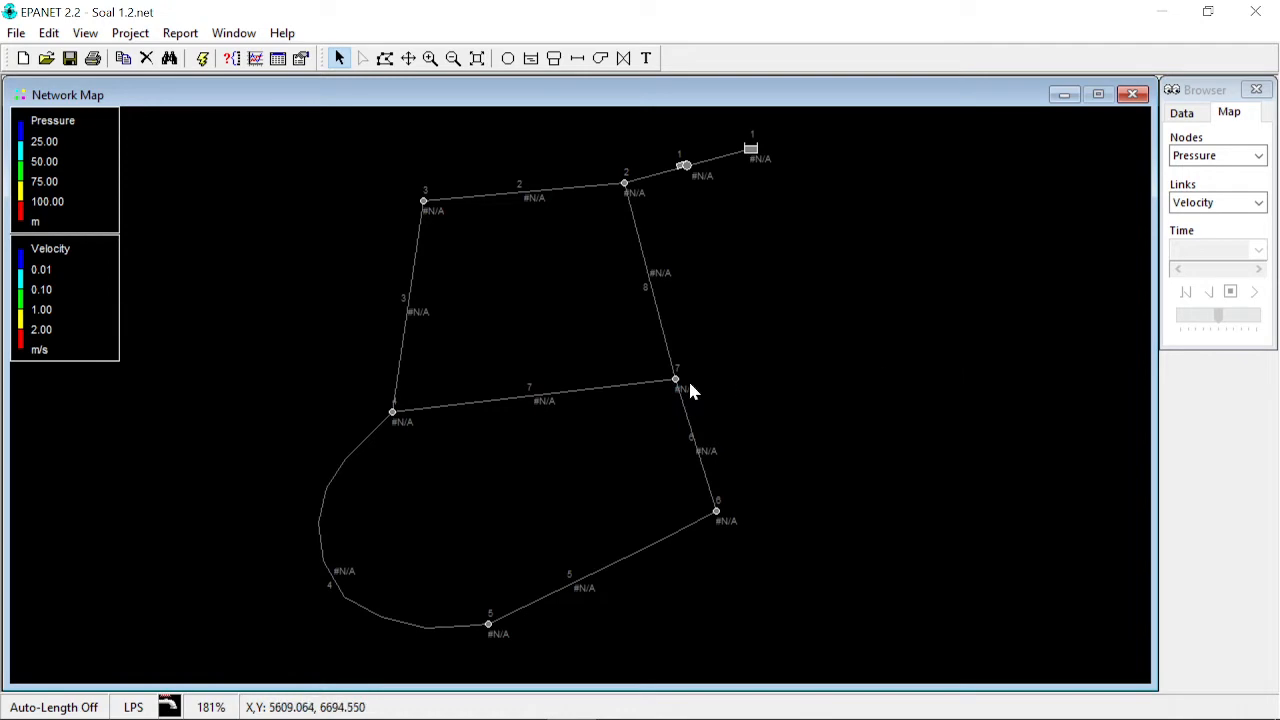
# - Switch to the browser and read the Epanet exercise: network figure, pipe and junction properties table, and Soal No 2 requirements
pyautogui.moveTo(575, 712)
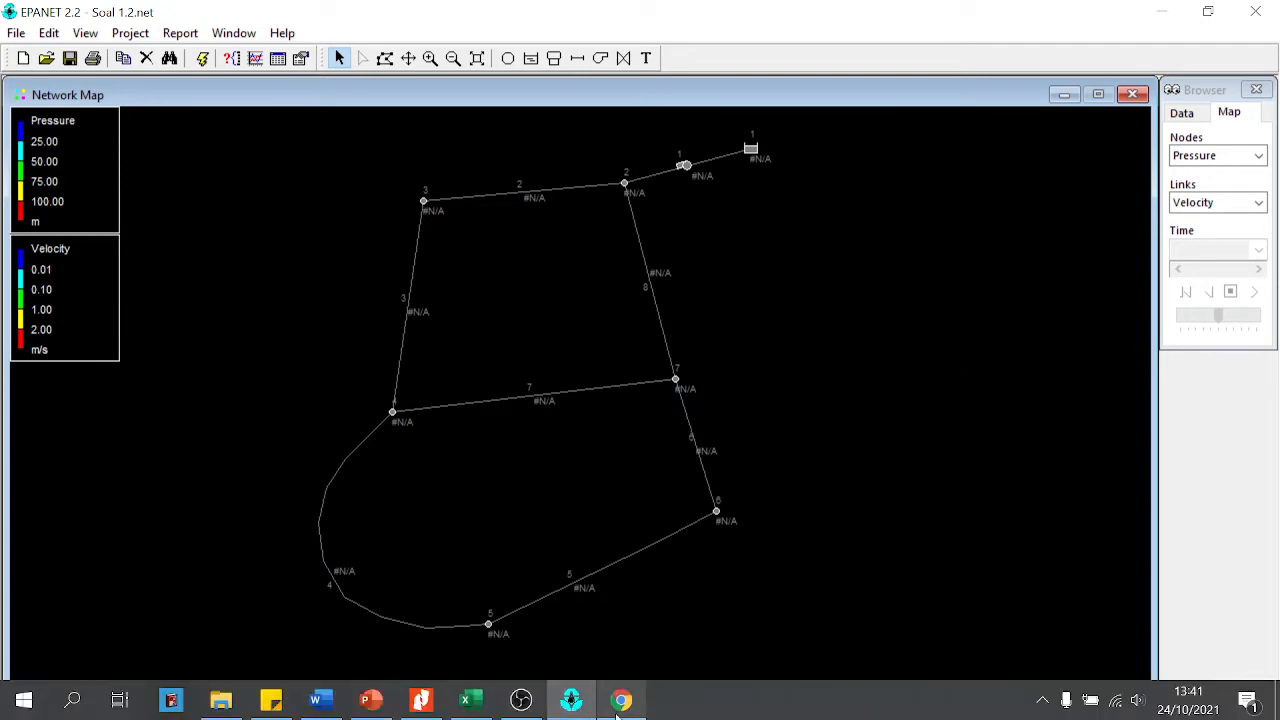
pyautogui.click(620, 700)
pyautogui.scroll(3, 633, 455)
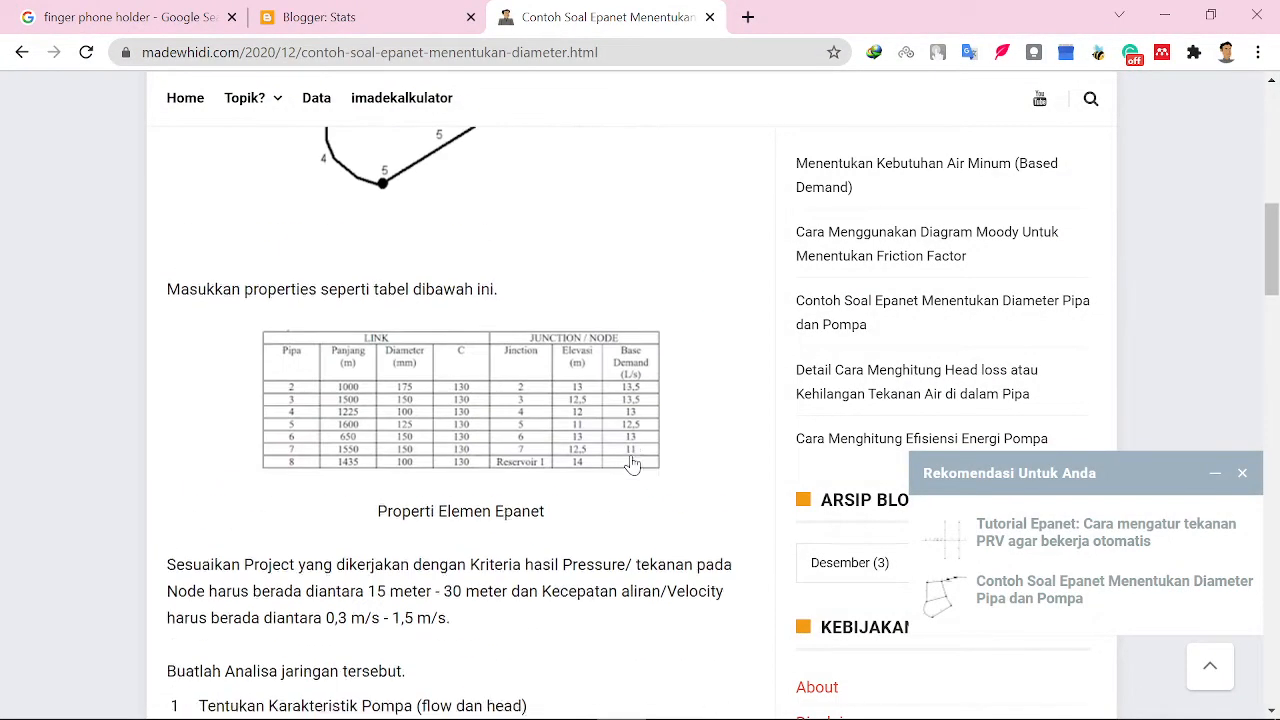
pyautogui.scroll(5, 633, 463)
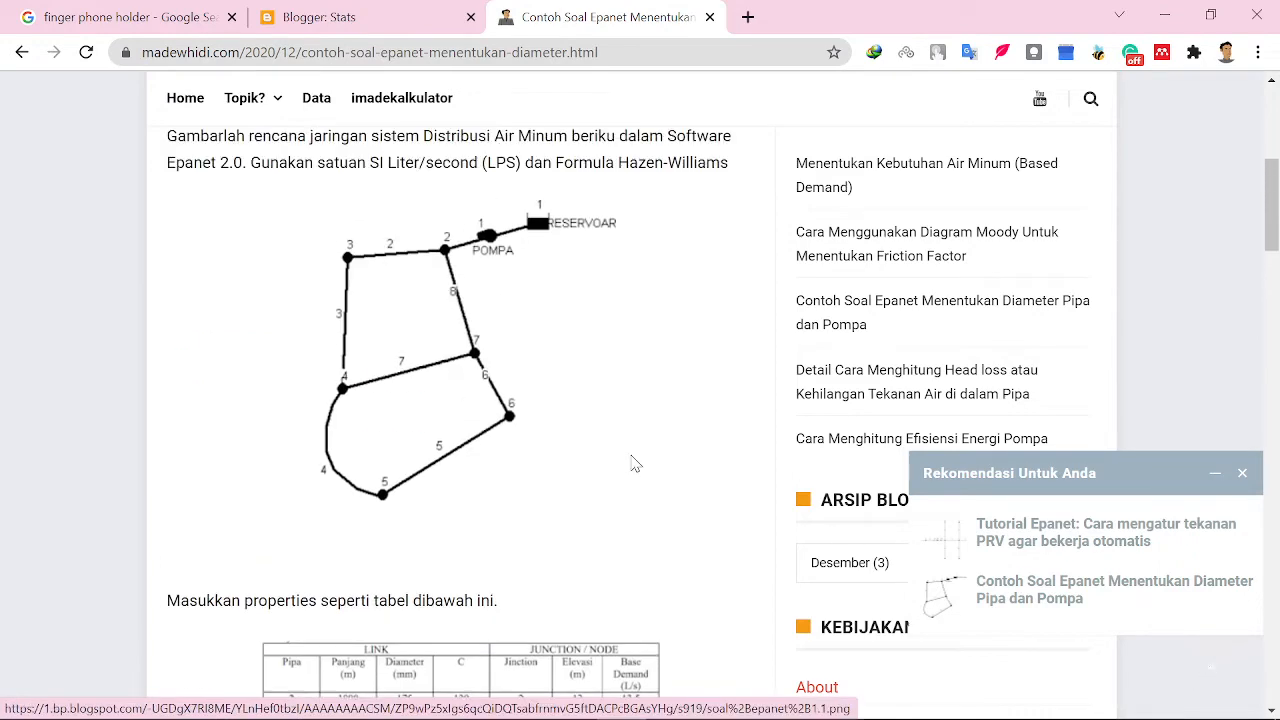
pyautogui.scroll(-1, 245, 357)
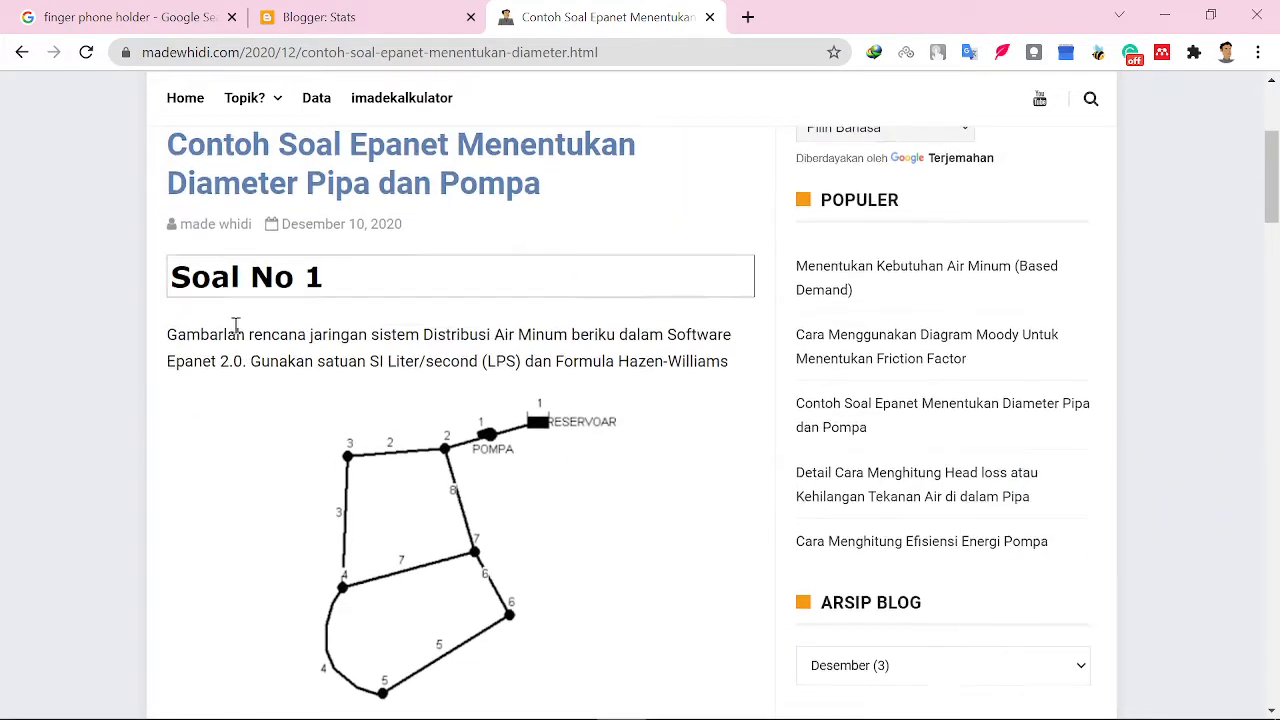
pyautogui.scroll(2, 252, 320)
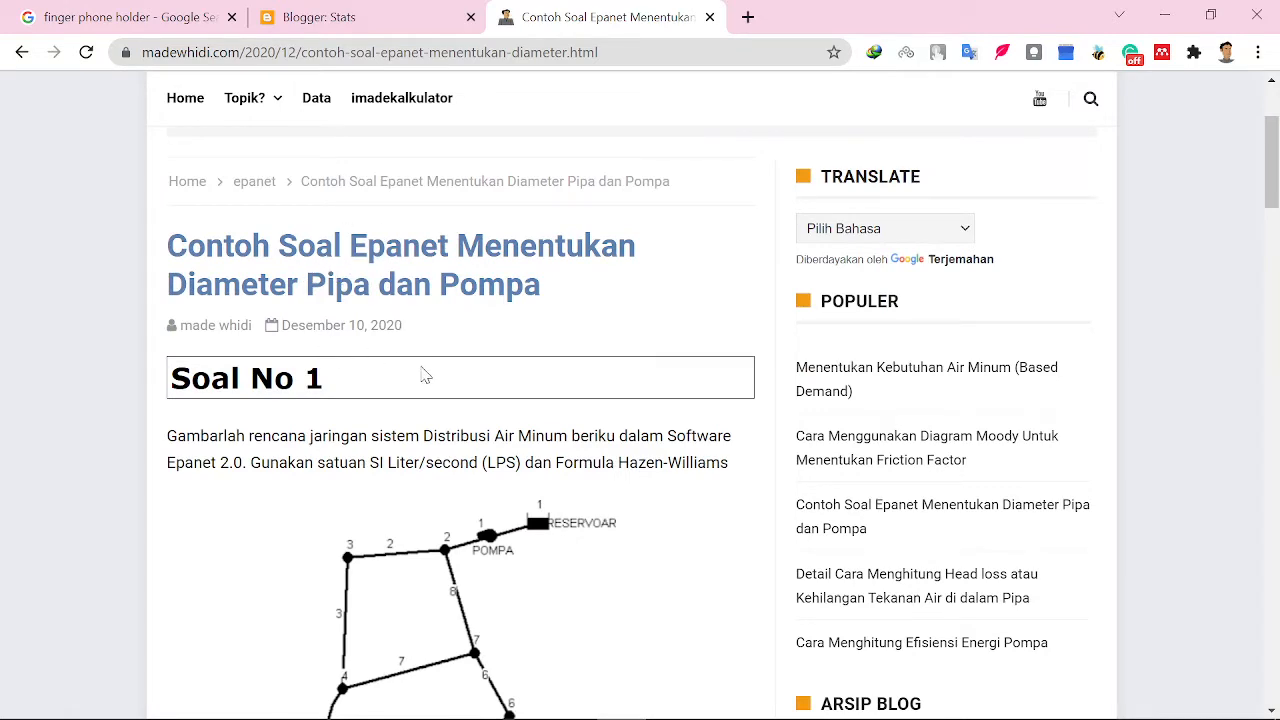
pyautogui.scroll(-7, 427, 400)
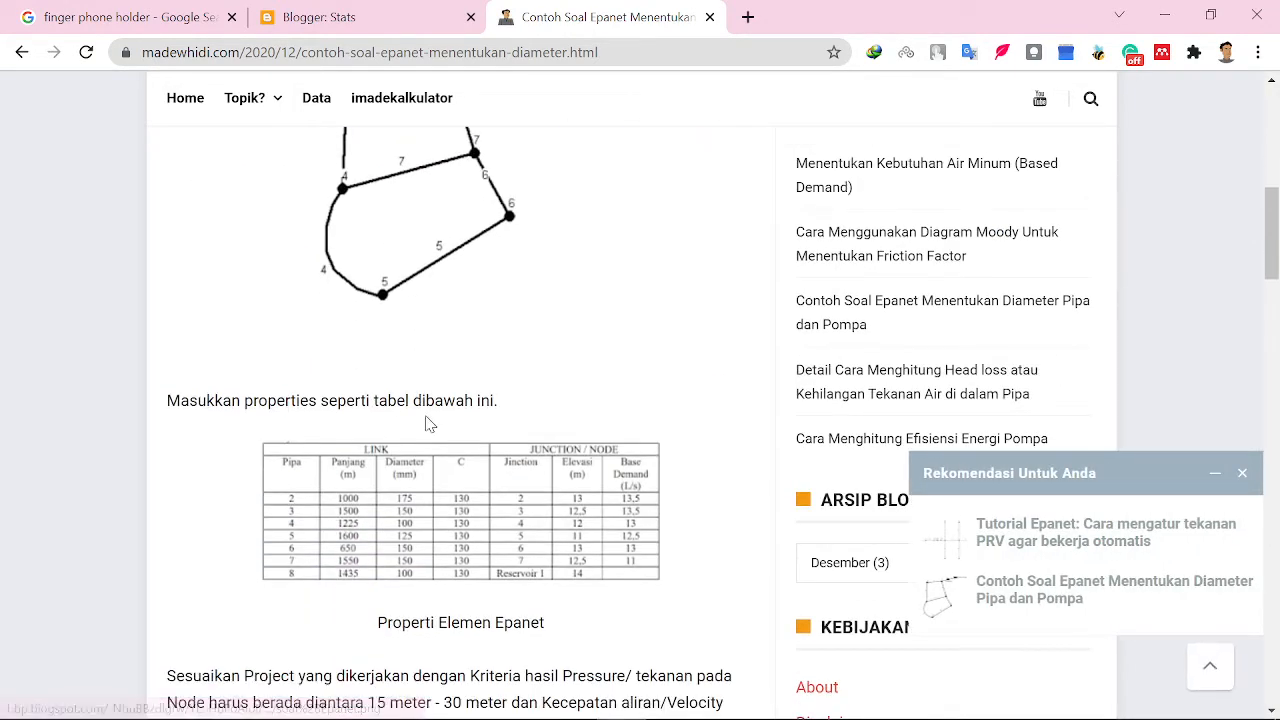
pyautogui.scroll(-3, 427, 415)
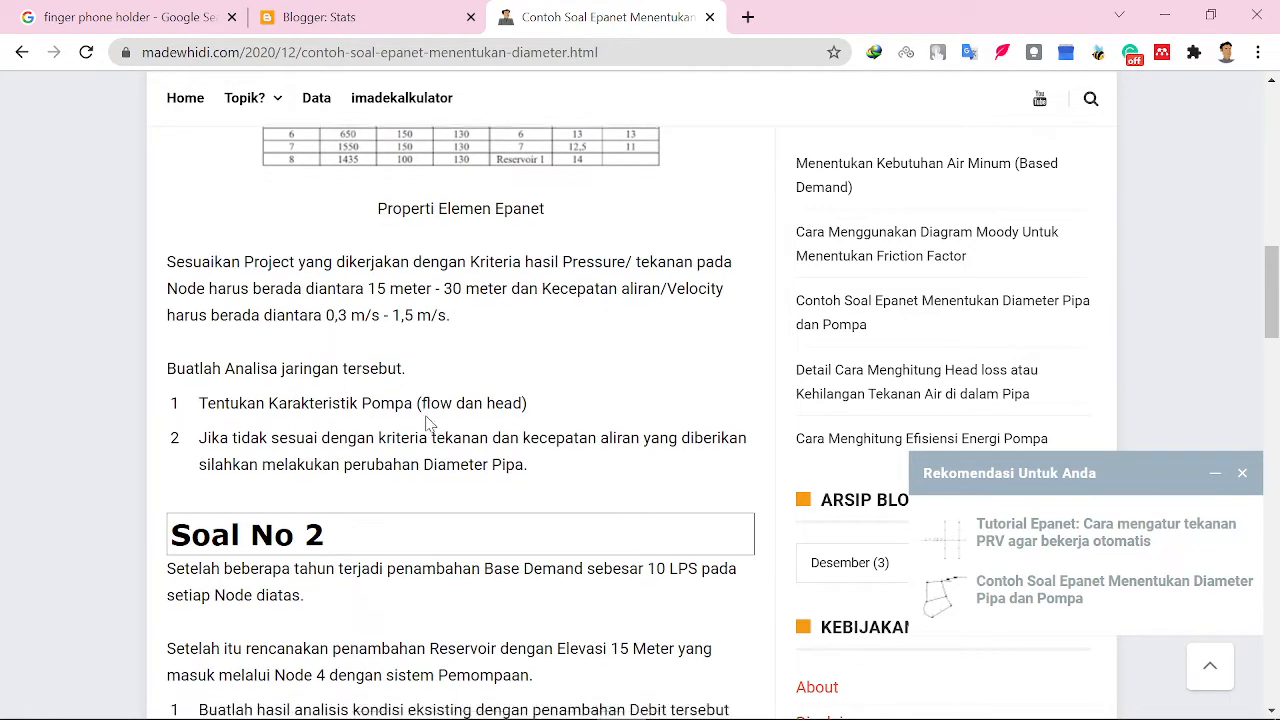
pyautogui.scroll(-2, 427, 420)
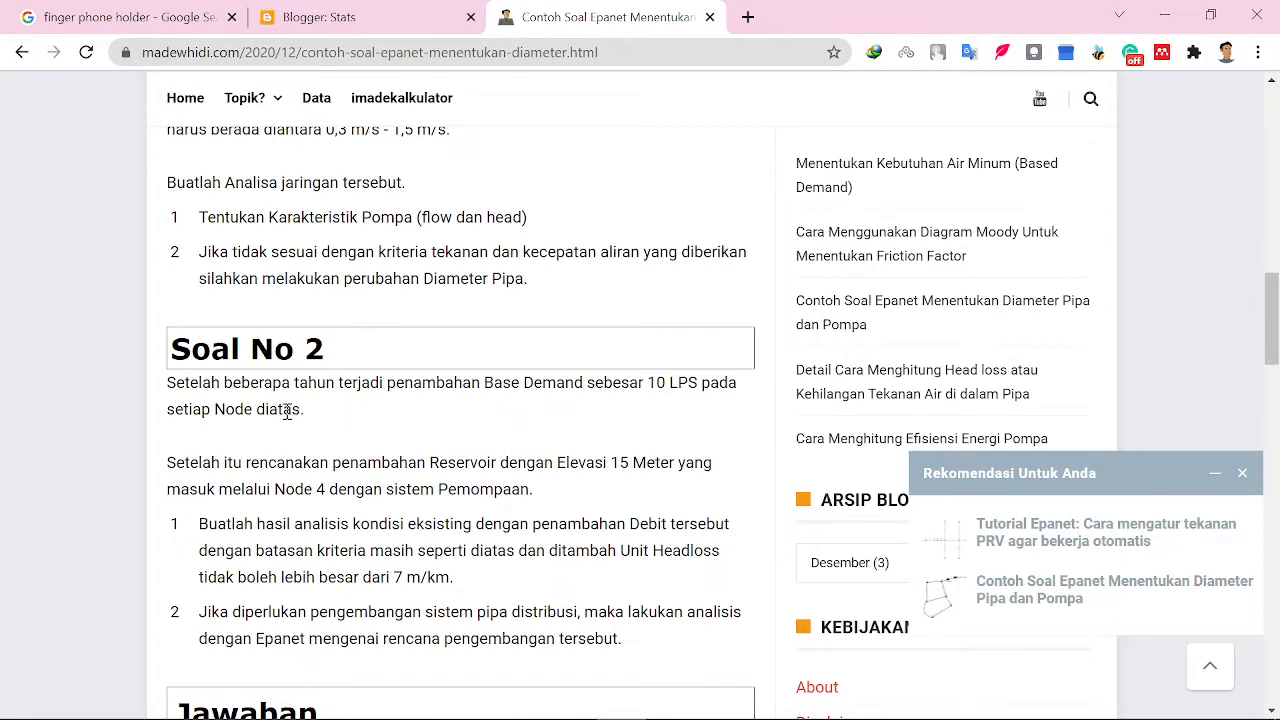
pyautogui.scroll(-1, 199, 410)
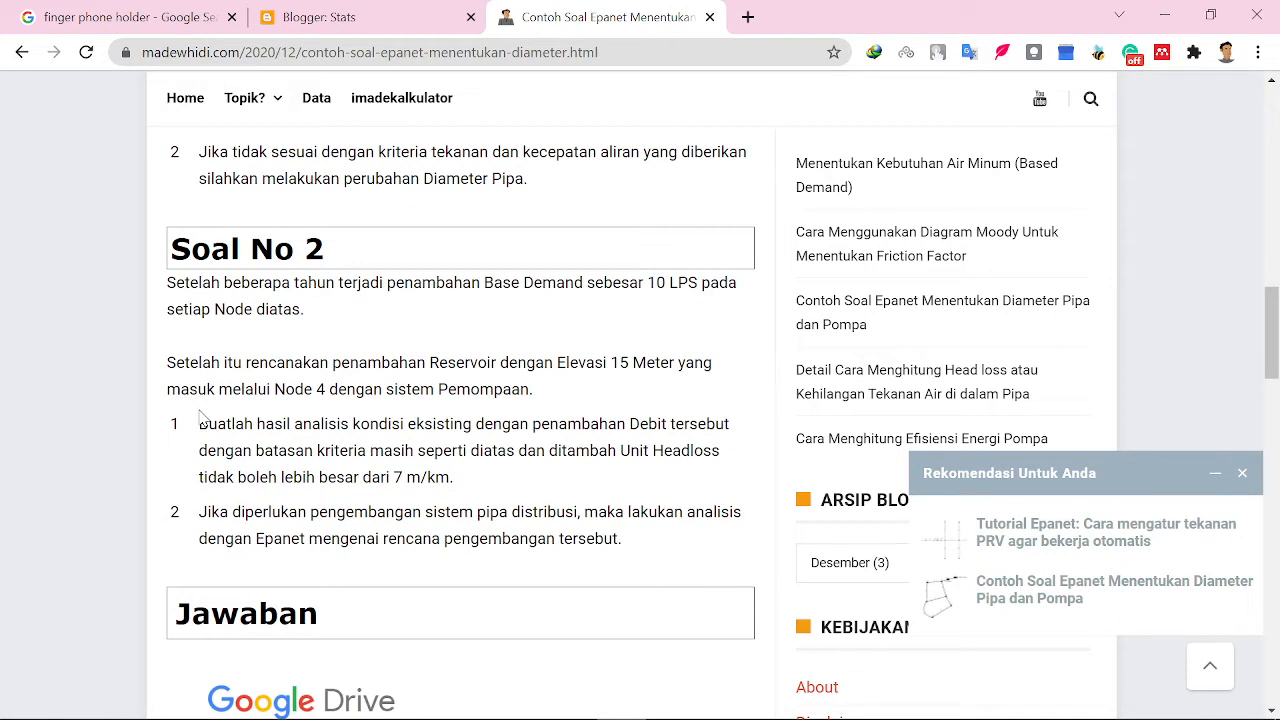
pyautogui.scroll(1, 240, 430)
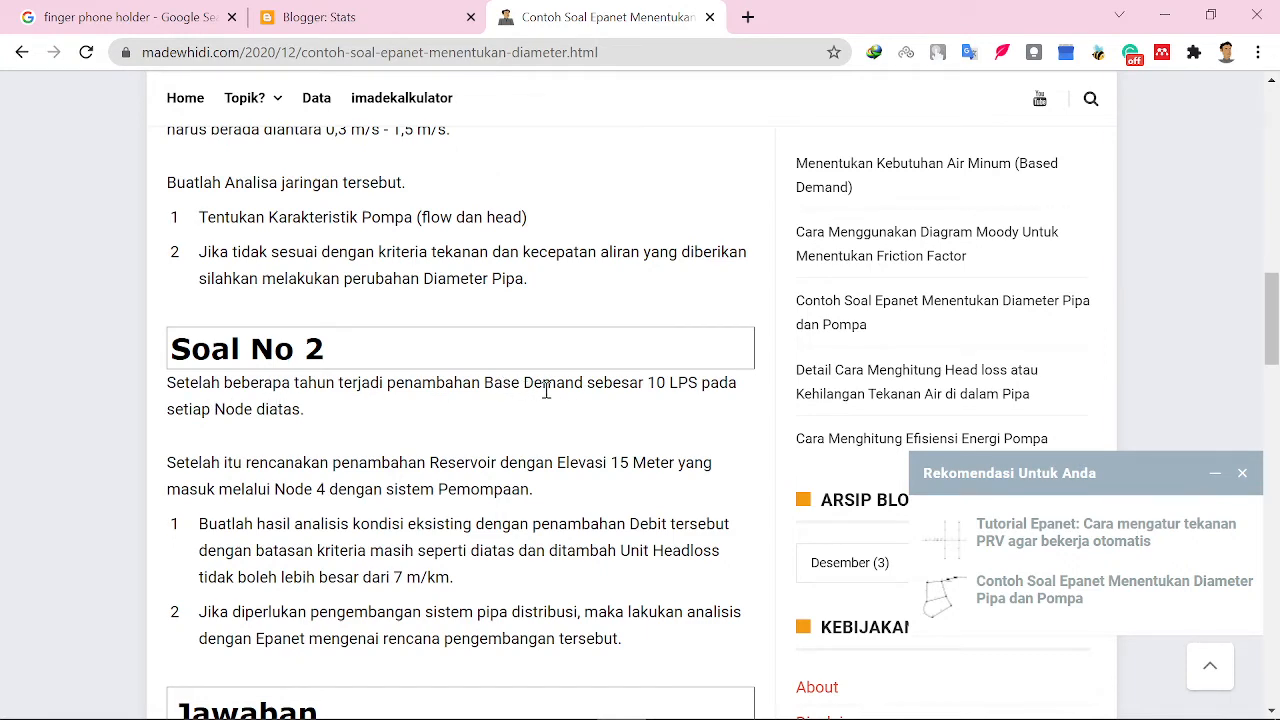
pyautogui.scroll(7, 694, 416)
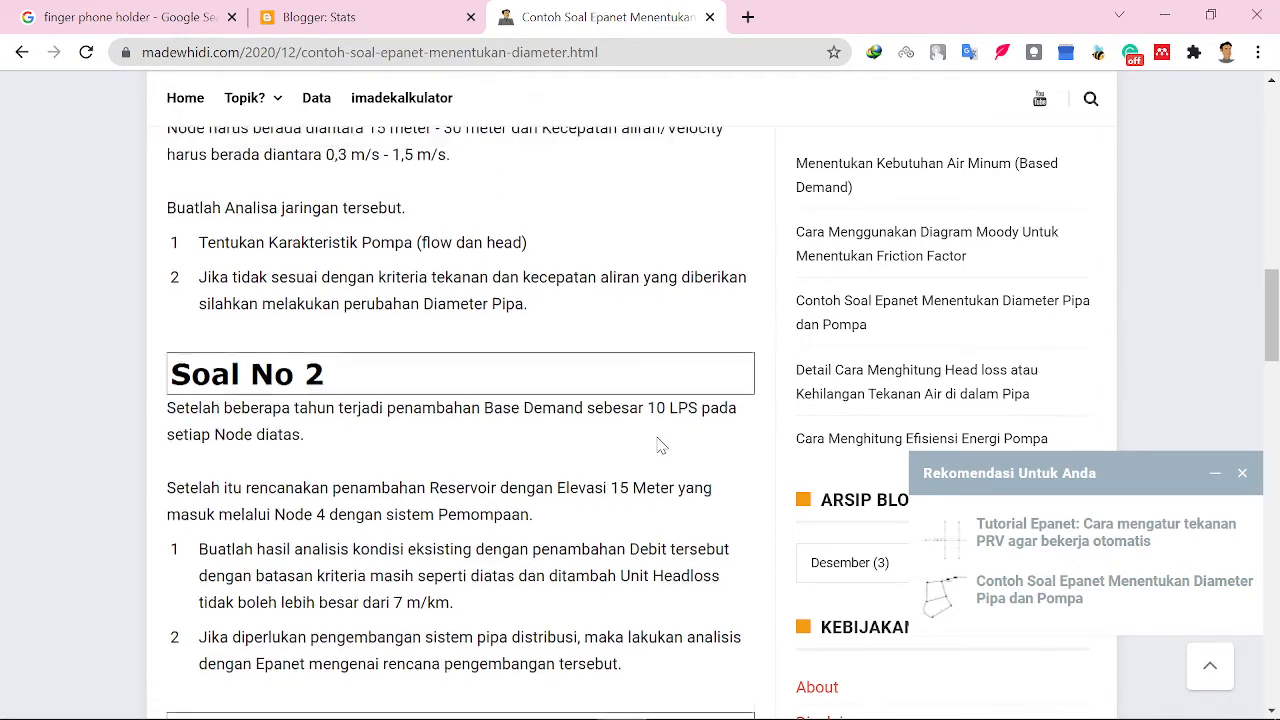
pyautogui.scroll(1, 660, 446)
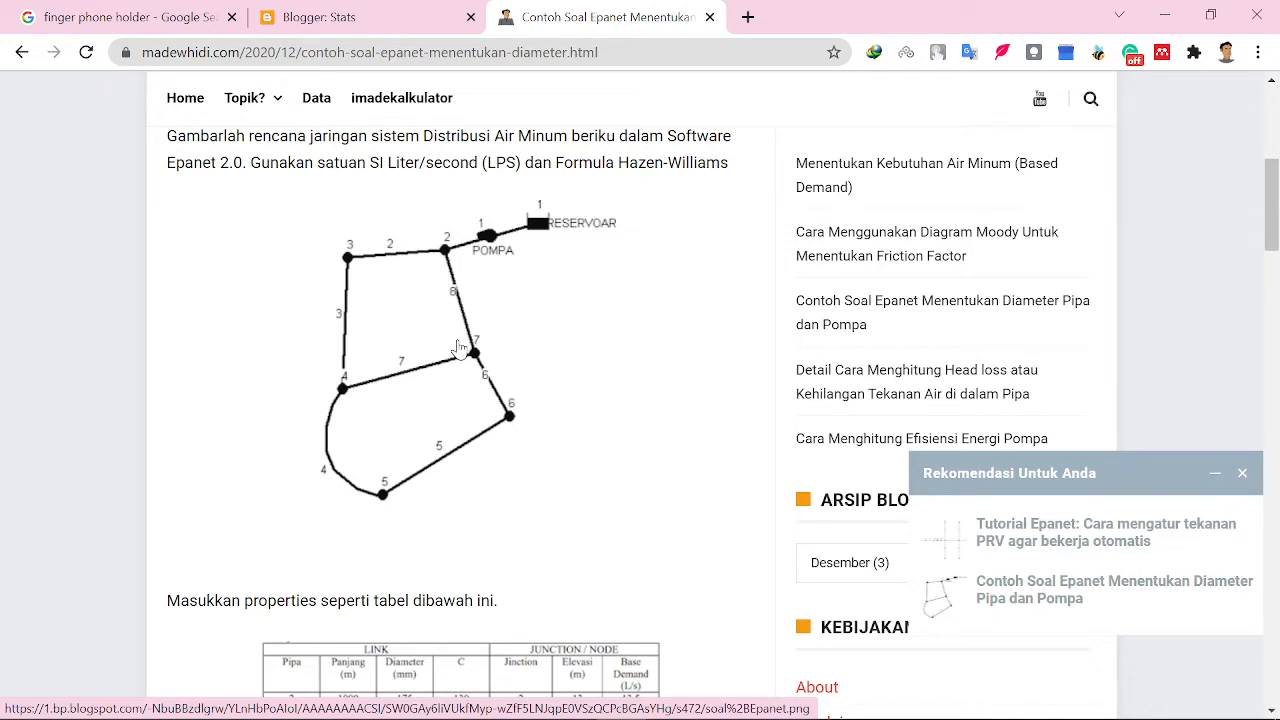
# - Review the pressure and velocity criteria and the analysis tasks again, then return to the network map
pyautogui.scroll(-2, 458, 347)
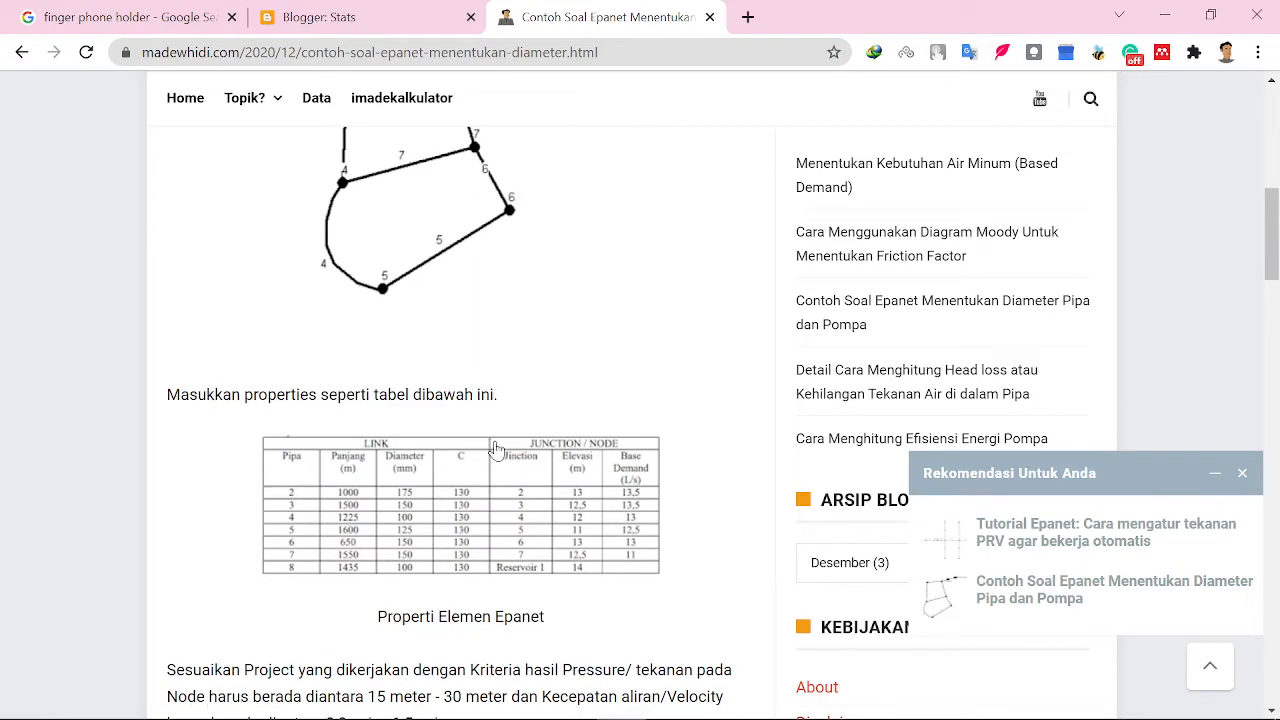
pyautogui.scroll(-3, 495, 449)
pyautogui.scroll(1, 497, 450)
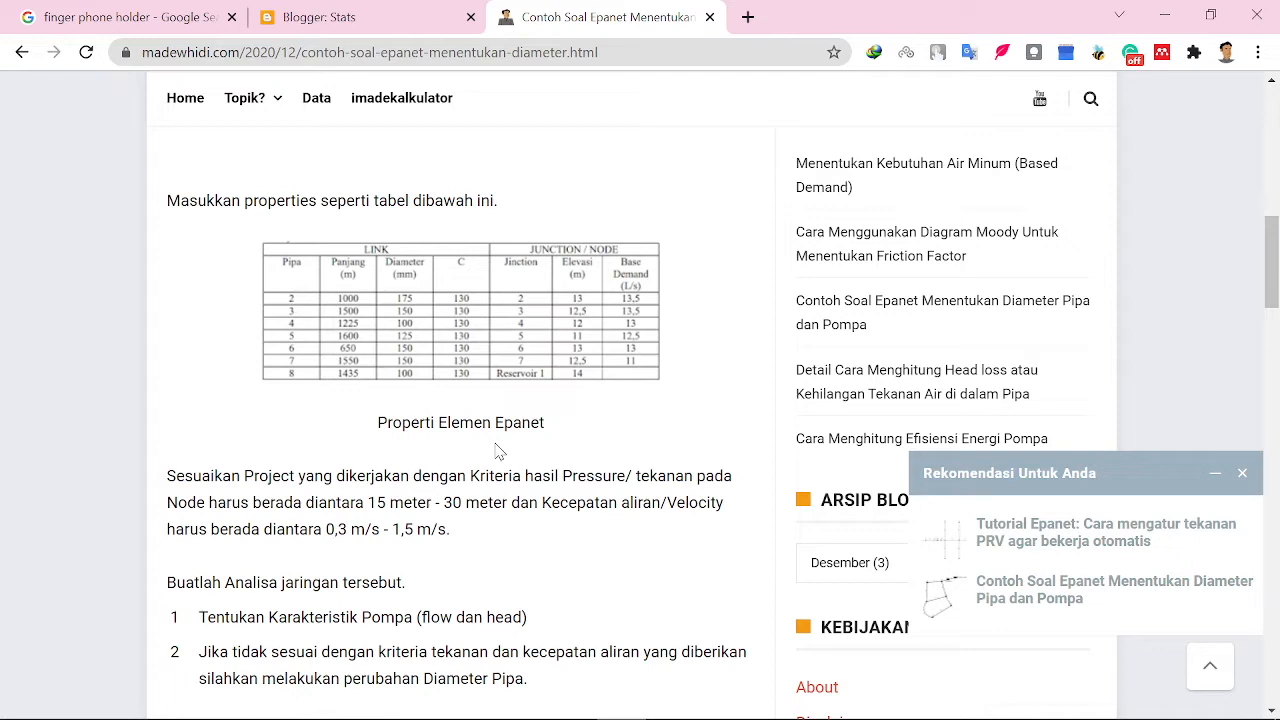
pyautogui.scroll(-3, 498, 450)
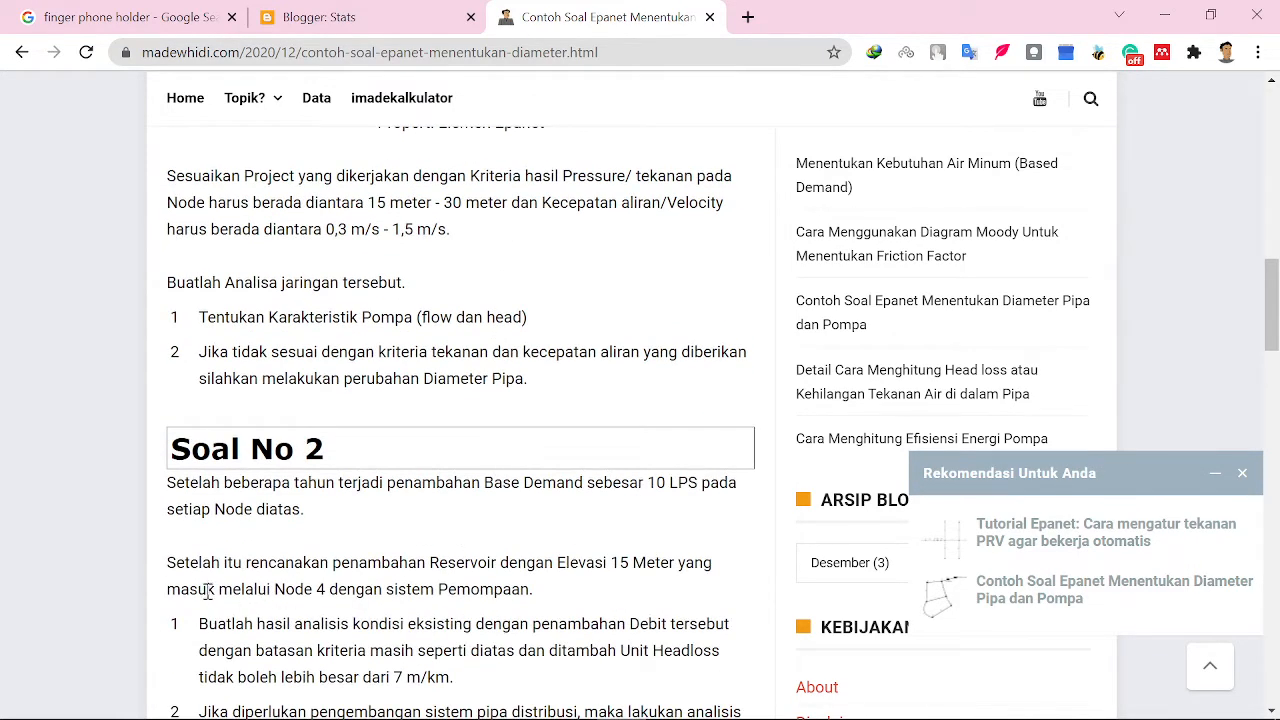
pyautogui.scroll(-1, 206, 592)
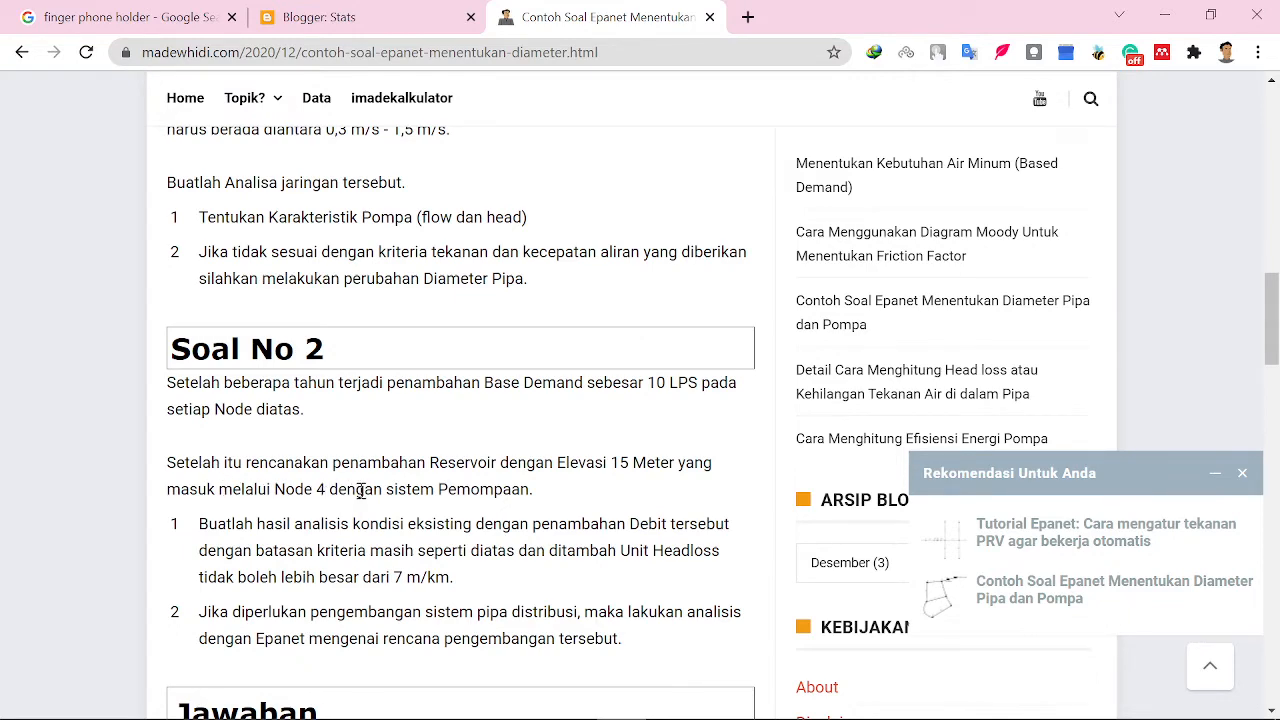
pyautogui.scroll(7, 484, 515)
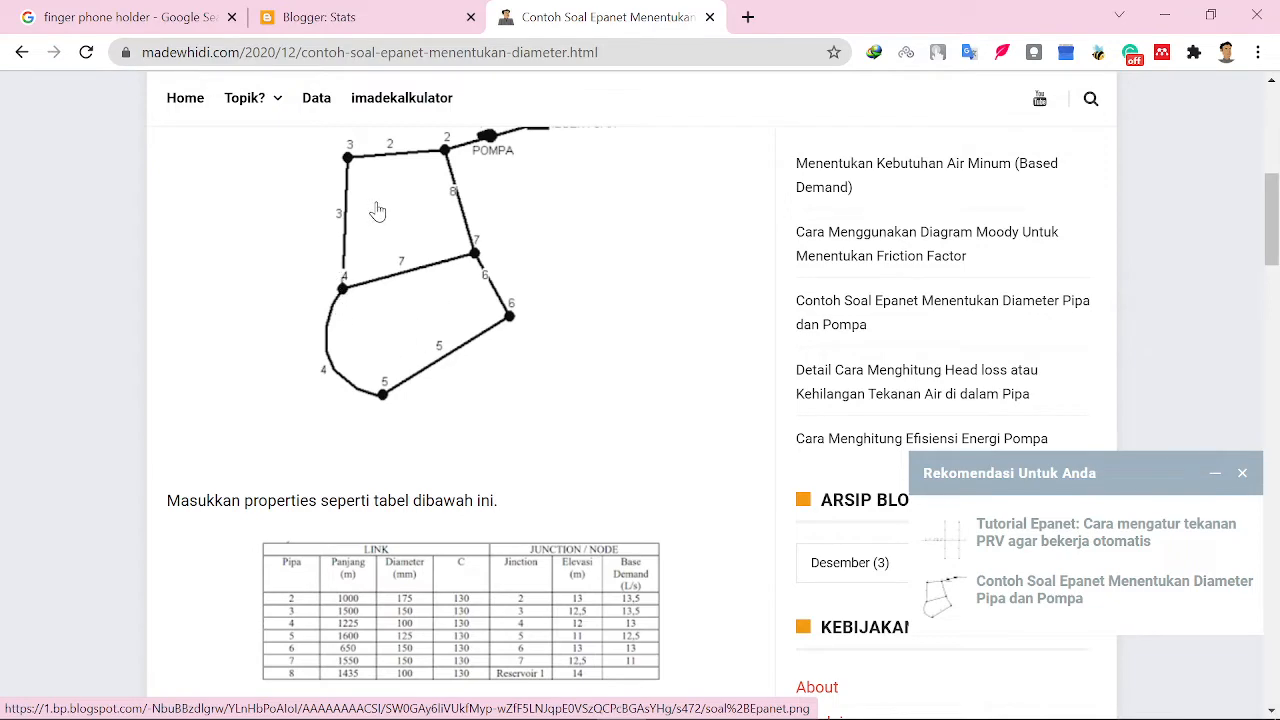
pyautogui.scroll(-1, 399, 322)
pyautogui.scroll(-5, 399, 322)
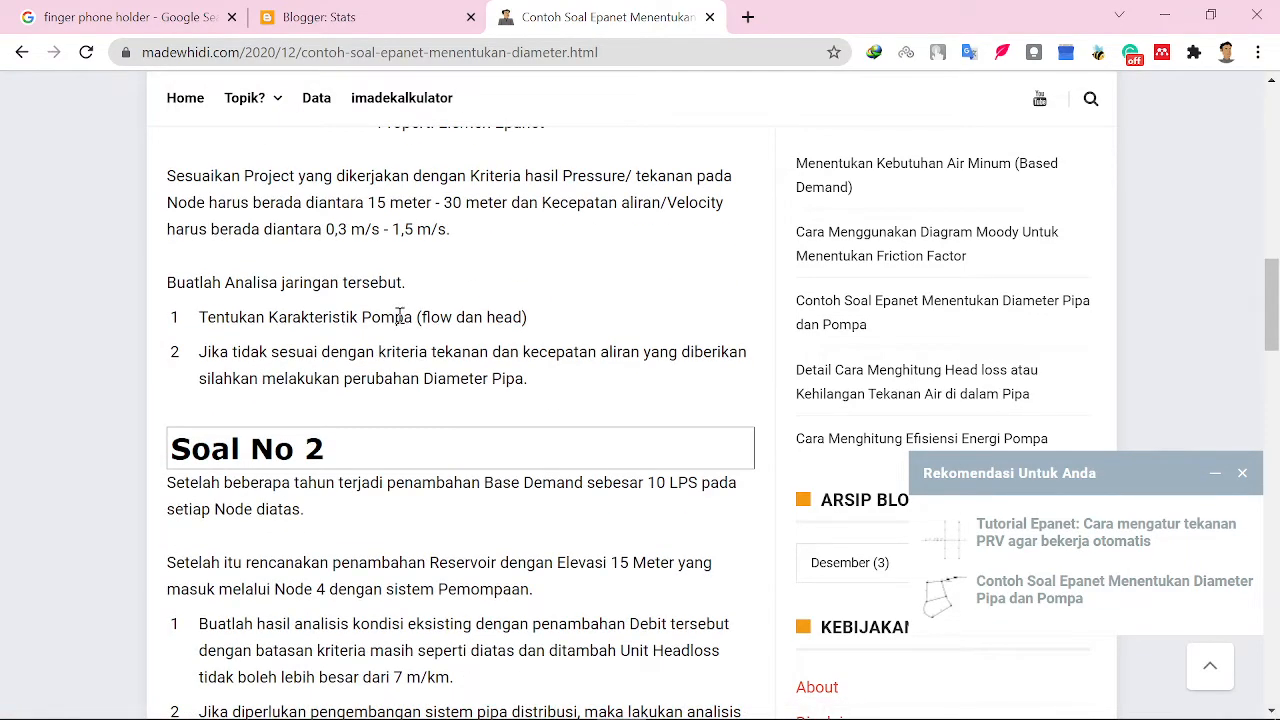
pyautogui.scroll(-2, 399, 316)
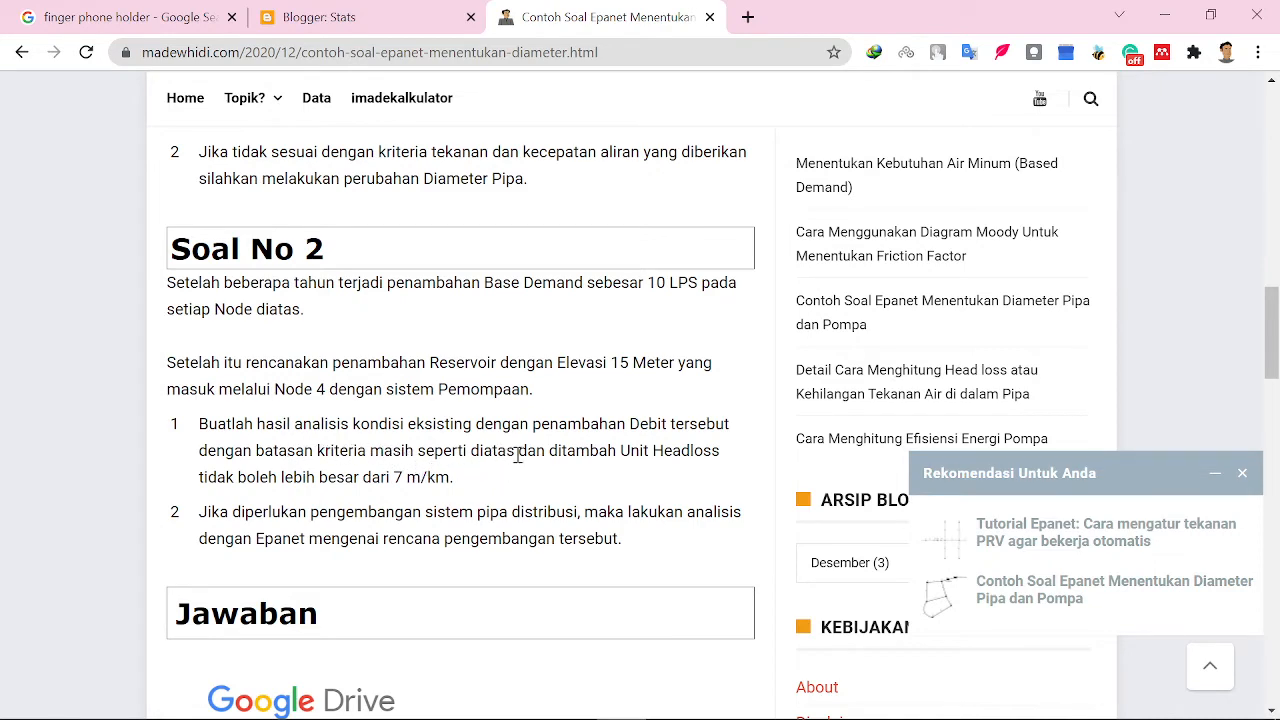
pyautogui.scroll(2, 463, 392)
pyautogui.scroll(-2, 402, 385)
pyautogui.scroll(2, 435, 483)
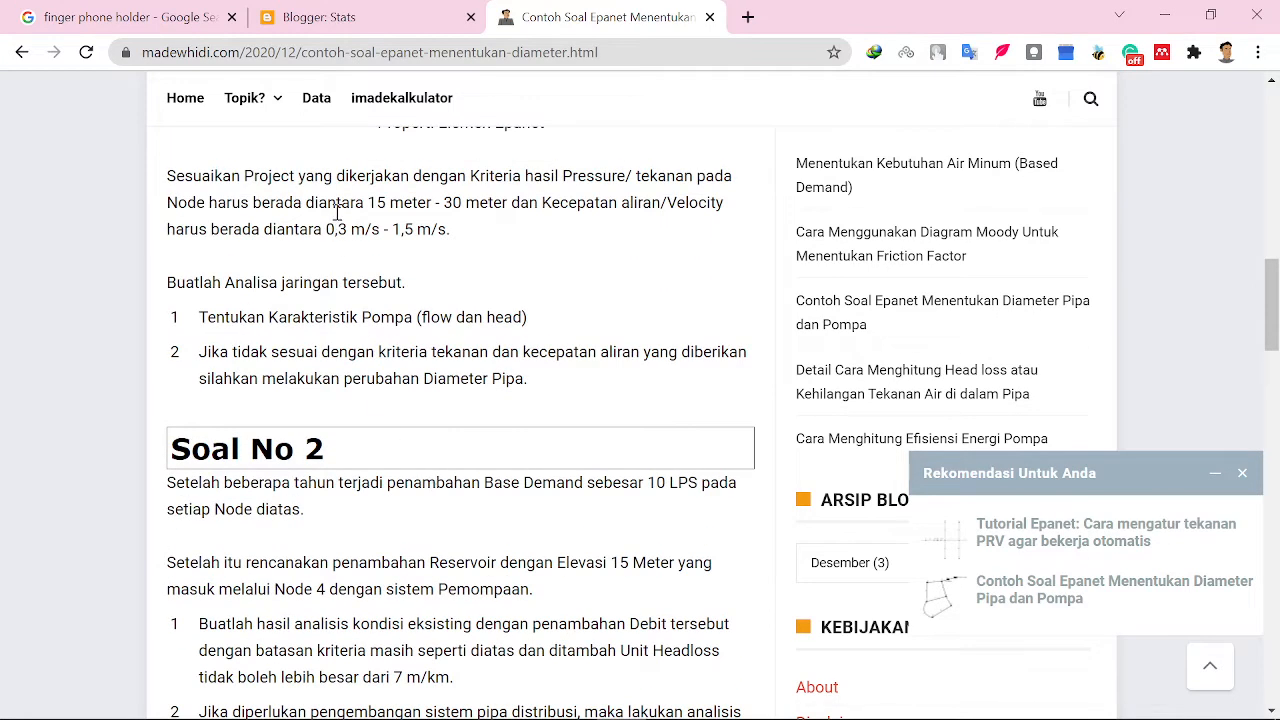
pyautogui.scroll(1, 355, 280)
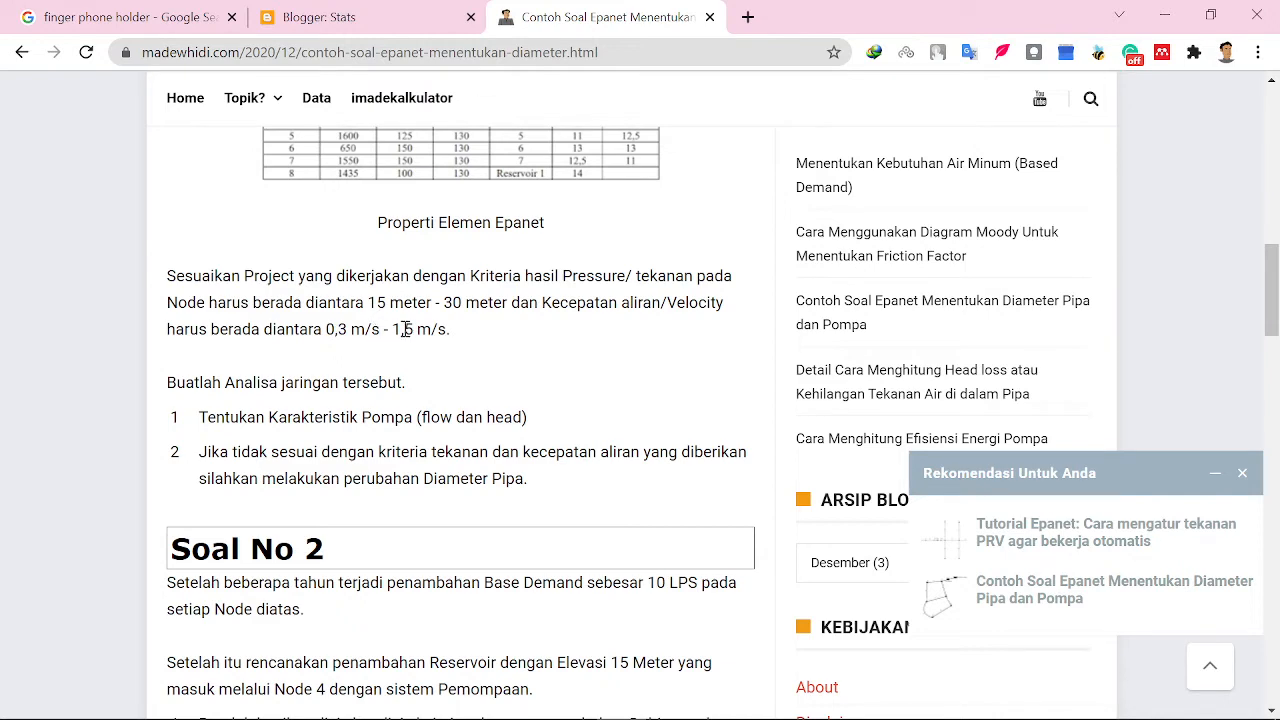
pyautogui.scroll(-1, 446, 333)
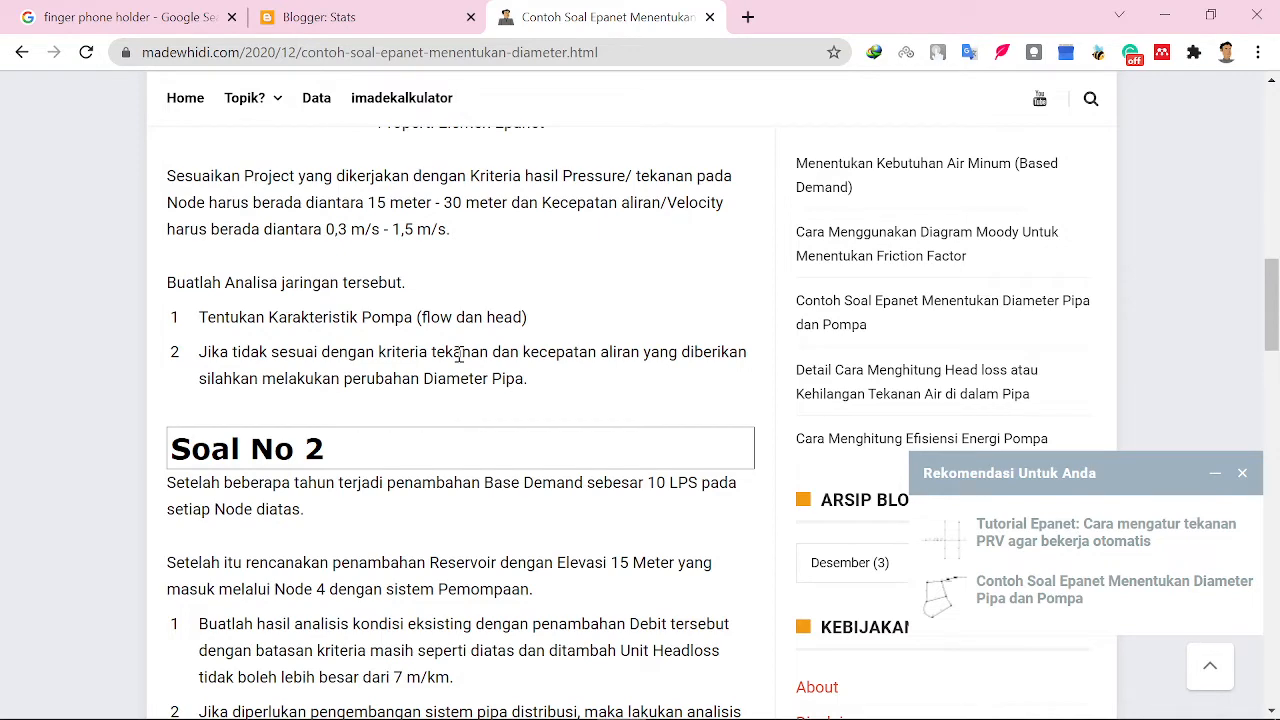
pyautogui.scroll(-1, 460, 362)
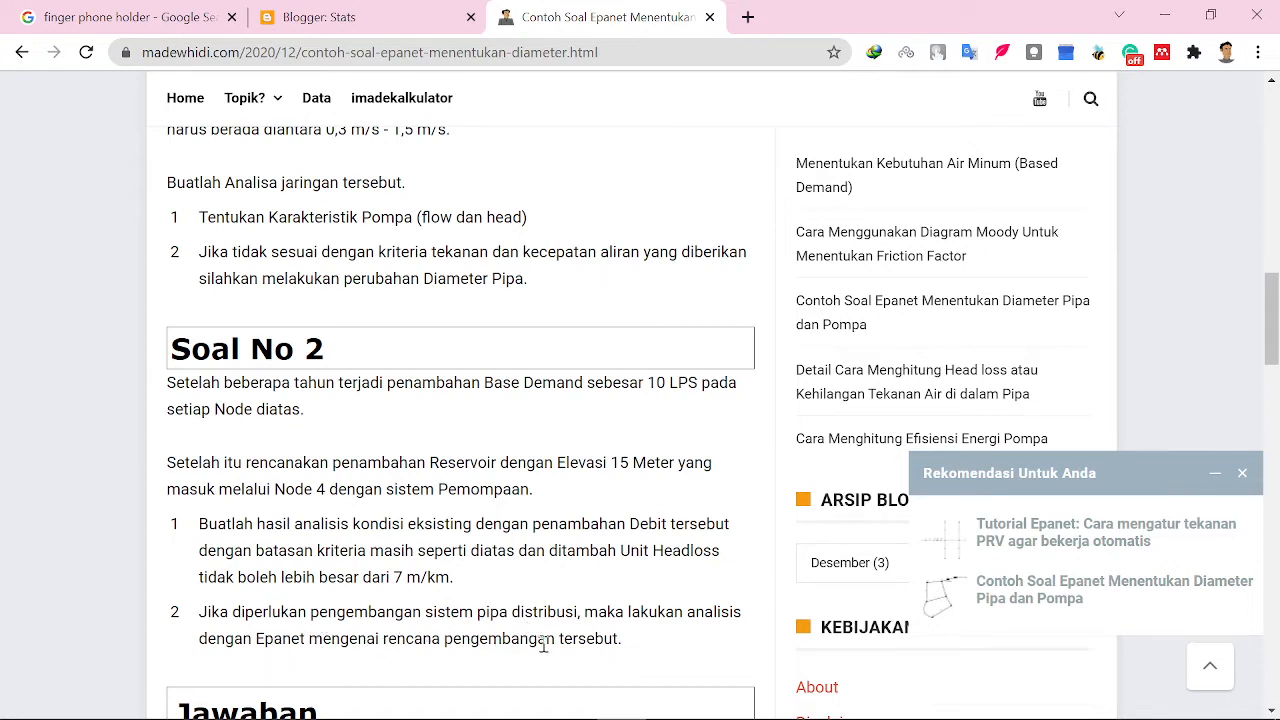
pyautogui.scroll(3, 543, 645)
pyautogui.scroll(-1, 523, 634)
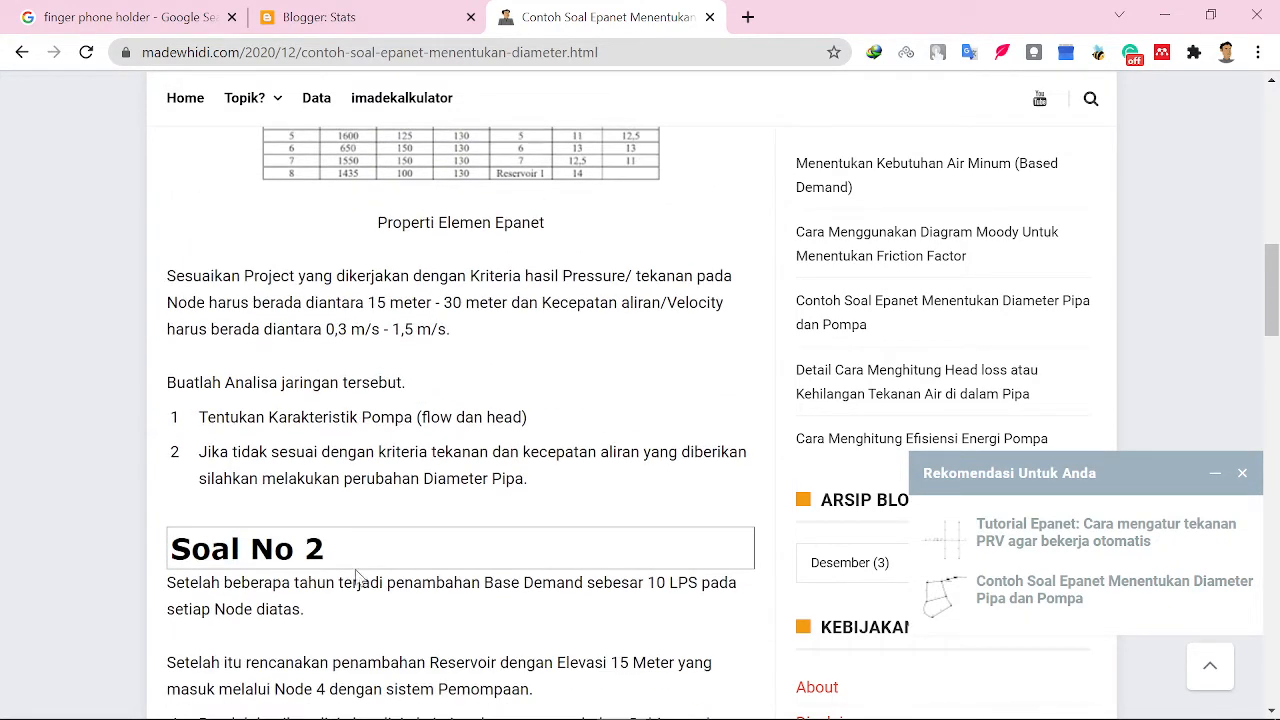
pyautogui.scroll(-1, 450, 641)
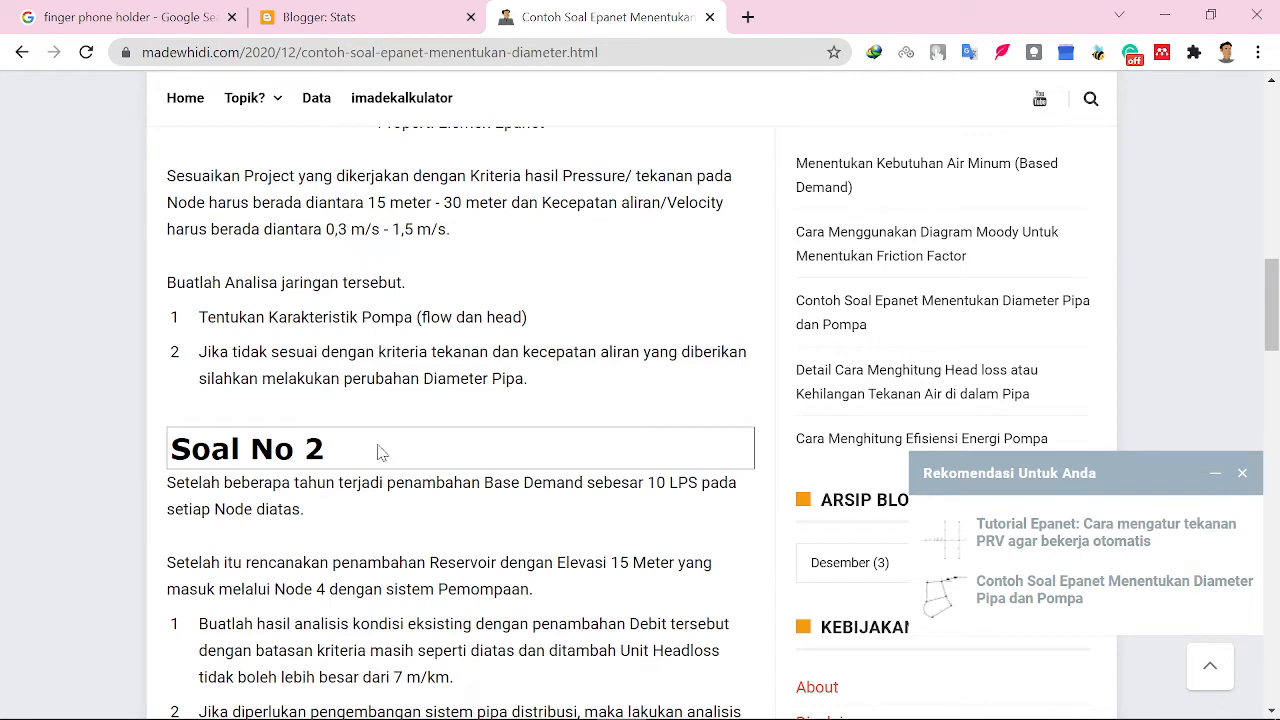
pyautogui.scroll(1, 408, 617)
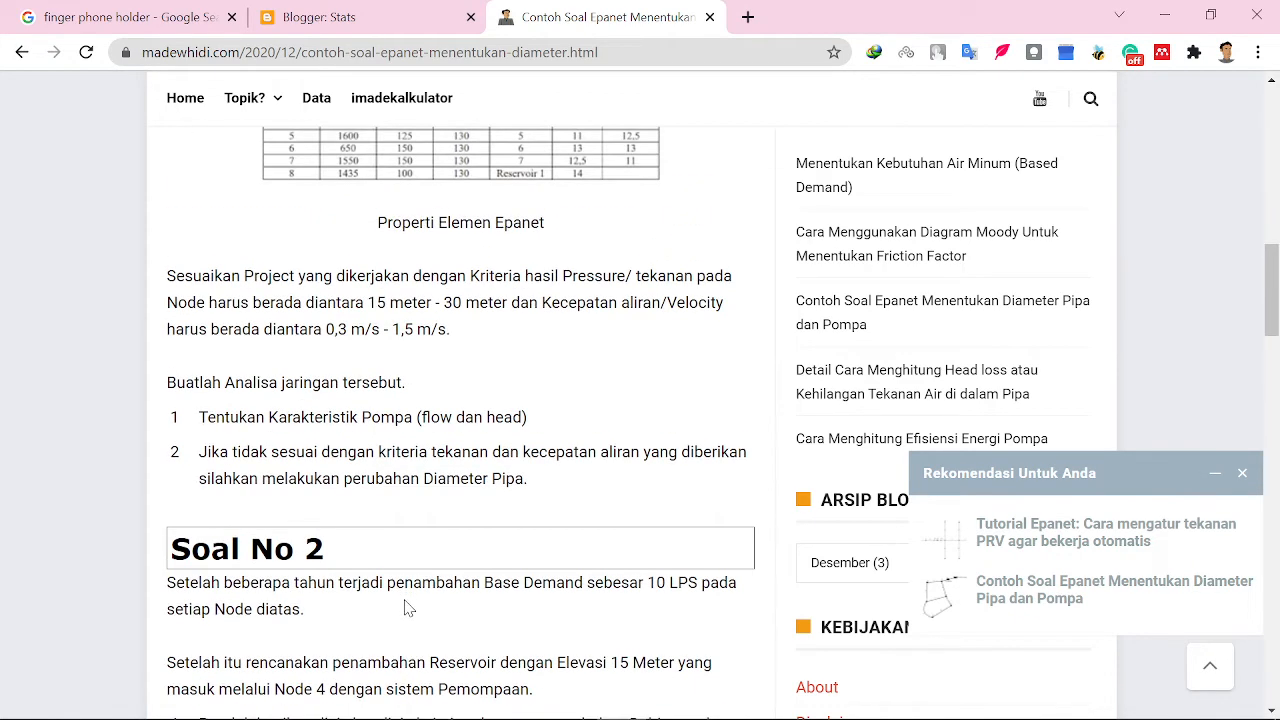
pyautogui.scroll(-1, 408, 592)
pyautogui.scroll(-1, 405, 588)
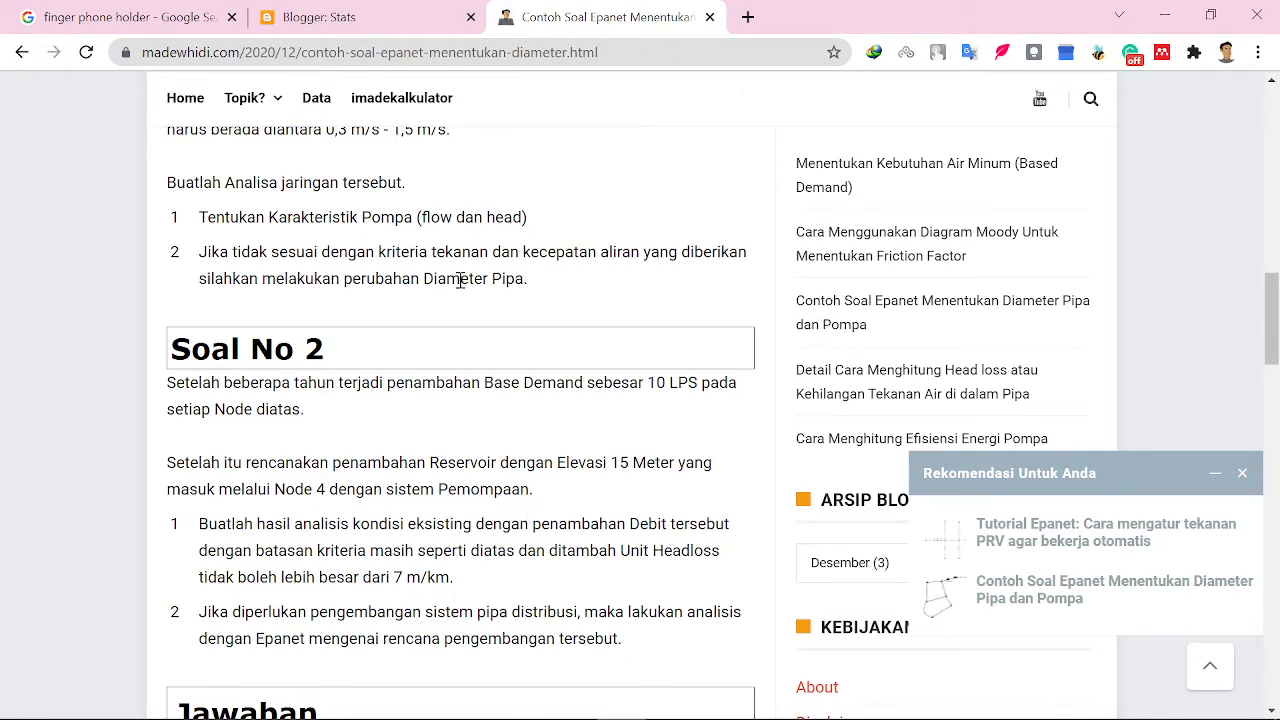
pyautogui.click(1176, 13)
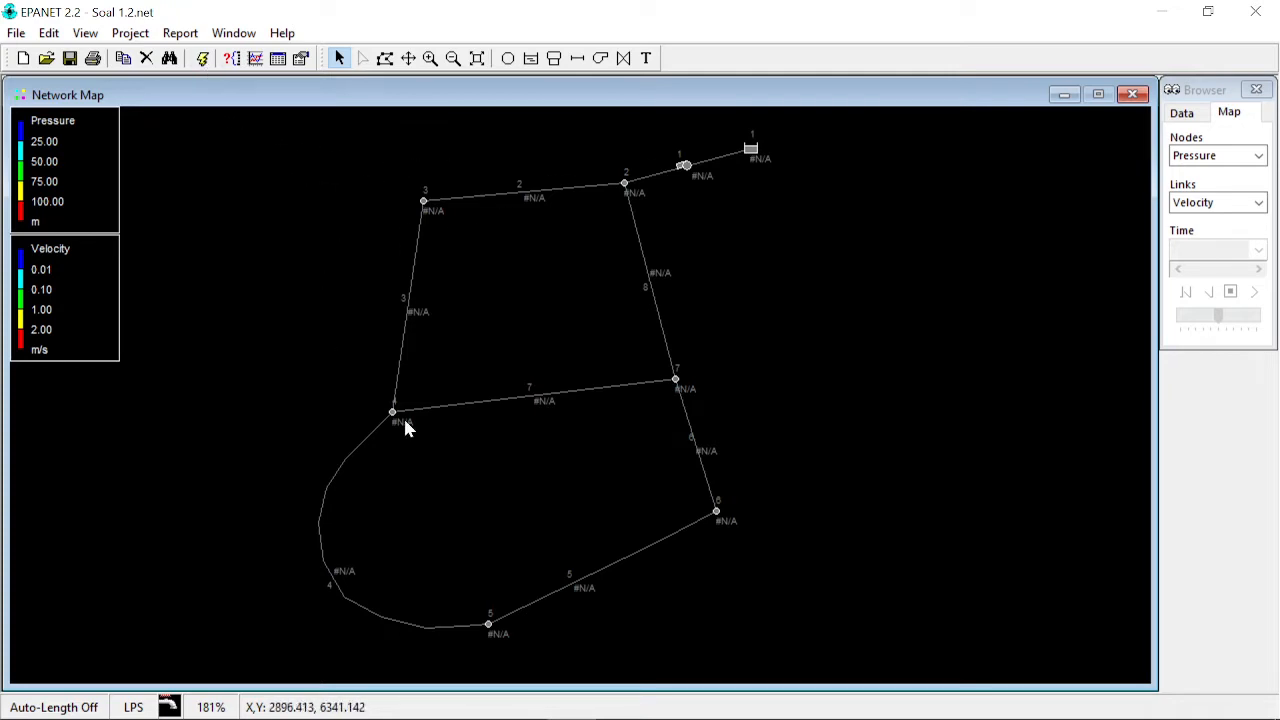
# - Run the hydraulic analysis of the network and dismiss the run status message
pyautogui.click(202, 58)
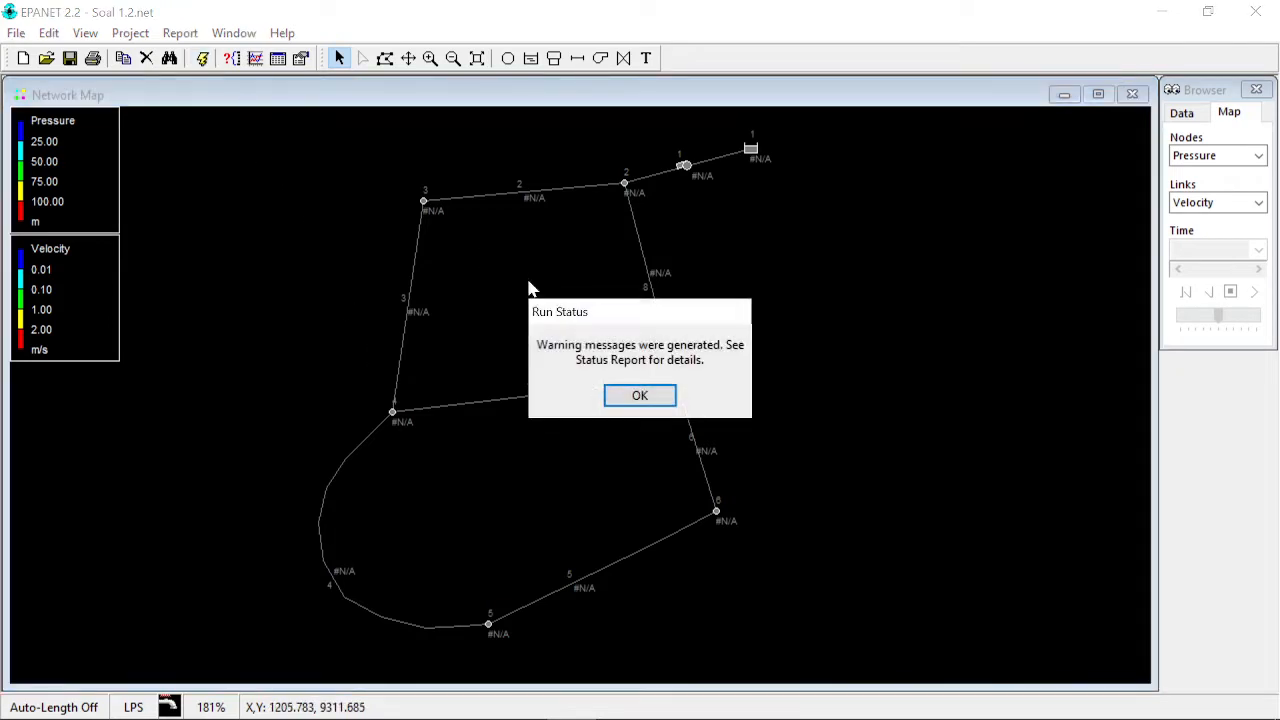
pyautogui.click(632, 398)
pyautogui.click(1251, 276)
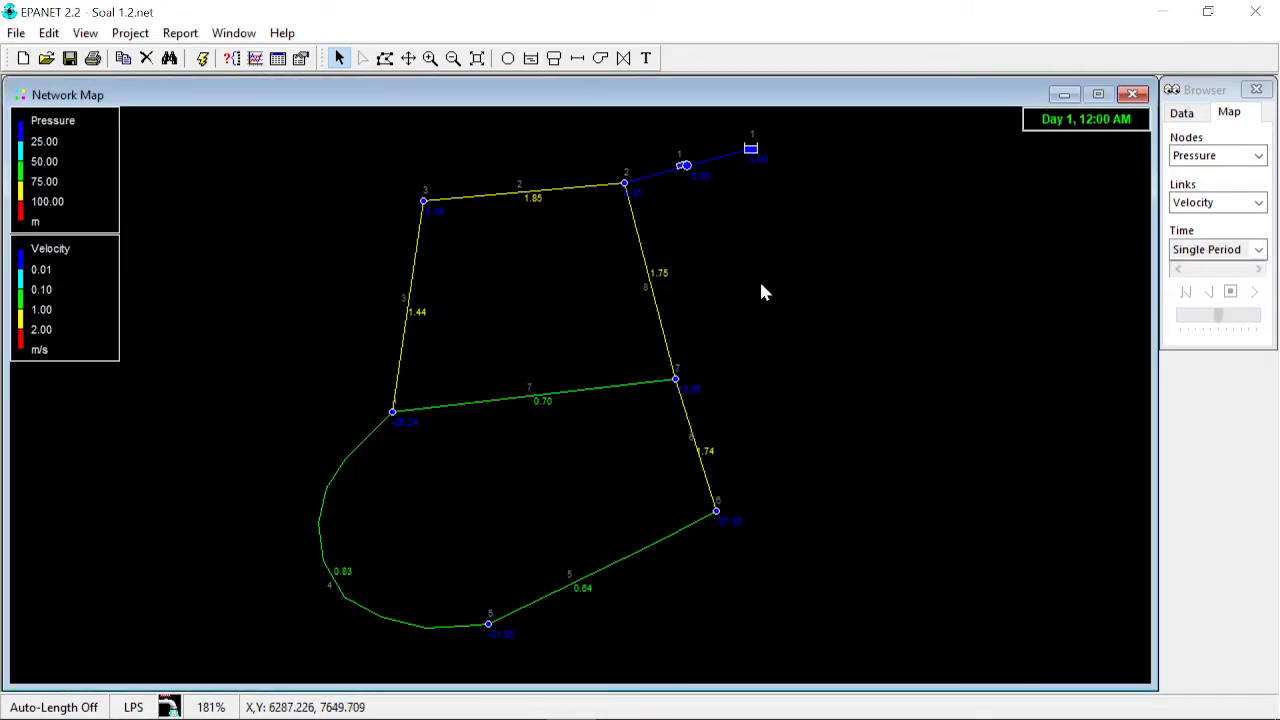
# - Run the analysis again, read the status report's warning, and close the report
pyautogui.click(202, 58)
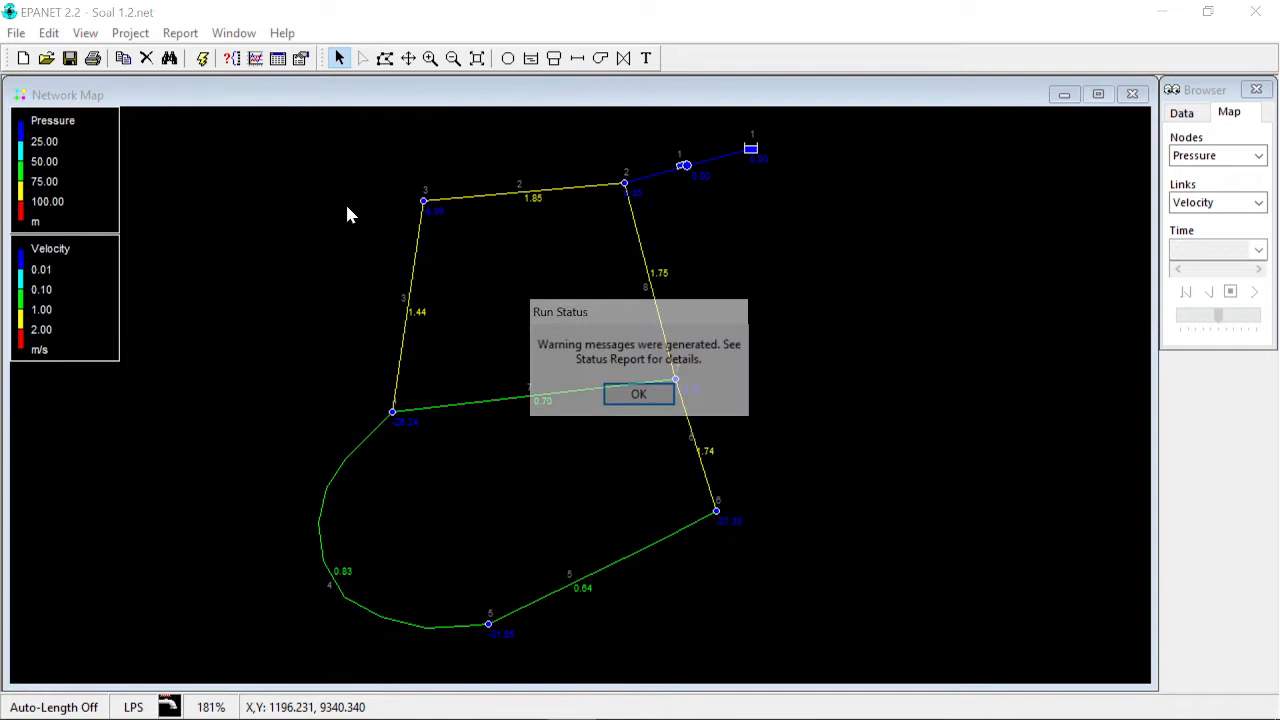
pyautogui.click(666, 399)
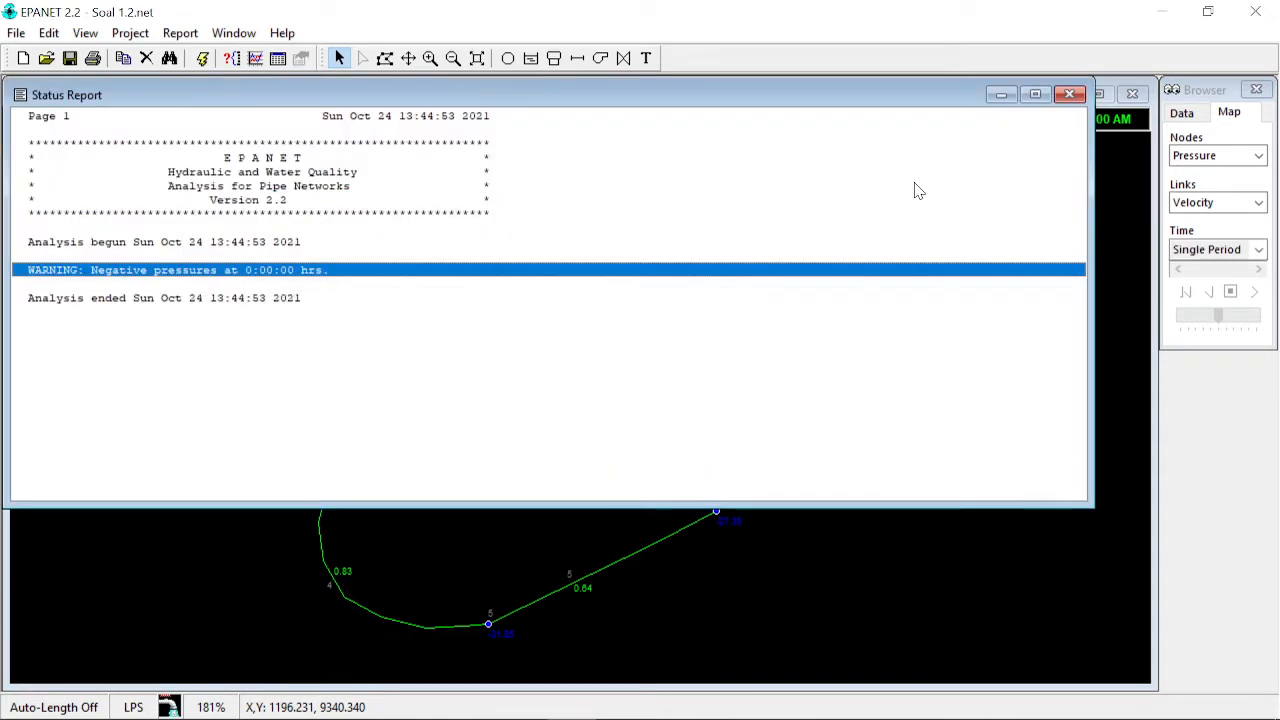
pyautogui.click(1069, 95)
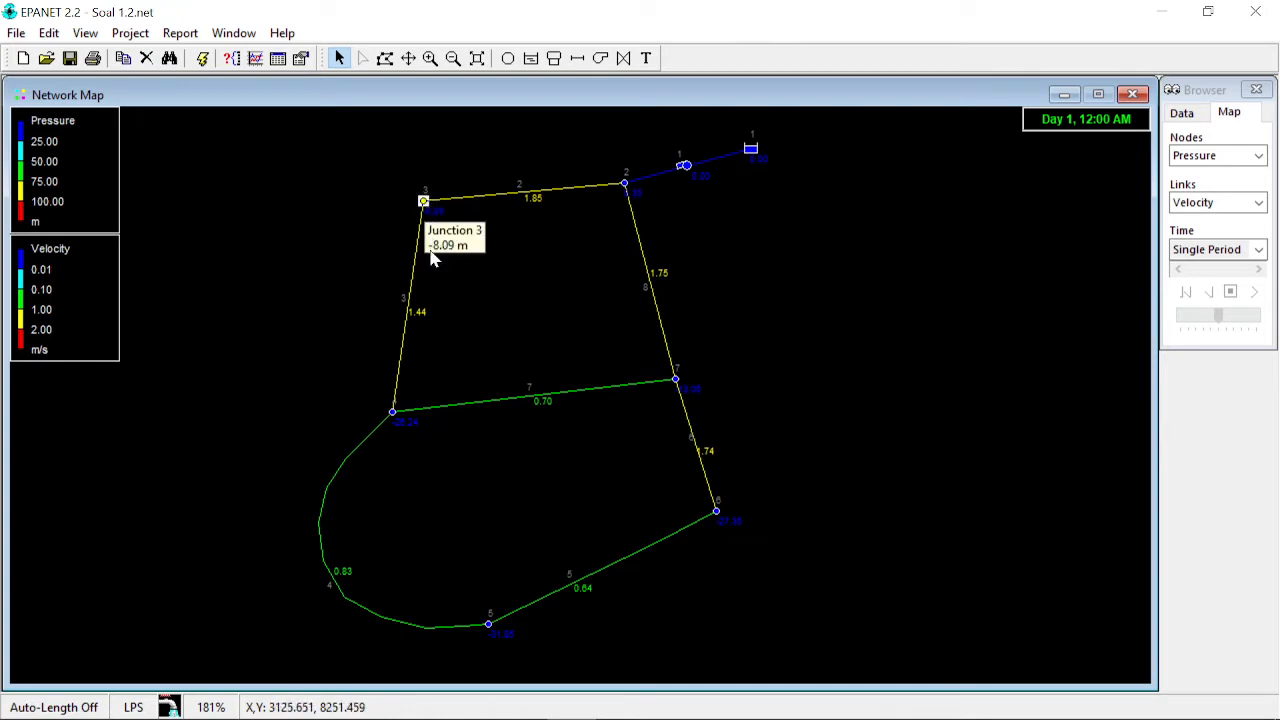
# - Create a network nodes table that shows only the Demand and Pressure columns
pyautogui.click(280, 62)
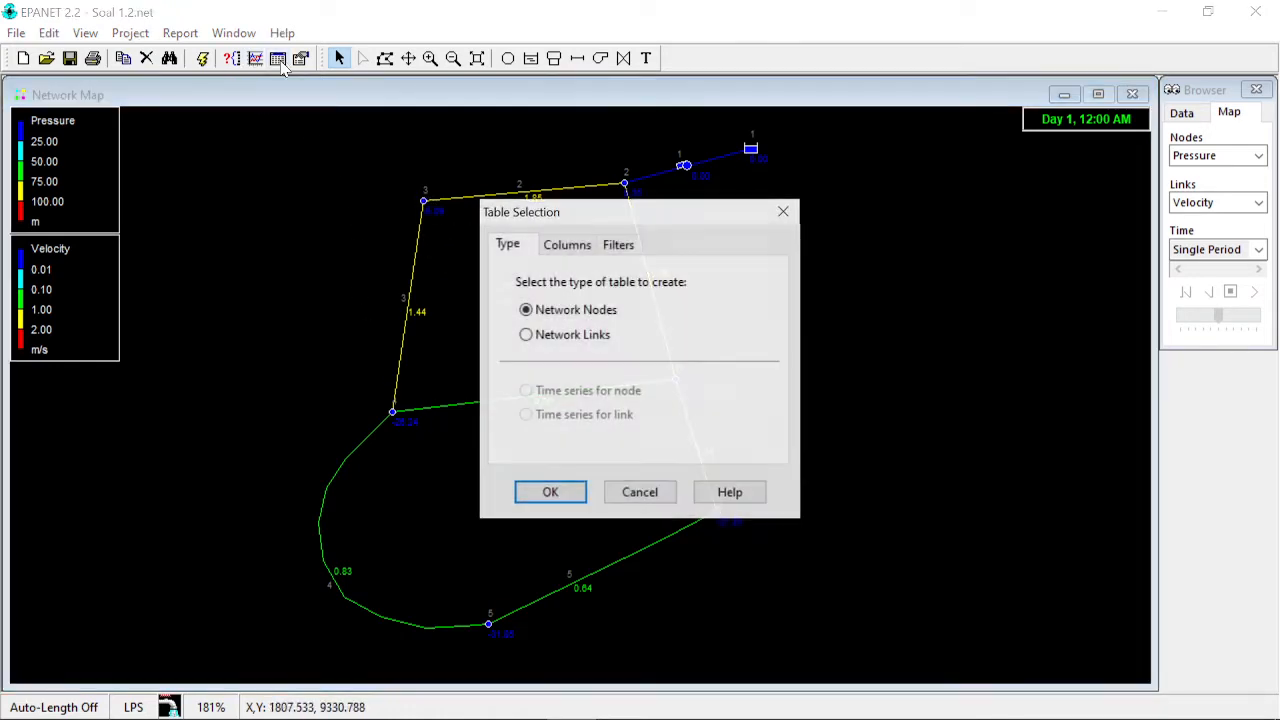
pyautogui.click(566, 250)
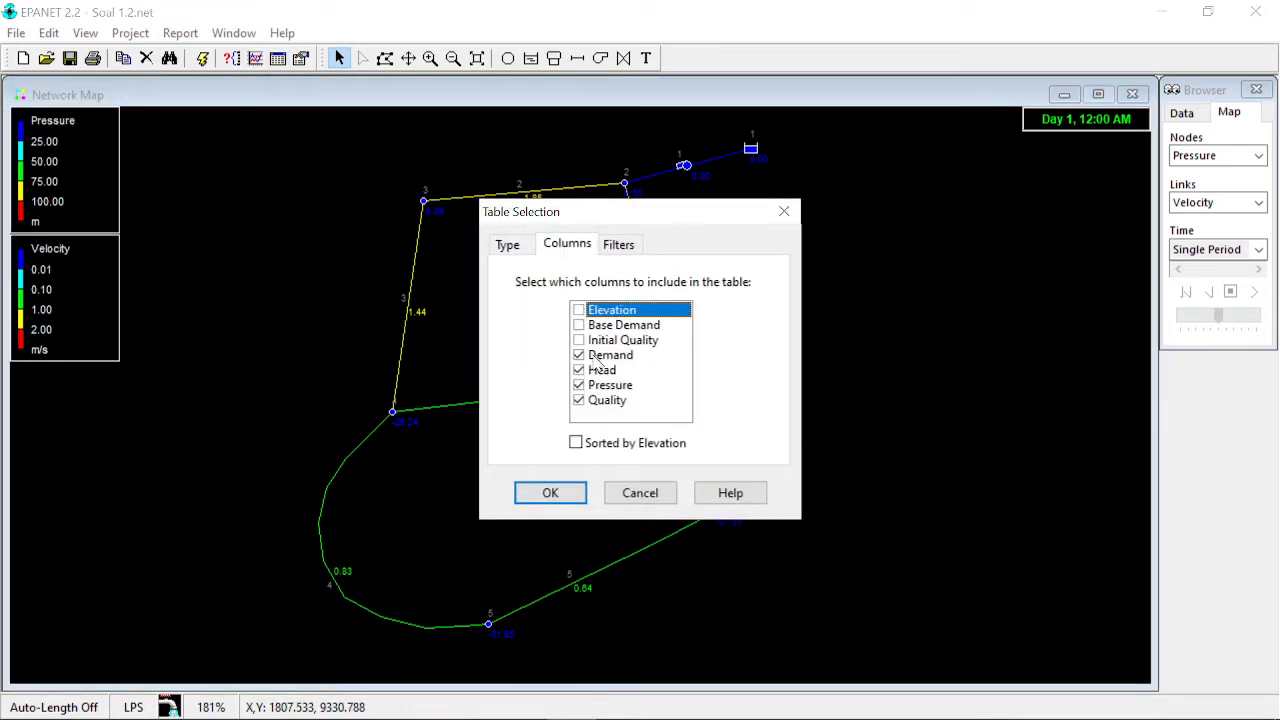
pyautogui.click(578, 400)
pyautogui.click(578, 370)
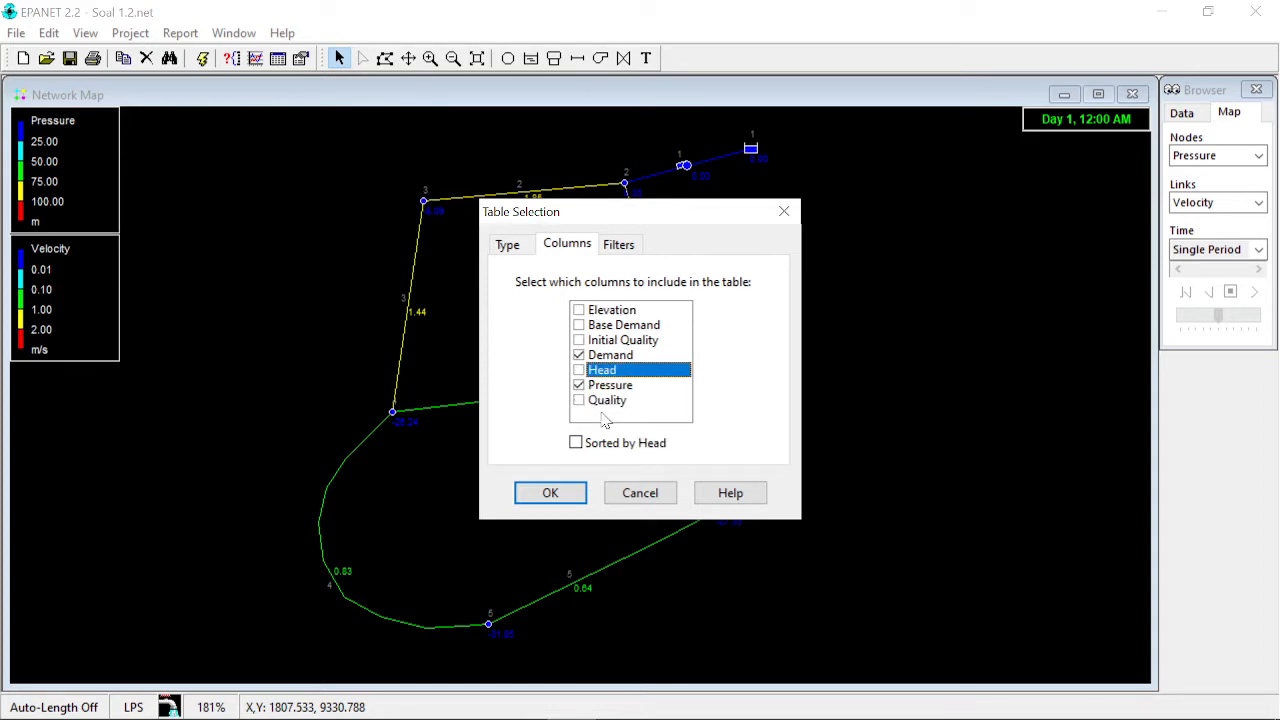
pyautogui.click(568, 492)
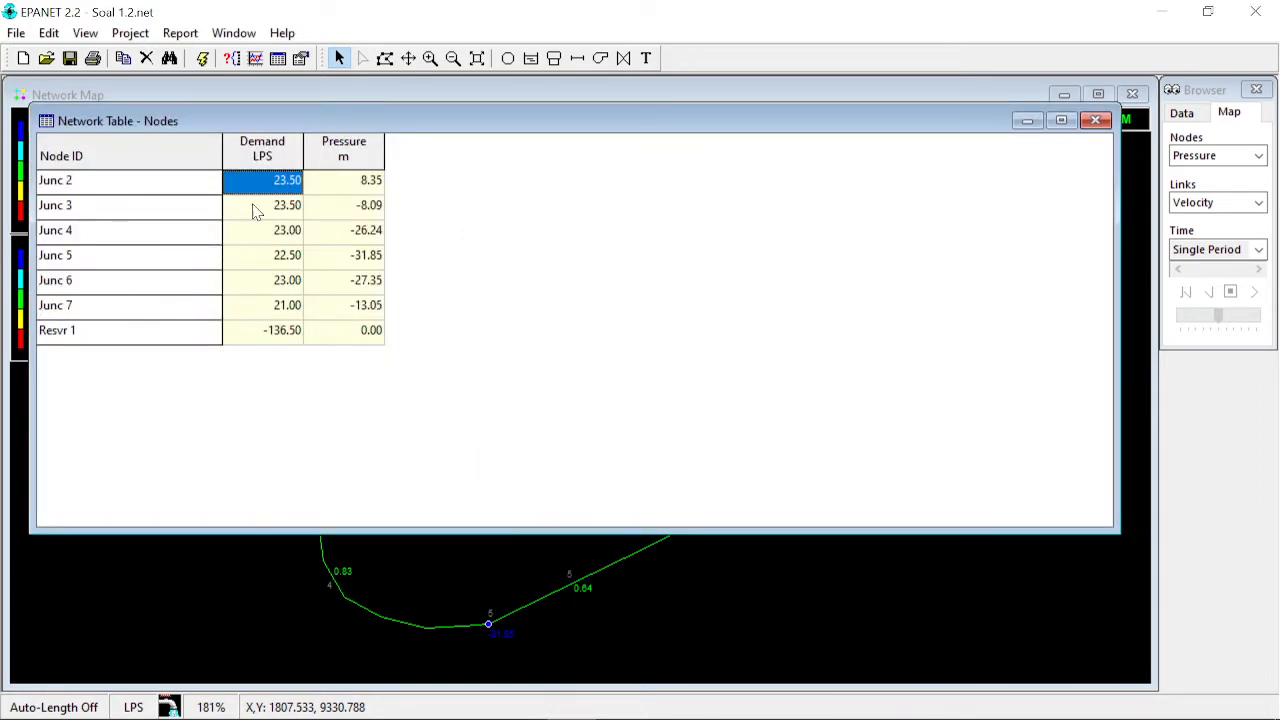
# - Resize the nodes table and review the junction demands and pressures, then close the table
pyautogui.click(255, 210)
pyautogui.click(283, 188)
pyautogui.moveTo(1117, 277); pyautogui.dragTo(563, 320)
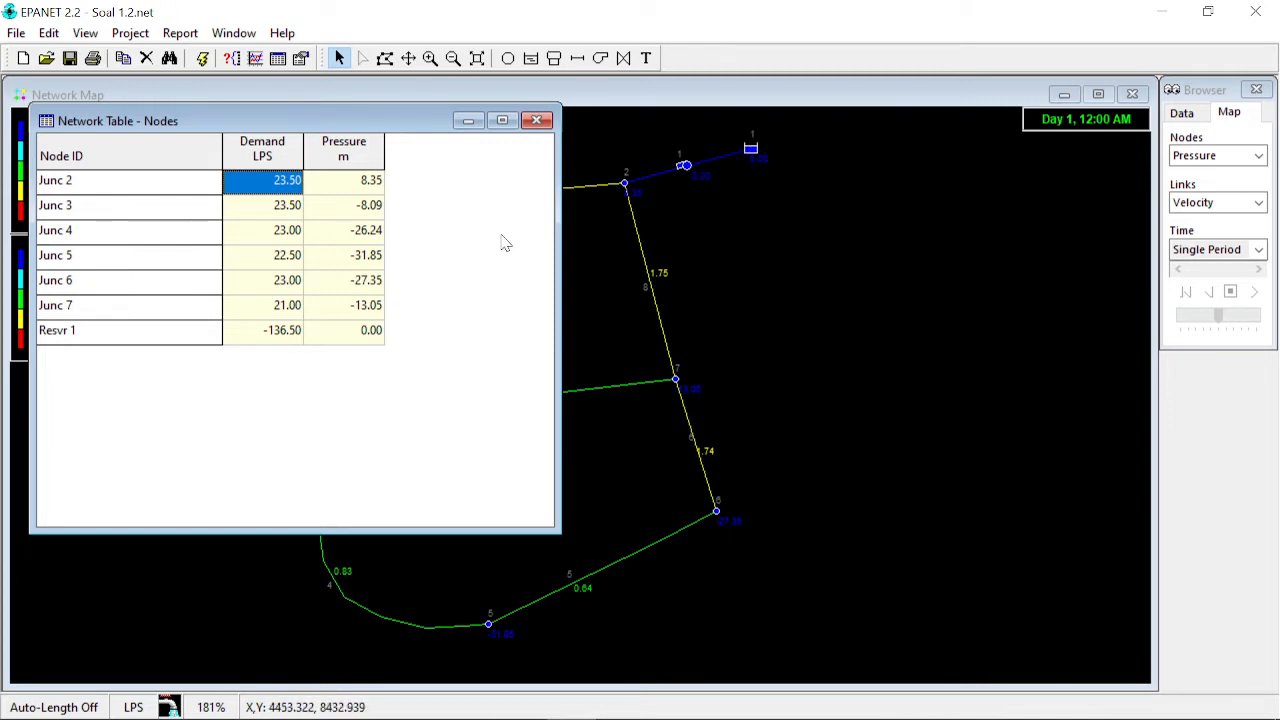
pyautogui.click(265, 341)
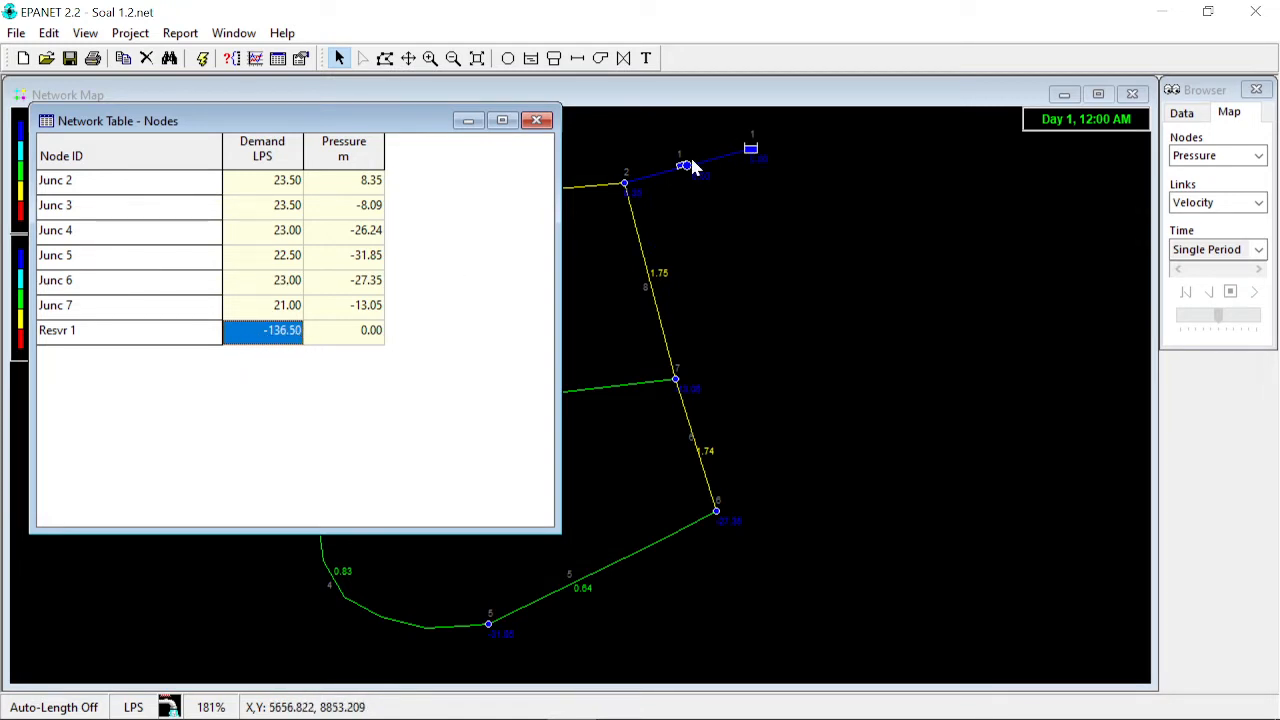
pyautogui.moveTo(688, 166)
pyautogui.moveTo(626, 190)
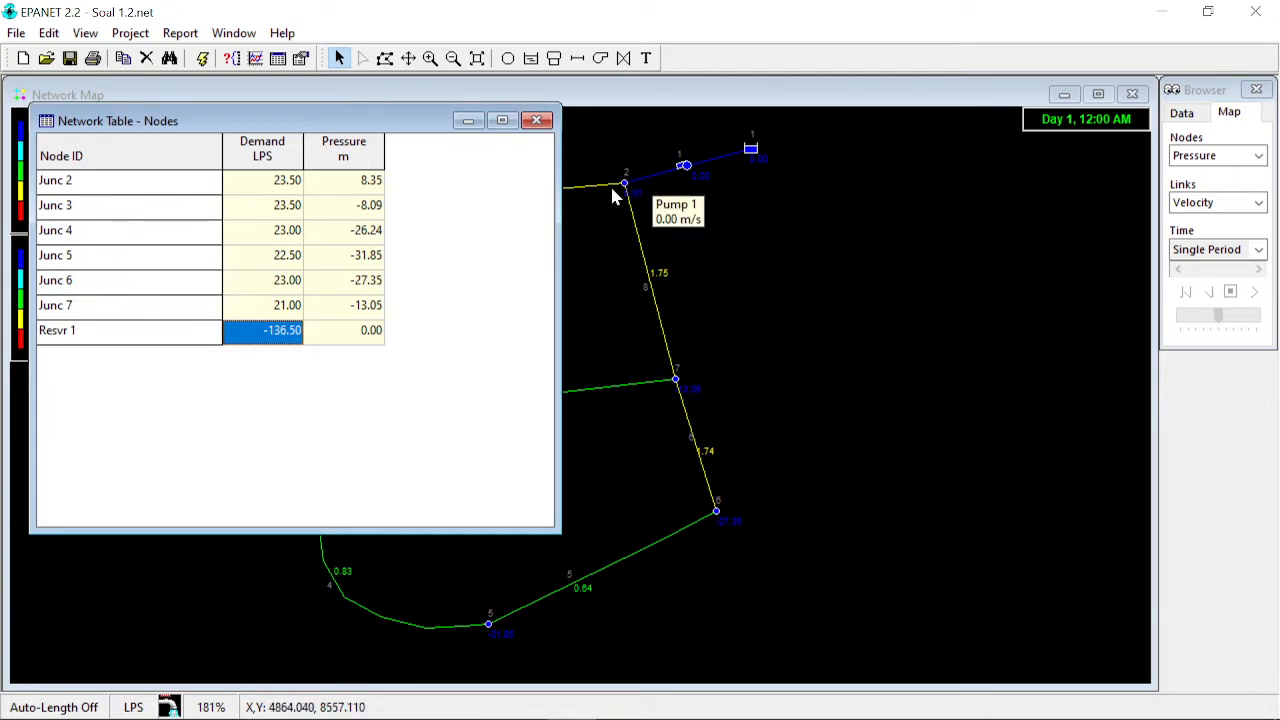
pyautogui.click(537, 121)
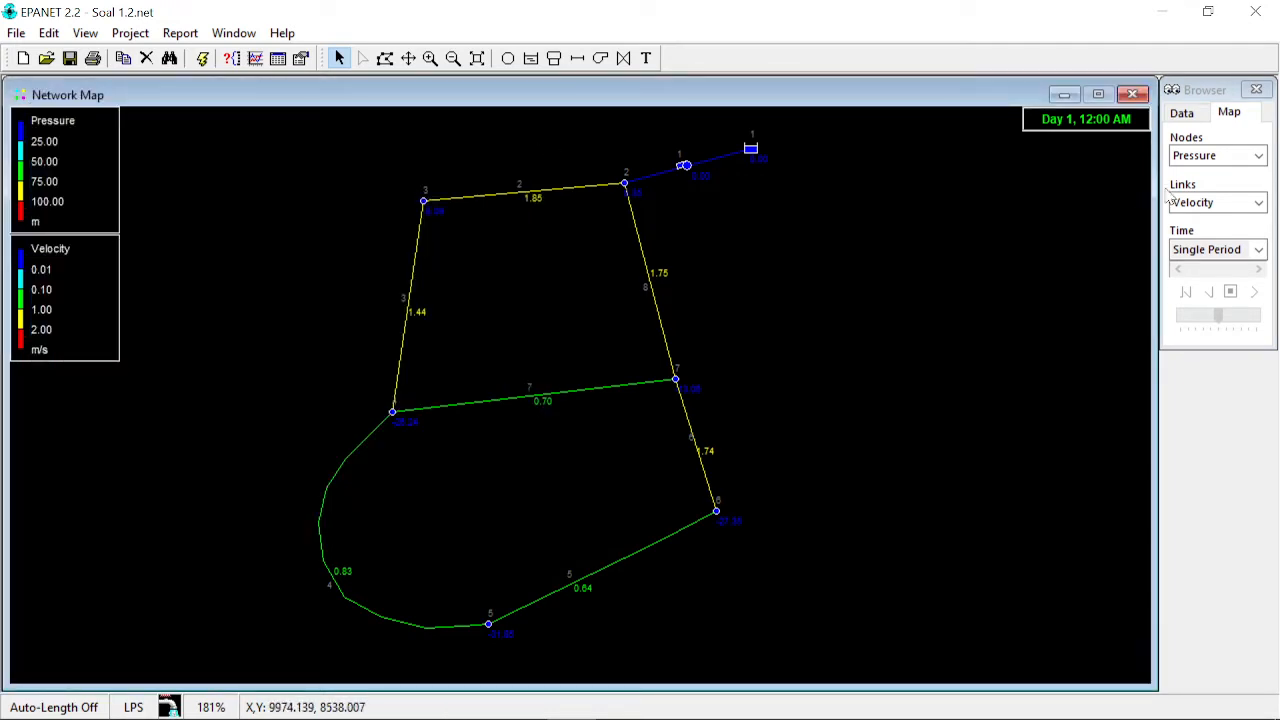
# - Open pump curve 1 from the data browser and review it in the Curve Editor before closing it
pyautogui.click(1182, 113)
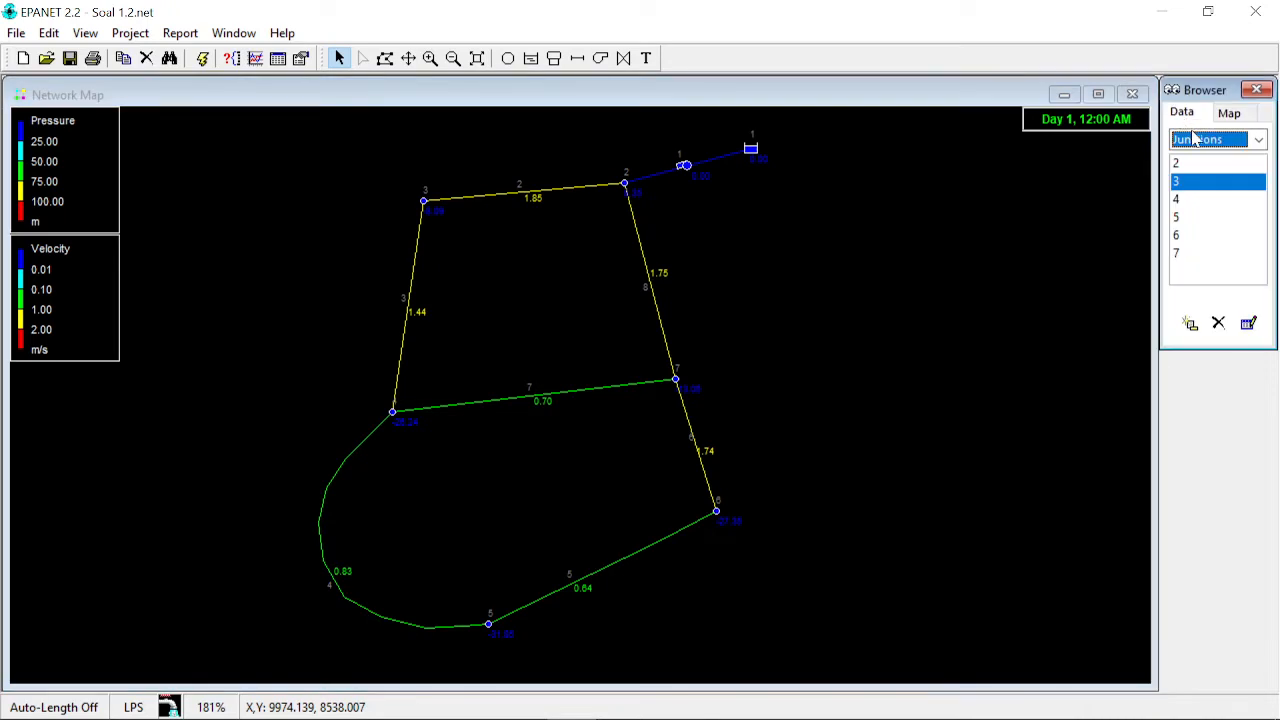
pyautogui.click(1258, 139)
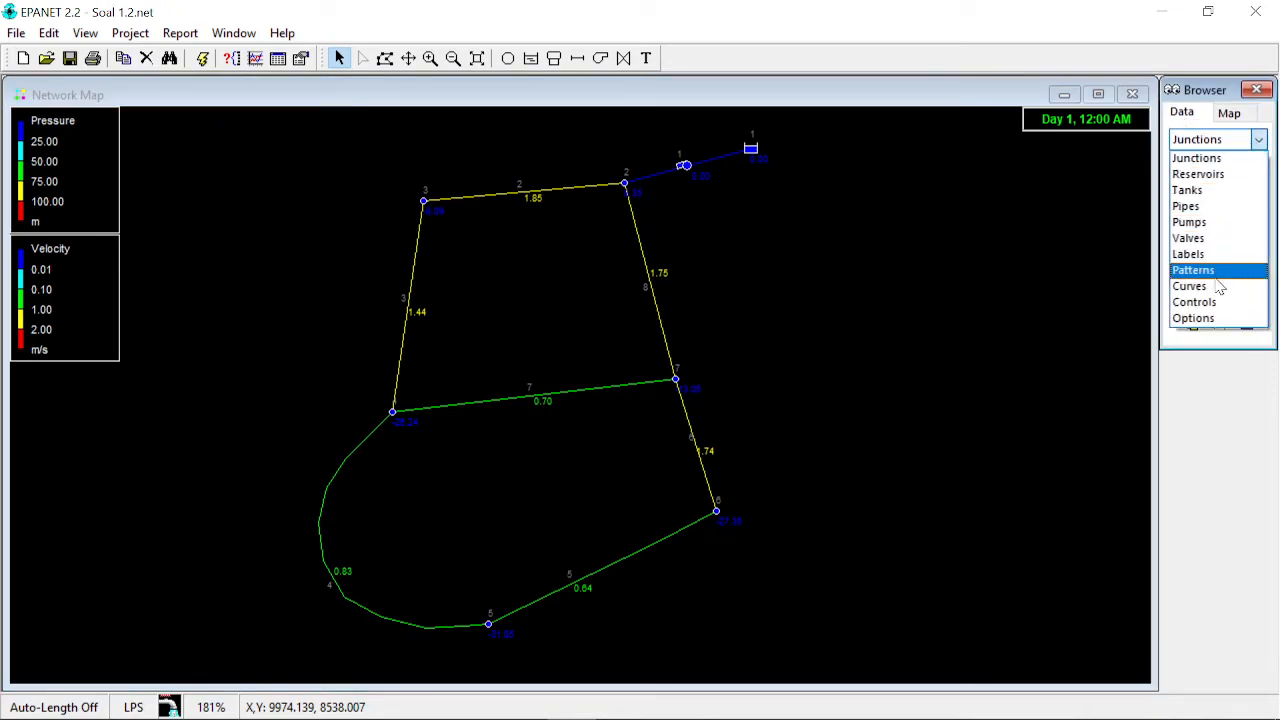
pyautogui.click(1217, 288)
pyautogui.doubleClick(1189, 172)
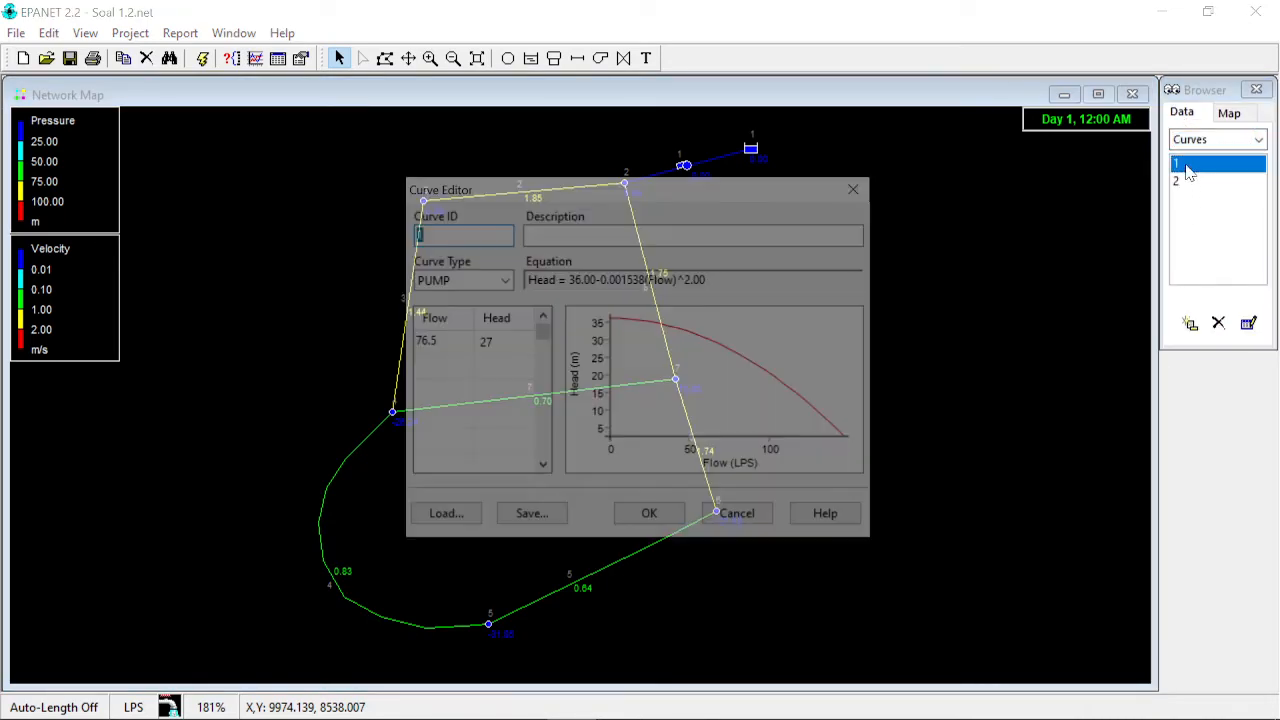
pyautogui.moveTo(760, 194); pyautogui.dragTo(1091, 190)
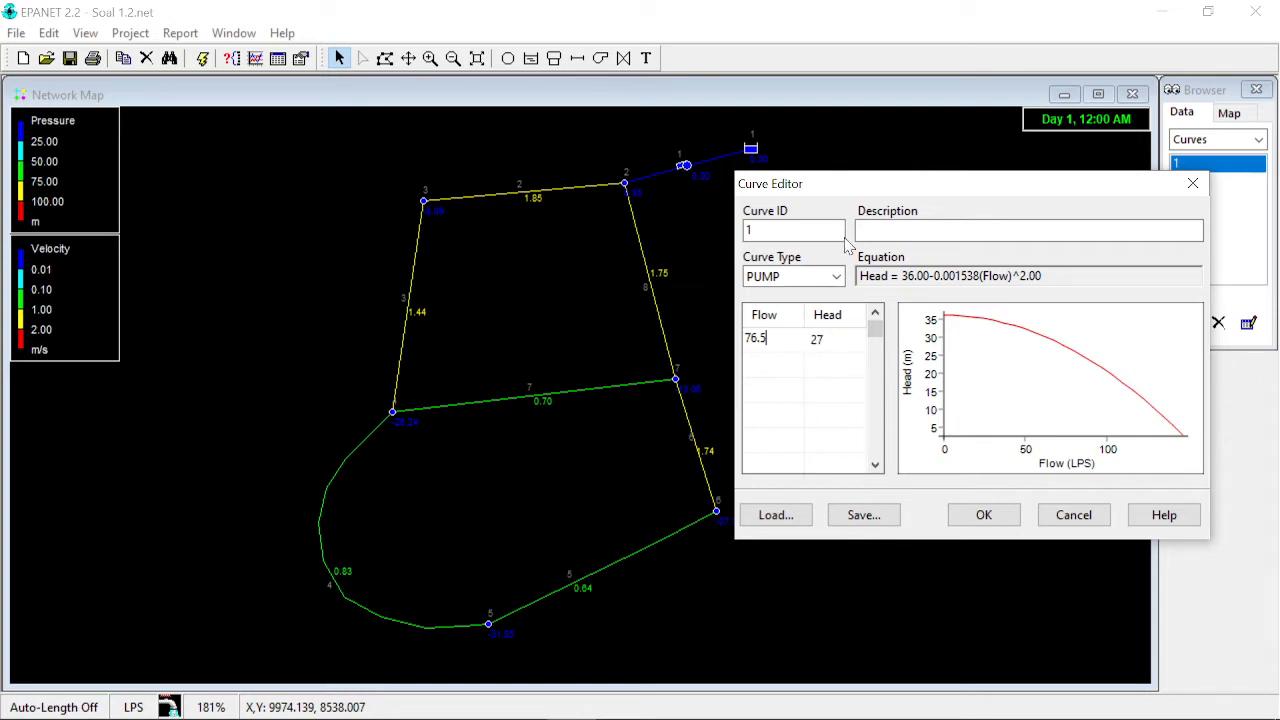
pyautogui.moveTo(868, 184); pyautogui.dragTo(908, 191)
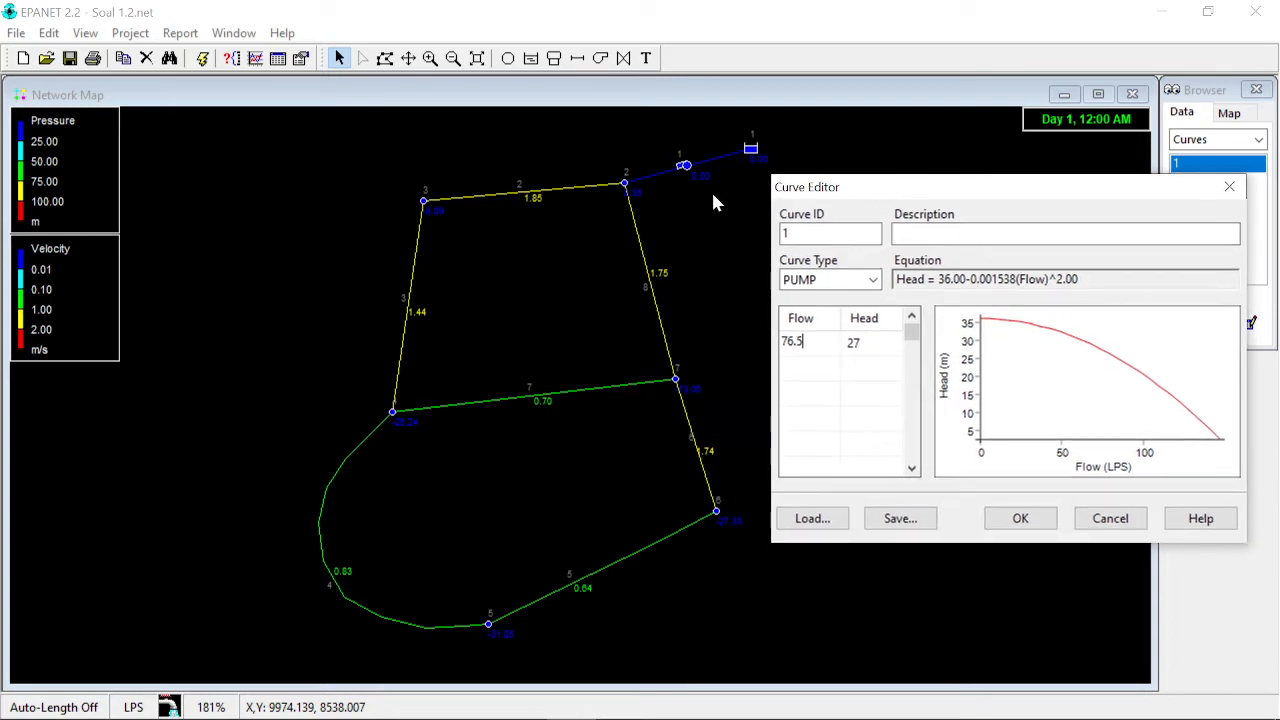
pyautogui.click(1229, 187)
# - Switch the map's link display from velocity to flow
pyautogui.click(1245, 116)
pyautogui.click(1250, 202)
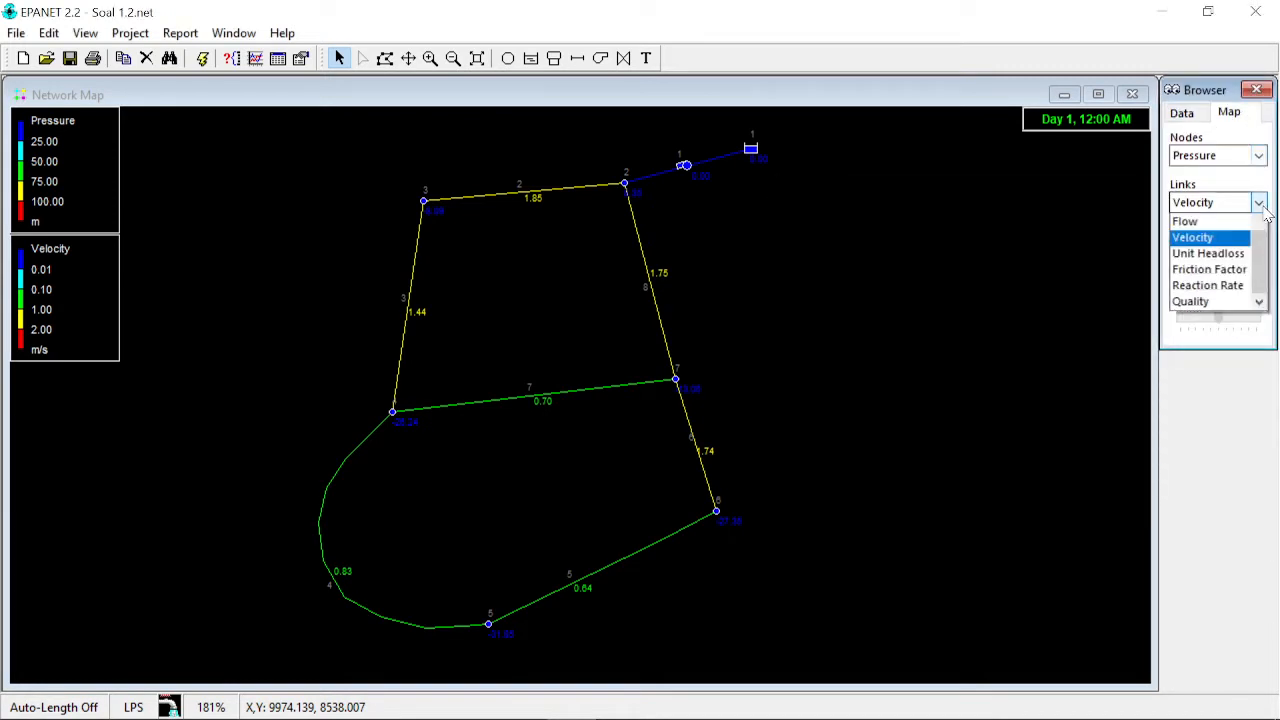
pyautogui.click(1186, 253)
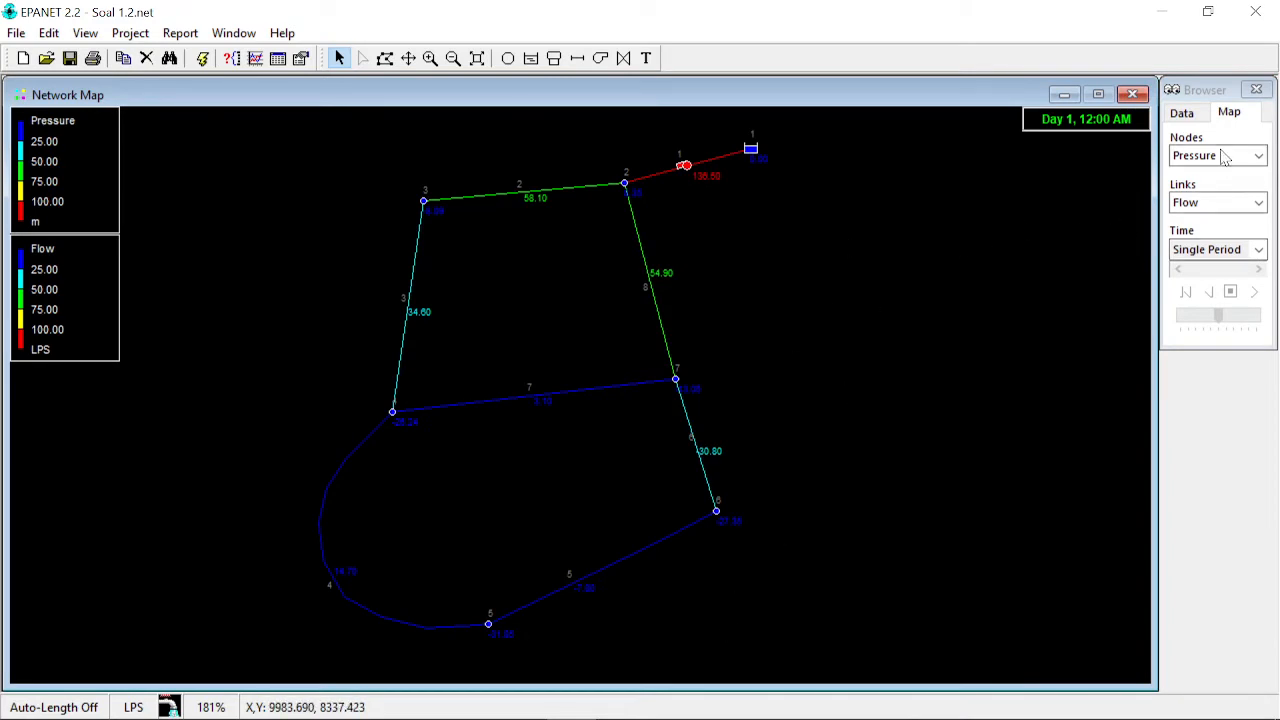
# - Reopen pump curve 1 and check the available curve type options, keeping PUMP
pyautogui.click(1182, 114)
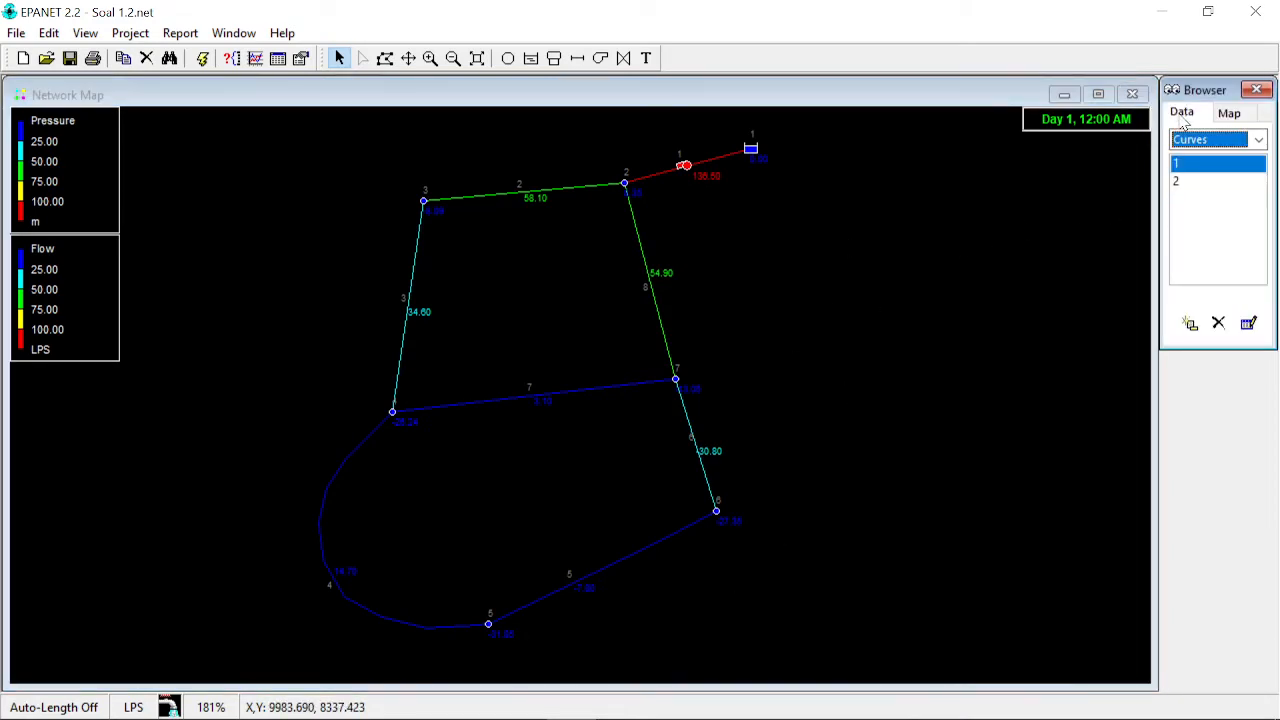
pyautogui.doubleClick(1237, 164)
pyautogui.moveTo(706, 194); pyautogui.dragTo(1070, 201)
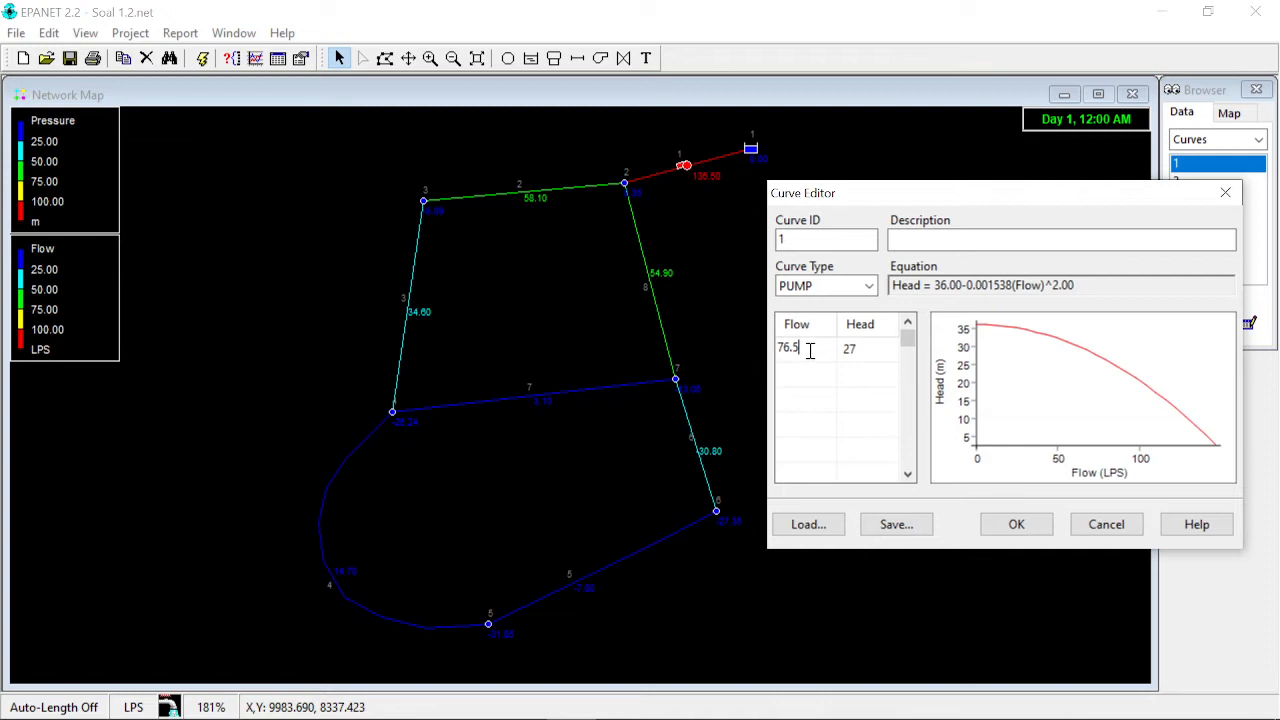
pyautogui.moveTo(810, 349); pyautogui.dragTo(771, 351)
pyautogui.click(870, 354)
pyautogui.moveTo(868, 347); pyautogui.dragTo(829, 349)
pyautogui.click(872, 353)
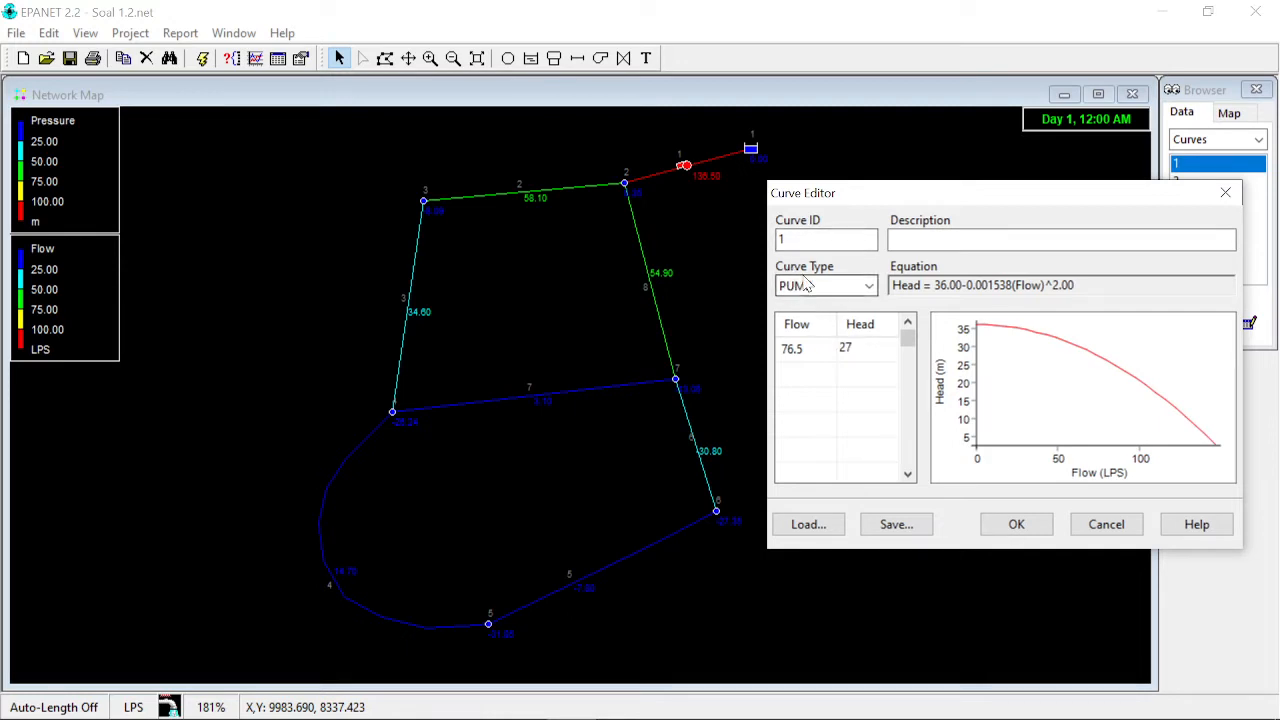
pyautogui.click(870, 287)
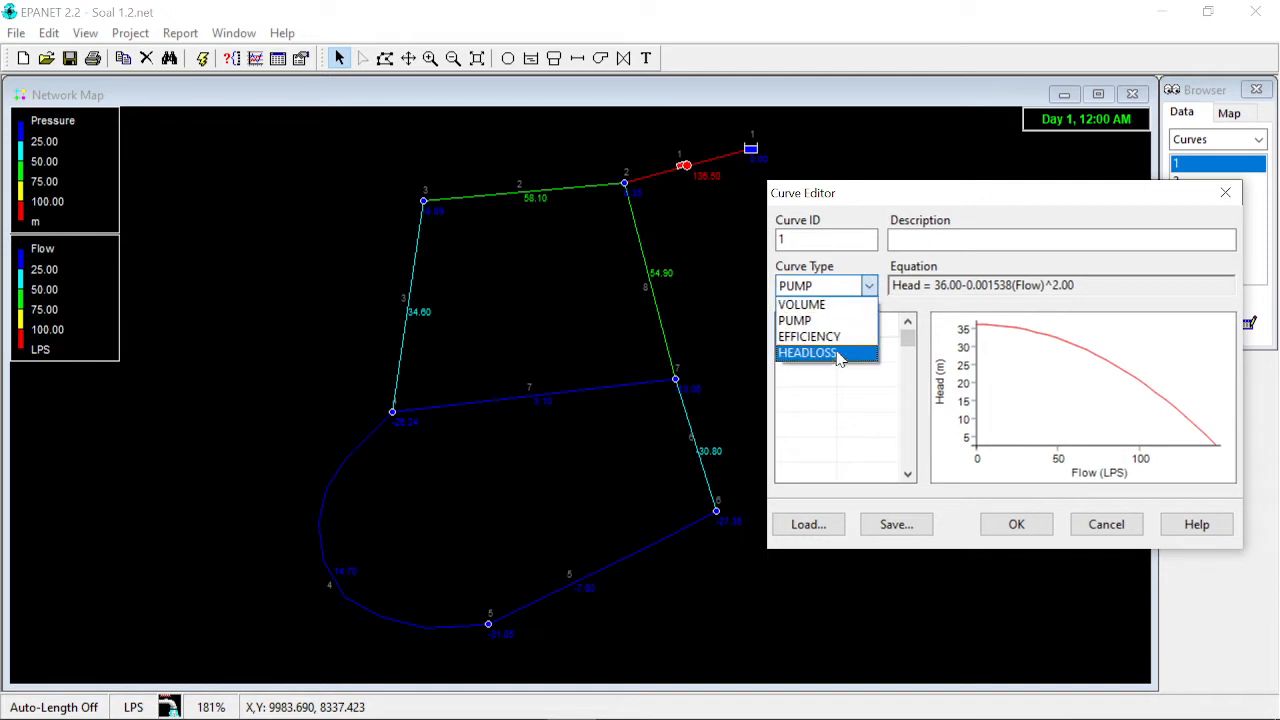
pyautogui.click(871, 289)
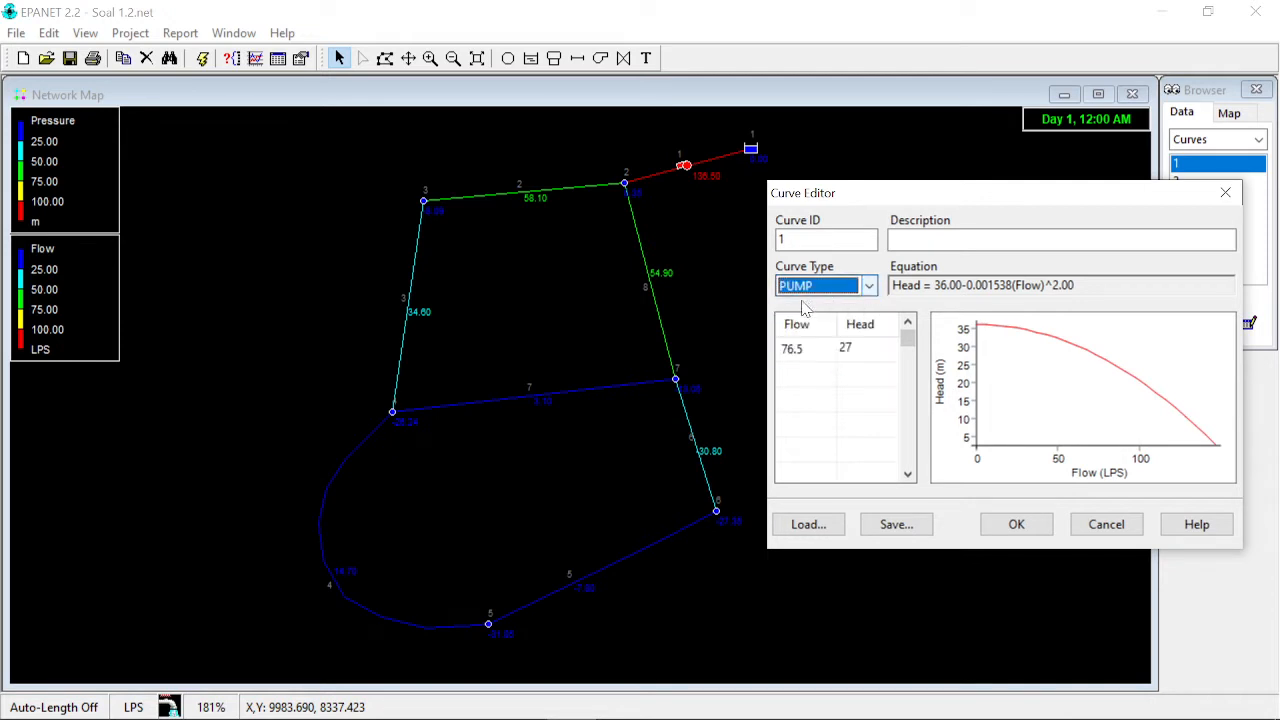
# - Examine the pump curve's flow and head entries, then cancel the Curve Editor
pyautogui.click(815, 351)
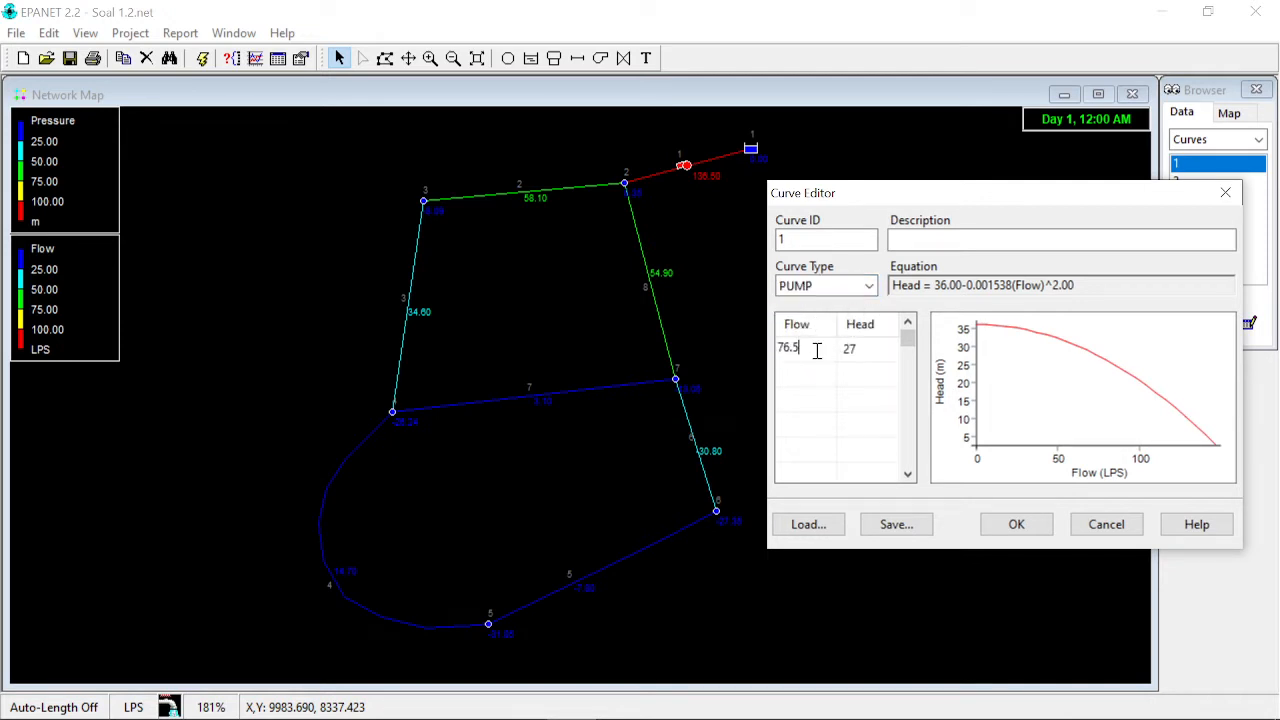
pyautogui.click(890, 360)
pyautogui.click(813, 353)
pyautogui.click(878, 350)
pyautogui.doubleClick(854, 349)
pyautogui.click(866, 348)
pyautogui.click(817, 352)
pyautogui.click(873, 352)
pyautogui.doubleClick(850, 348)
pyautogui.click(869, 352)
pyautogui.click(814, 355)
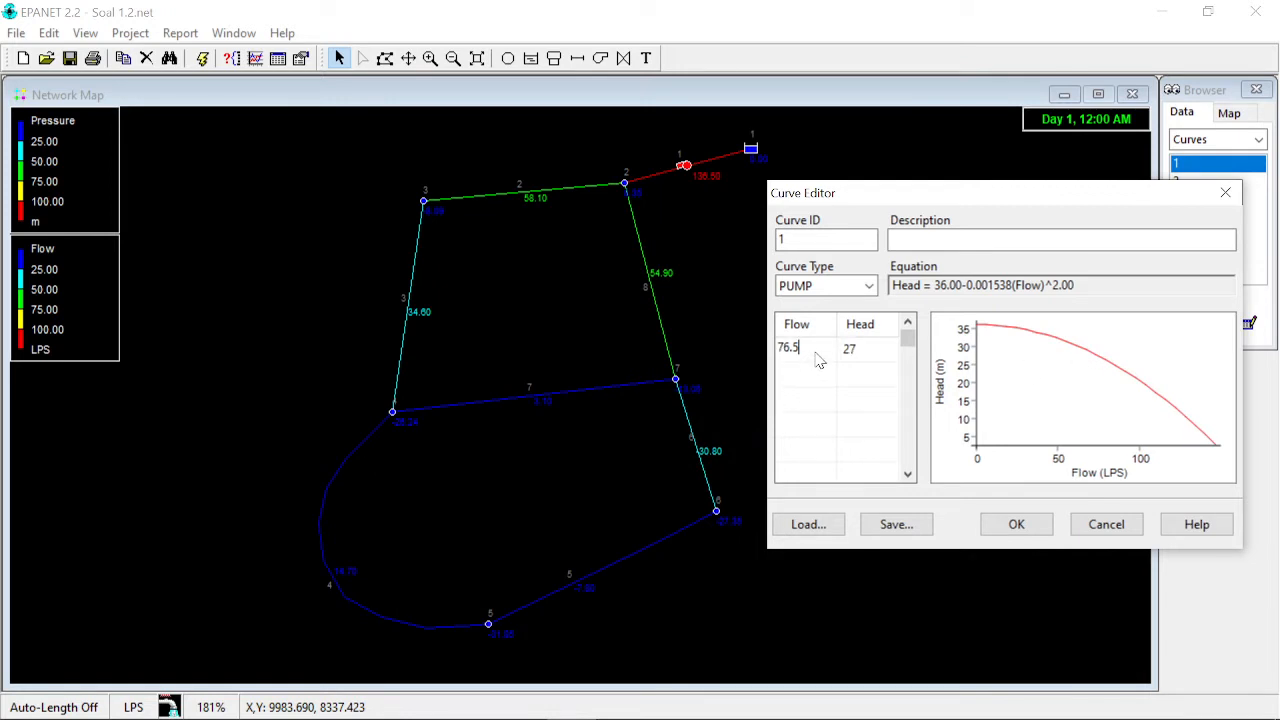
pyautogui.click(869, 347)
pyautogui.doubleClick(845, 349)
pyautogui.click(843, 350)
pyautogui.moveTo(870, 204); pyautogui.dragTo(880, 197)
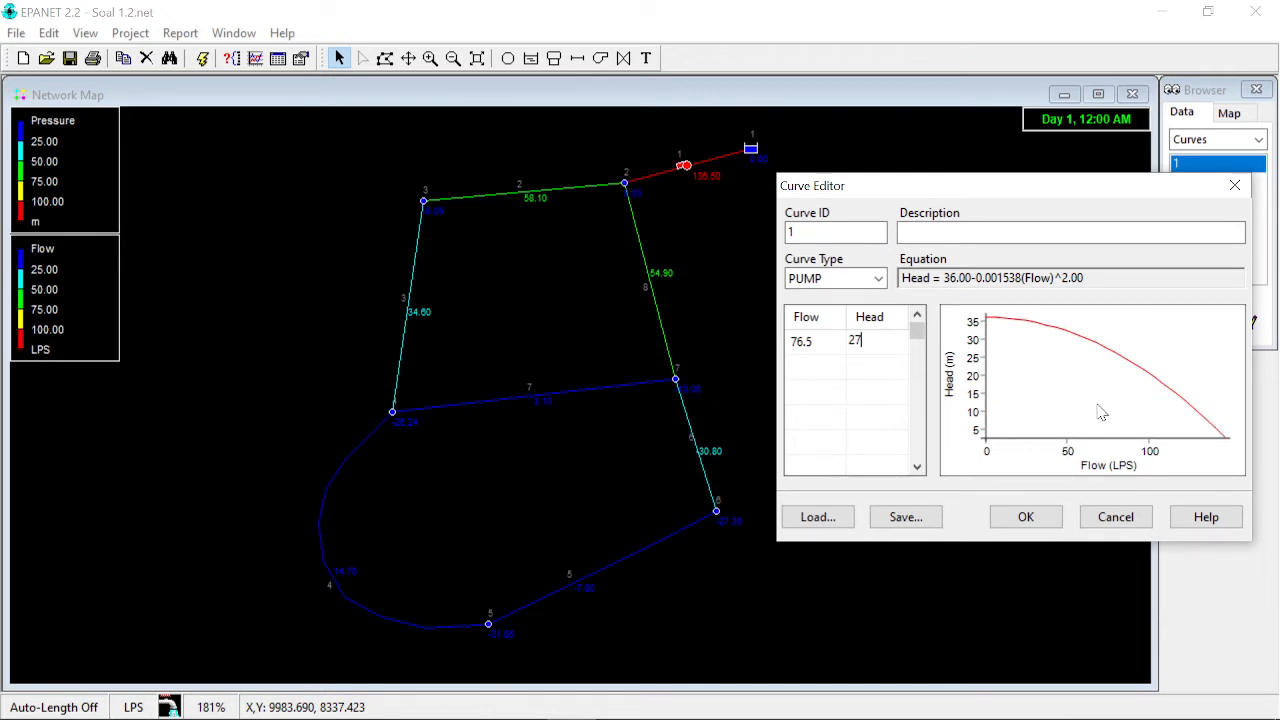
pyautogui.click(1123, 521)
# - Run the hydraulic analysis again, dismiss the run status message, and close the status report
pyautogui.click(200, 63)
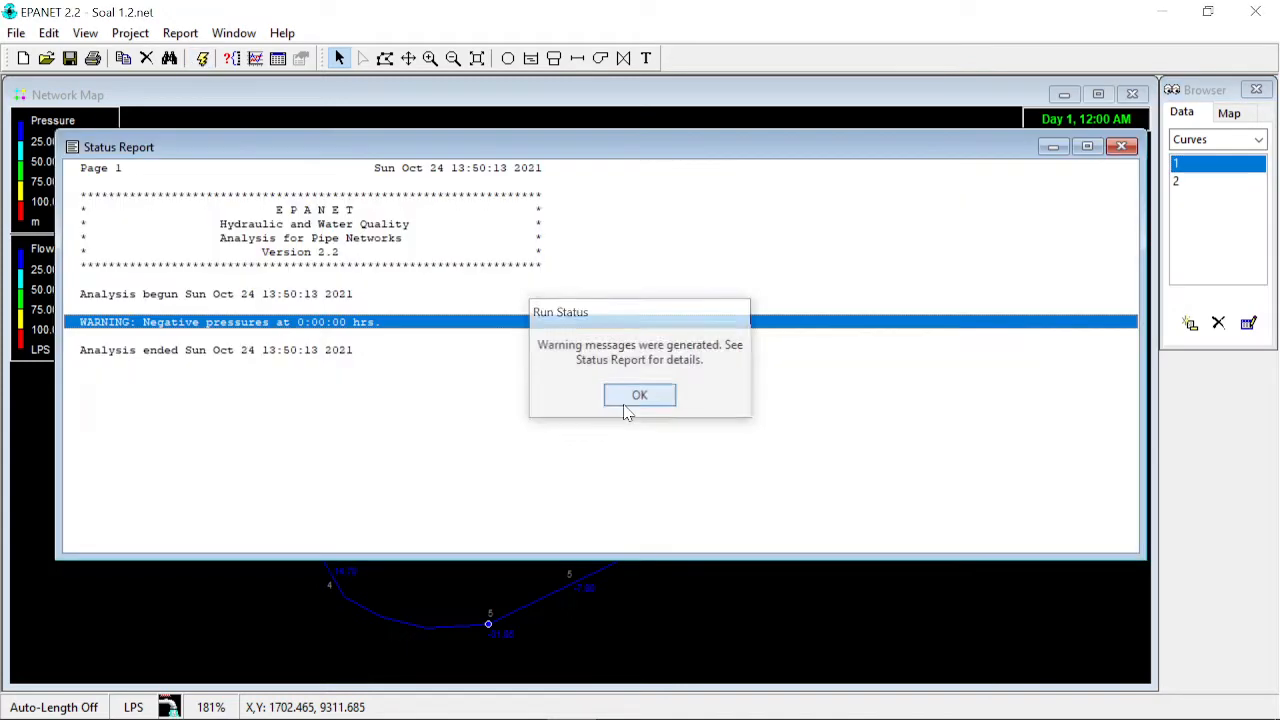
pyautogui.click(626, 405)
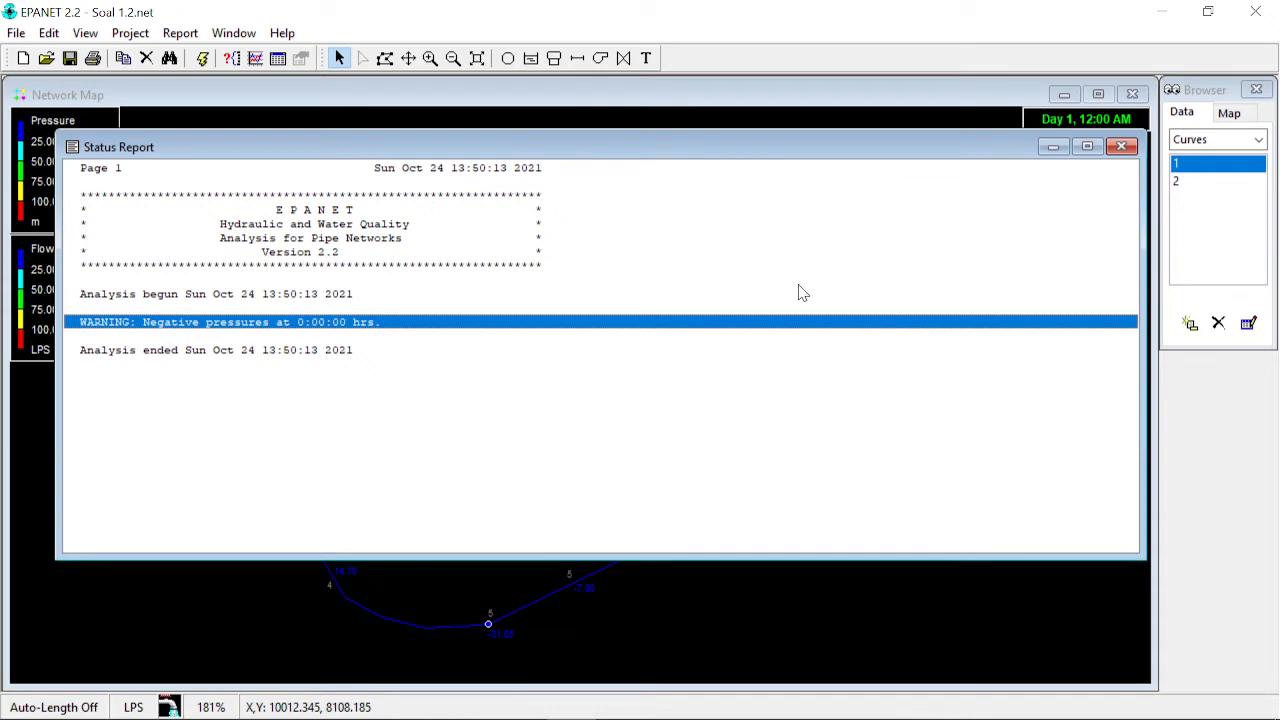
pyautogui.click(1121, 147)
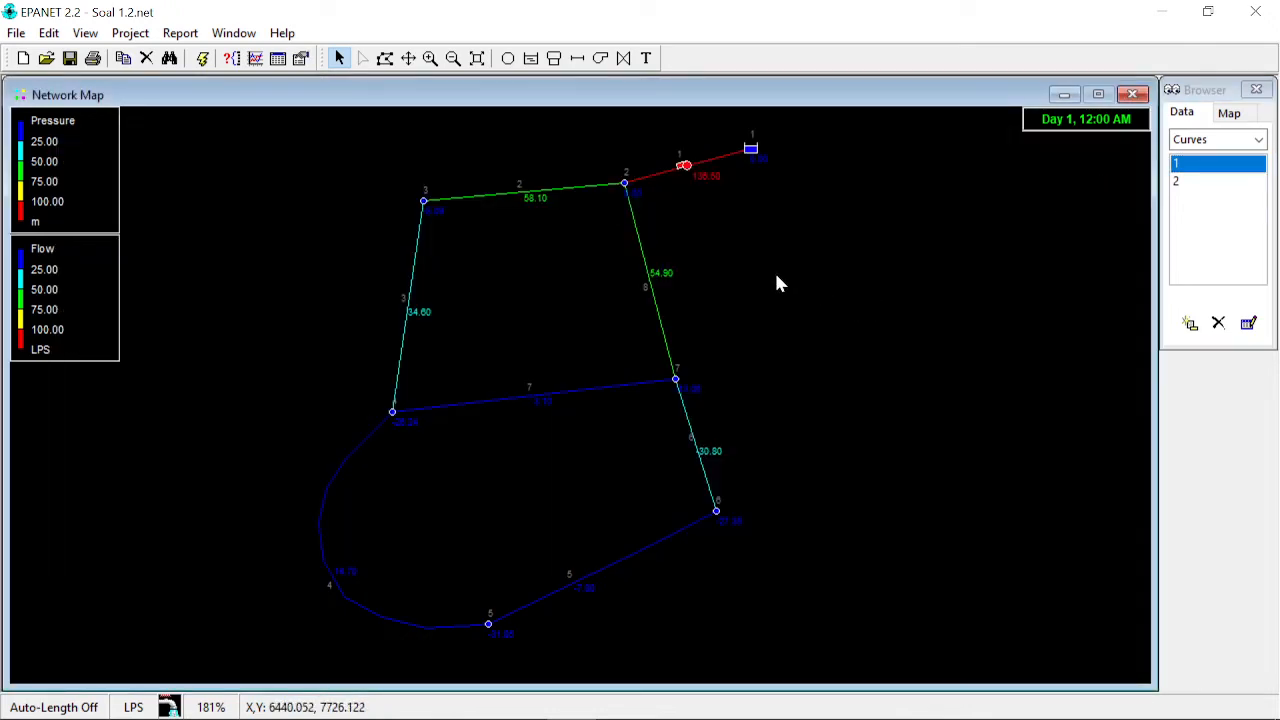
# - Open pump curve 1 once more, inspect its flow entry, and cancel the editor
pyautogui.doubleClick(1204, 165)
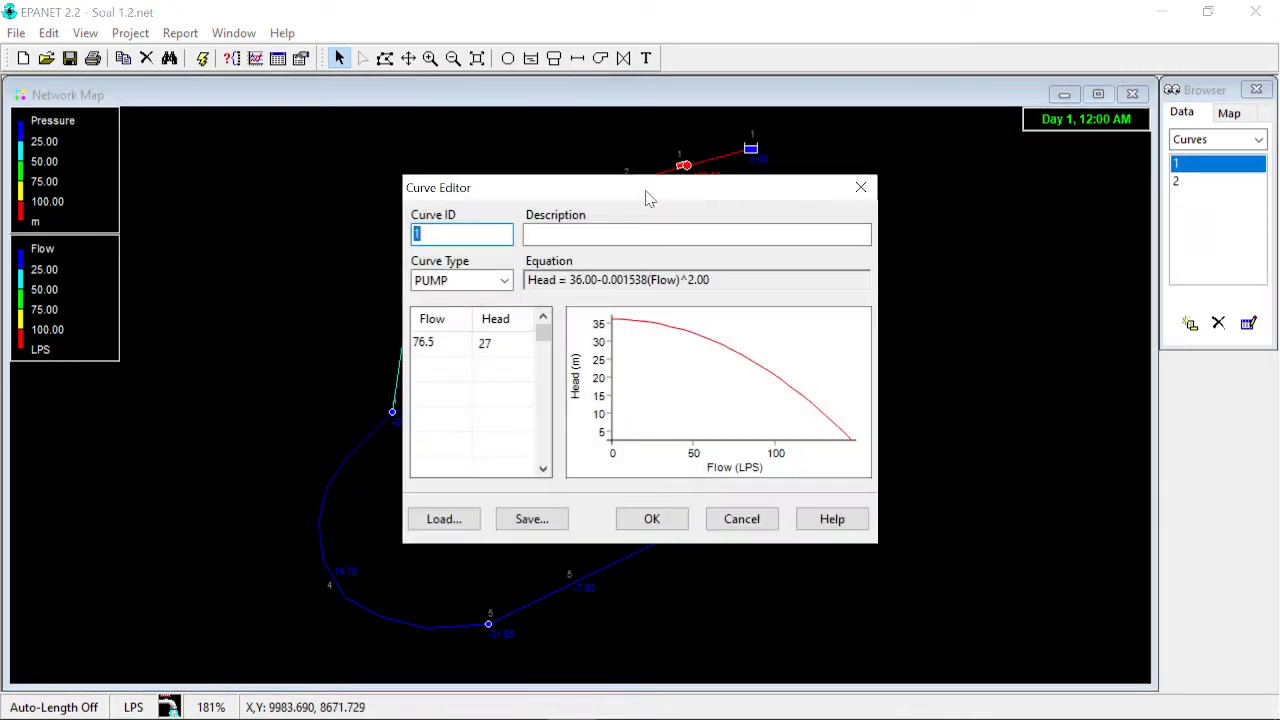
pyautogui.moveTo(646, 199); pyautogui.dragTo(1003, 206)
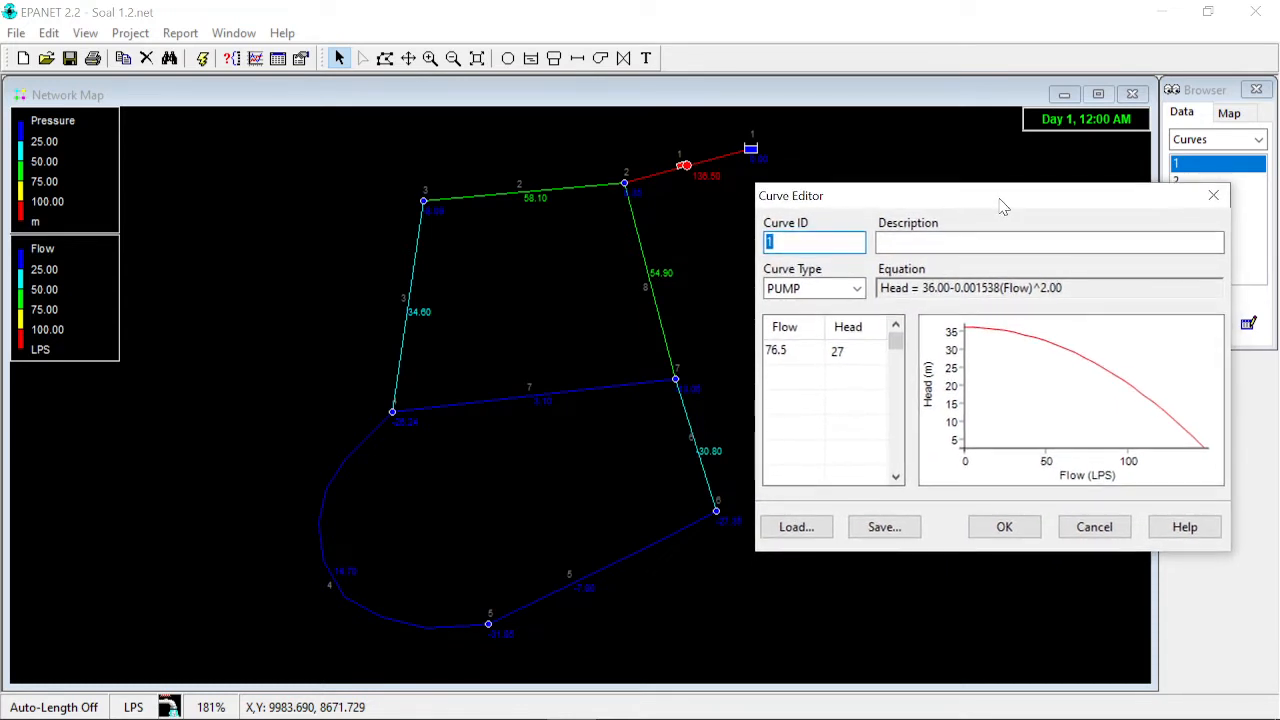
pyautogui.click(793, 351)
pyautogui.moveTo(797, 349); pyautogui.dragTo(760, 348)
pyautogui.click(800, 352)
pyautogui.moveTo(803, 349); pyautogui.dragTo(764, 349)
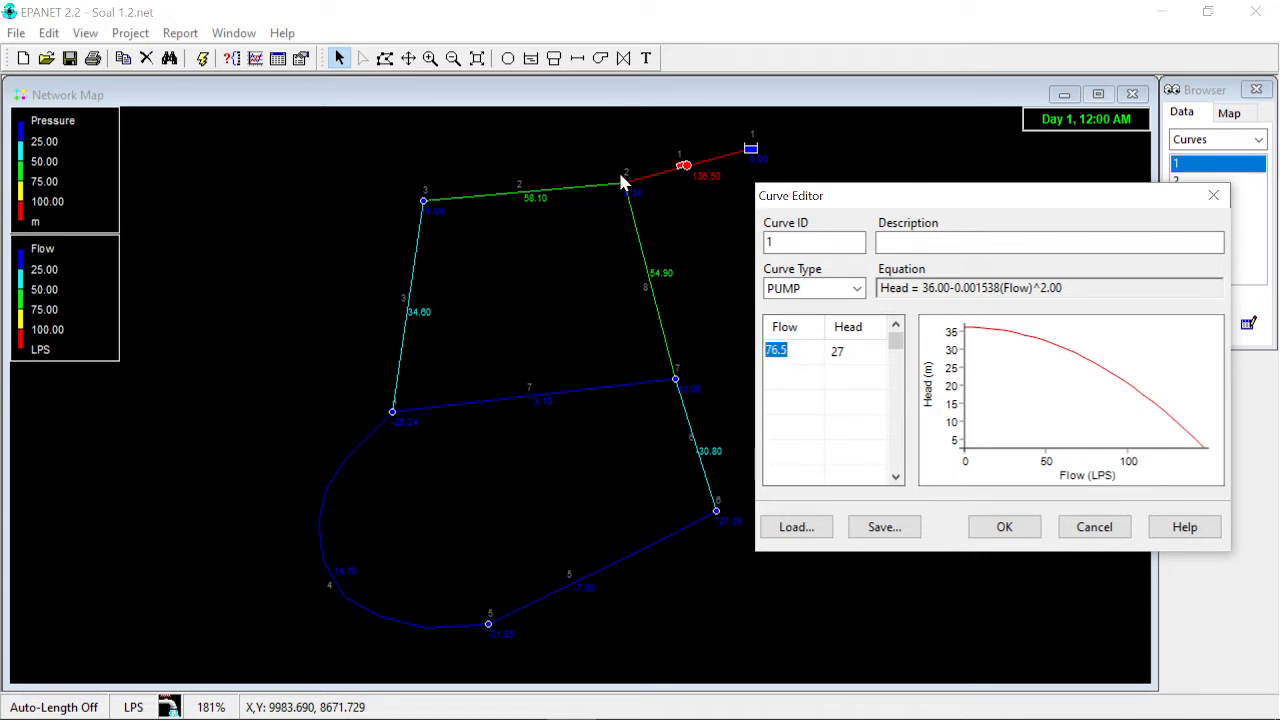
pyautogui.click(791, 348)
pyautogui.moveTo(791, 352); pyautogui.dragTo(764, 352)
pyautogui.click(796, 349)
pyautogui.click(1093, 527)
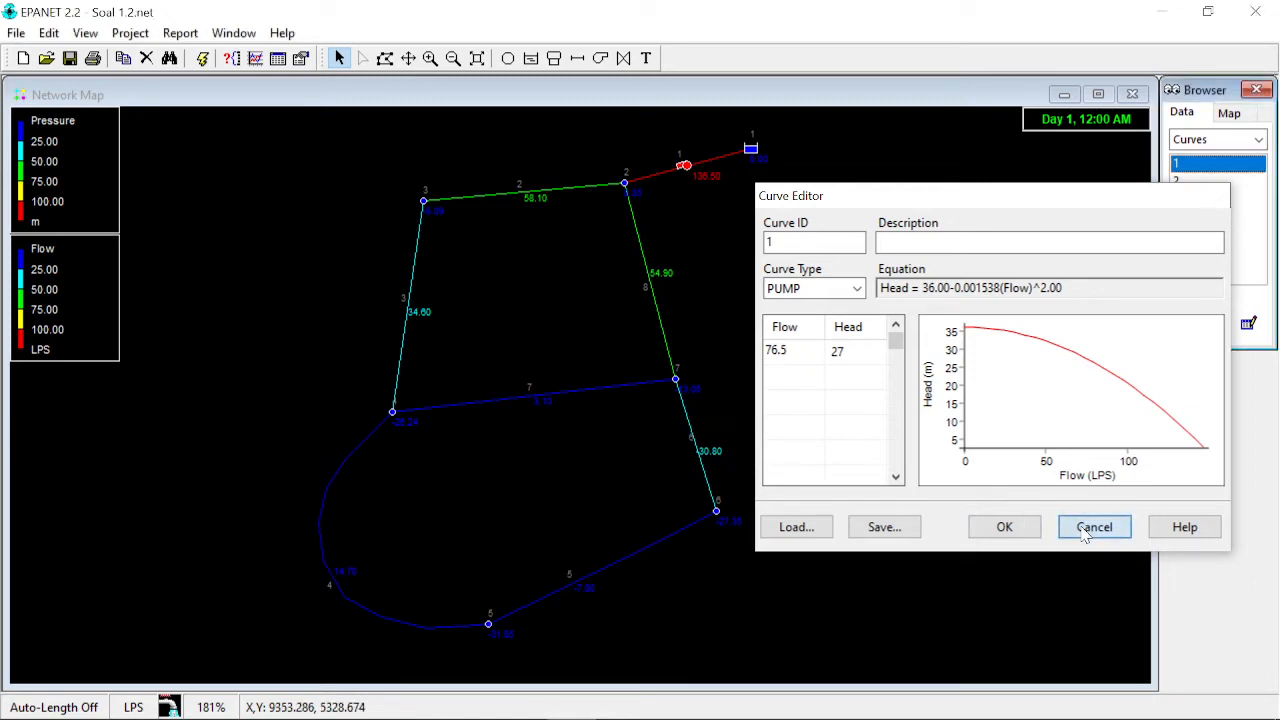
# - Switch to the browser and reread the Soal No 2 requirement about adding a pumped reservoir at Node 4, then return
pyautogui.click(621, 700)
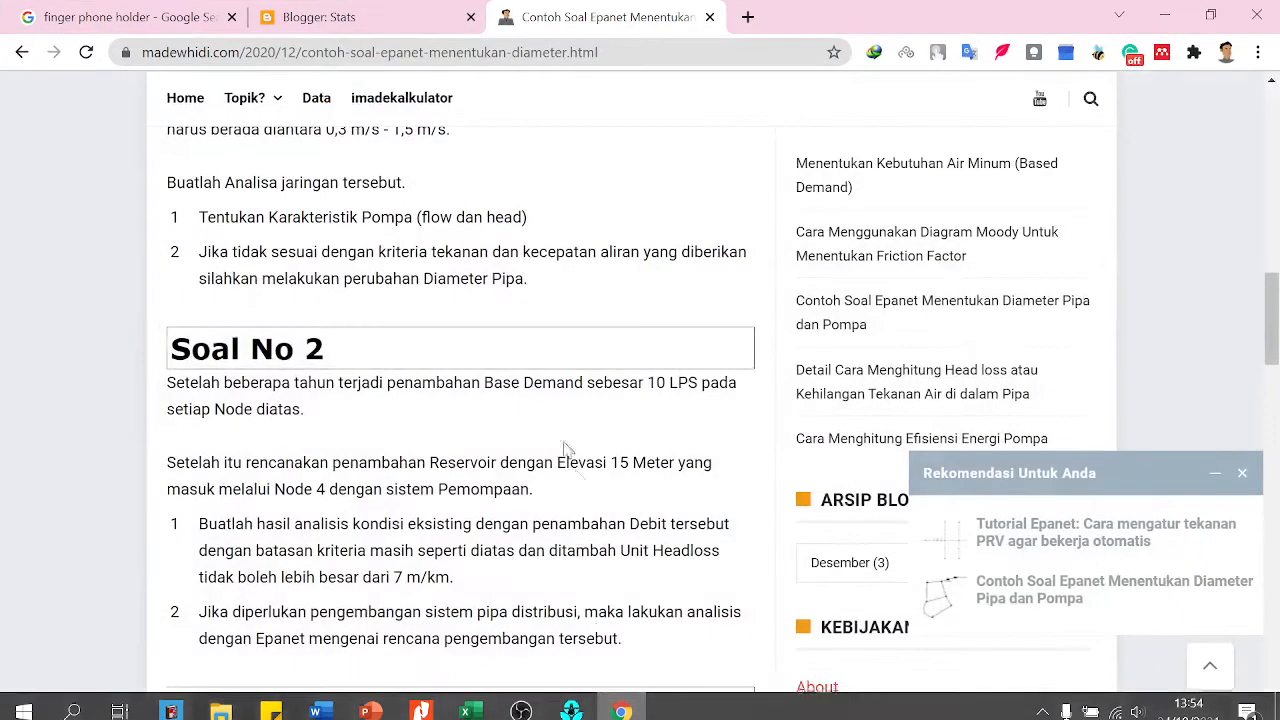
pyautogui.scroll(-1, 215, 395)
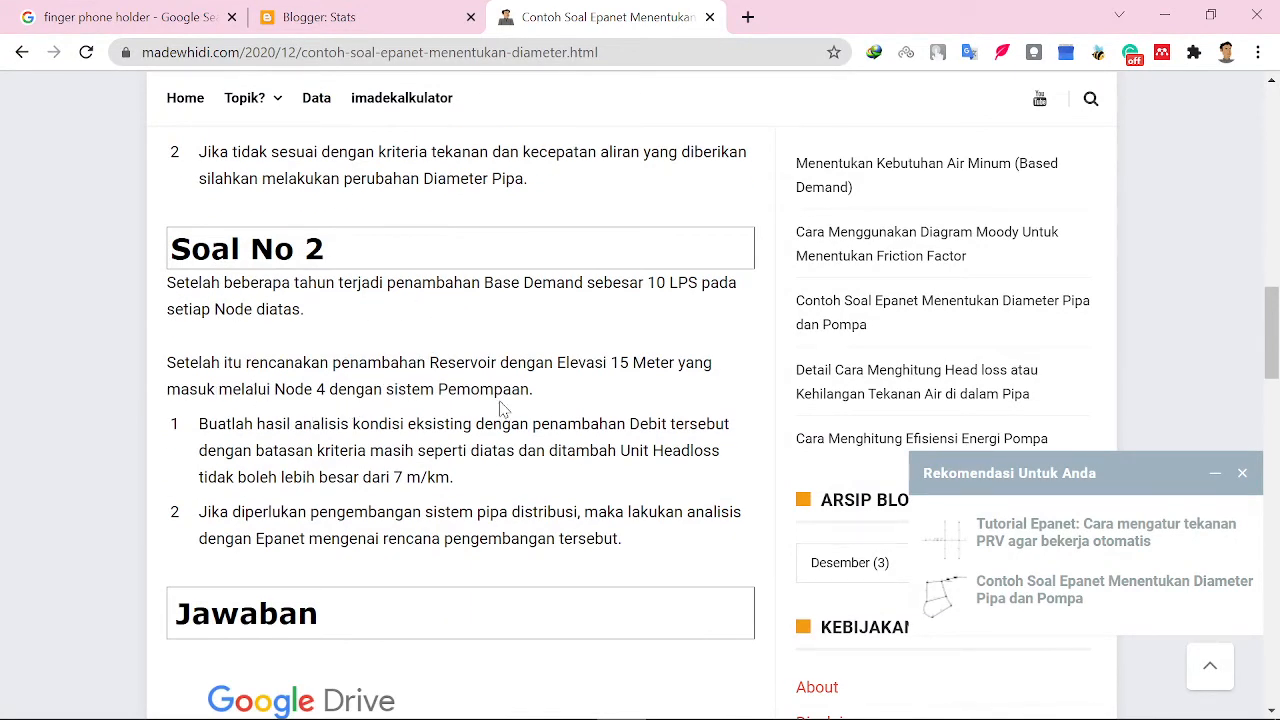
pyautogui.moveTo(430, 362); pyautogui.dragTo(650, 383)
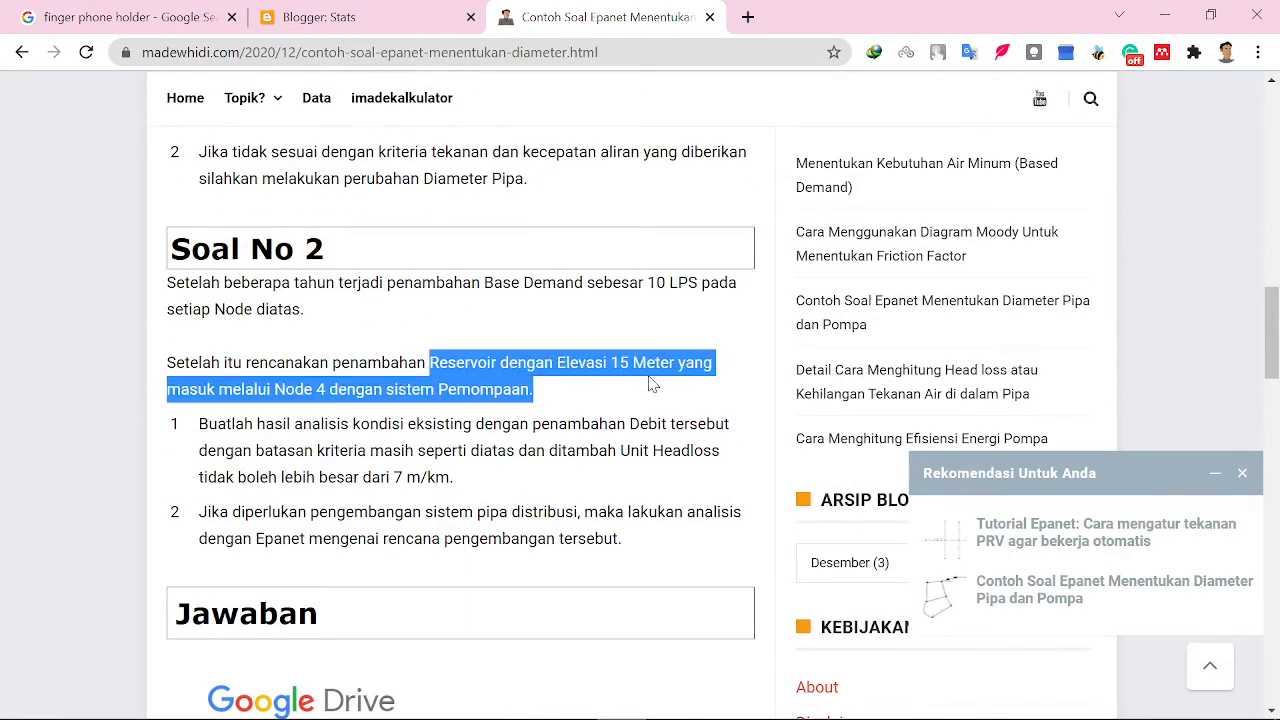
pyautogui.click(556, 410)
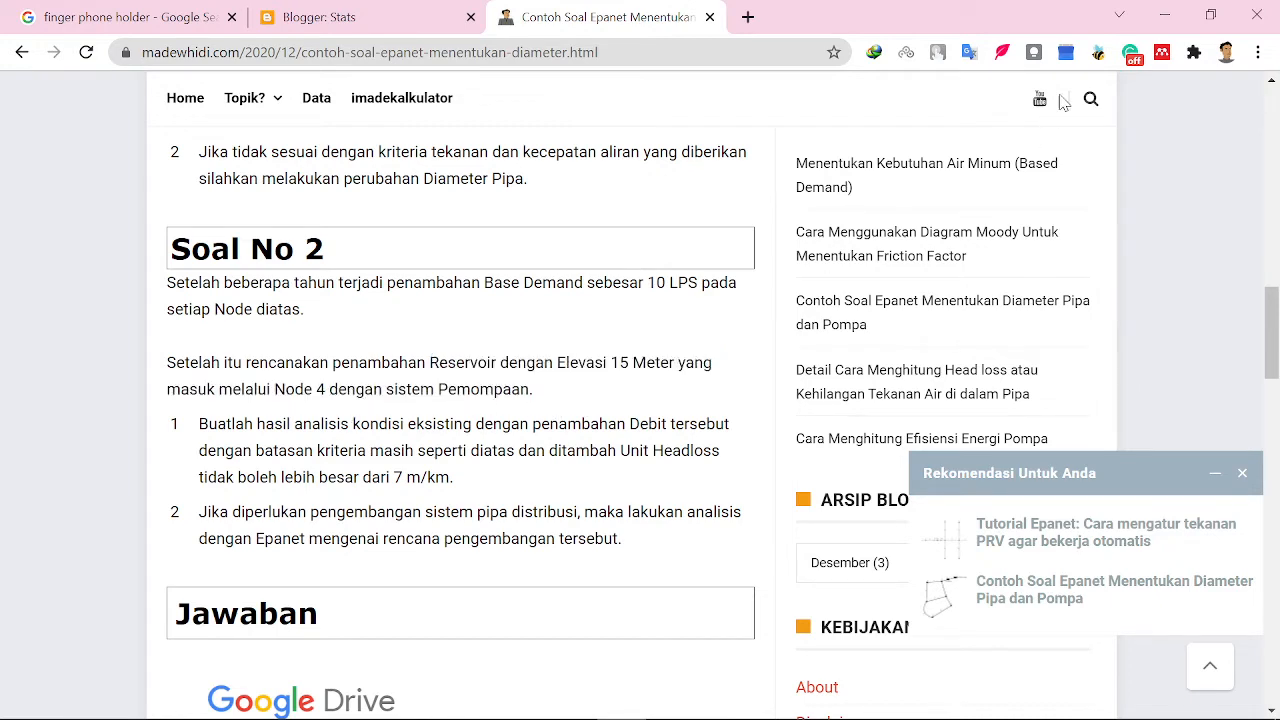
pyautogui.click(1172, 26)
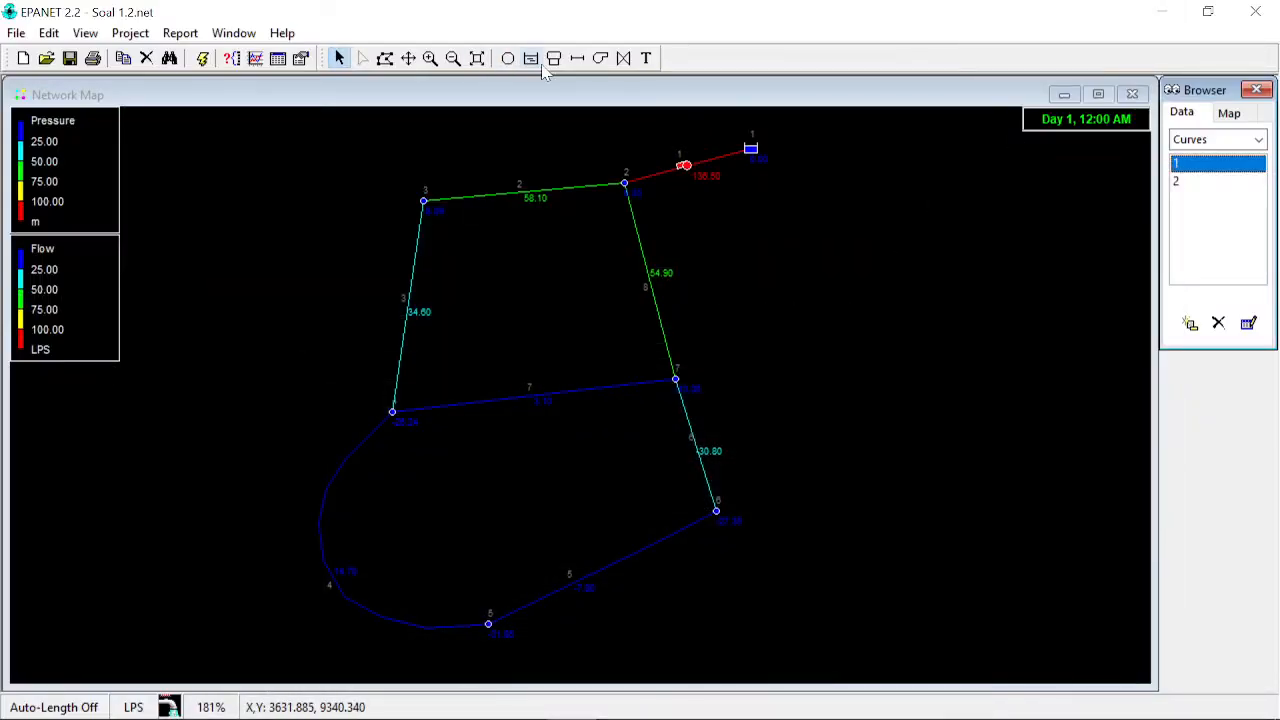
# - Add a new reservoir on the map next to junction 4
pyautogui.click(350, 407)
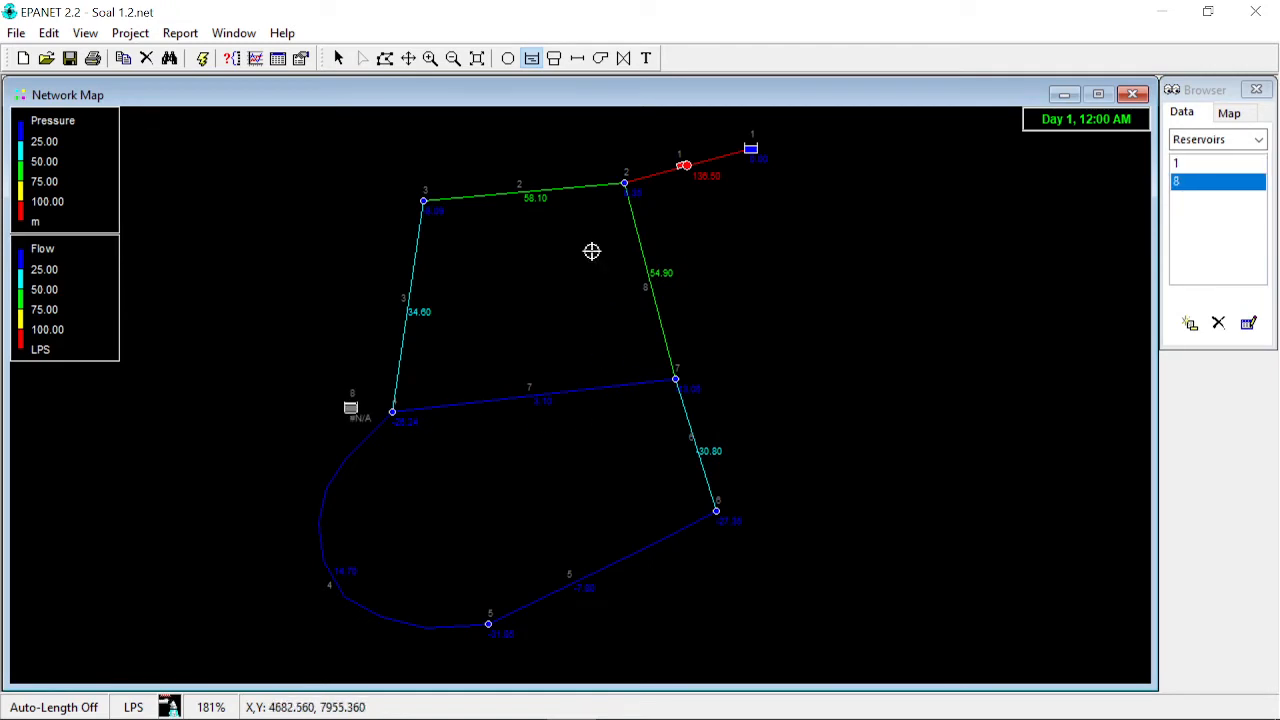
pyautogui.click(338, 58)
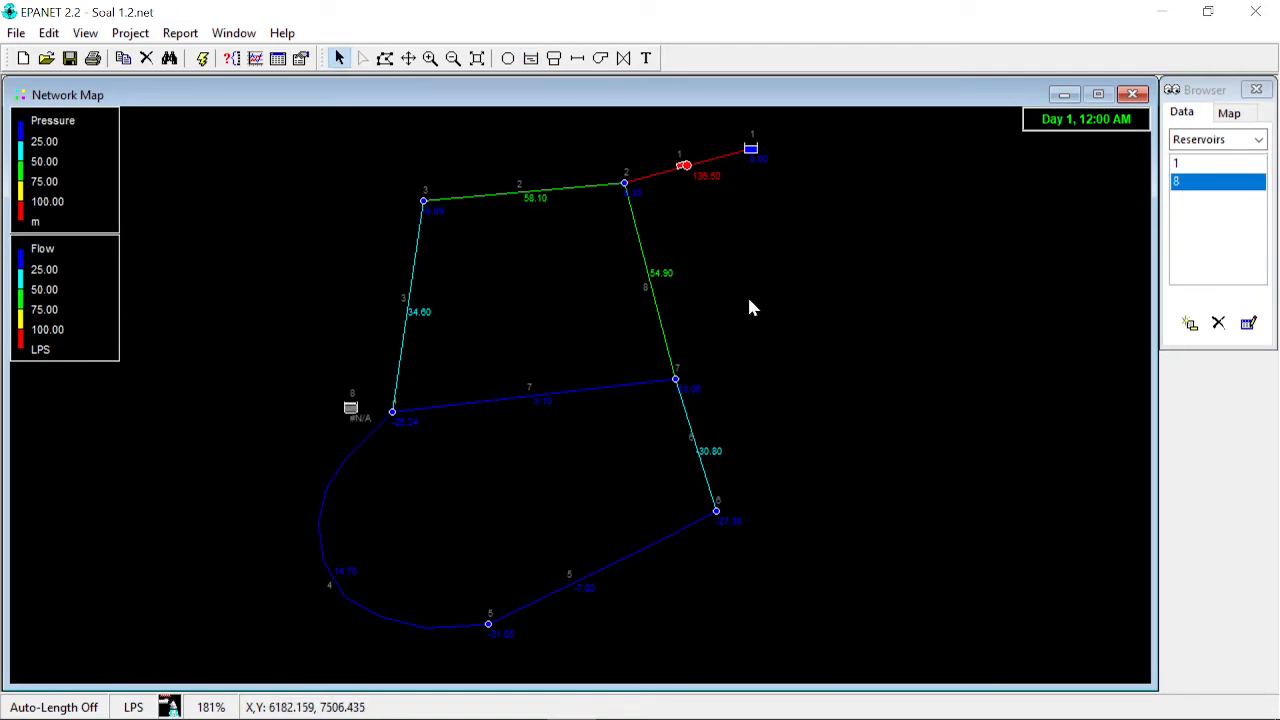
# - Connect the new reservoir 8 to junction 4 with a new pipe
pyautogui.click(577, 60)
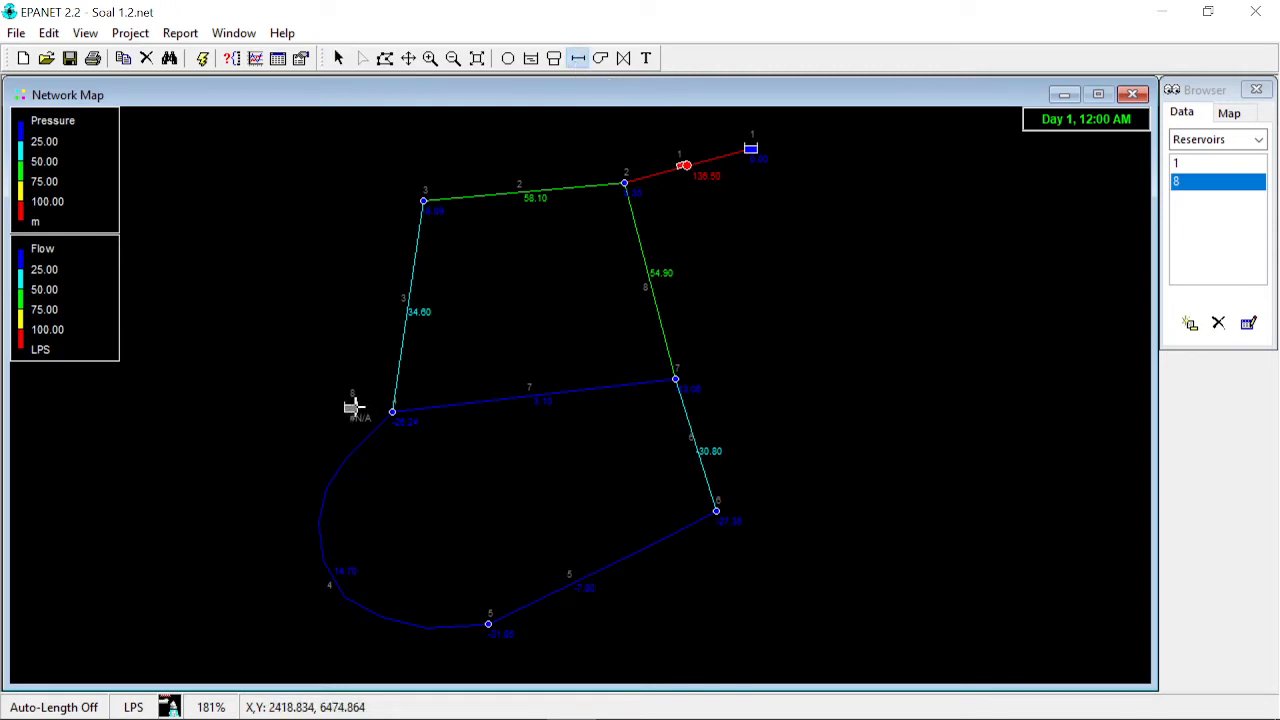
pyautogui.click(351, 408)
pyautogui.click(392, 411)
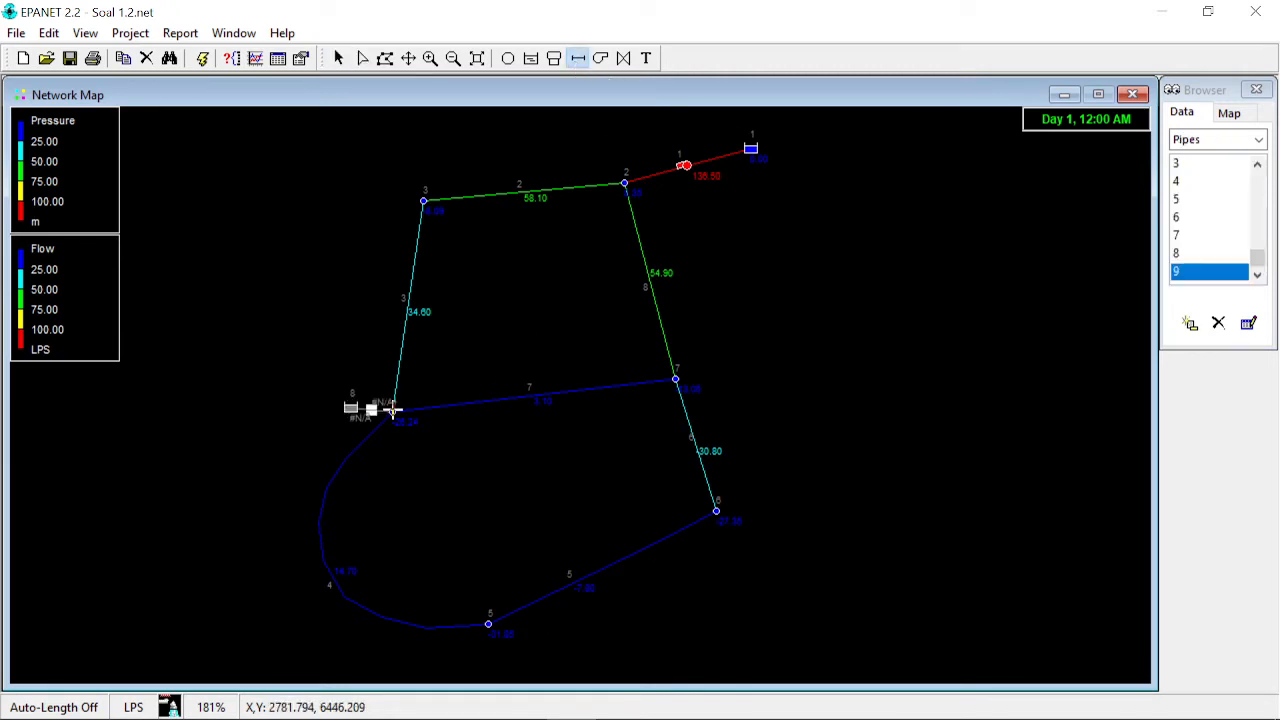
pyautogui.click(338, 58)
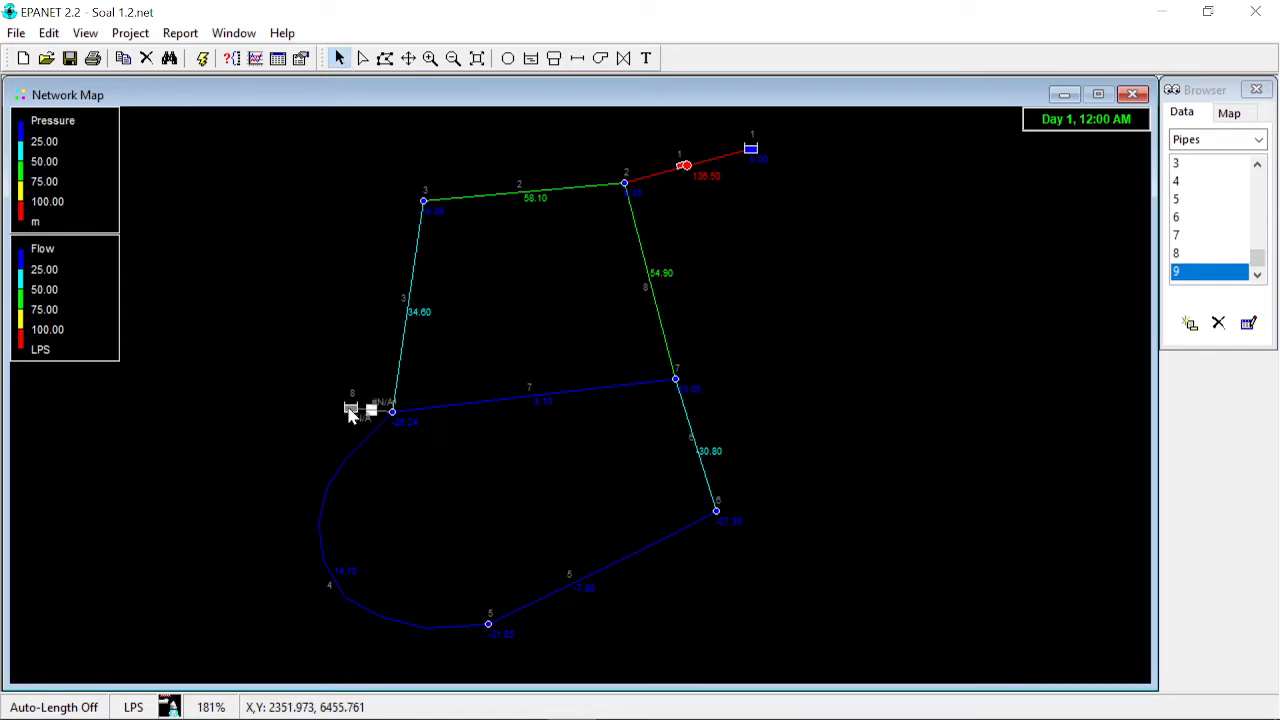
# - Set reservoir 8's total head to 15
pyautogui.doubleClick(351, 414)
pyautogui.click(1063, 430)
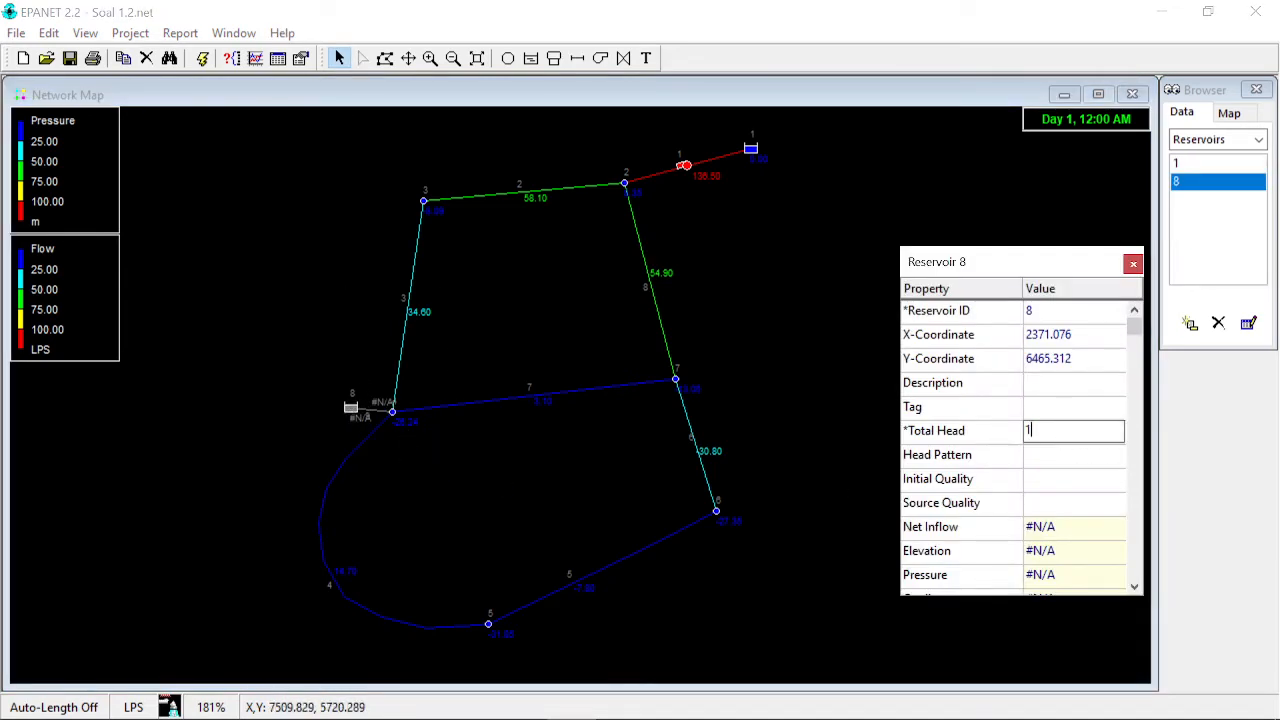
pyautogui.write('15')
# - Set the new pipe 9's length to 20 and its diameter to 175
pyautogui.click(364, 403)
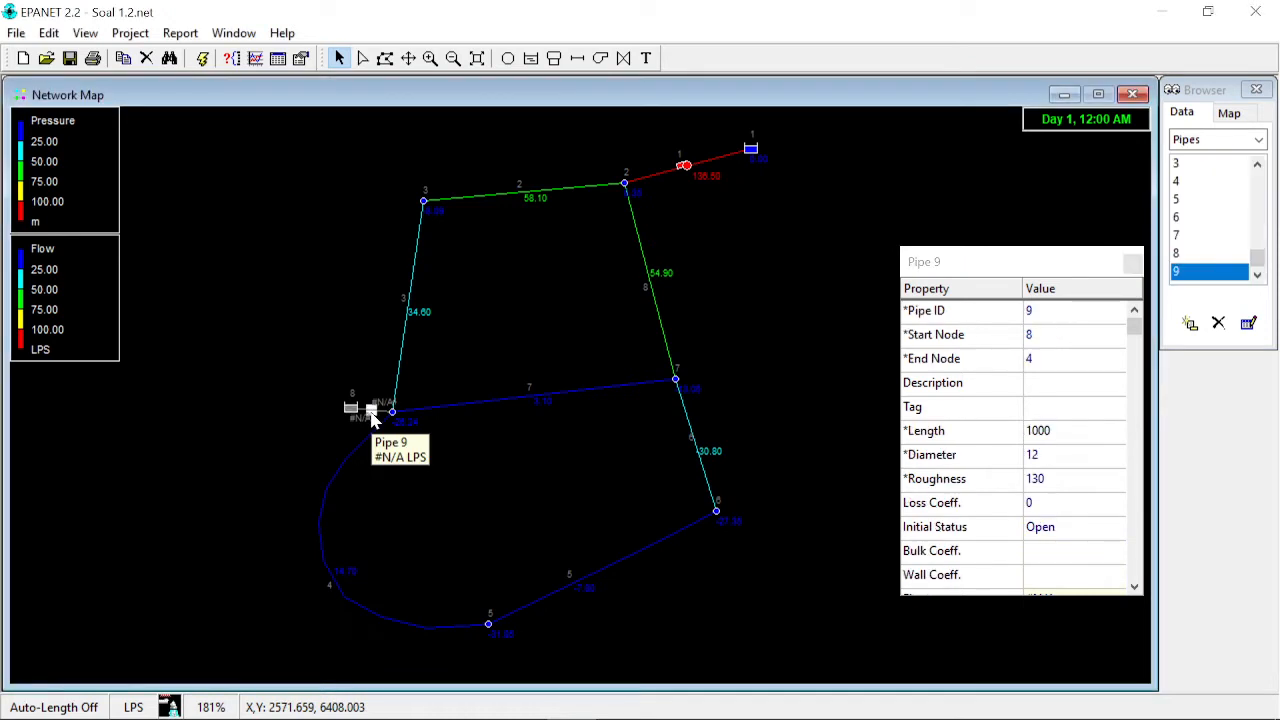
pyautogui.click(1070, 431)
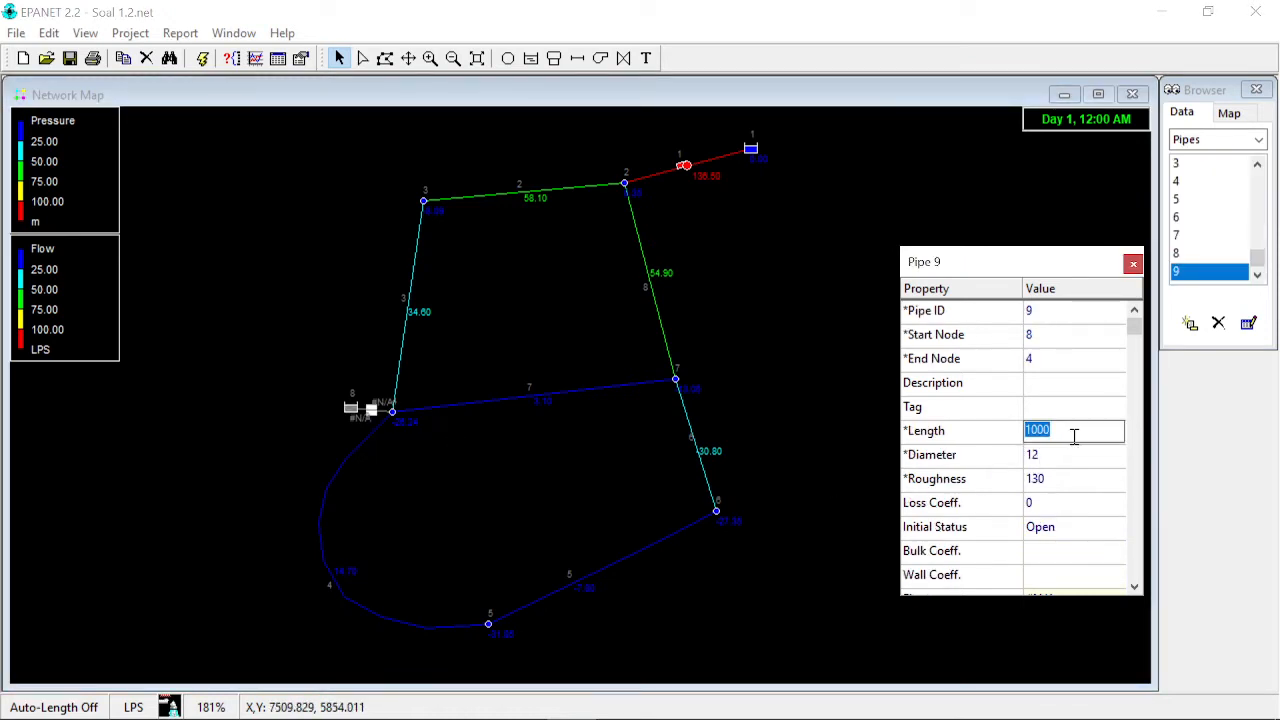
pyautogui.write('20')
pyautogui.click(1062, 454)
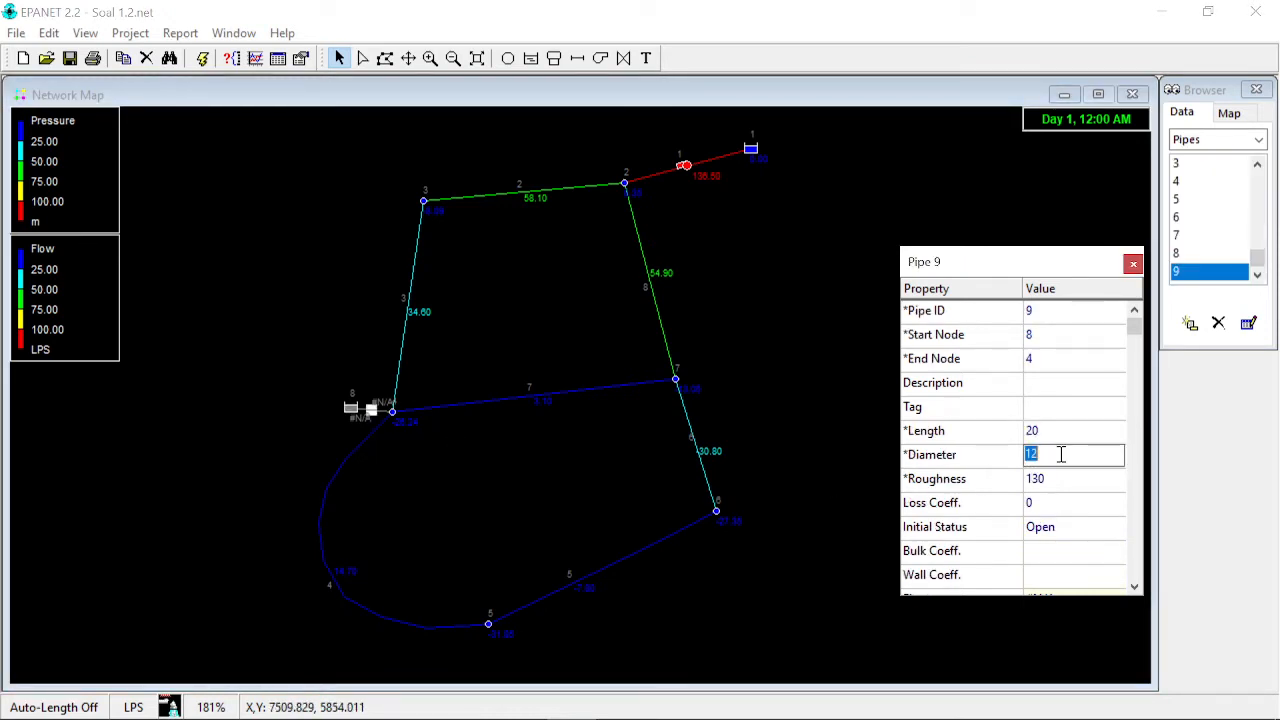
pyautogui.write('175')
# - Inspect the properties of pipes 3, 4 and 7 around junction 4
pyautogui.click(401, 362)
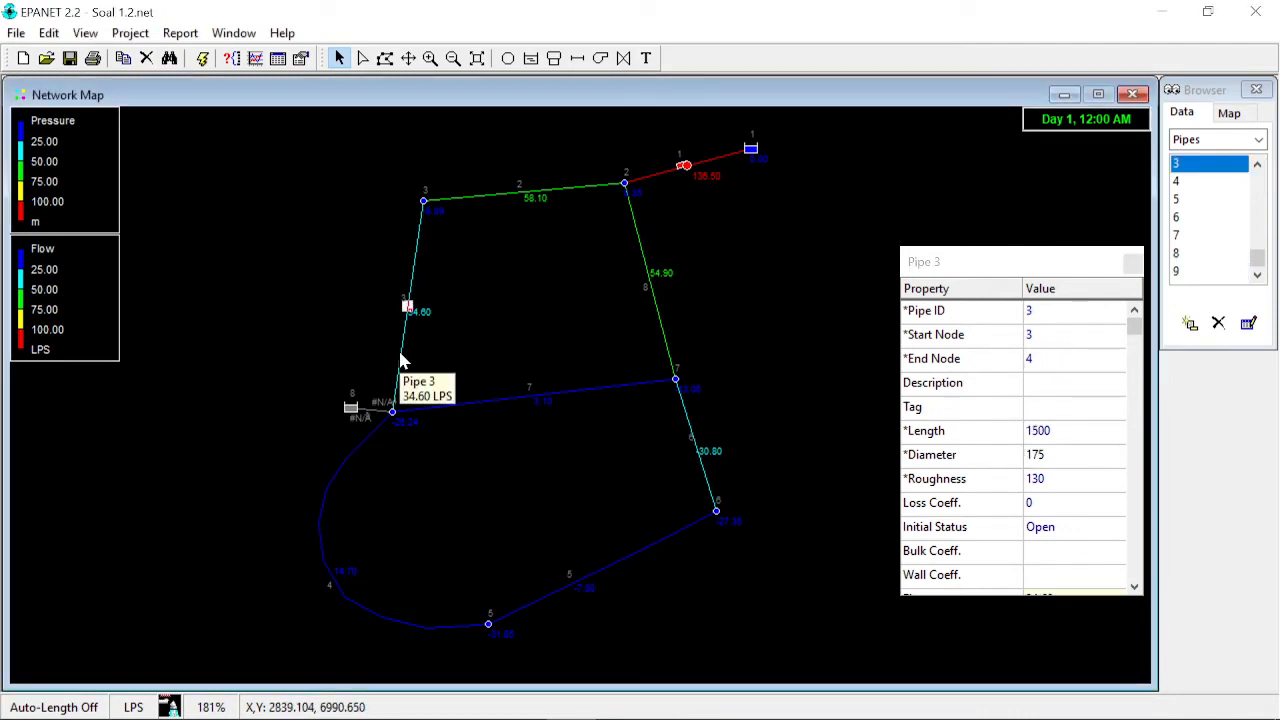
pyautogui.click(366, 435)
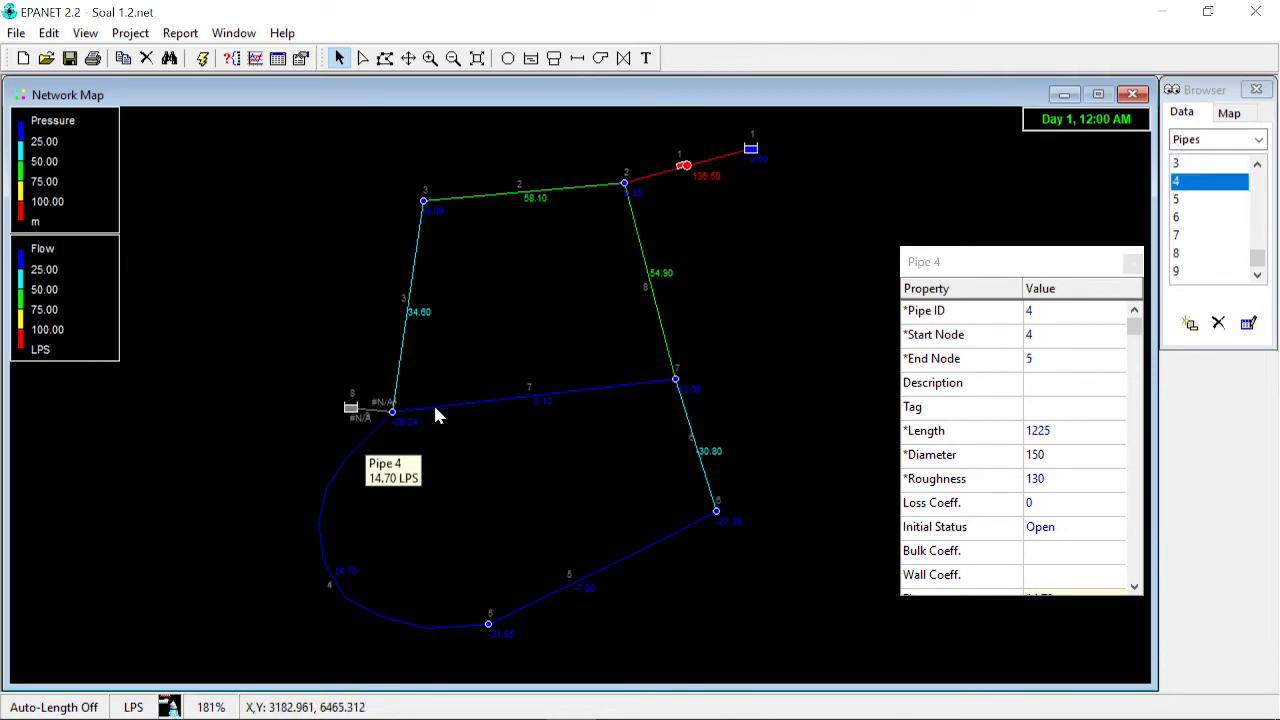
pyautogui.click(530, 395)
pyautogui.click(401, 362)
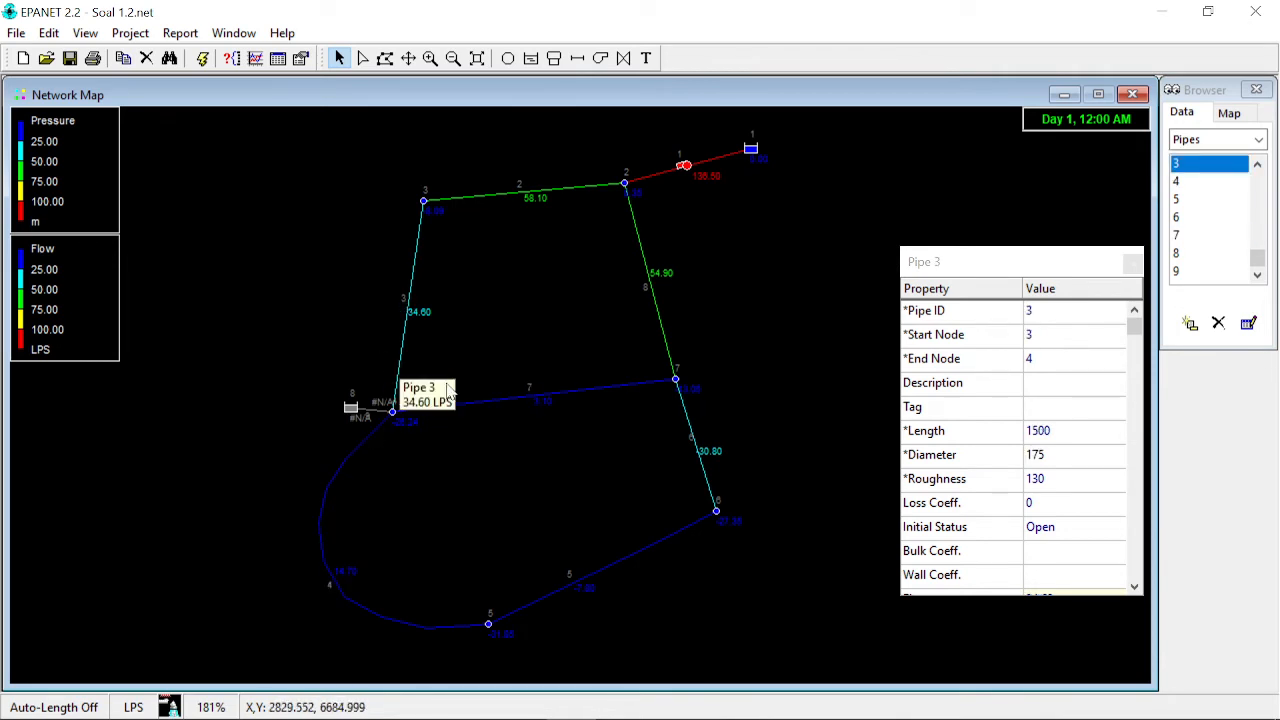
# - Run the hydraulic analysis, dismiss the run status message, and close the status report
pyautogui.click(204, 60)
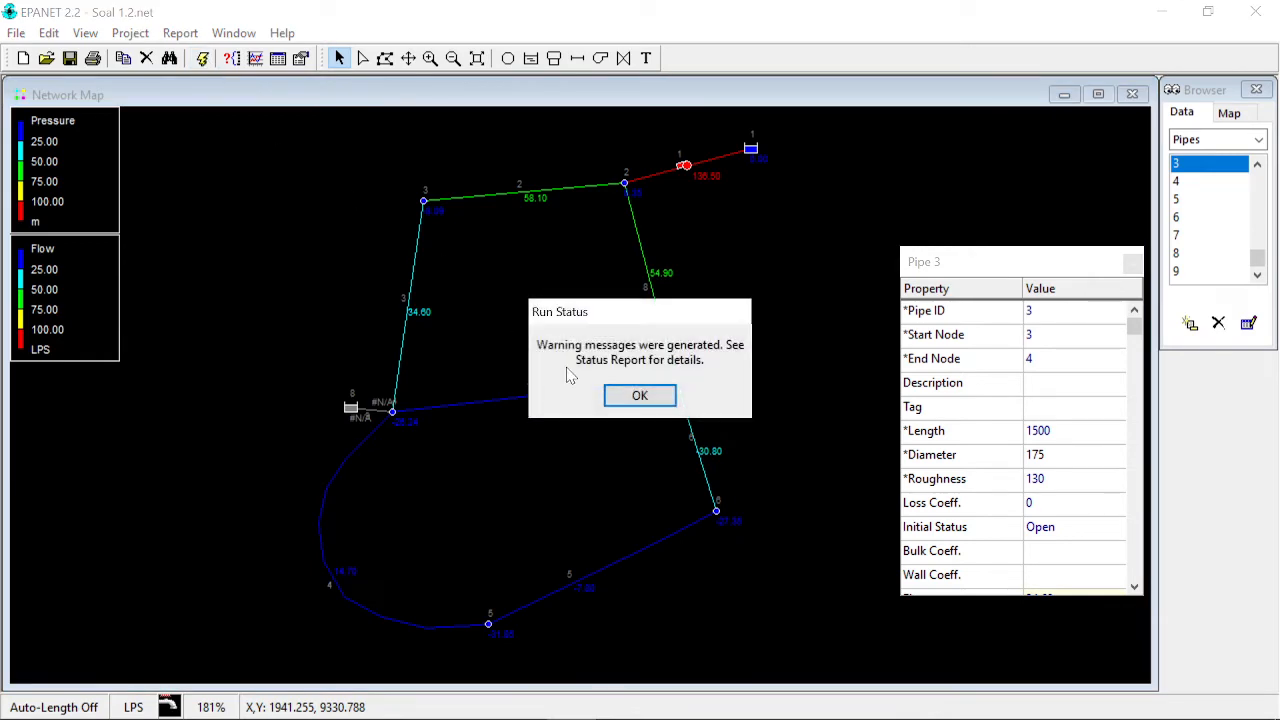
pyautogui.click(639, 395)
pyautogui.click(1134, 176)
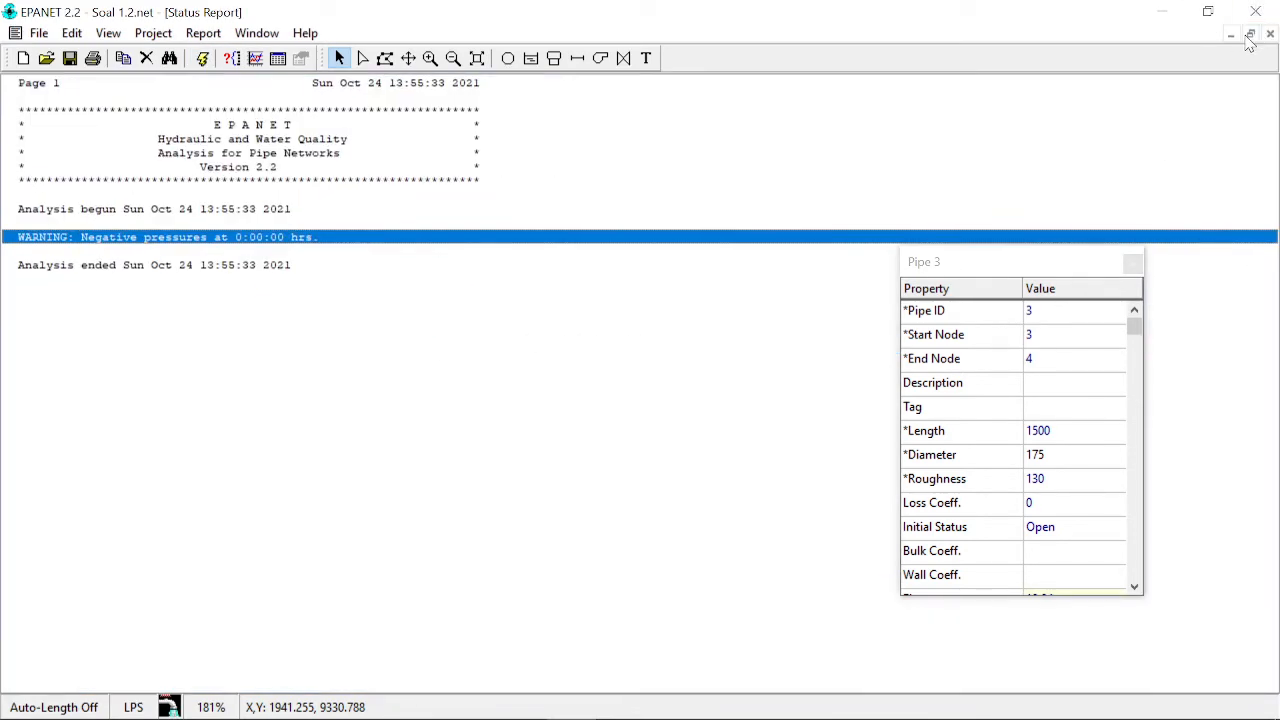
pyautogui.click(1250, 34)
pyautogui.click(1158, 172)
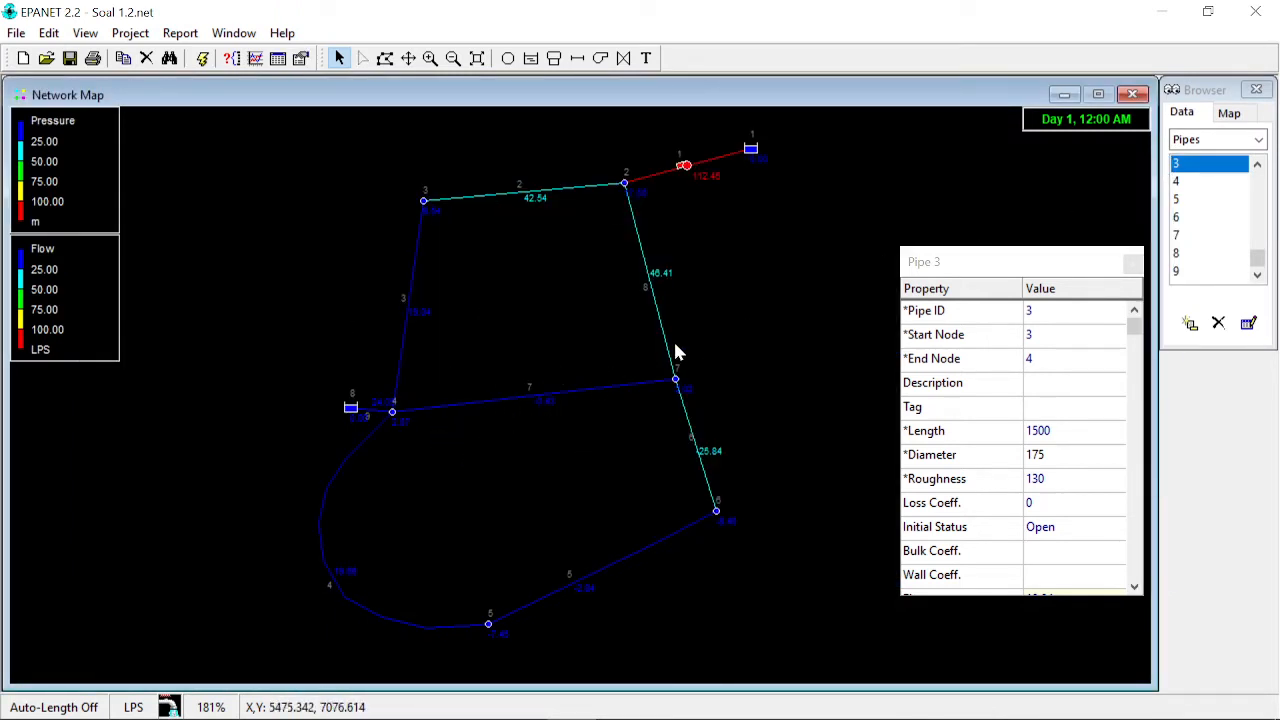
# - Rerun the hydraulic analysis, close its status report, and close the pipe property editor
pyautogui.click(204, 60)
pyautogui.click(640, 394)
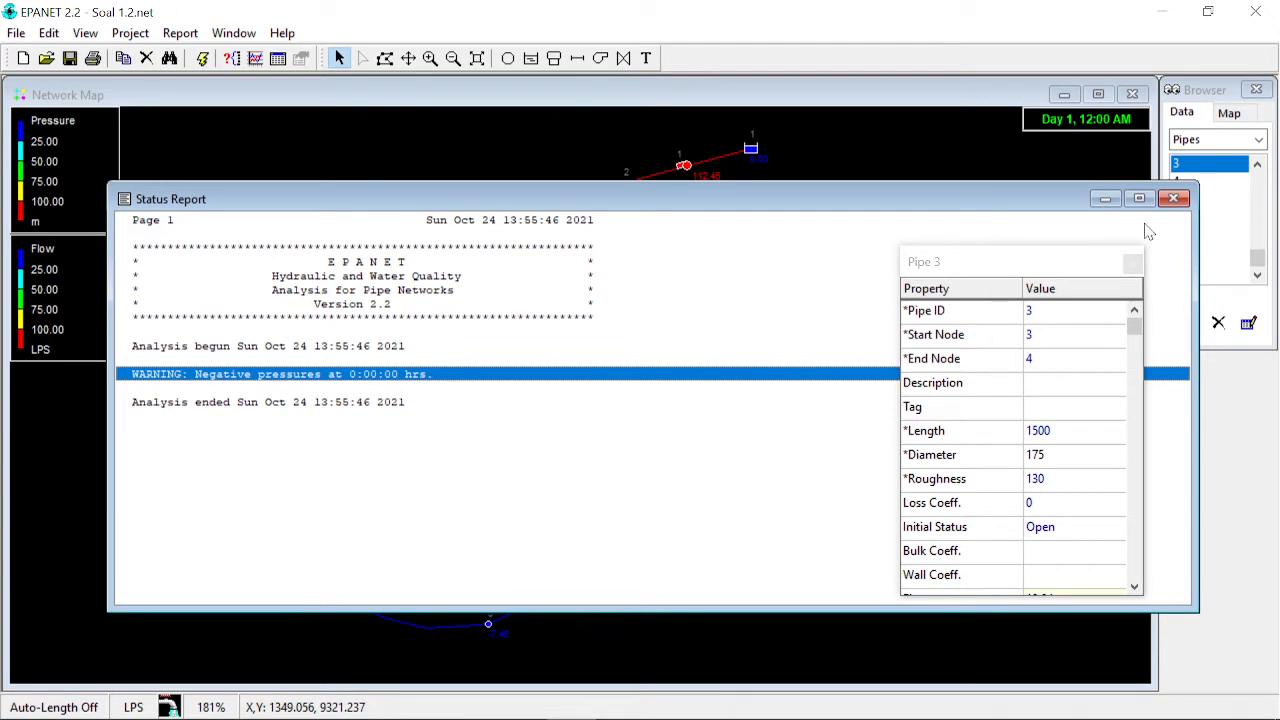
pyautogui.click(1174, 198)
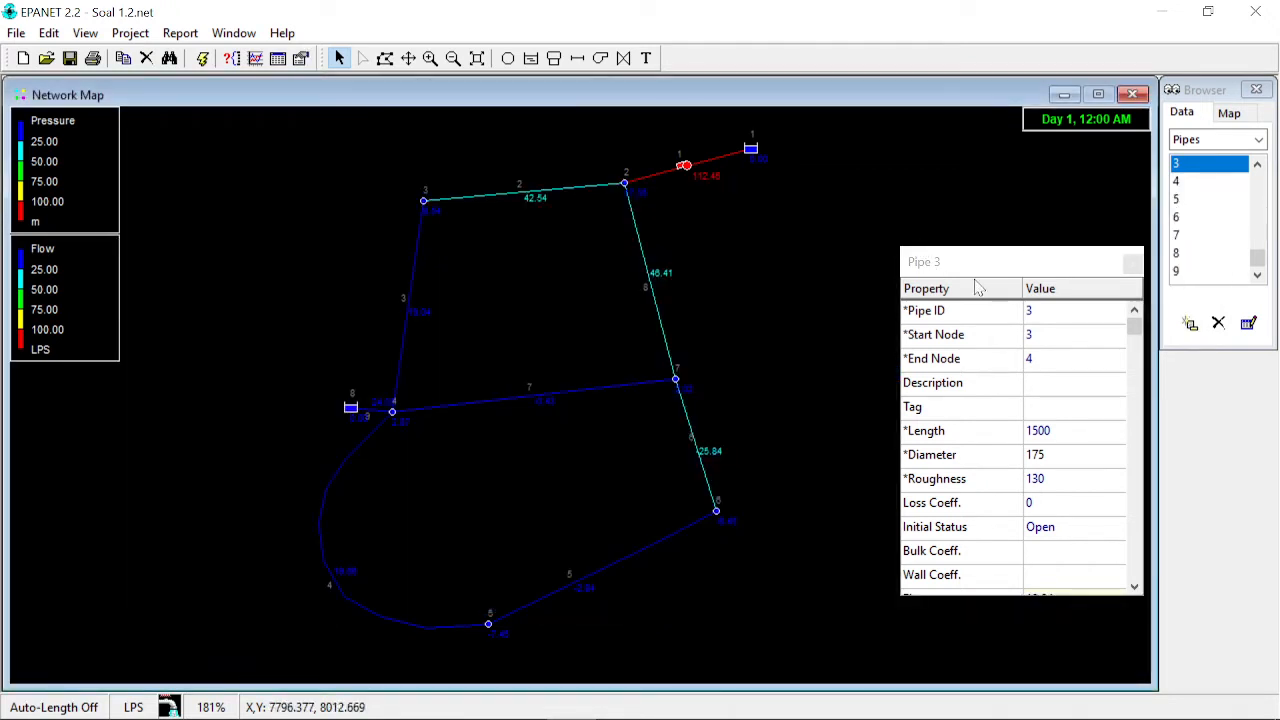
pyautogui.click(1134, 263)
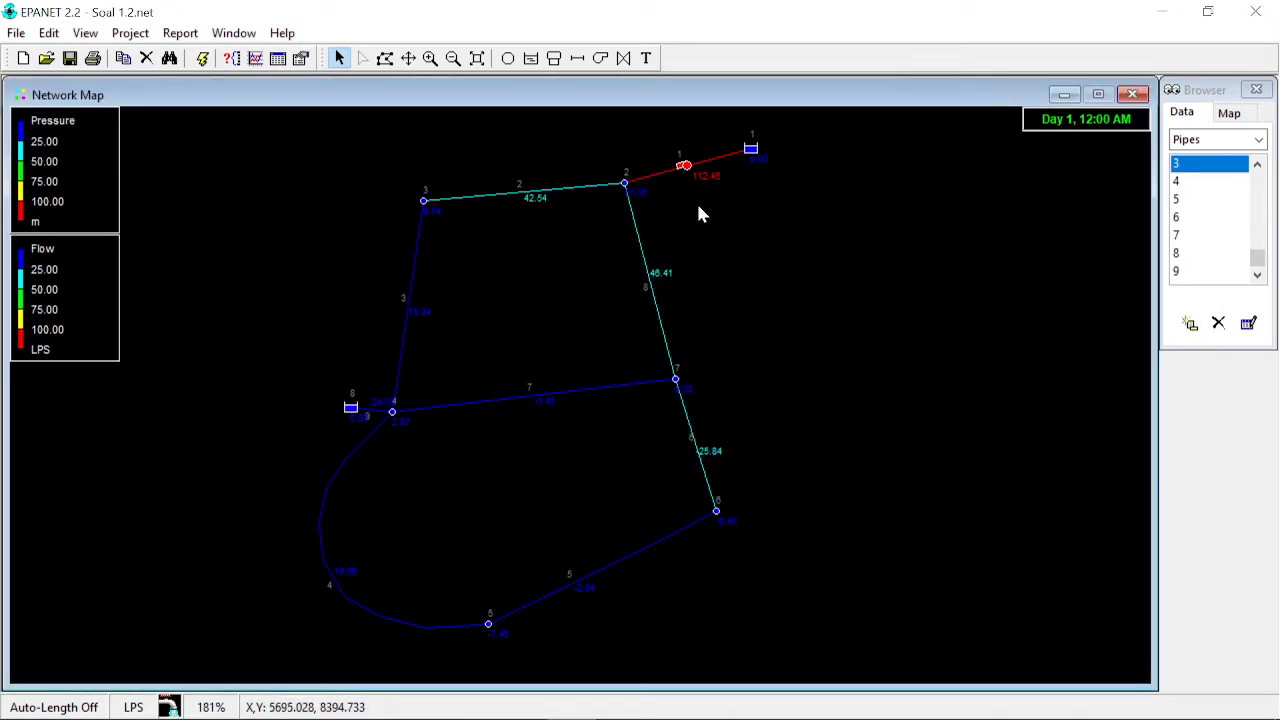
# - Open pump curve 1 in the curve editor to inspect it beside the map, then close it
pyautogui.moveTo(688, 166)
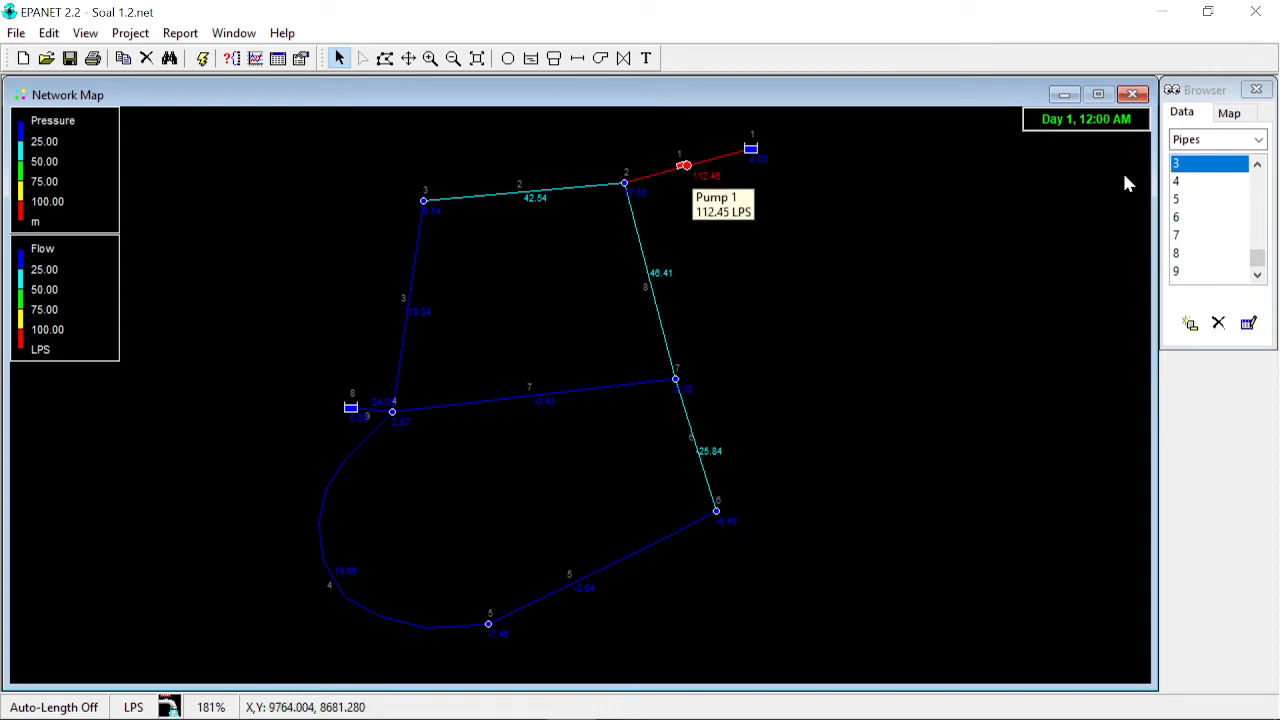
pyautogui.click(1258, 139)
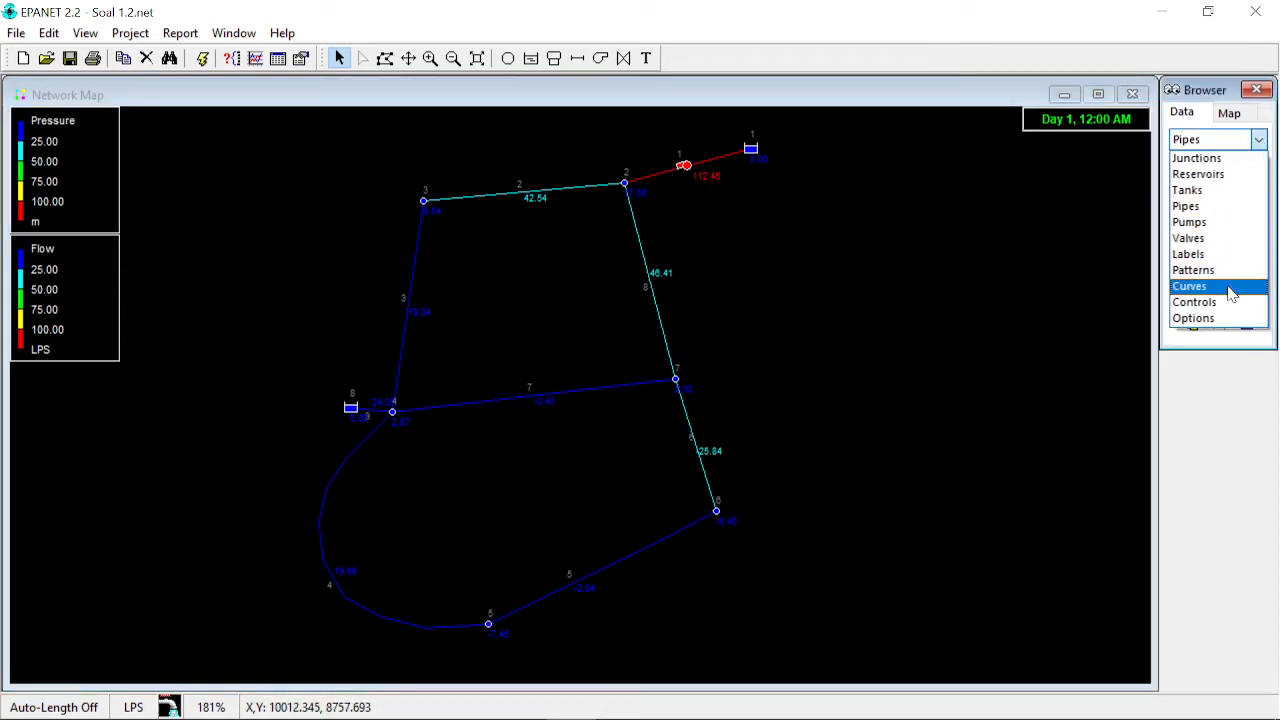
pyautogui.click(1190, 287)
pyautogui.doubleClick(1185, 164)
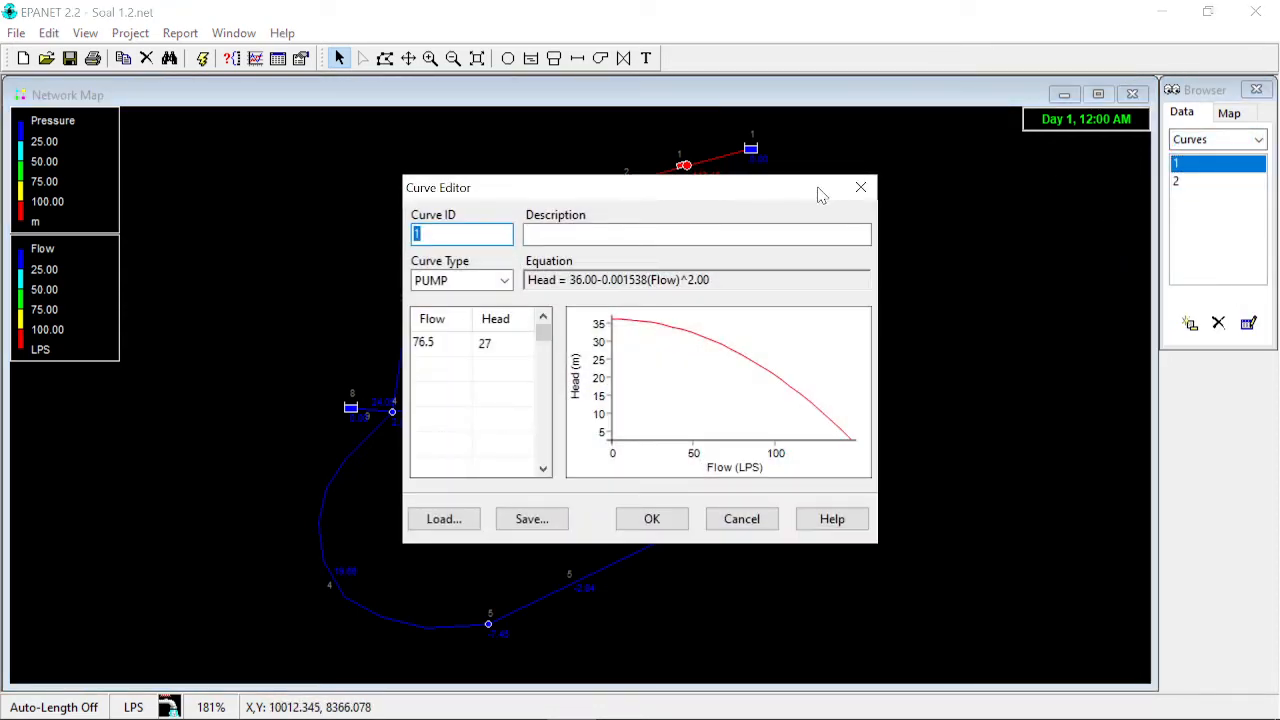
pyautogui.moveTo(820, 194); pyautogui.dragTo(1175, 188)
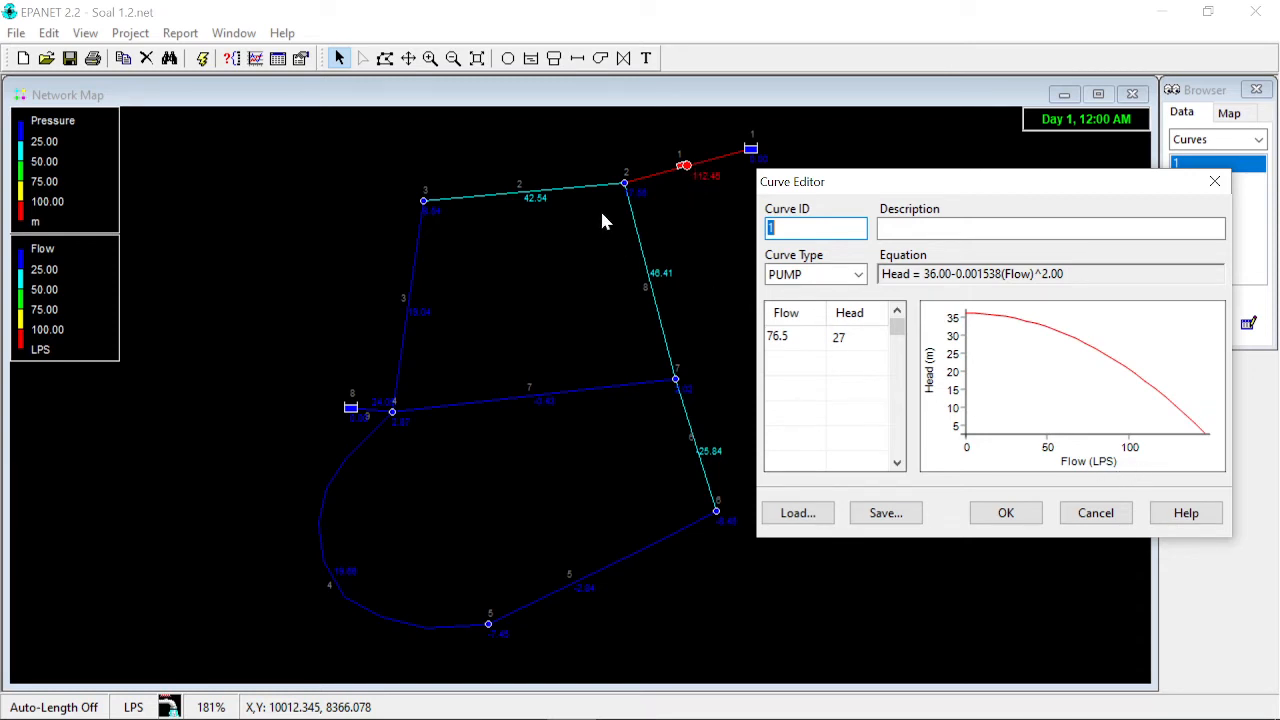
pyautogui.click(1215, 181)
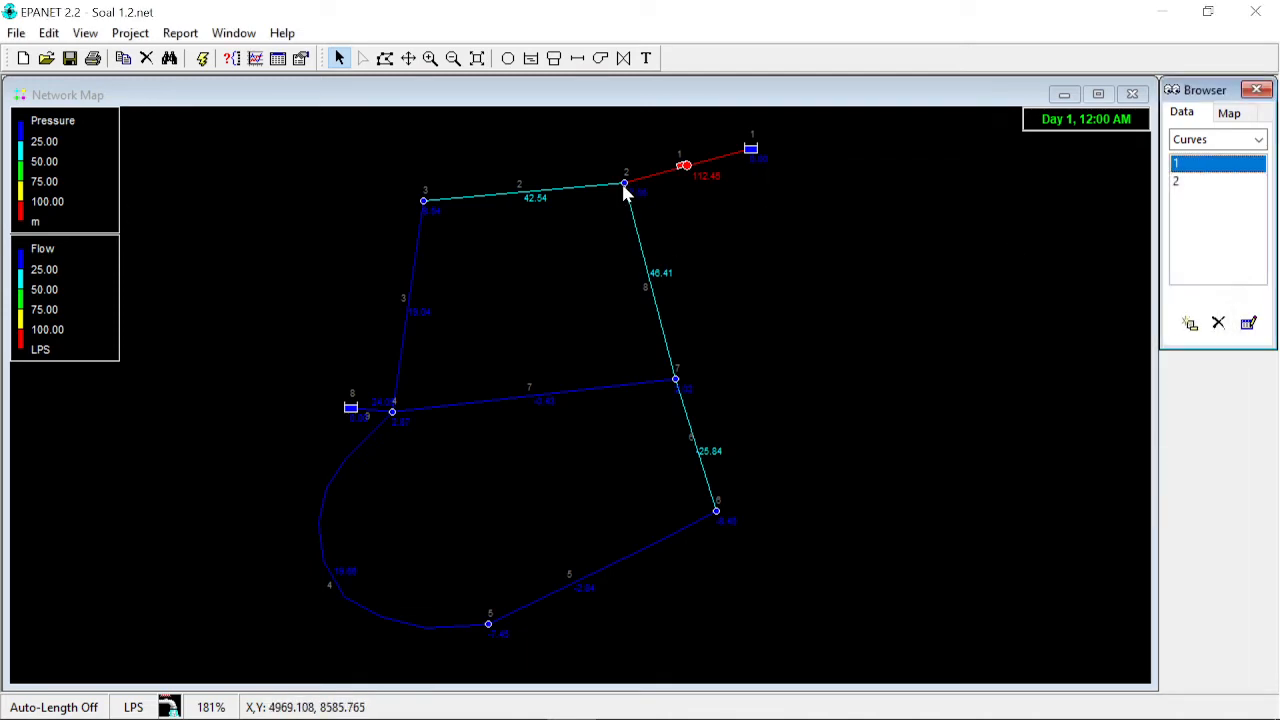
pyautogui.moveTo(624, 192)
pyautogui.doubleClick(1177, 164)
pyautogui.moveTo(717, 200); pyautogui.dragTo(1055, 216)
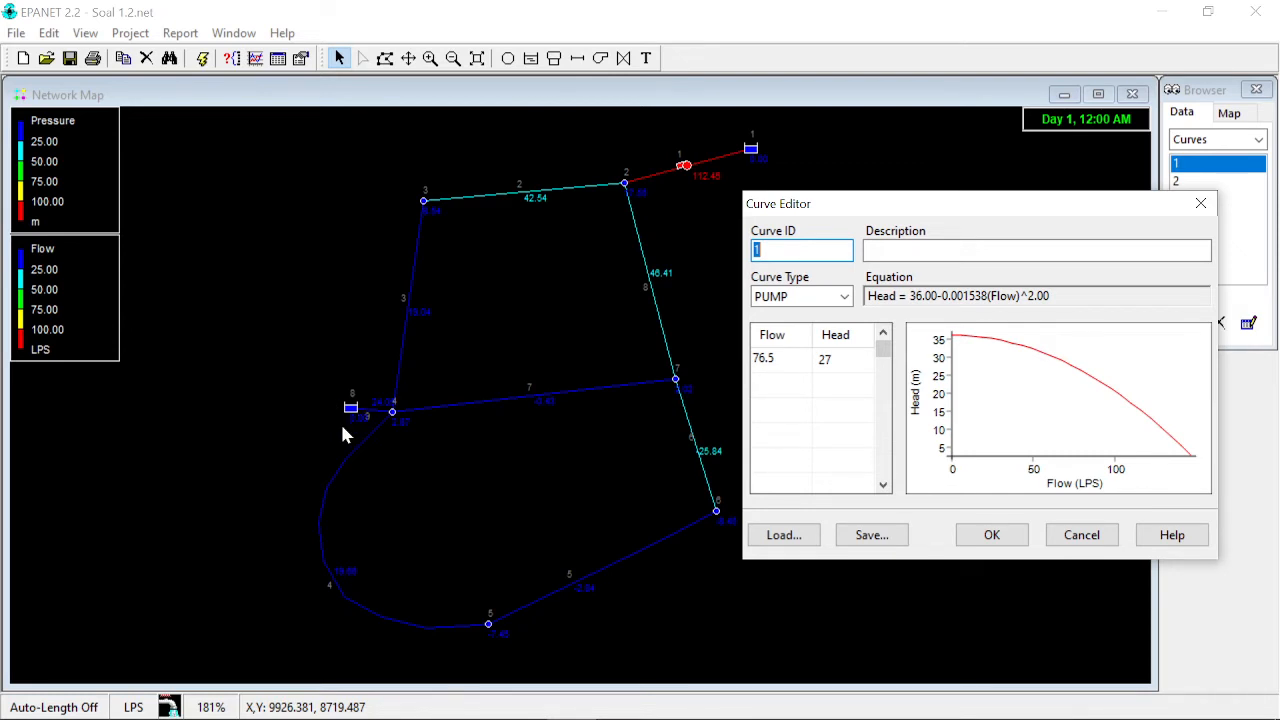
pyautogui.click(1201, 203)
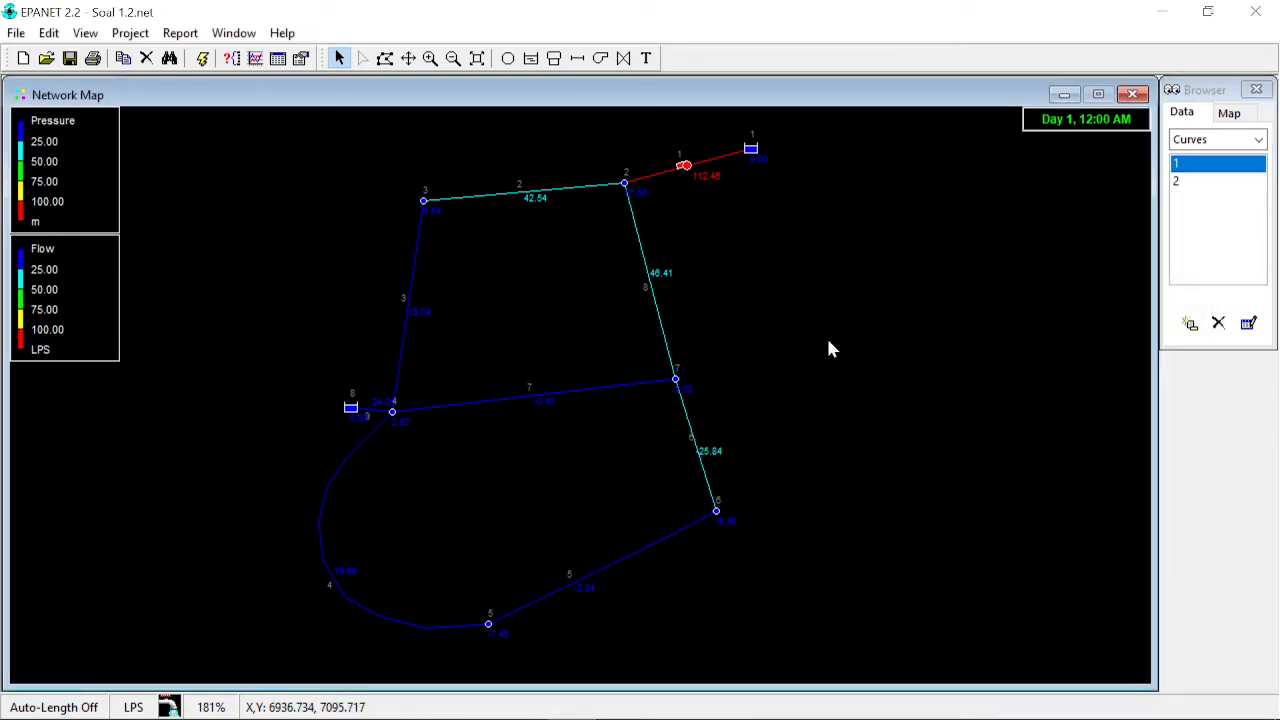
# - Inspect the properties of junction 4 and reservoir 8, then close the property editor
pyautogui.doubleClick(392, 411)
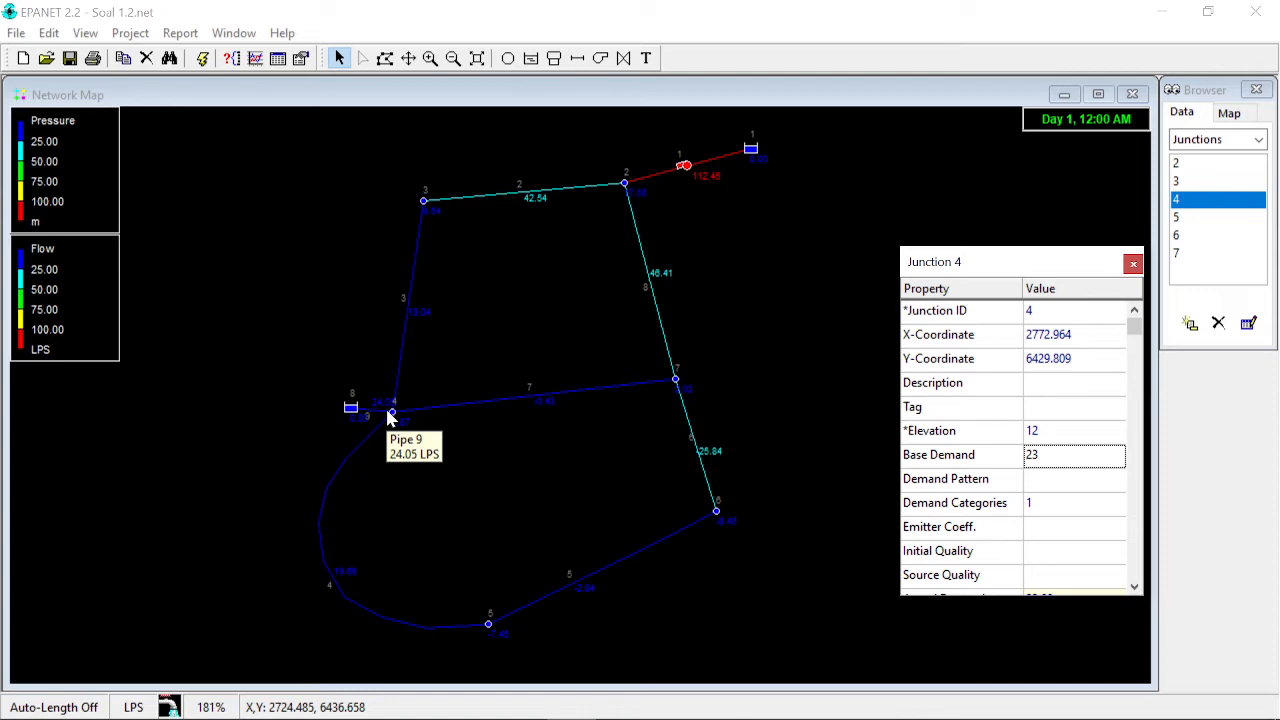
pyautogui.click(350, 410)
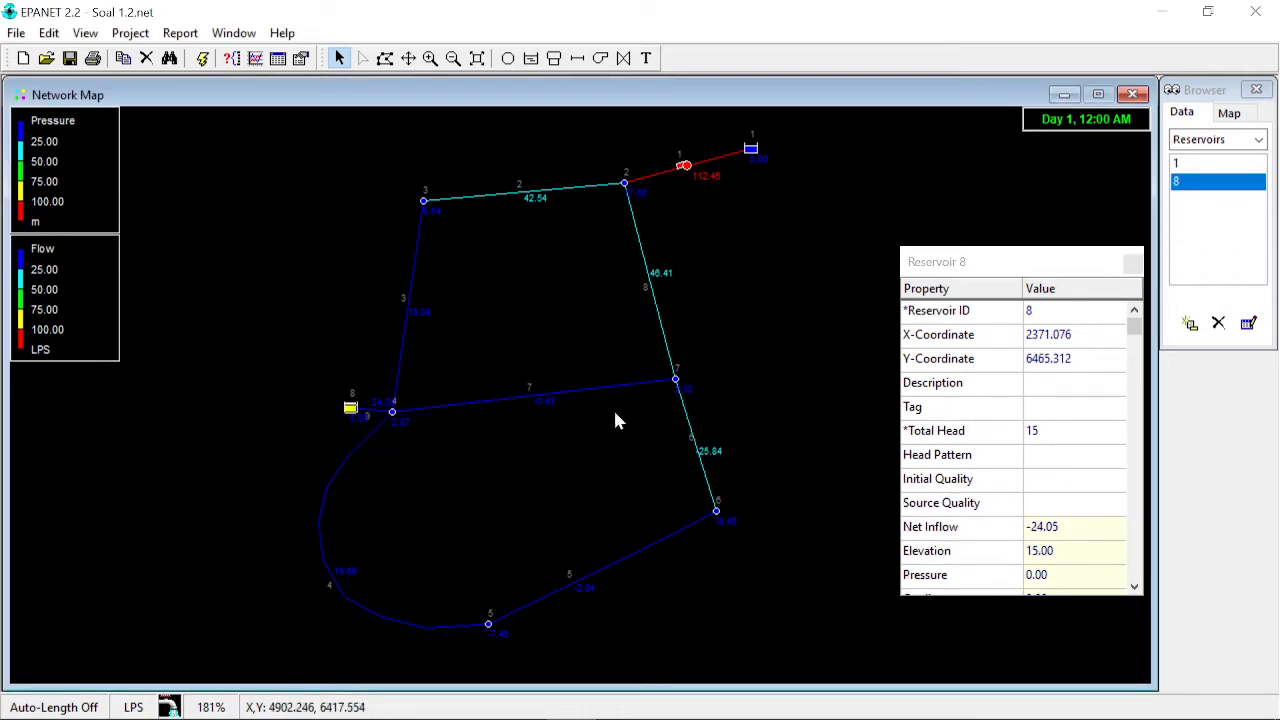
pyautogui.click(392, 411)
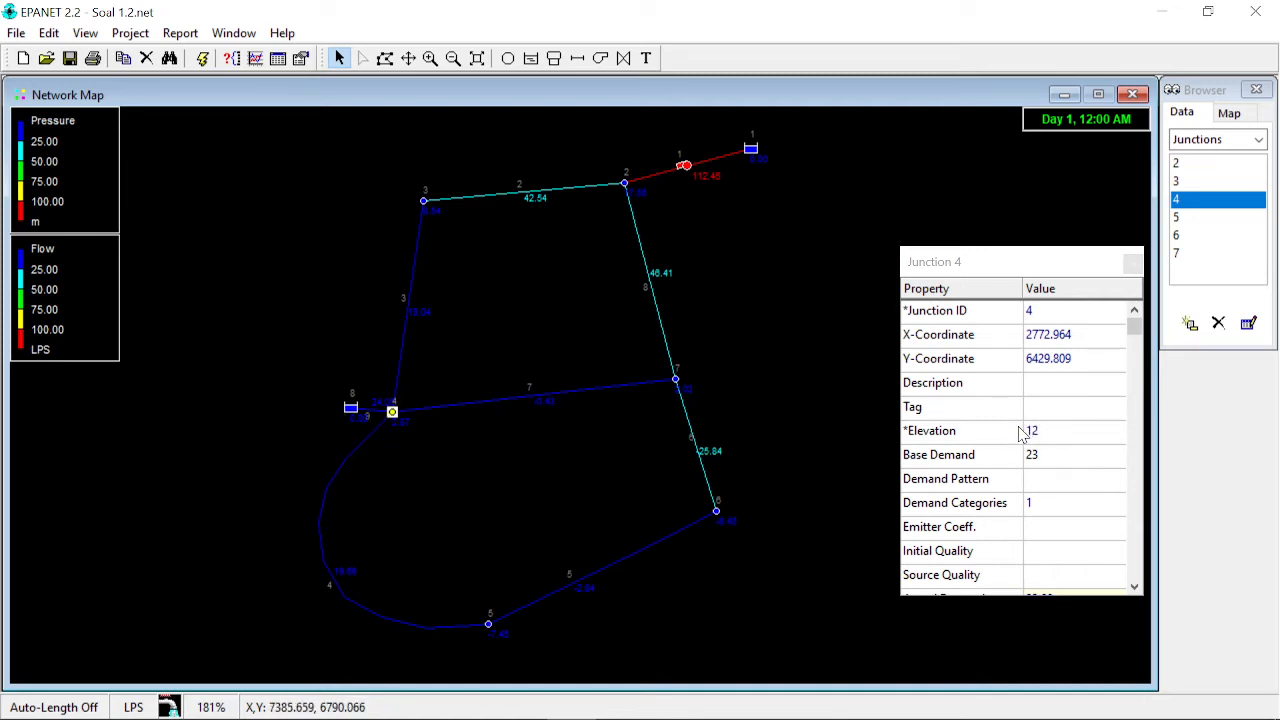
pyautogui.click(1134, 263)
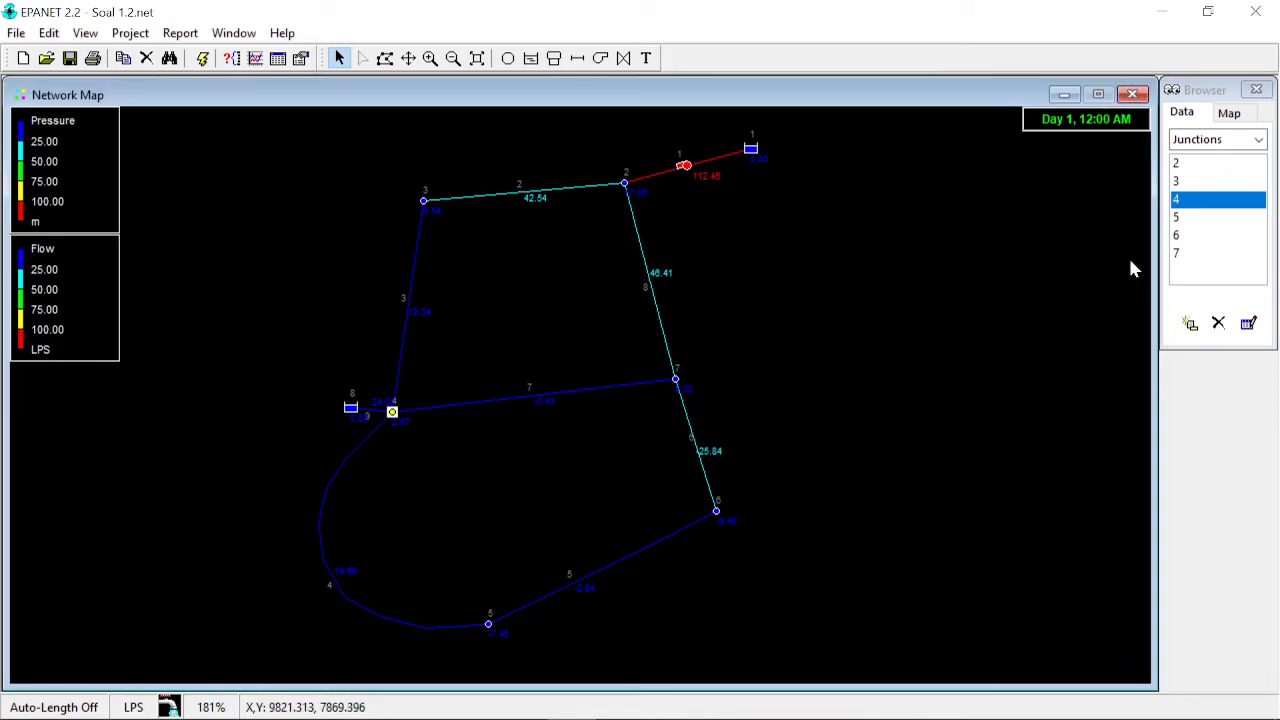
# - Select pump 1 and review its pump curve 1 again in the curve editor before closing it
pyautogui.click(688, 167)
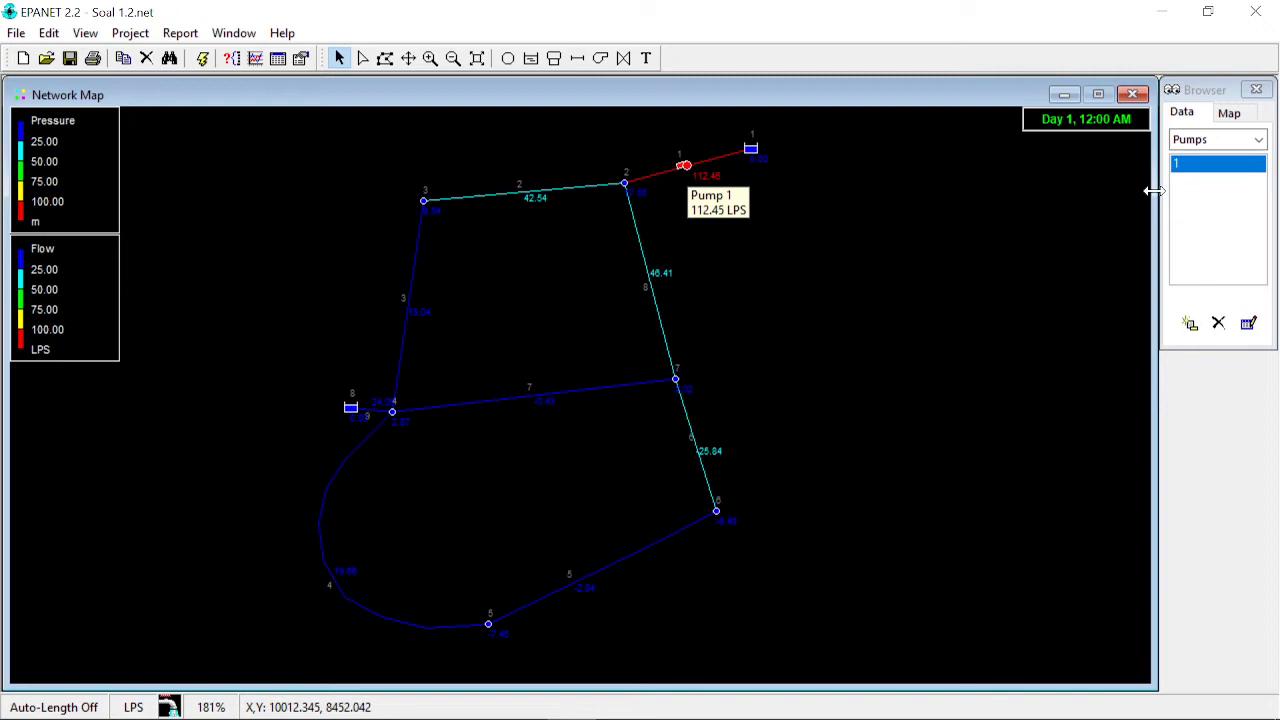
pyautogui.click(1256, 140)
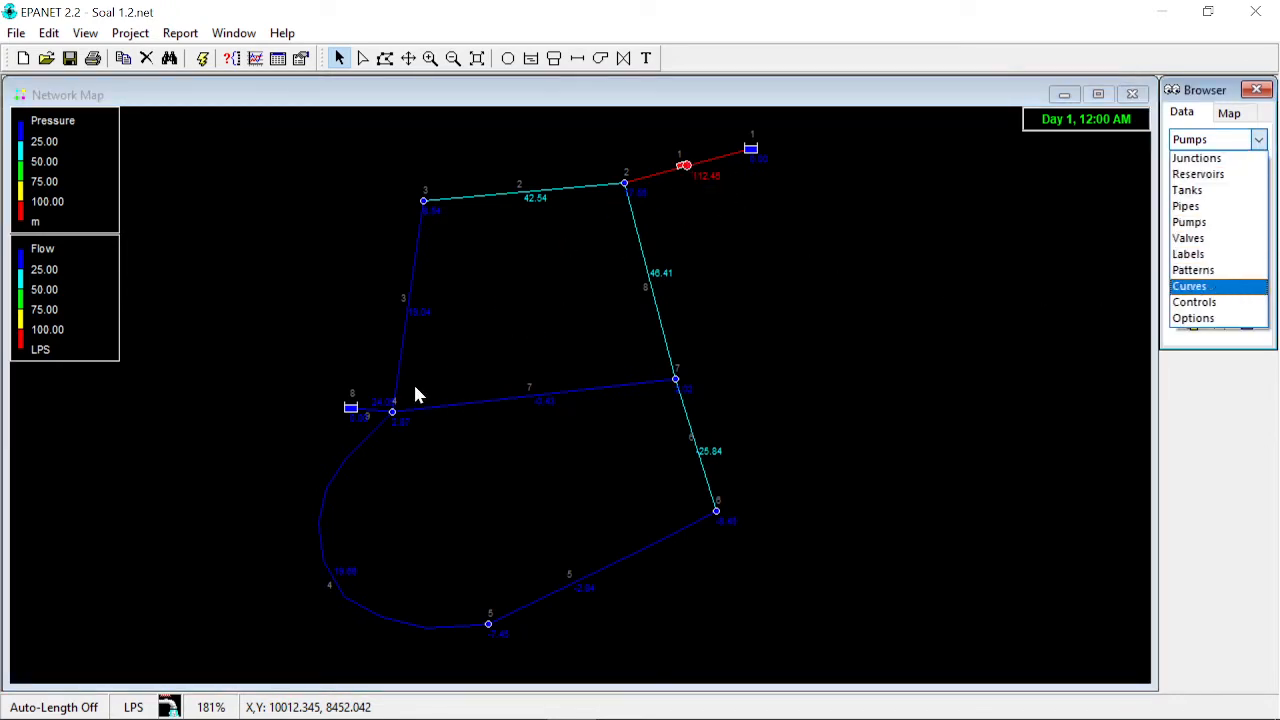
pyautogui.click(1212, 286)
pyautogui.doubleClick(1196, 165)
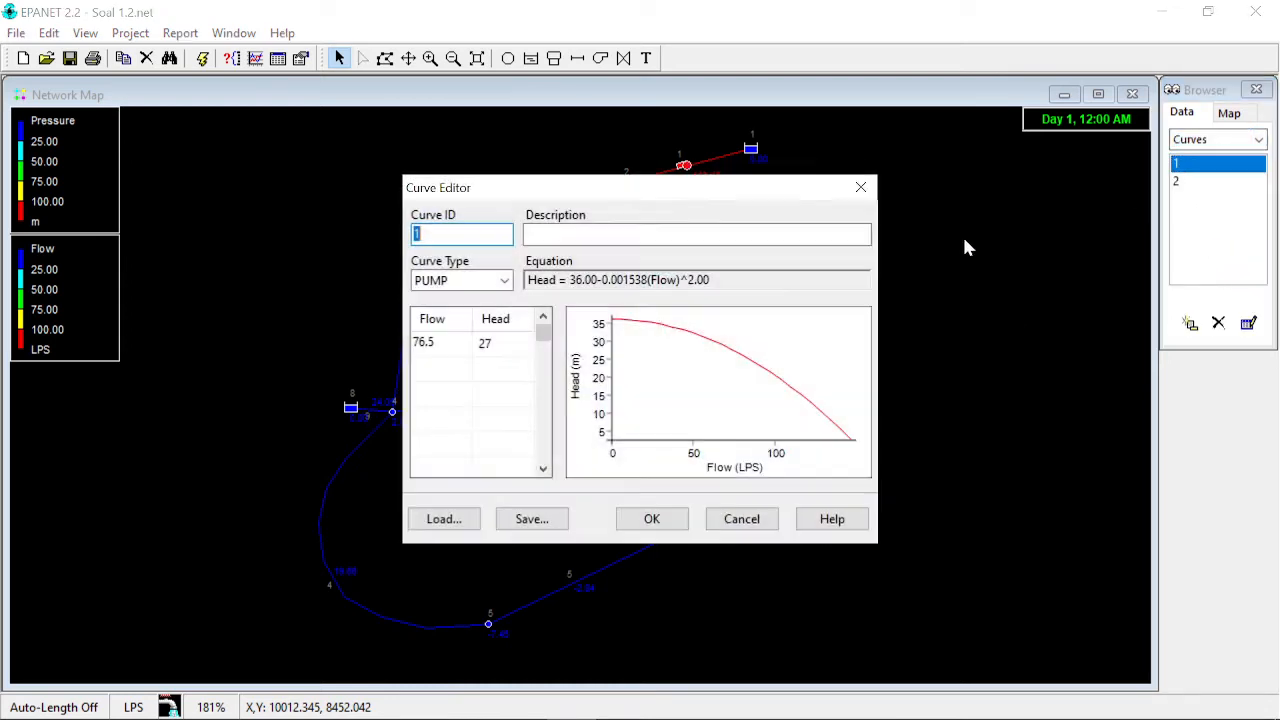
pyautogui.moveTo(761, 193); pyautogui.dragTo(1107, 221)
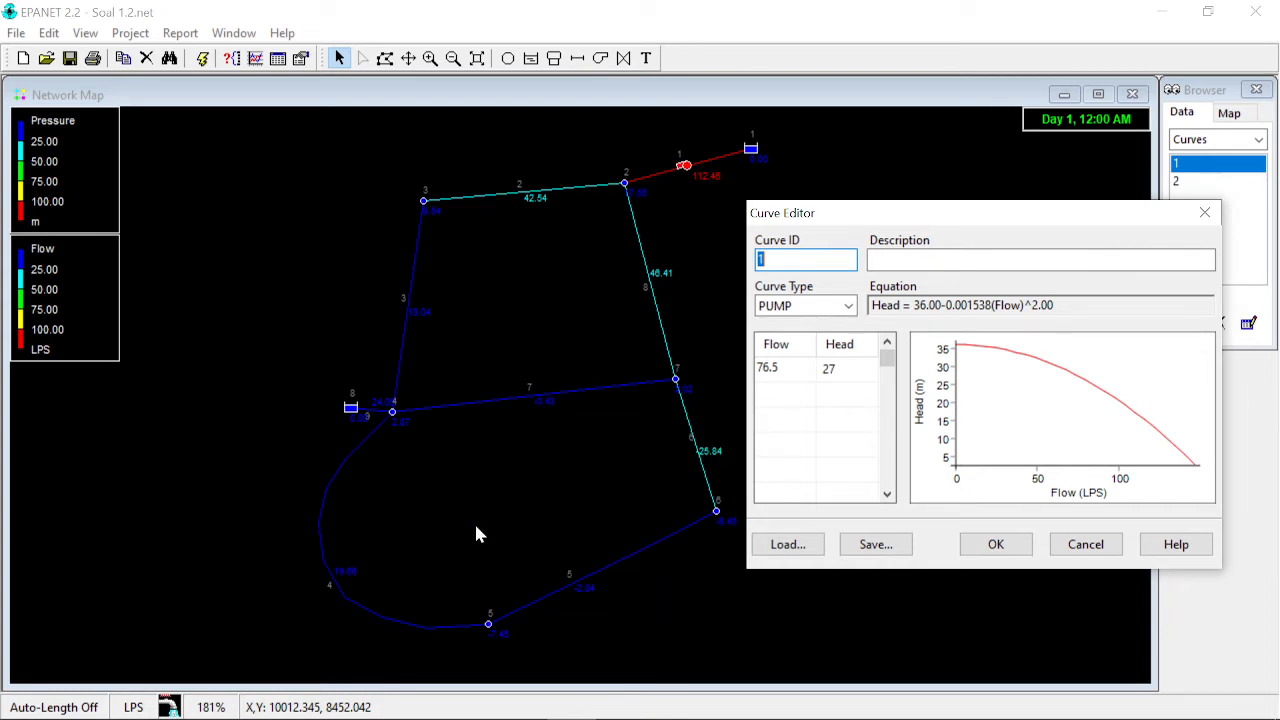
pyautogui.click(1206, 213)
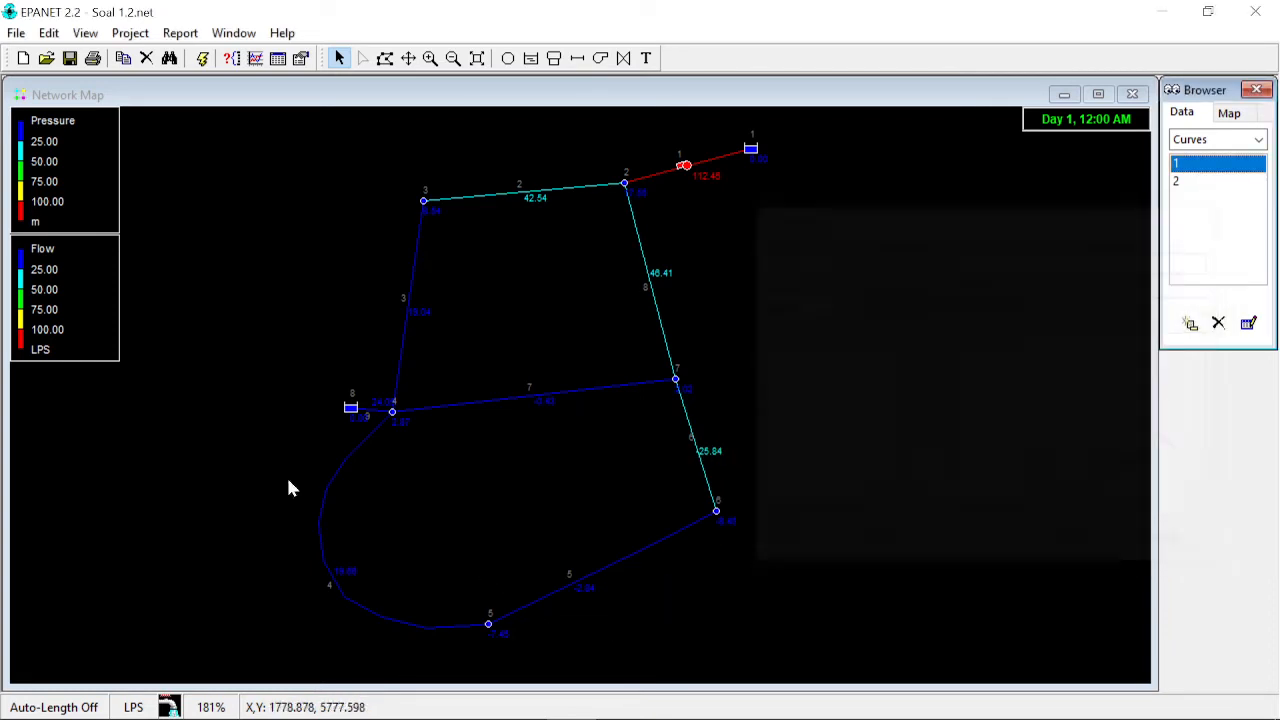
# - Delete pipe 9 between reservoir 8 and junction 4
pyautogui.click(376, 415)
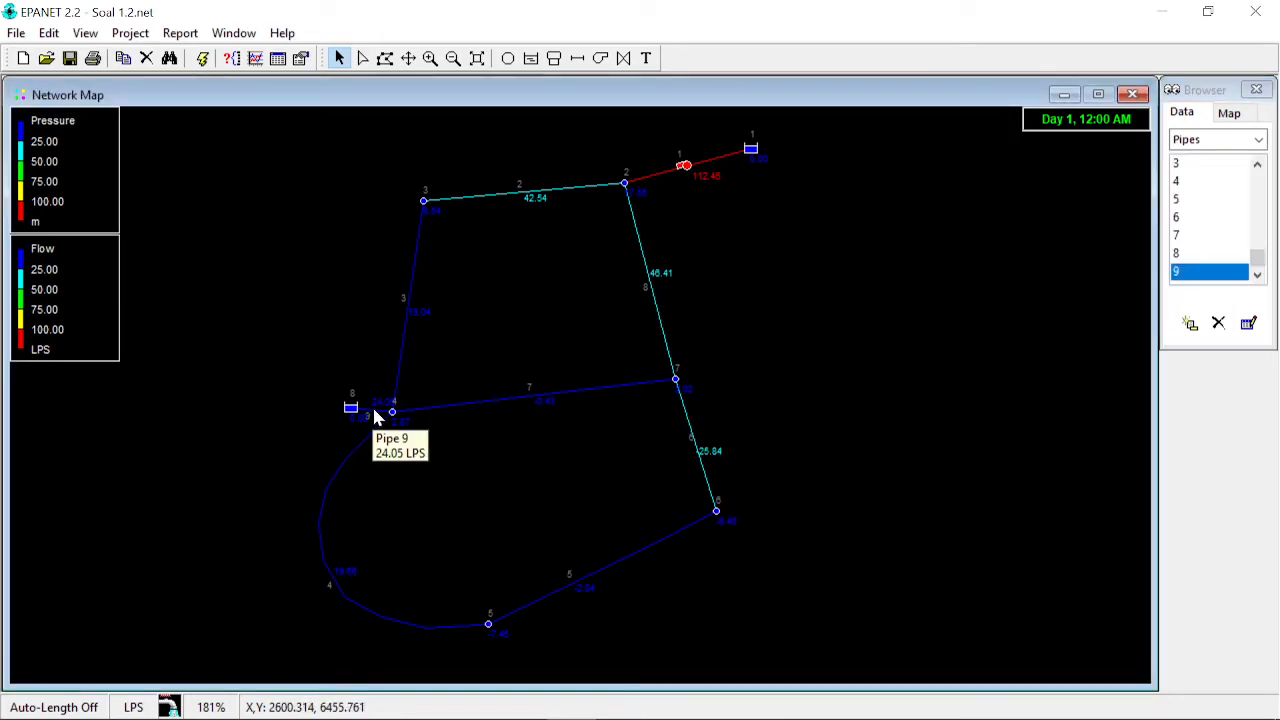
pyautogui.press('Delete')
pyautogui.press('Return')
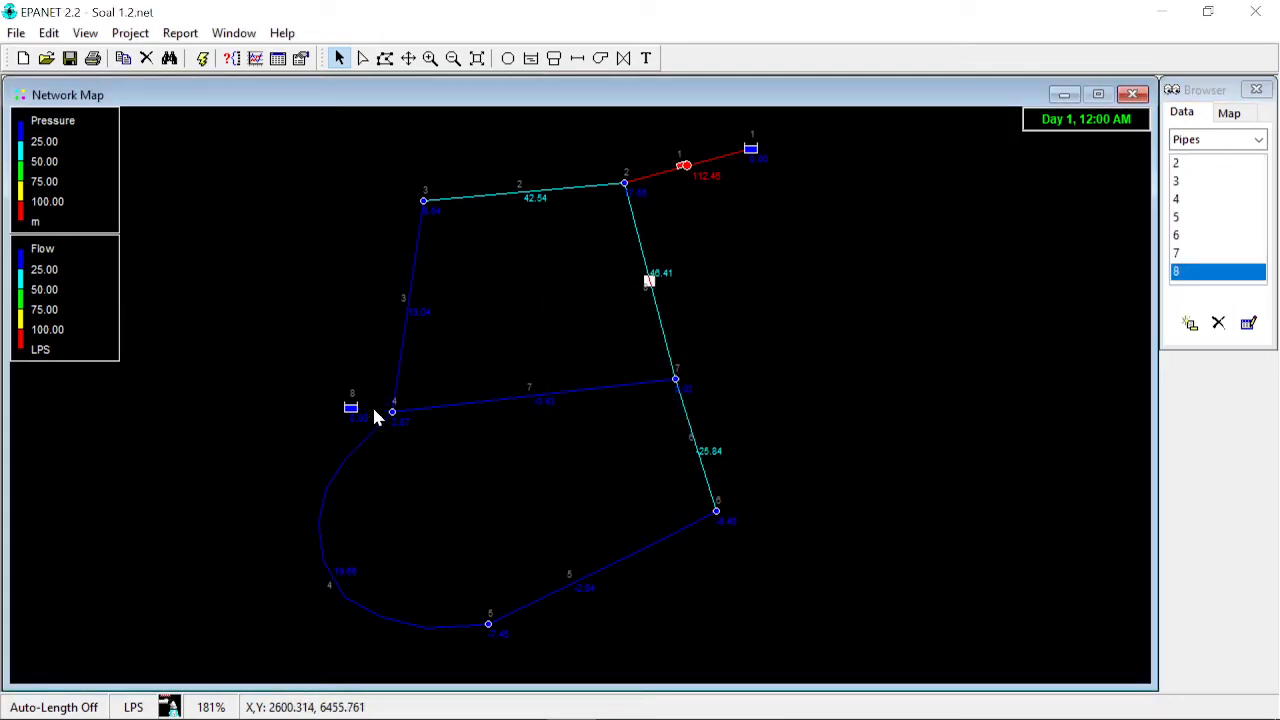
# - Add a pump linking reservoir 8 to junction 4 with the Pump tool
pyautogui.click(600, 58)
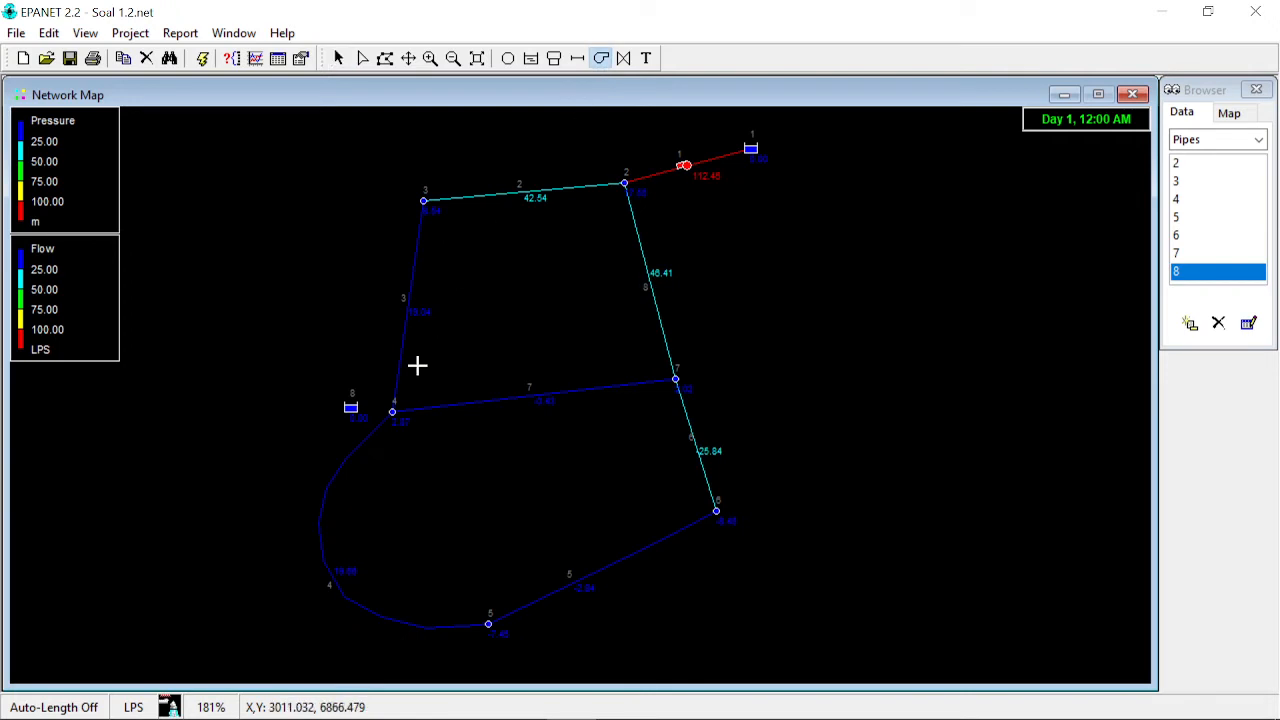
pyautogui.click(351, 407)
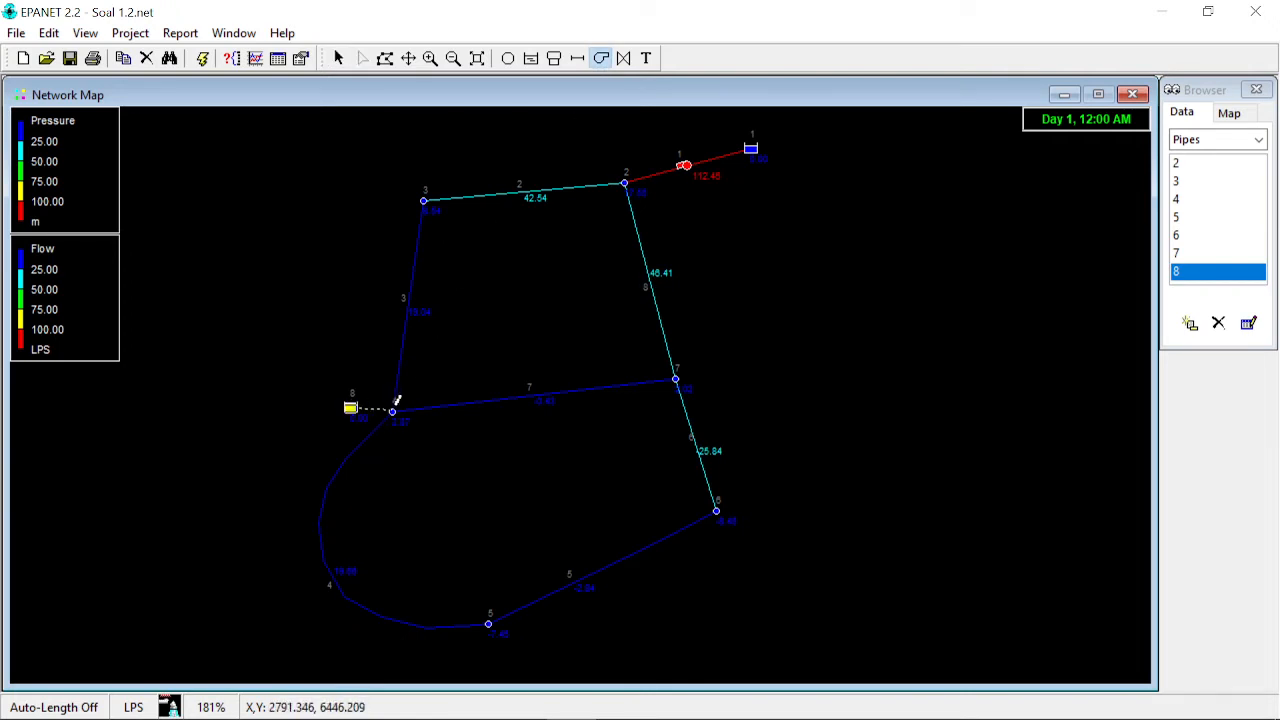
pyautogui.click(394, 409)
pyautogui.click(338, 58)
# - Assign pump curve 2 to the new pump 9 in its property editor
pyautogui.moveTo(355, 407)
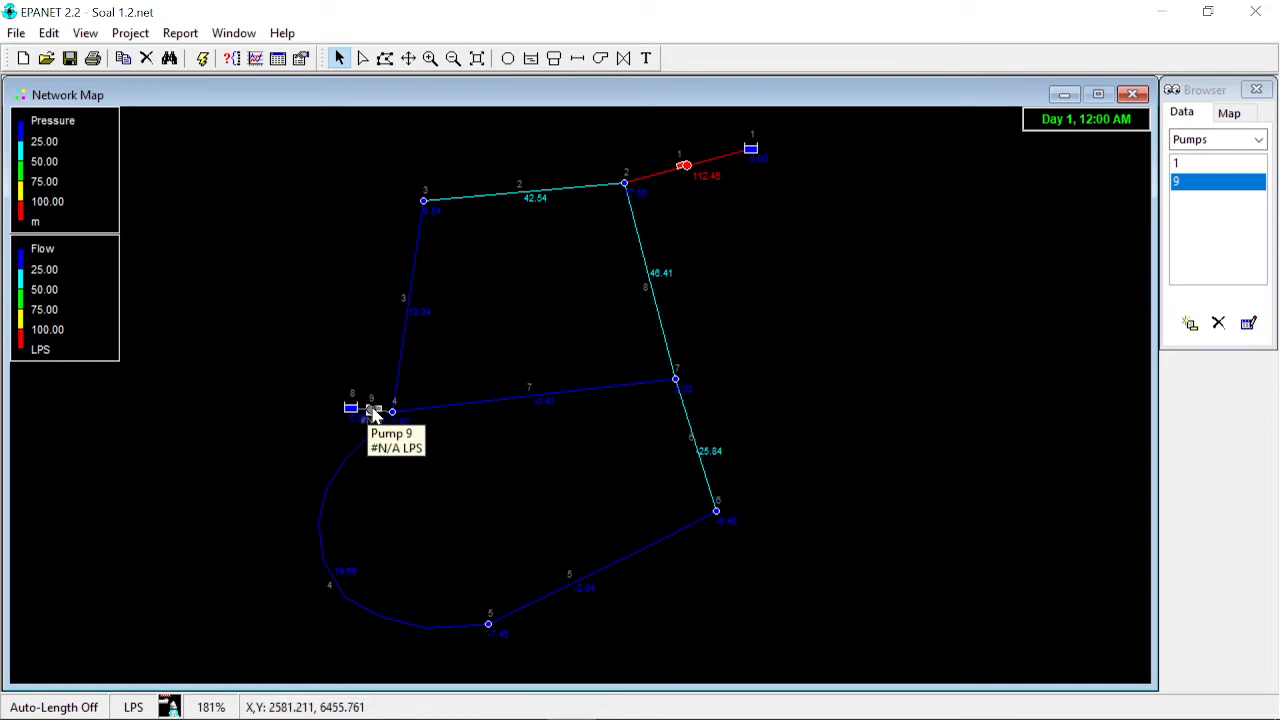
pyautogui.doubleClick(373, 412)
pyautogui.click(1065, 436)
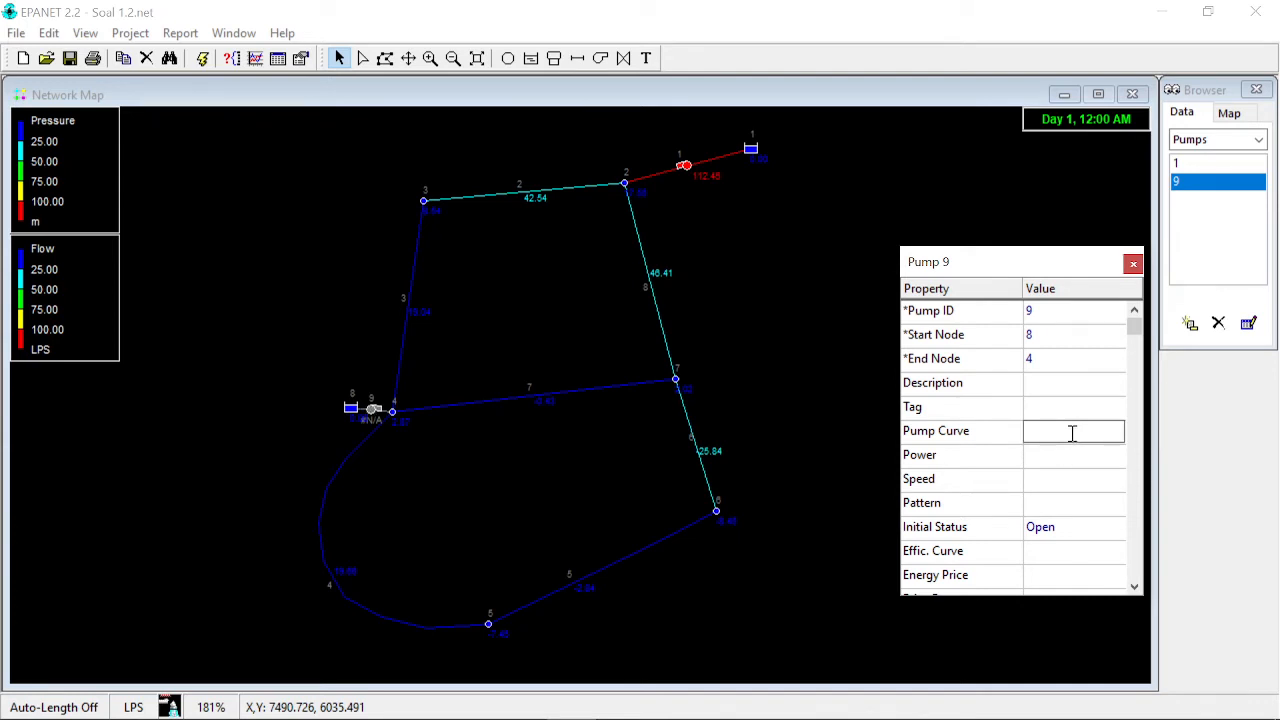
pyautogui.press('Return')
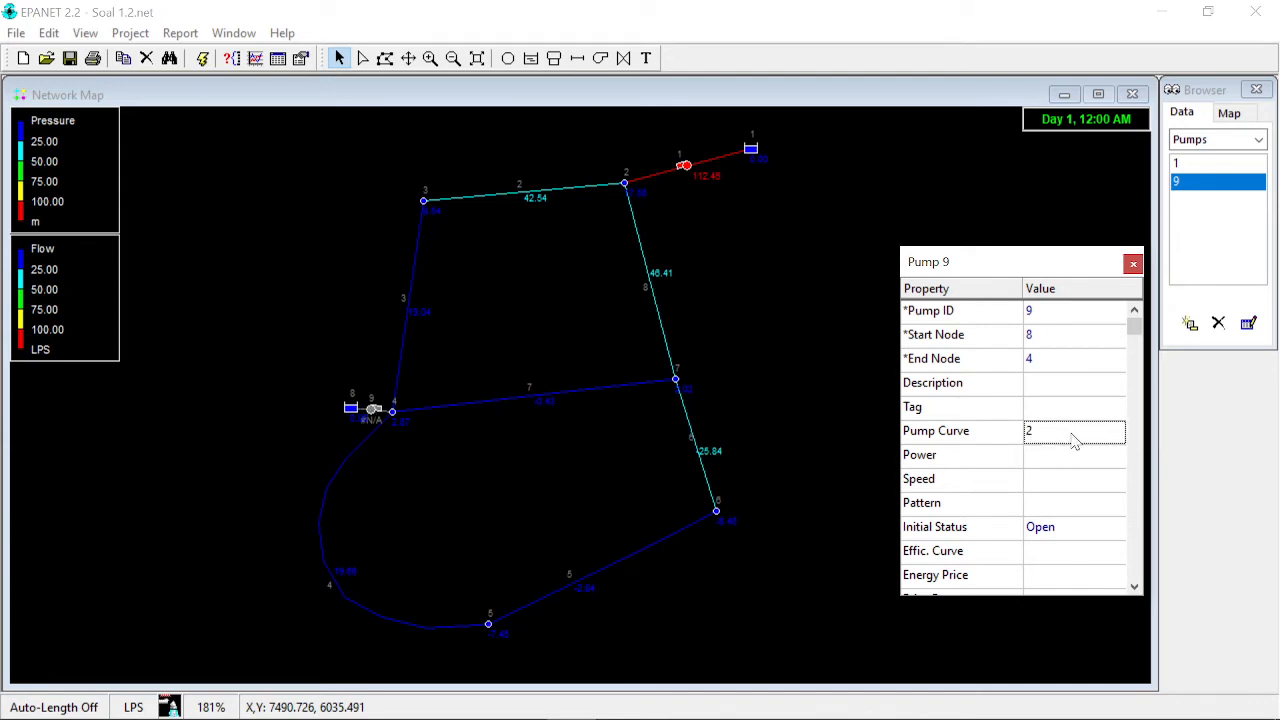
pyautogui.click(1133, 265)
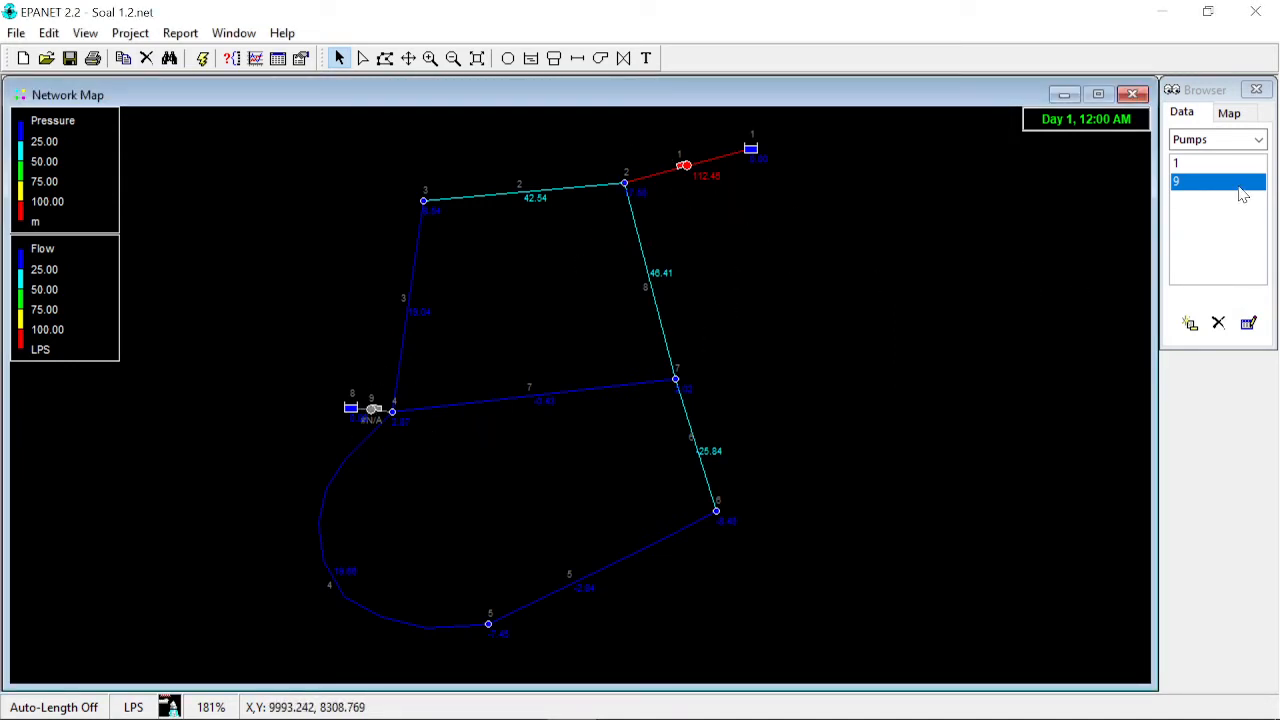
# - Open pump curve 2 from the curves list in the curve editor to review it, then close it
pyautogui.click(1259, 140)
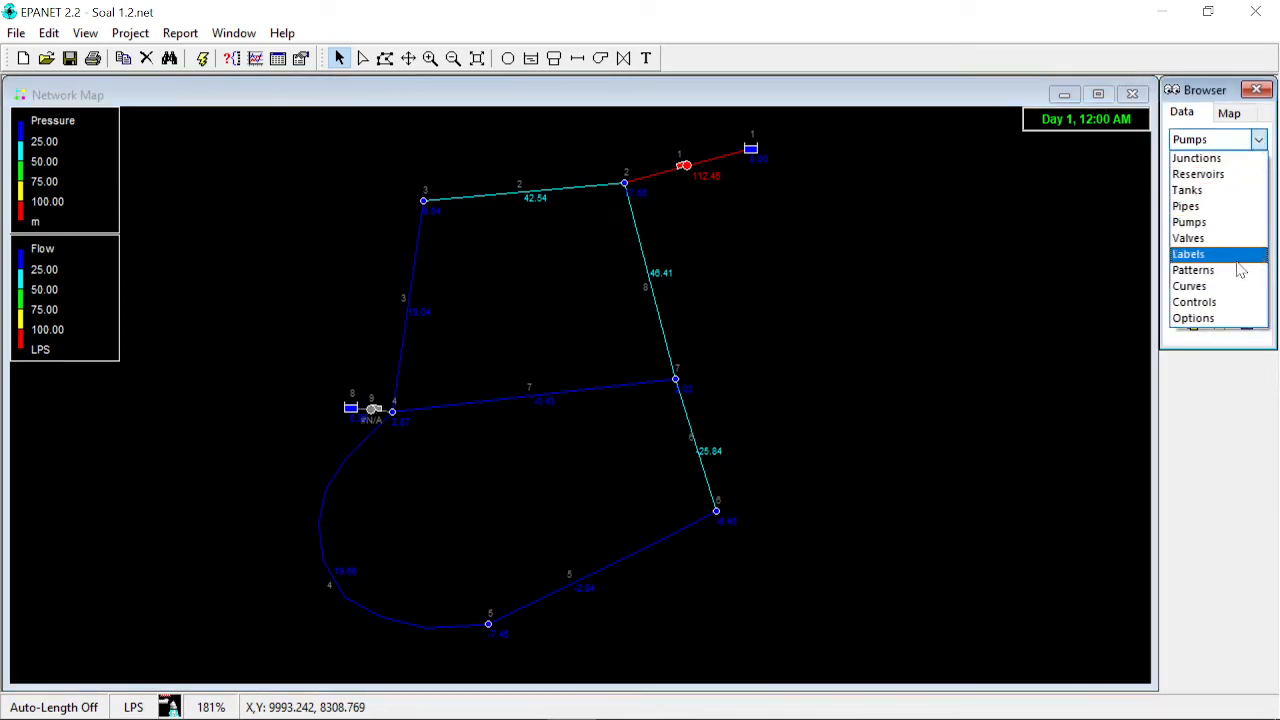
pyautogui.click(1190, 287)
pyautogui.doubleClick(1205, 182)
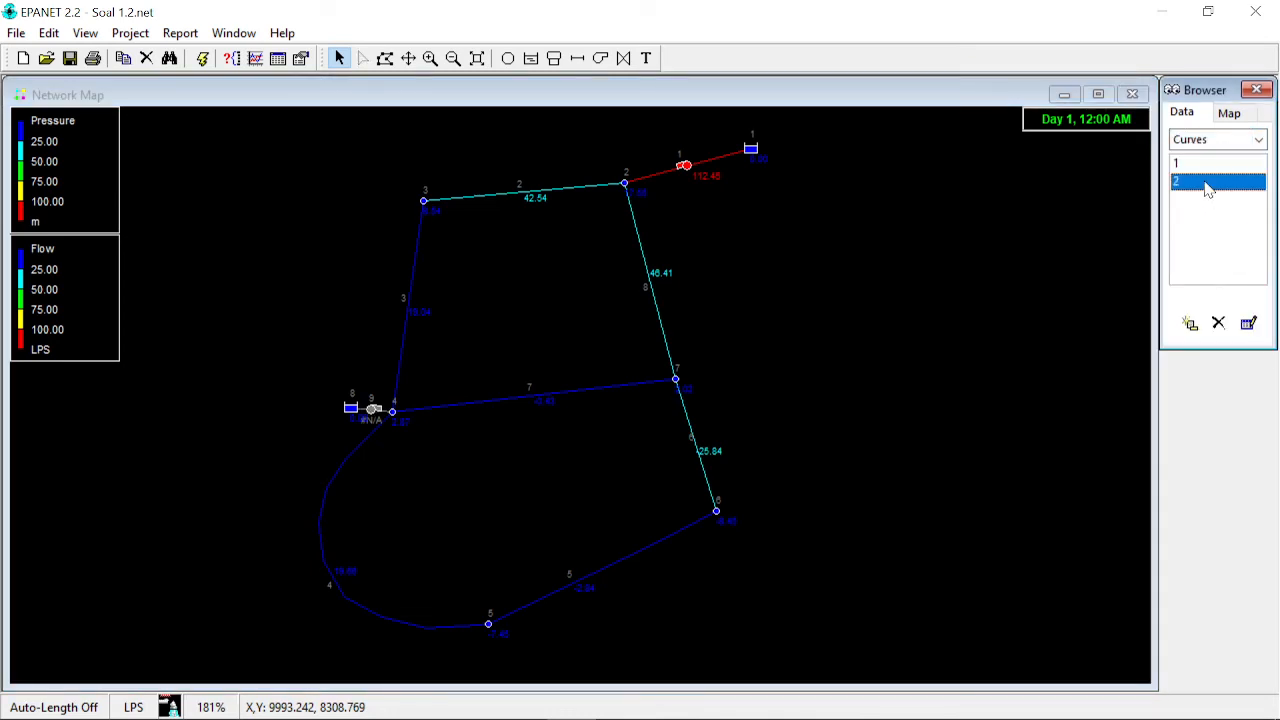
pyautogui.moveTo(642, 190); pyautogui.dragTo(1000, 205)
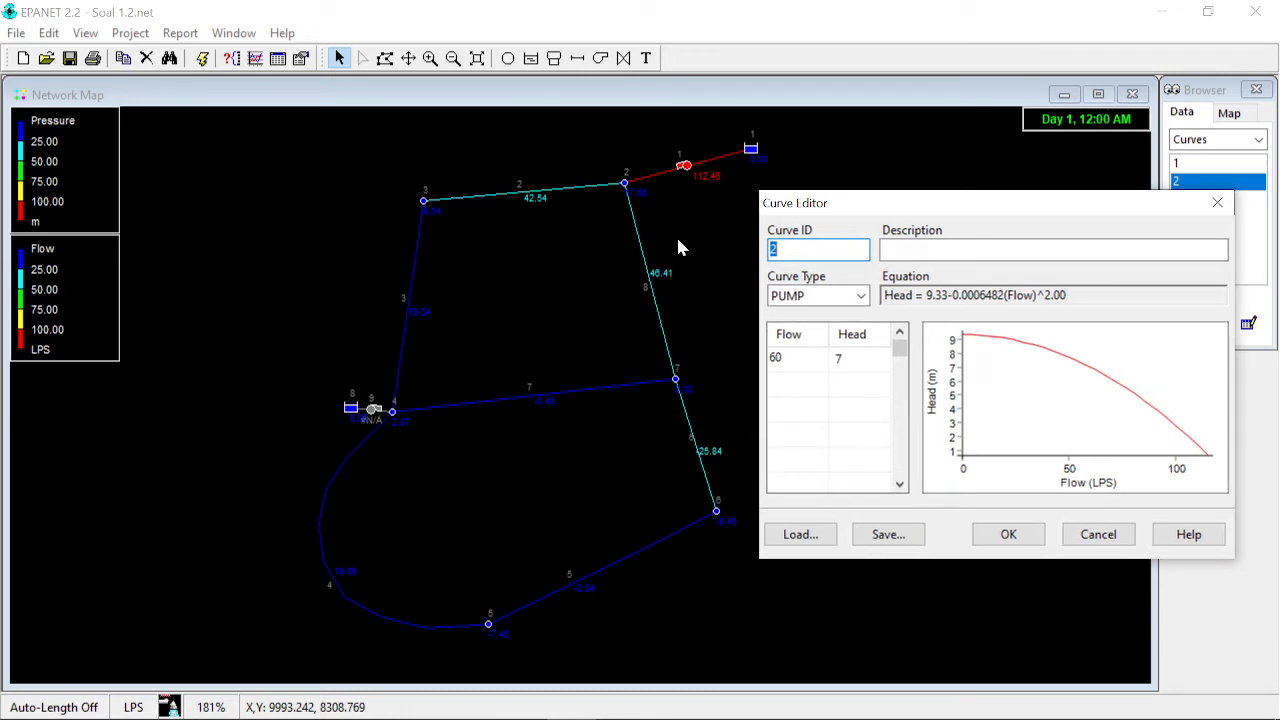
pyautogui.click(1220, 208)
# - Inspect the flow and head values of pump curve 1 in the curve editor, then cancel it
pyautogui.doubleClick(1190, 165)
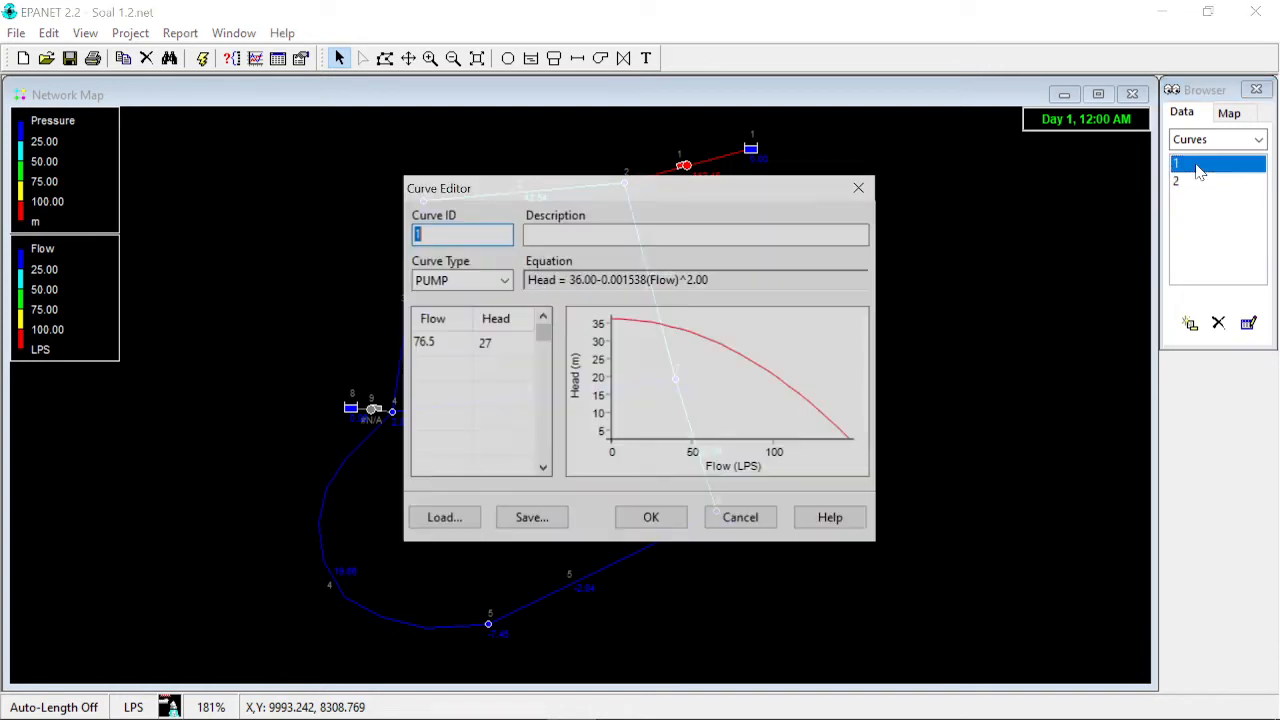
pyautogui.moveTo(664, 194); pyautogui.dragTo(1010, 223)
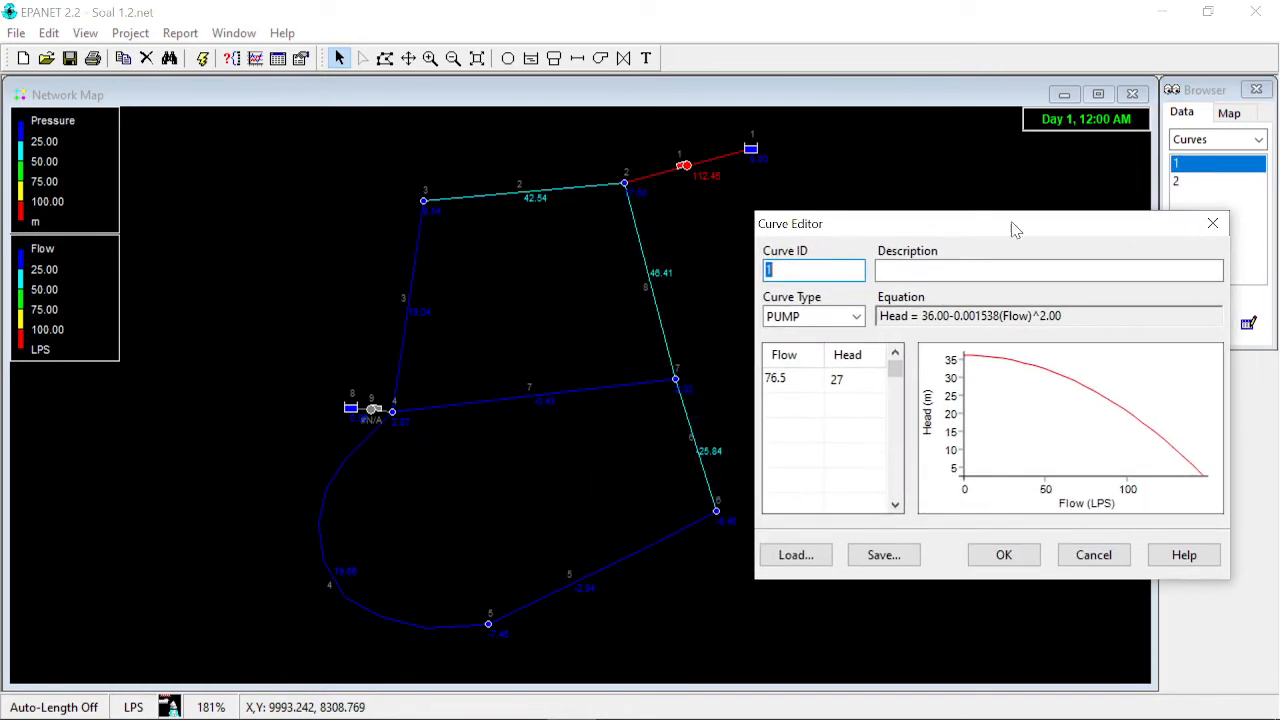
pyautogui.click(808, 373)
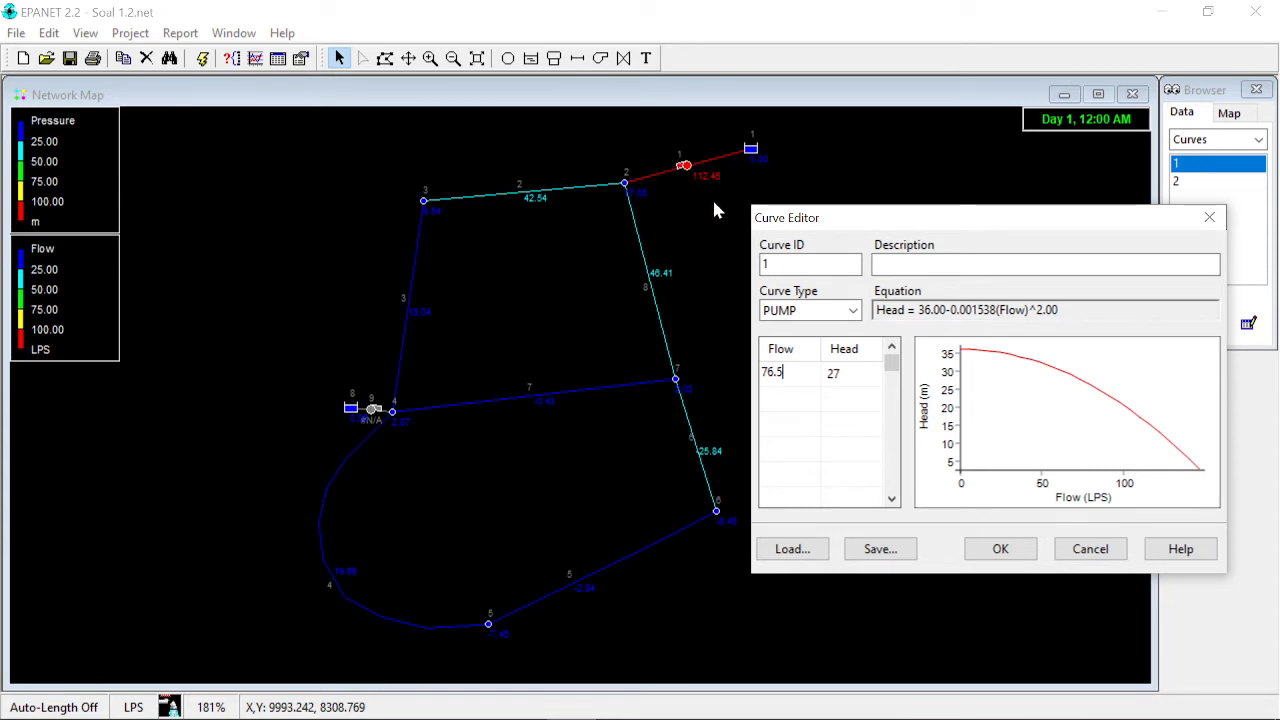
pyautogui.moveTo(786, 372); pyautogui.dragTo(757, 373)
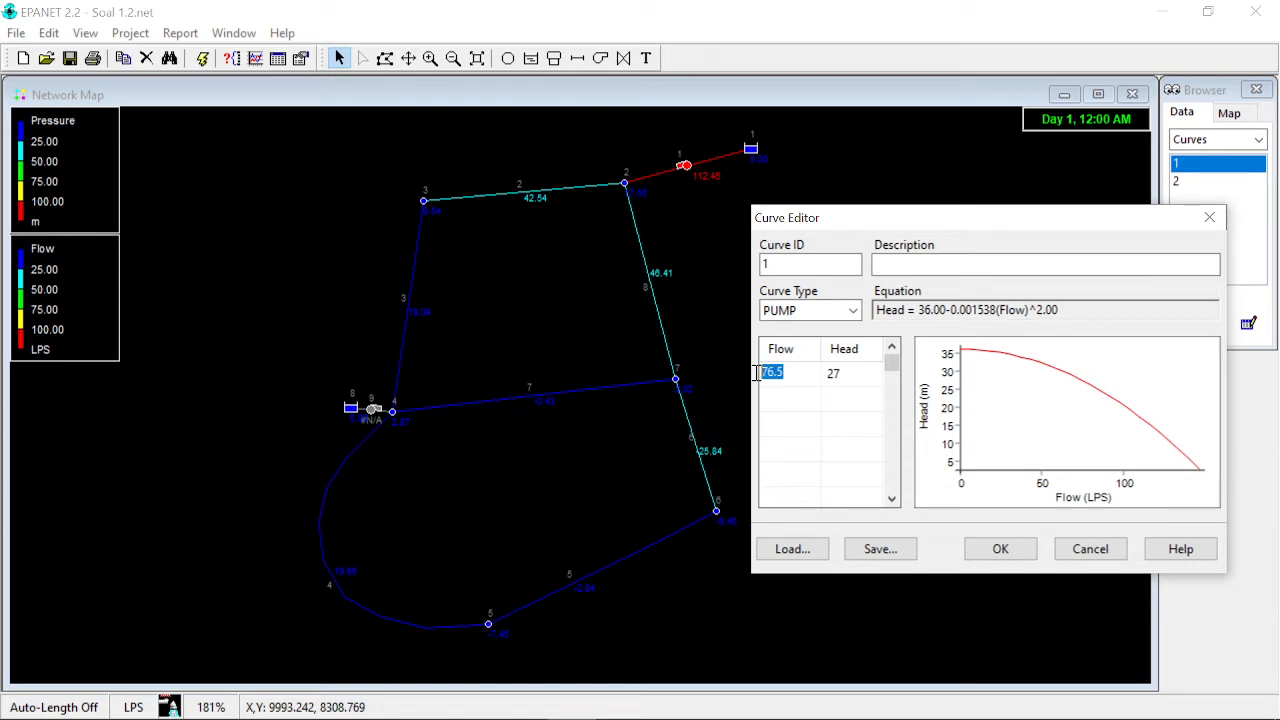
pyautogui.click(785, 376)
pyautogui.click(843, 374)
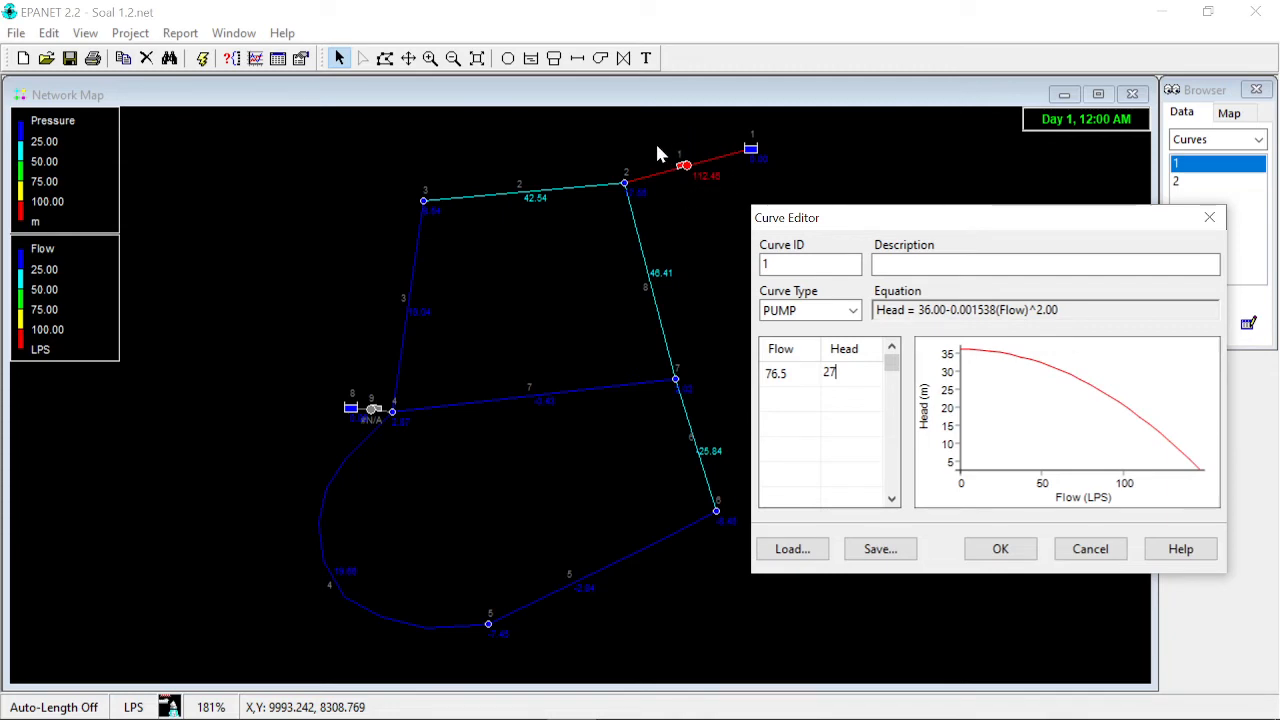
pyautogui.click(1120, 550)
# - Review pump curve 2's flow and head point again, then run the hydraulic analysis
pyautogui.click(1205, 182)
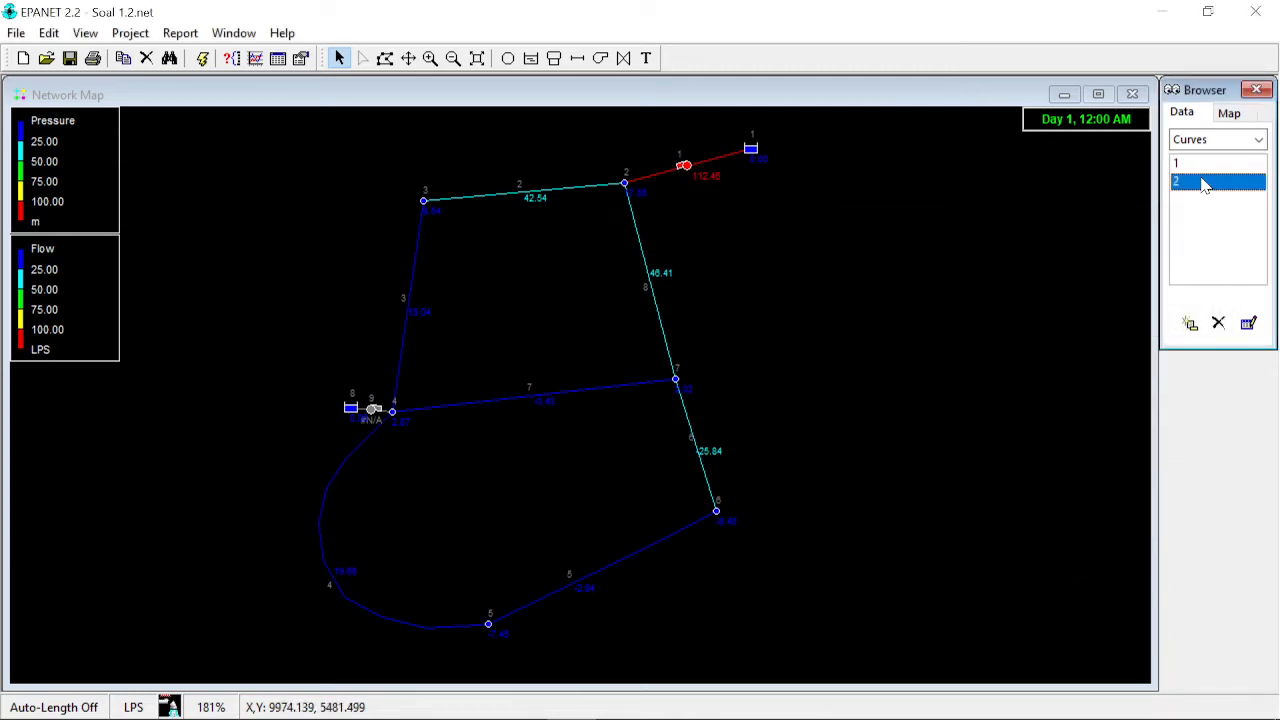
pyautogui.doubleClick(1205, 182)
pyautogui.moveTo(754, 194); pyautogui.dragTo(1108, 241)
pyautogui.click(800, 423)
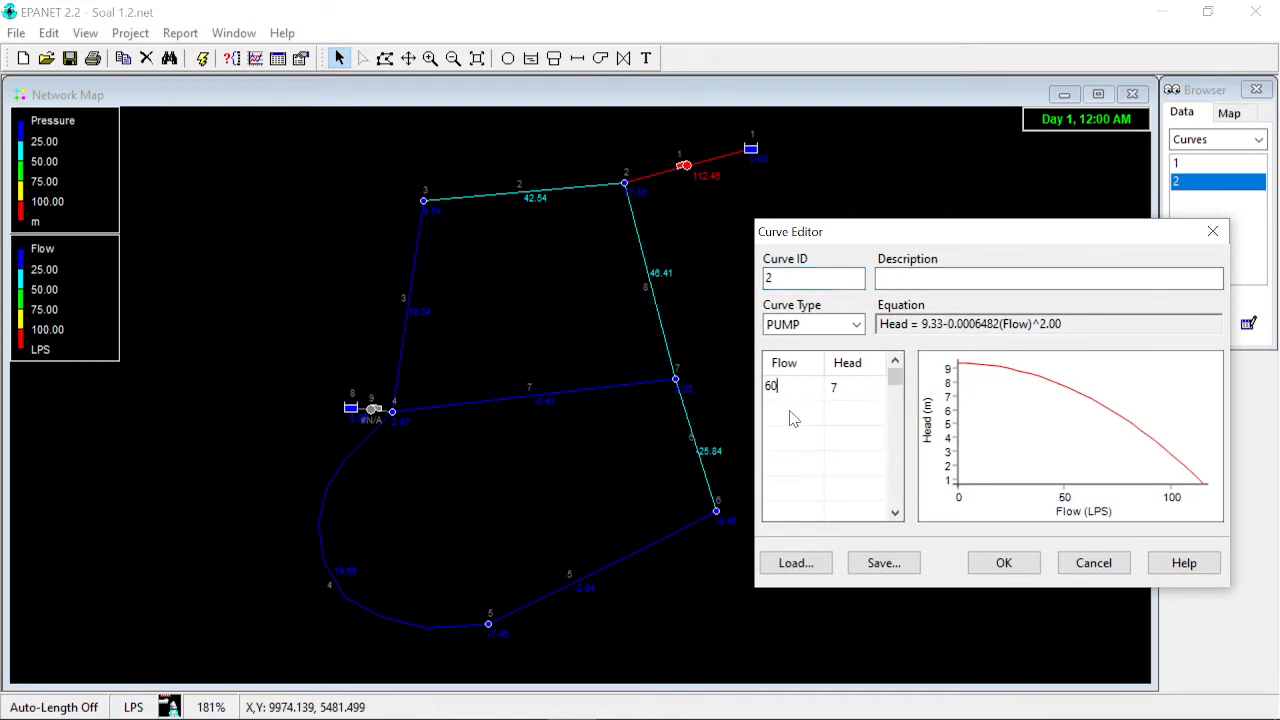
pyautogui.click(849, 388)
pyautogui.click(1008, 566)
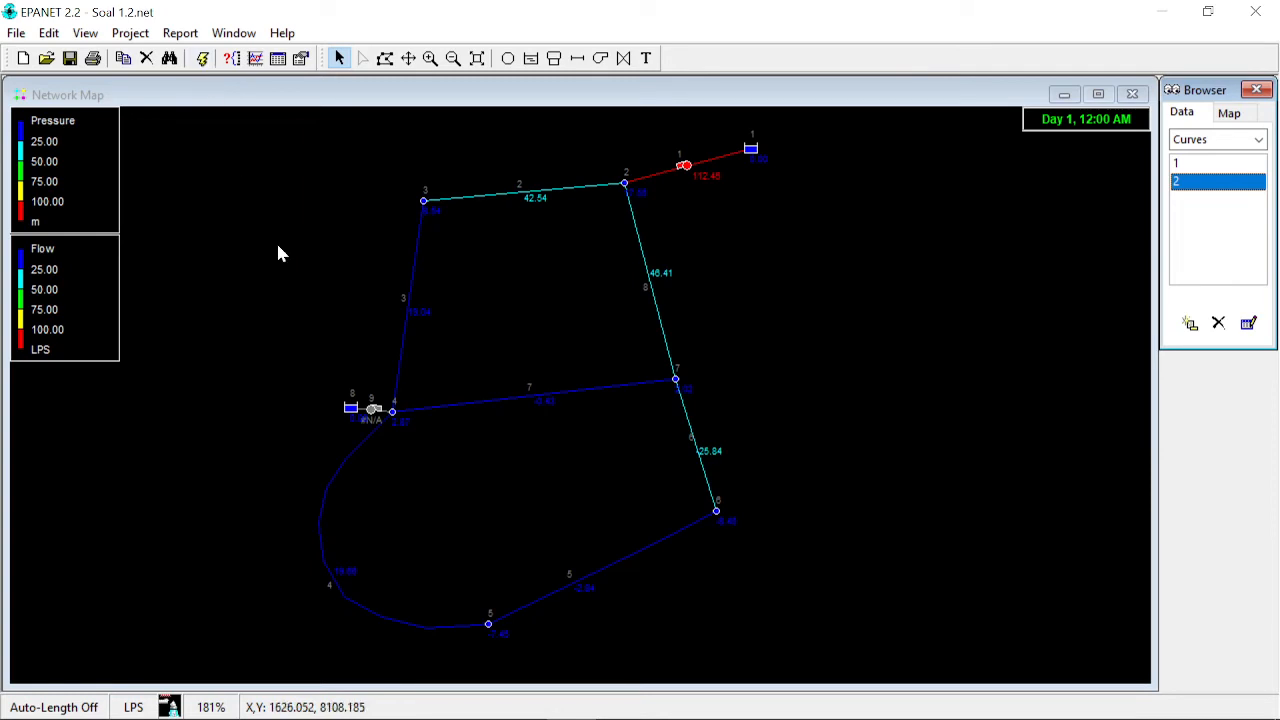
pyautogui.click(202, 58)
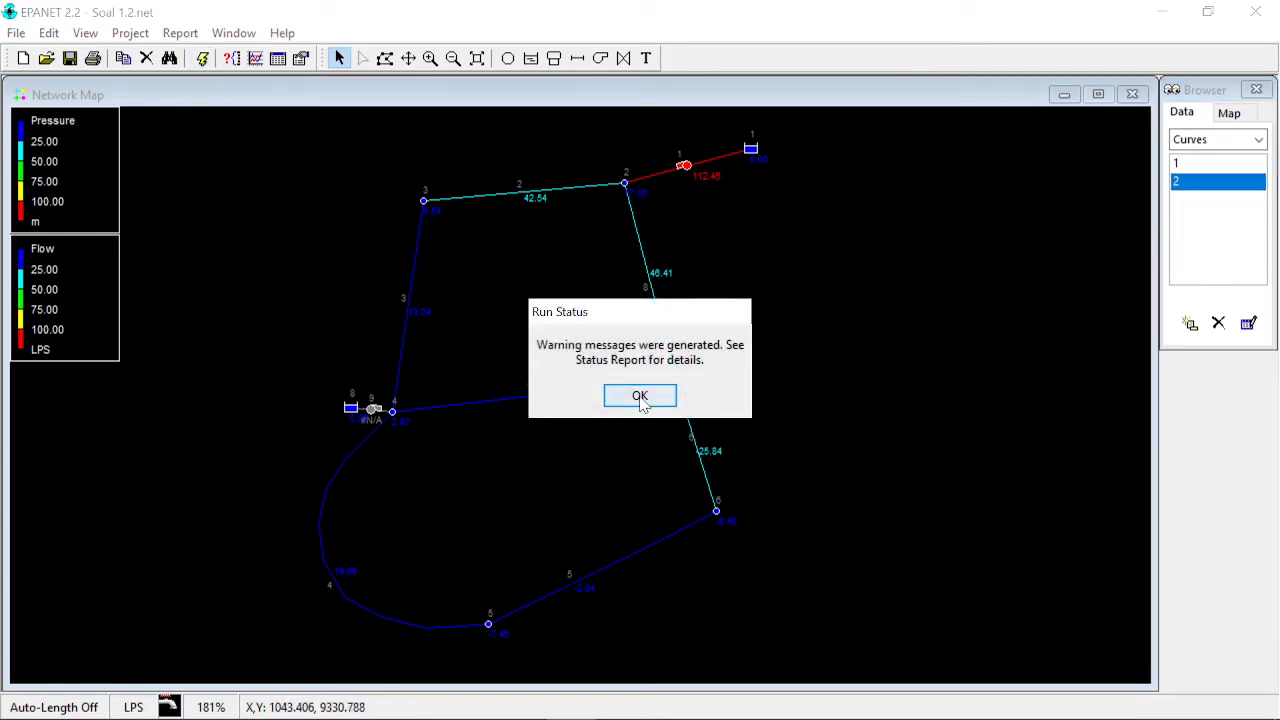
pyautogui.click(640, 396)
# - Set pump curve 2's head to 10 m at a flow of 60 LPS
pyautogui.click(1205, 224)
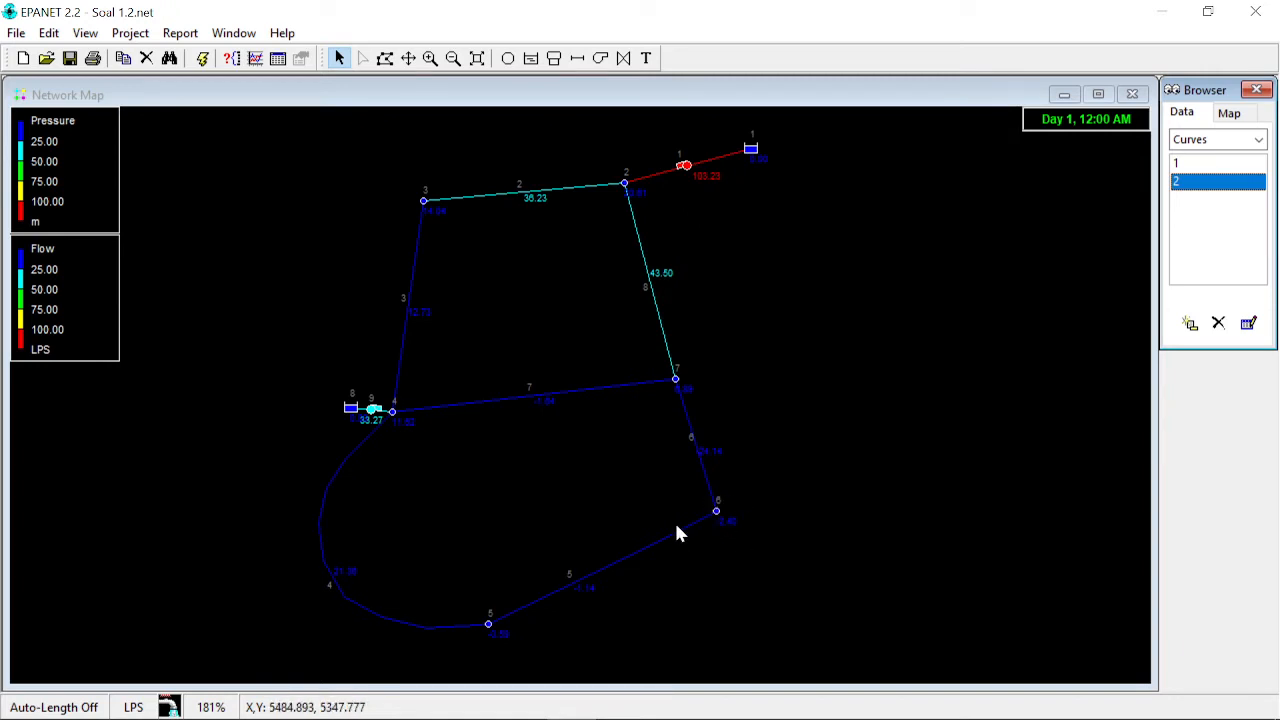
pyautogui.doubleClick(1200, 182)
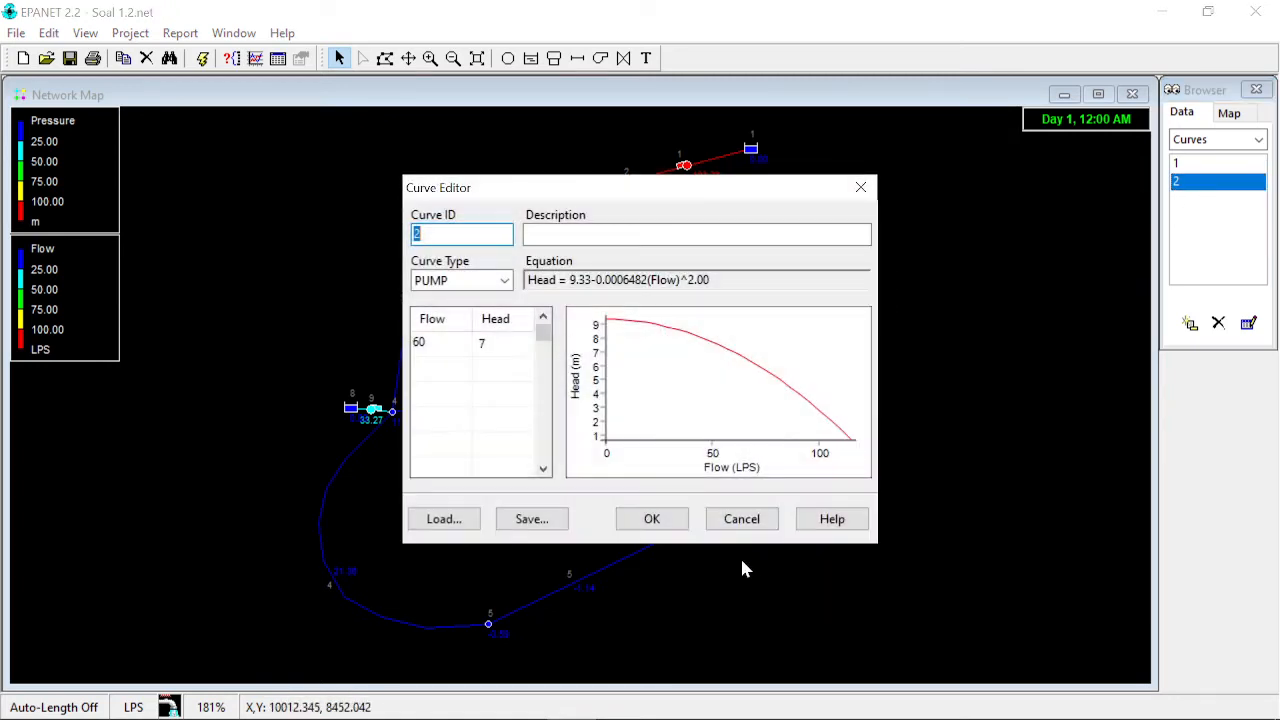
pyautogui.click(505, 346)
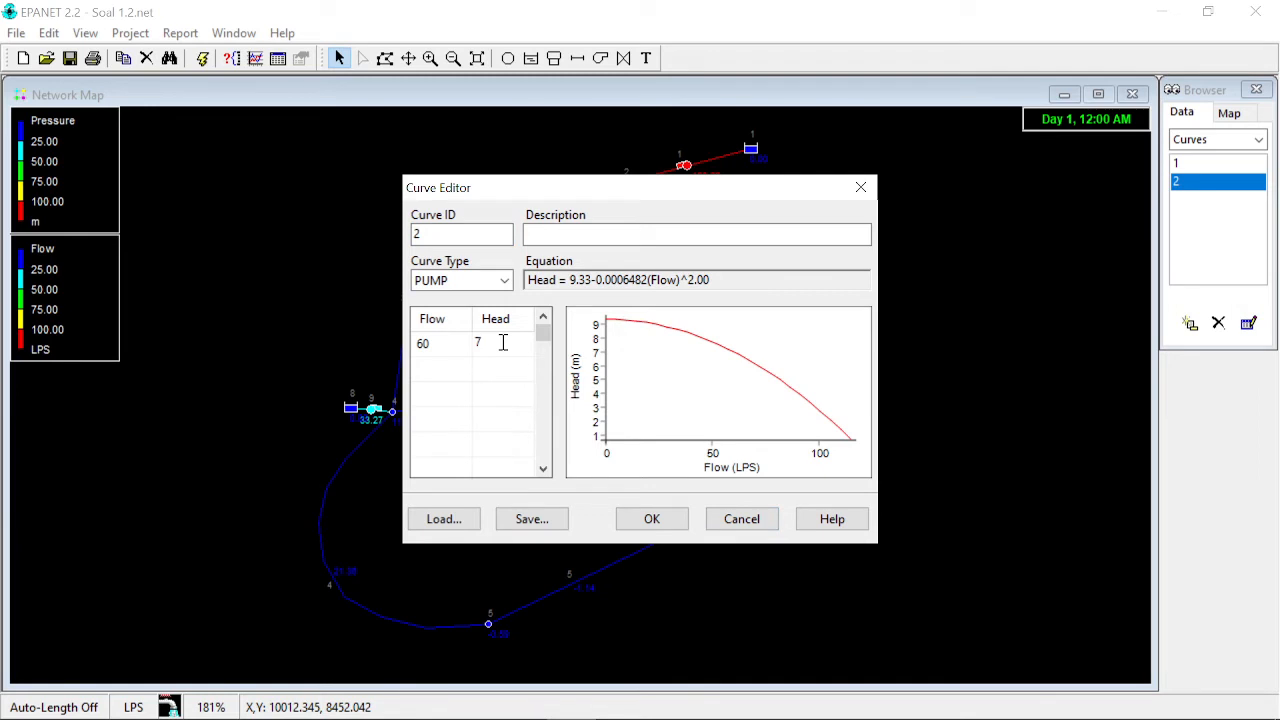
pyautogui.write('0')
pyautogui.press('Return')
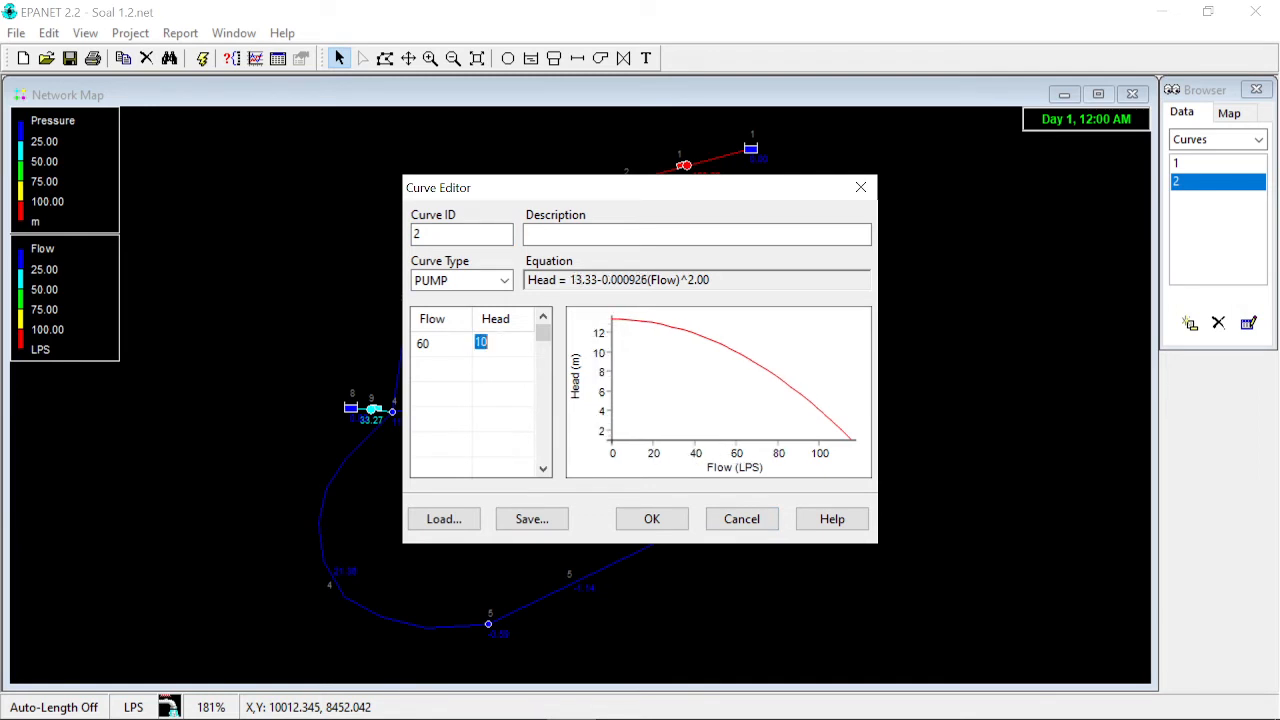
pyautogui.click(640, 518)
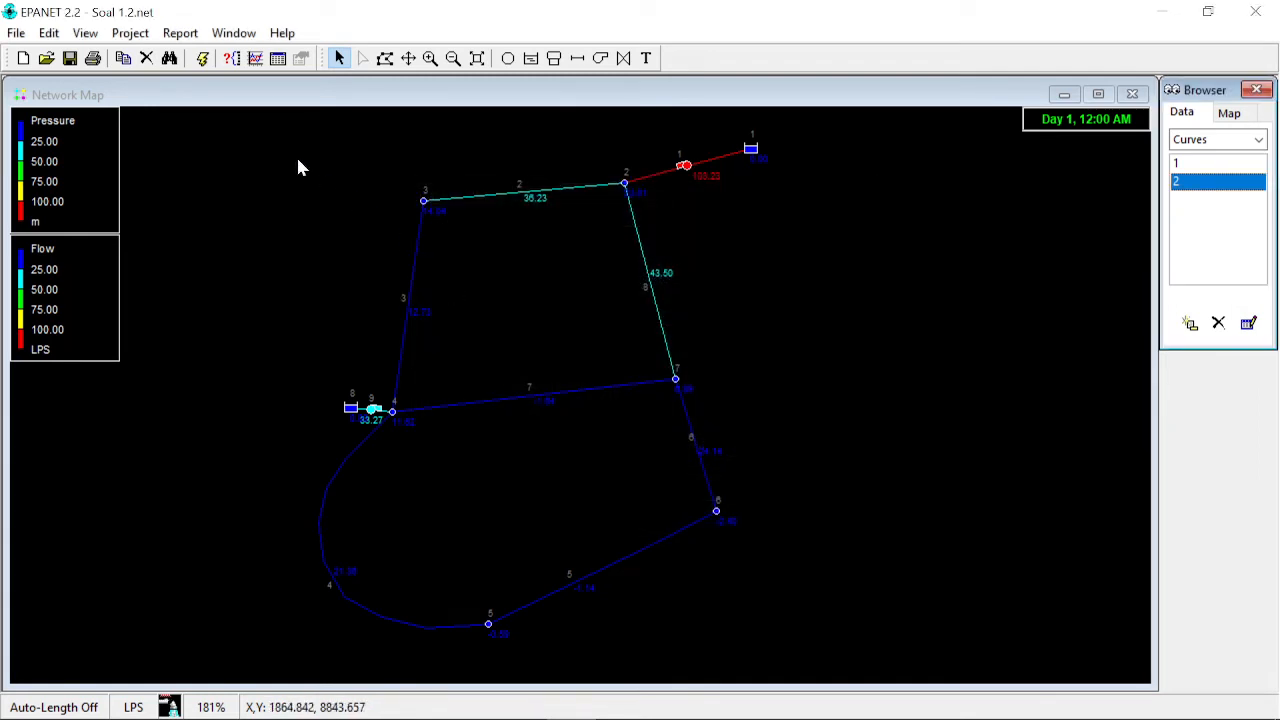
# - Run the hydraulic analysis and close the status report
pyautogui.click(200, 58)
pyautogui.click(624, 396)
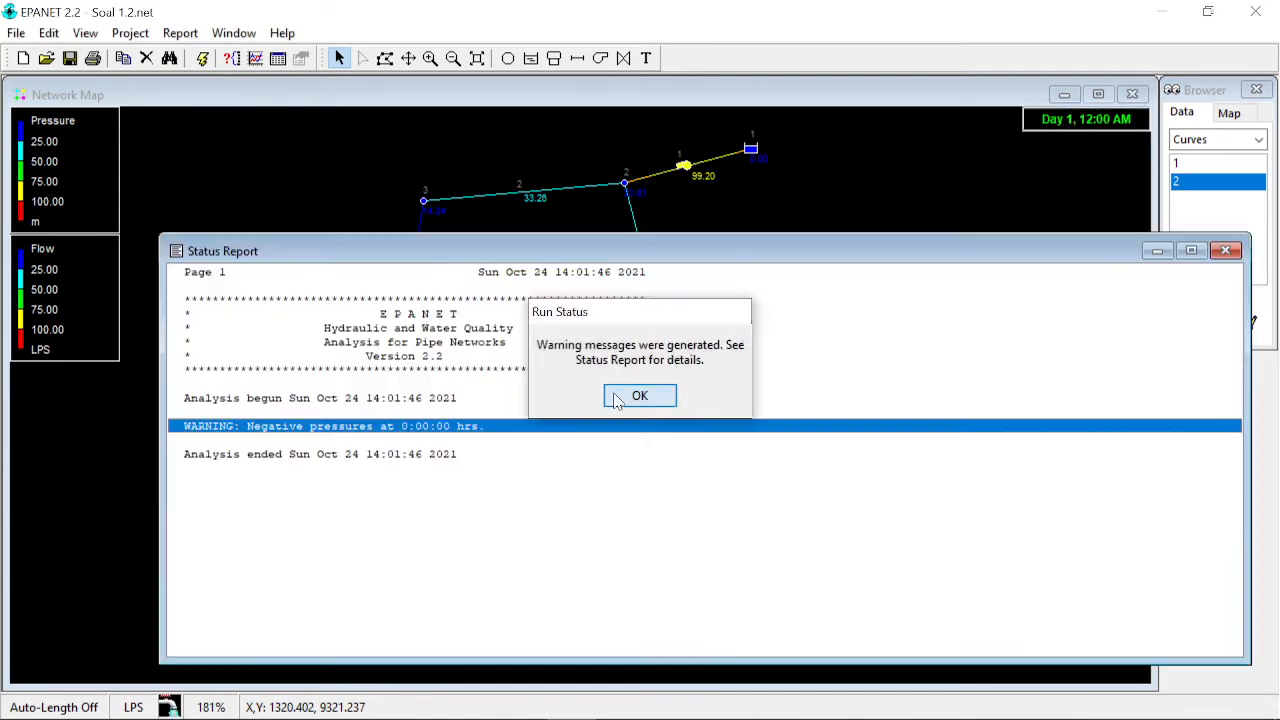
pyautogui.click(1226, 250)
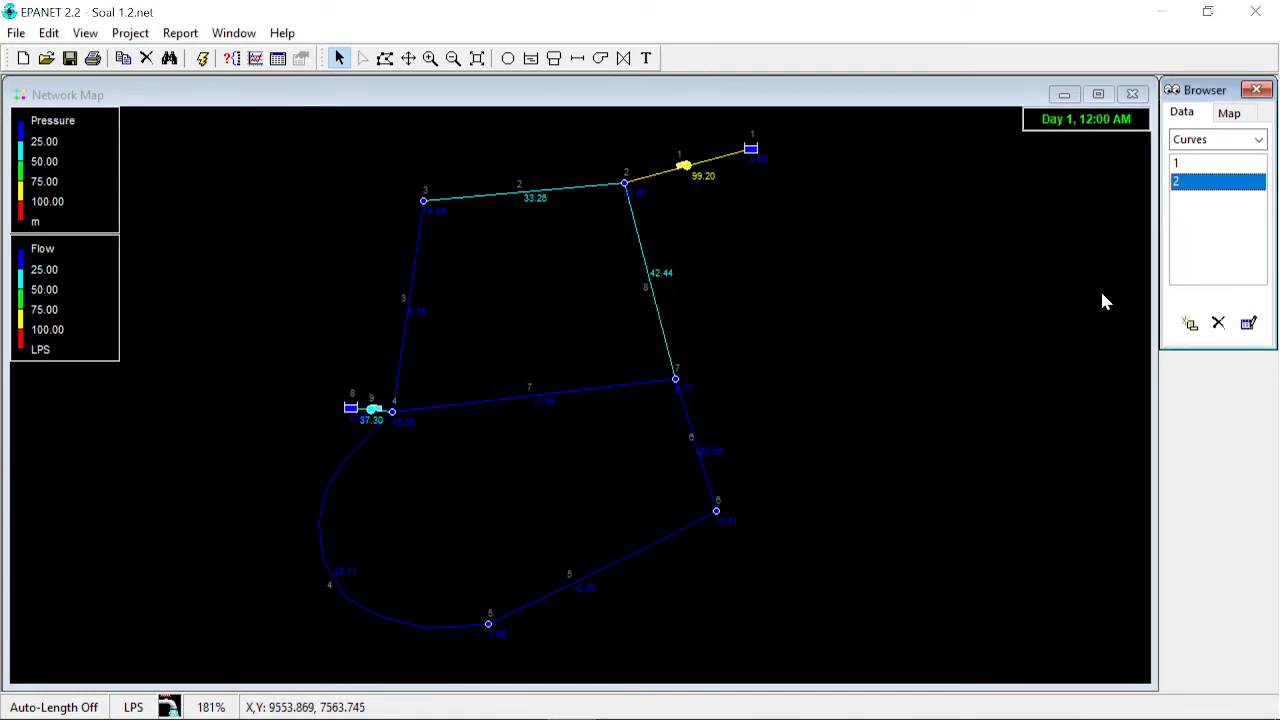
# - Set pump curve 2's head to 12 m at 60 LPS and rerun the analysis
pyautogui.doubleClick(1194, 184)
pyautogui.click(511, 343)
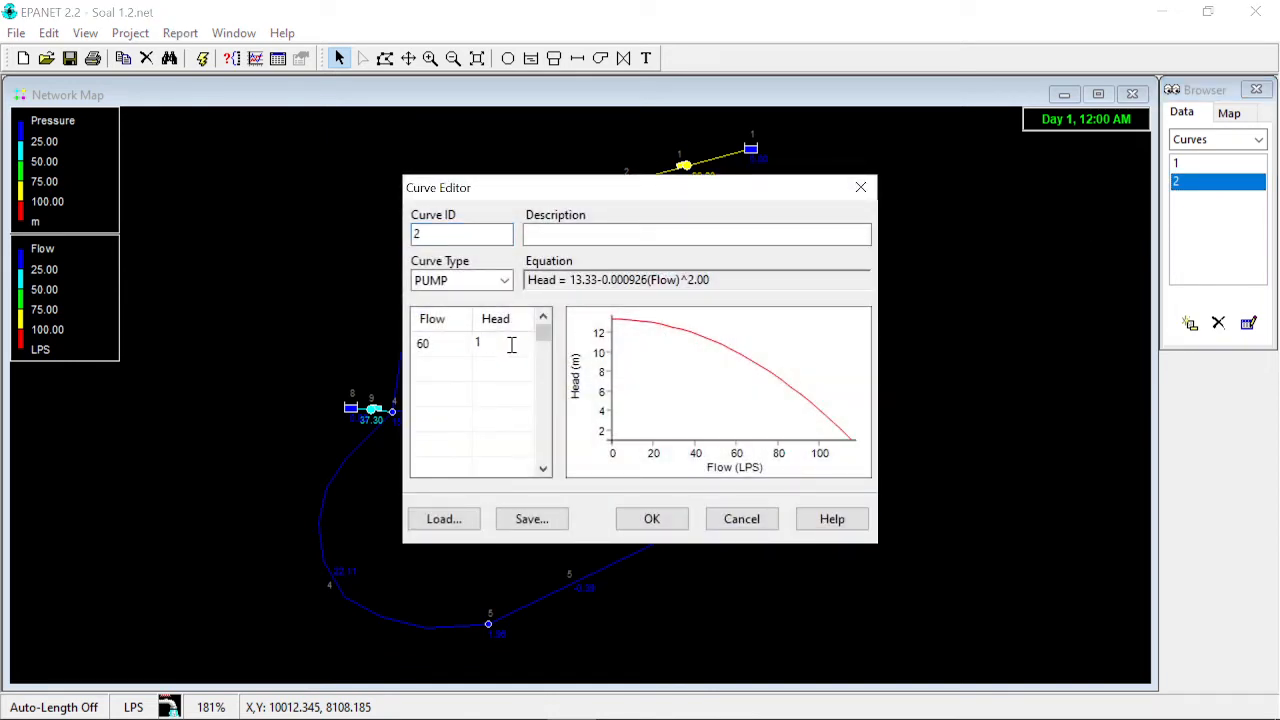
pyautogui.click(665, 520)
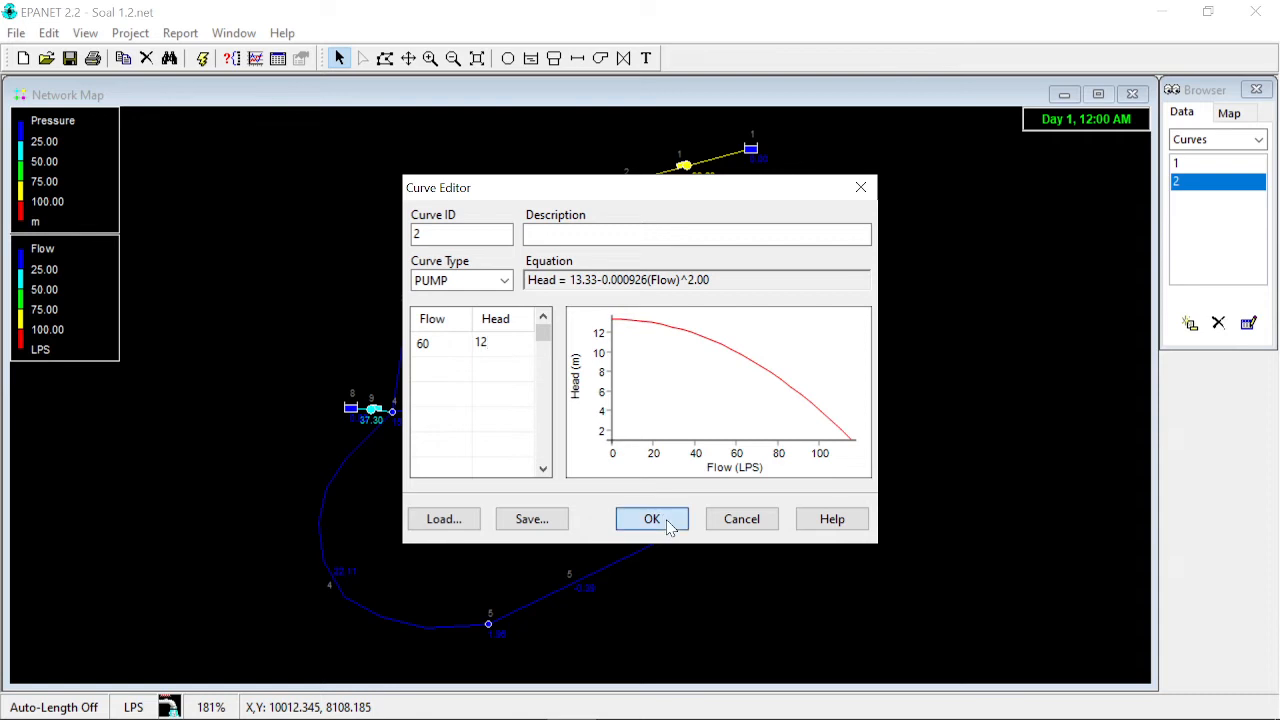
pyautogui.click(203, 60)
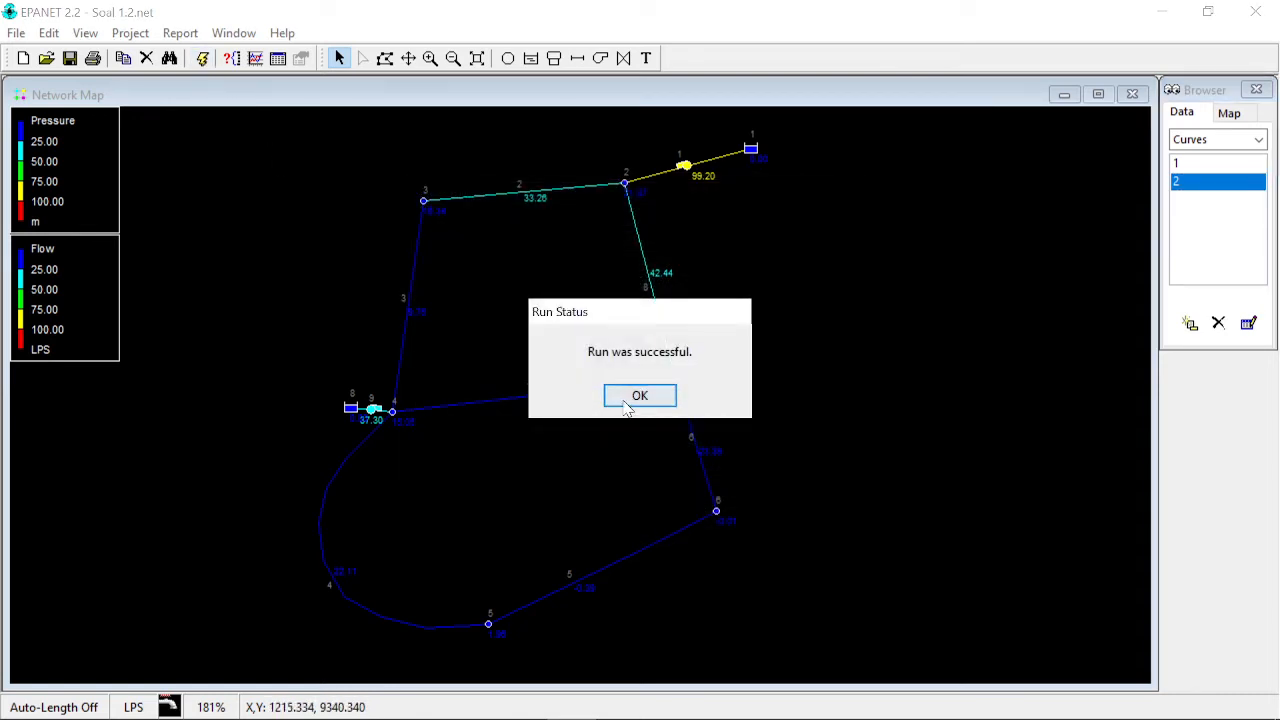
pyautogui.click(640, 395)
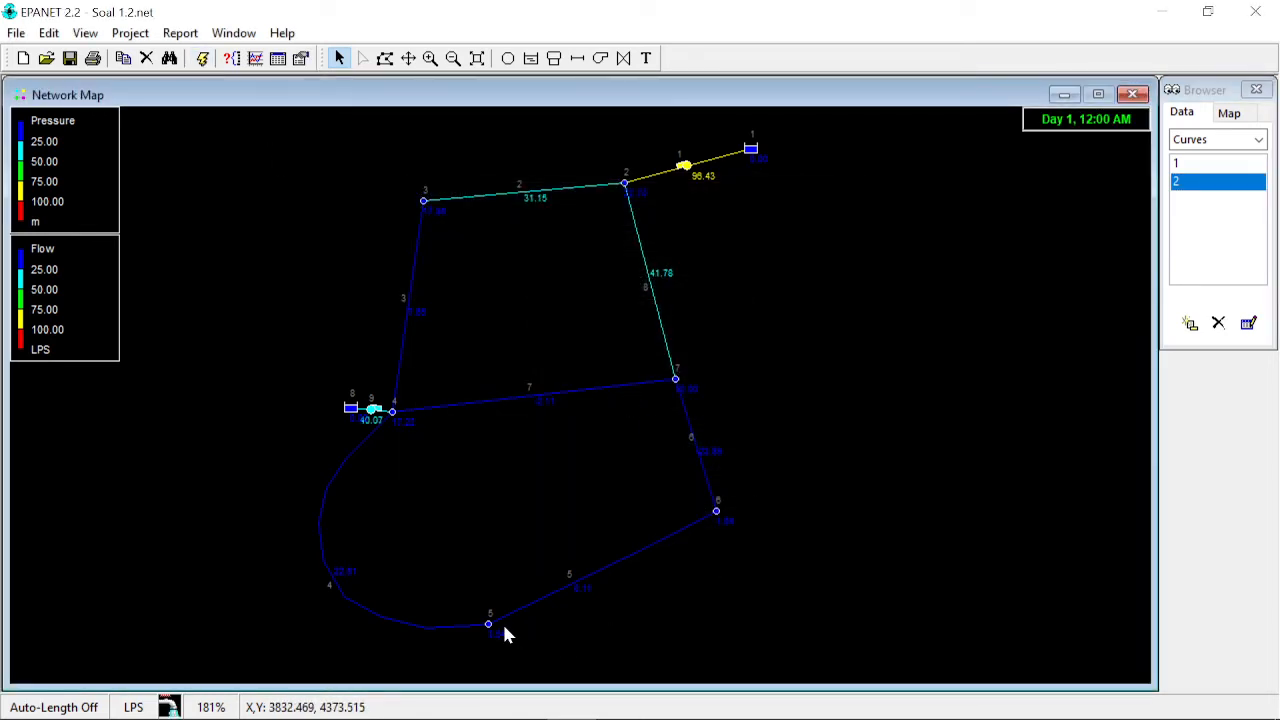
# - Change the network map's background colour to white in the map options
pyautogui.rightClick(728, 285)
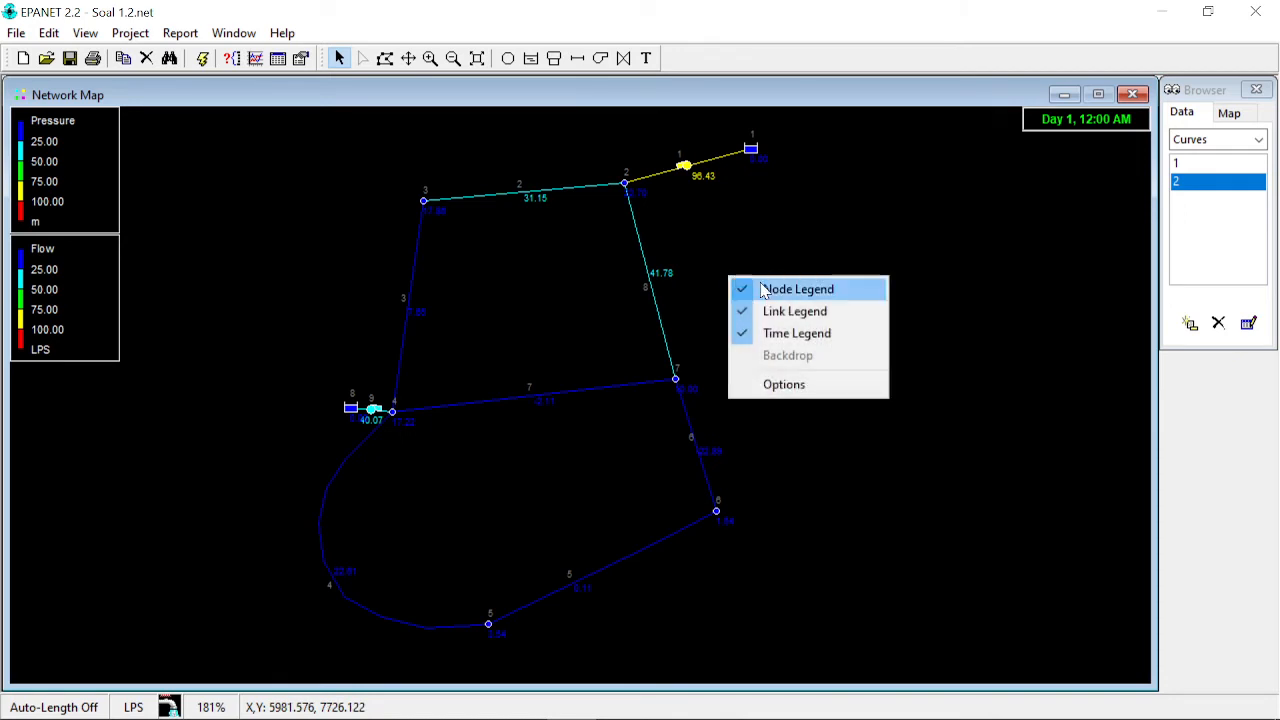
pyautogui.click(797, 386)
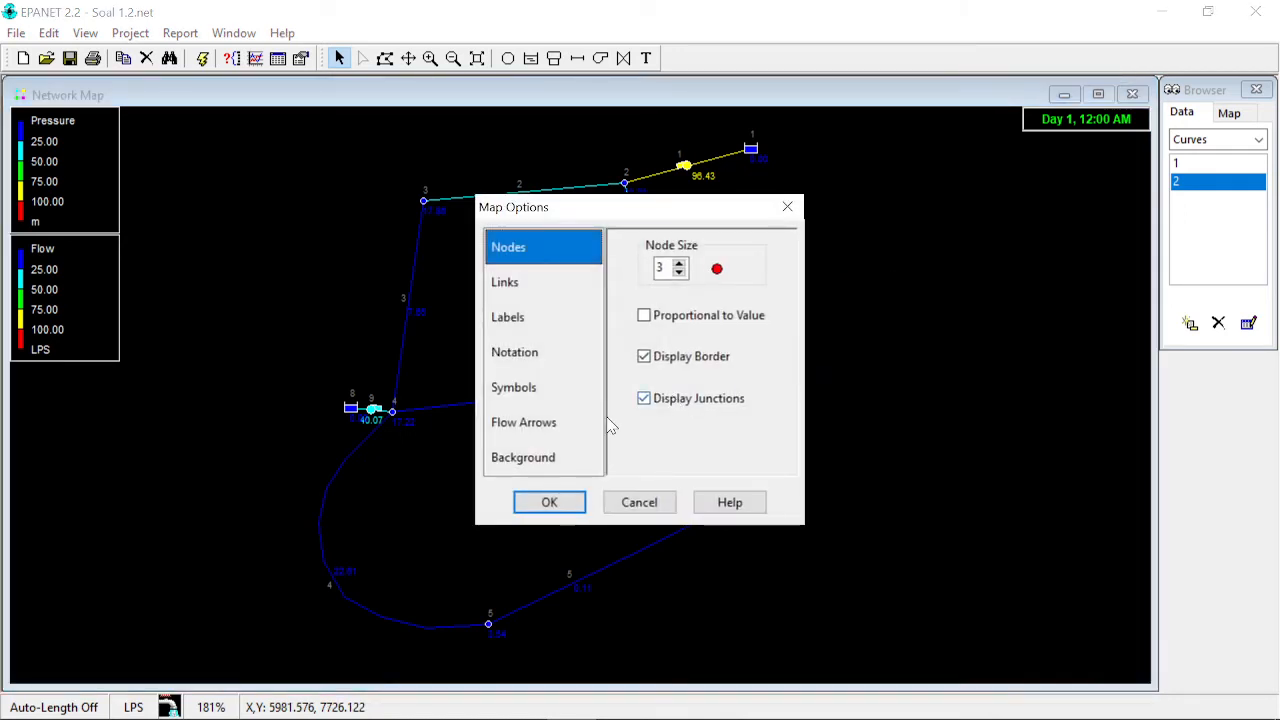
pyautogui.click(578, 462)
pyautogui.click(657, 289)
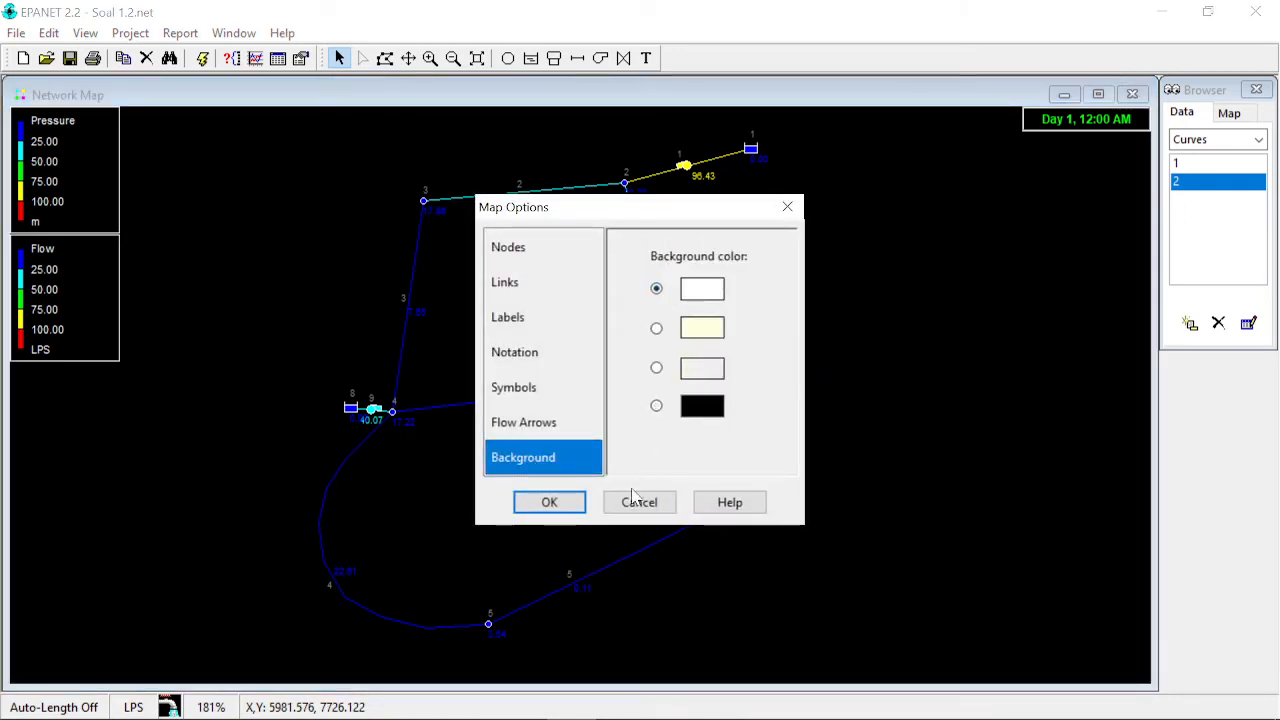
pyautogui.click(570, 504)
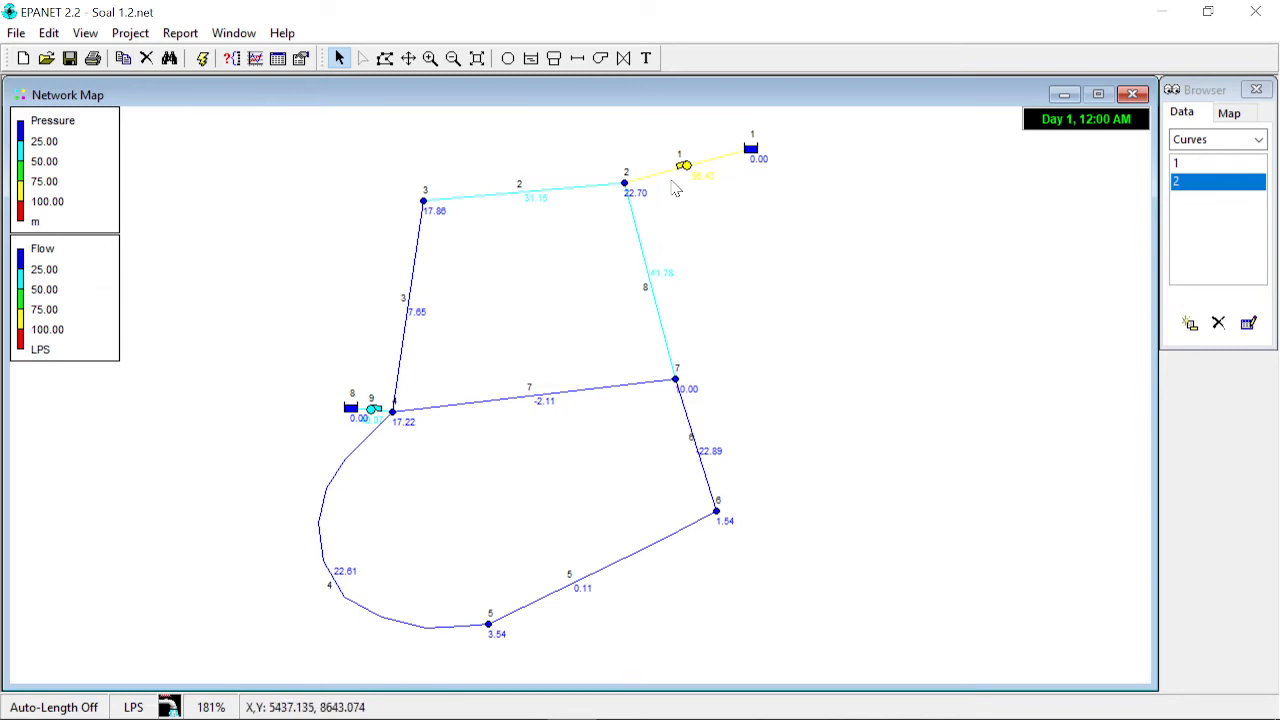
# - Select pump 1 on the map
pyautogui.moveTo(689, 173)
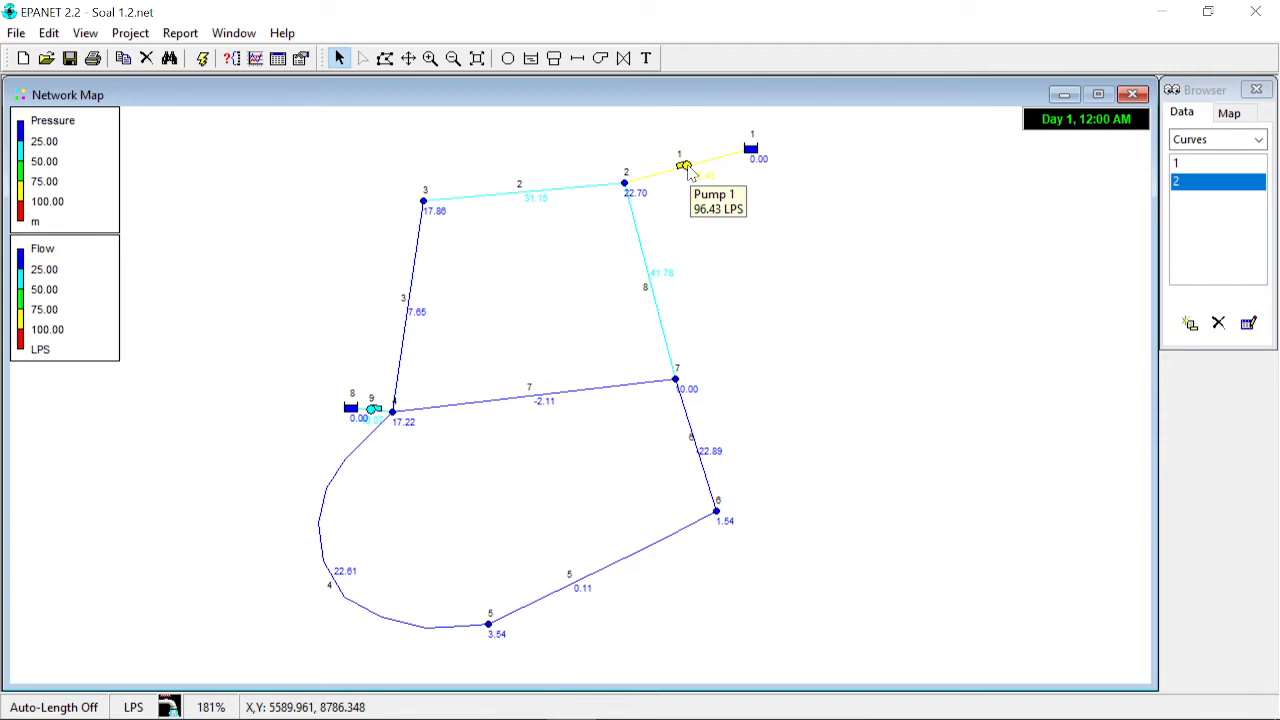
pyautogui.click(687, 168)
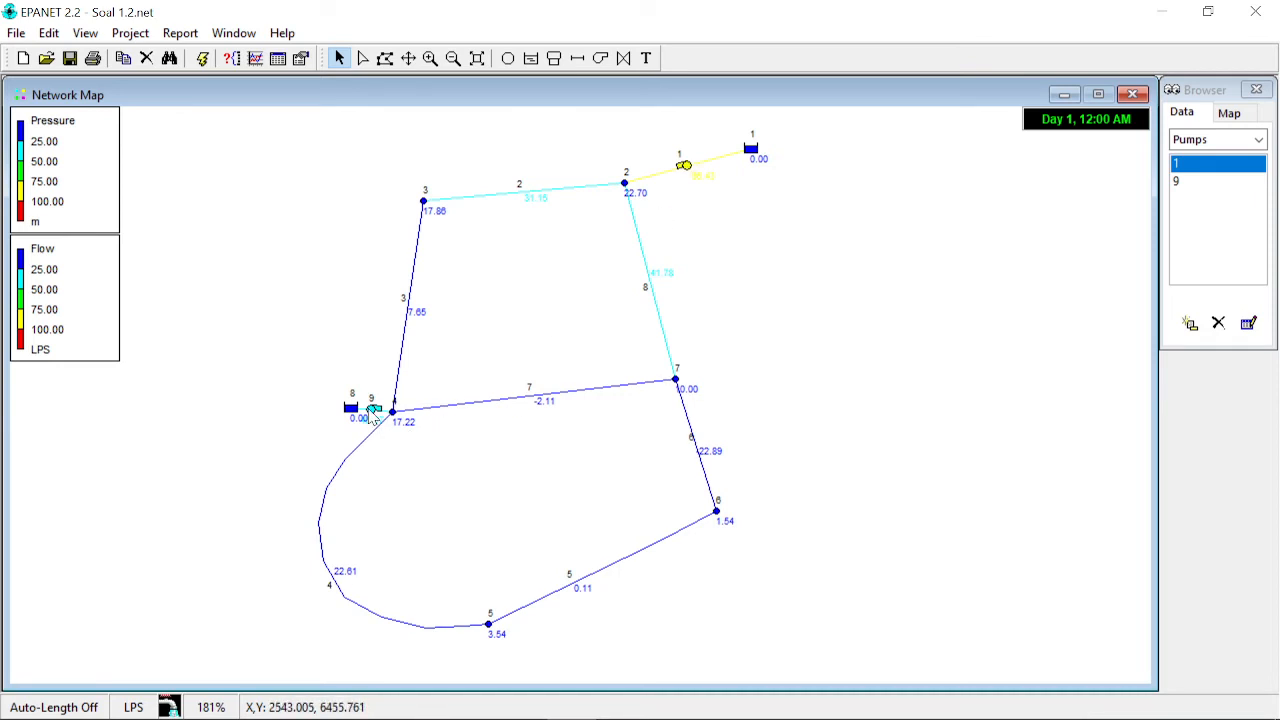
pyautogui.moveTo(373, 418)
pyautogui.moveTo(424, 630)
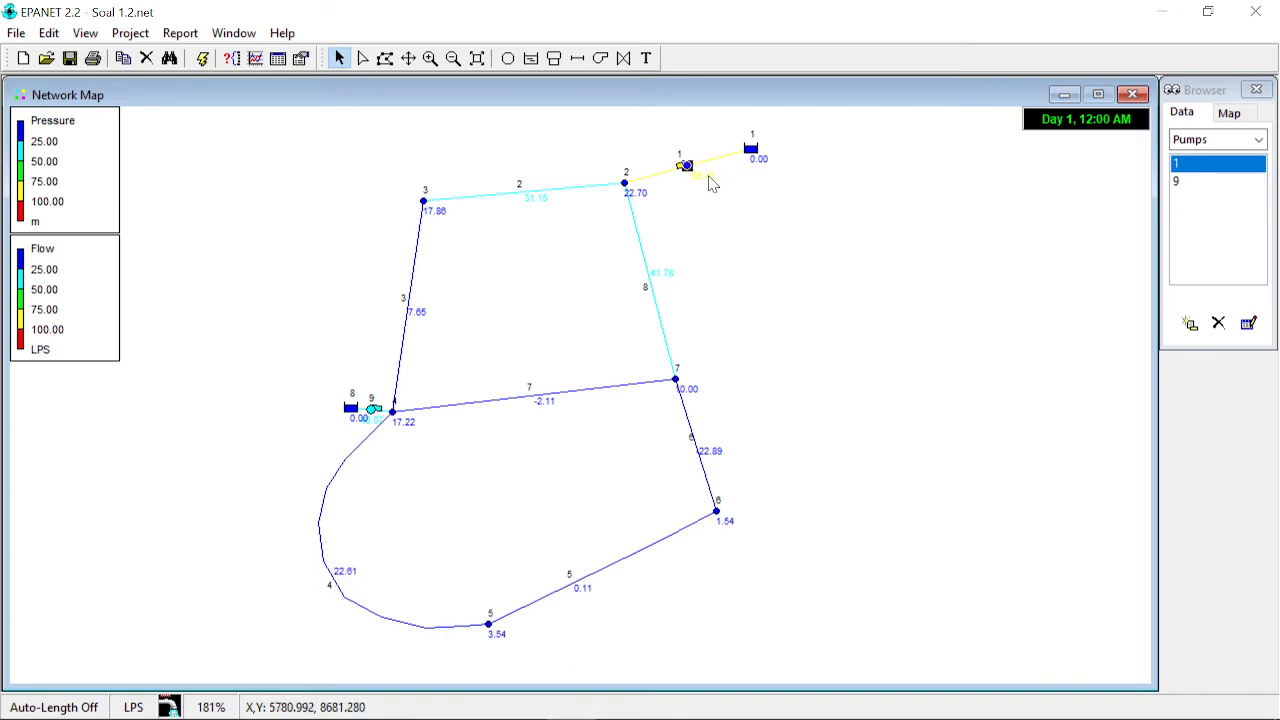
pyautogui.moveTo(623, 188)
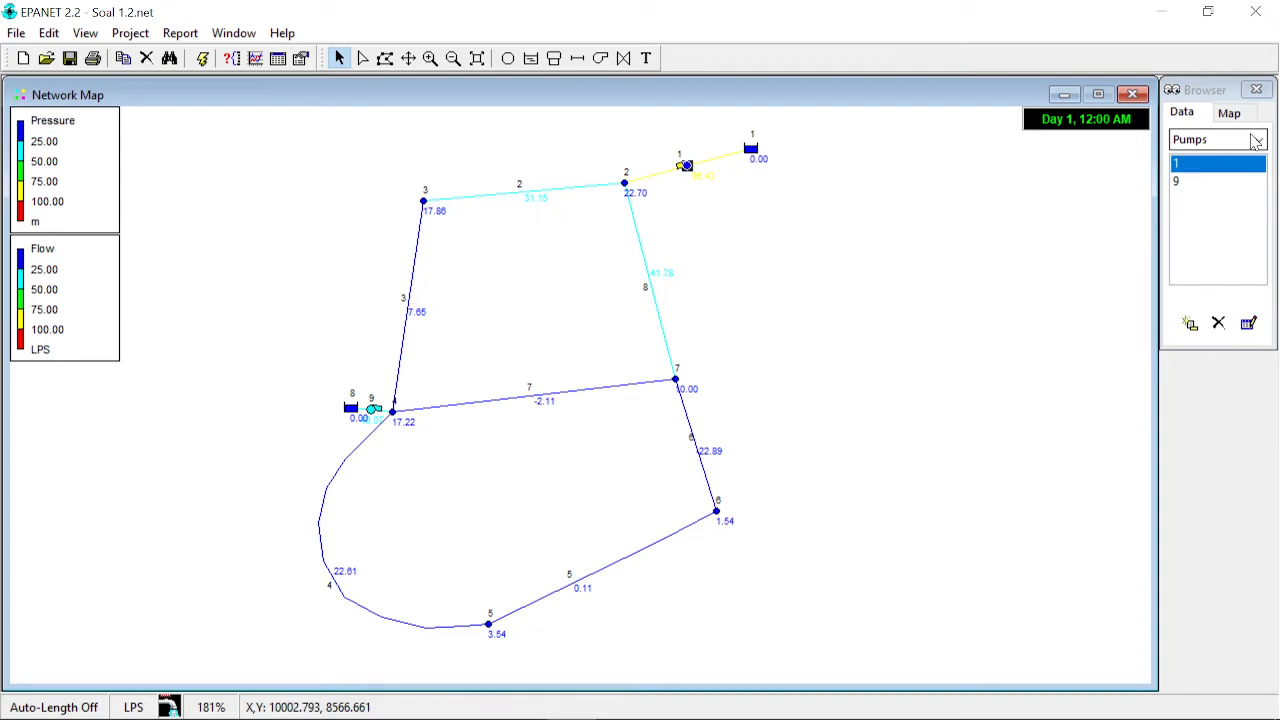
# - Open pump curve 1 in the curve editor to inspect it, then cancel without changes
pyautogui.click(1240, 140)
pyautogui.click(1218, 289)
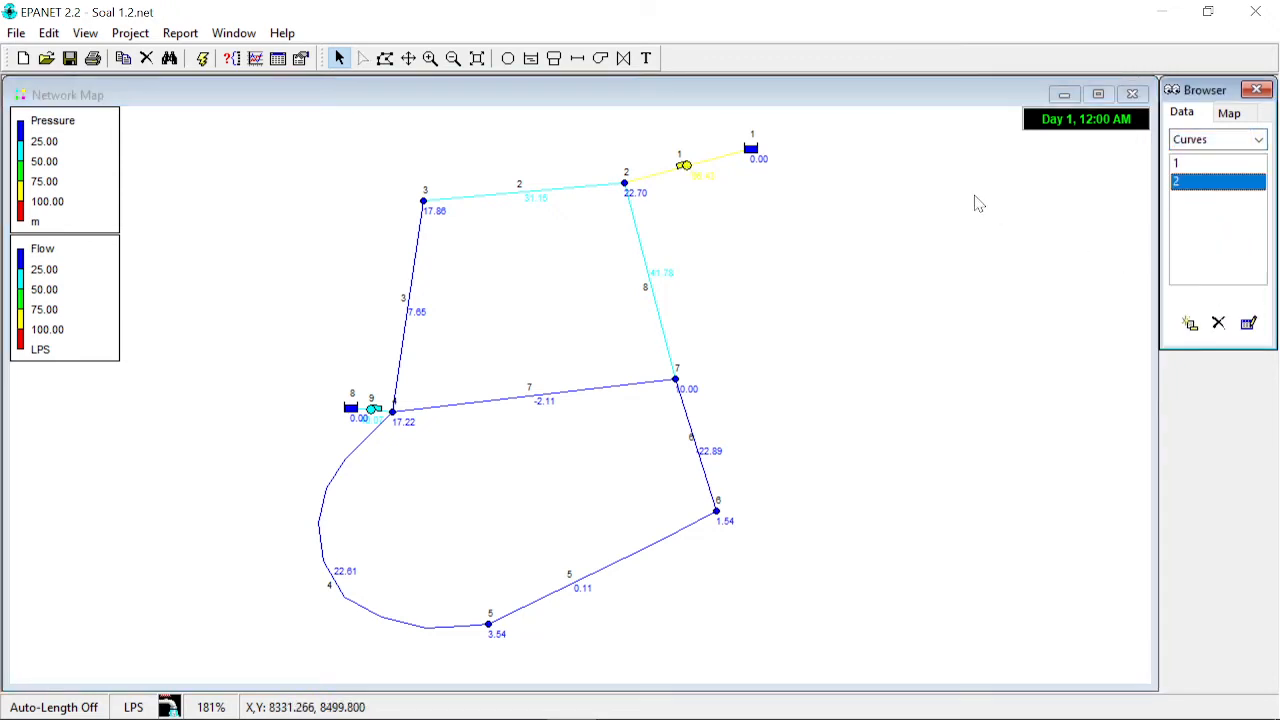
pyautogui.doubleClick(1185, 163)
pyautogui.moveTo(753, 203); pyautogui.dragTo(1117, 211)
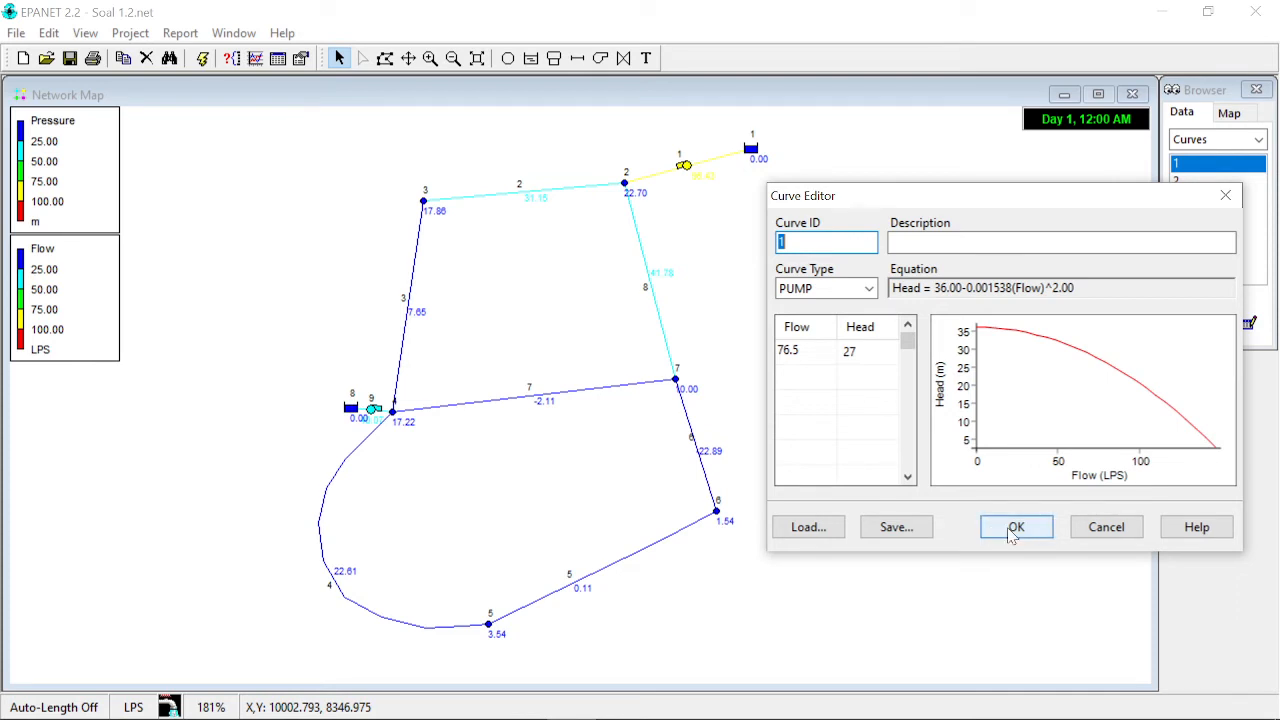
pyautogui.click(1106, 527)
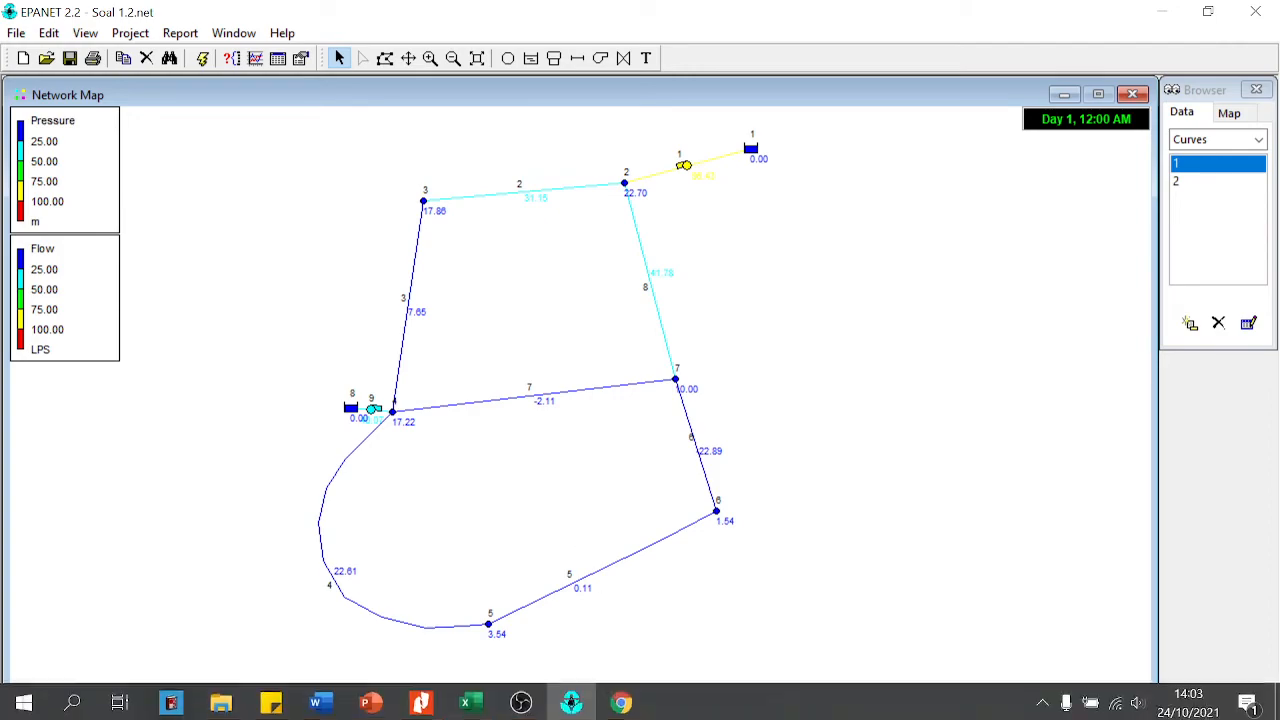
# - Switch to the web browser and reread the Soal No 2 exercise text, then minimize the browser
pyautogui.click(622, 702)
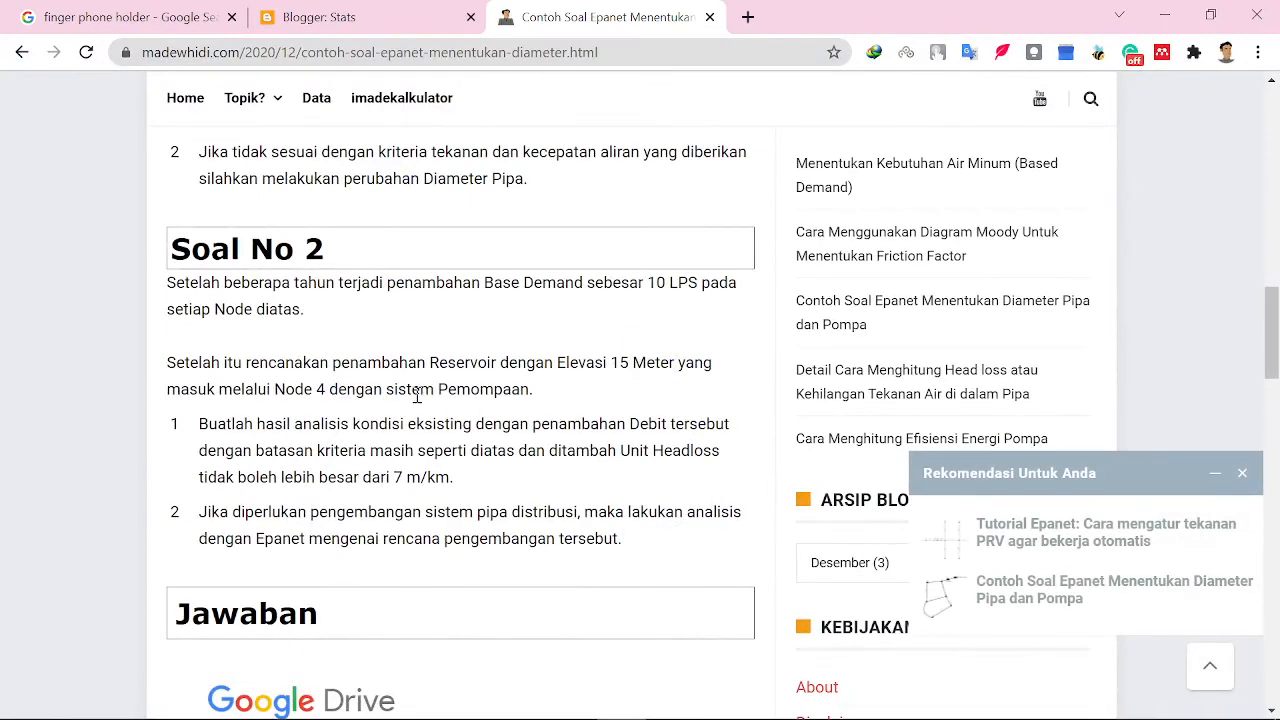
pyautogui.scroll(3, 417, 395)
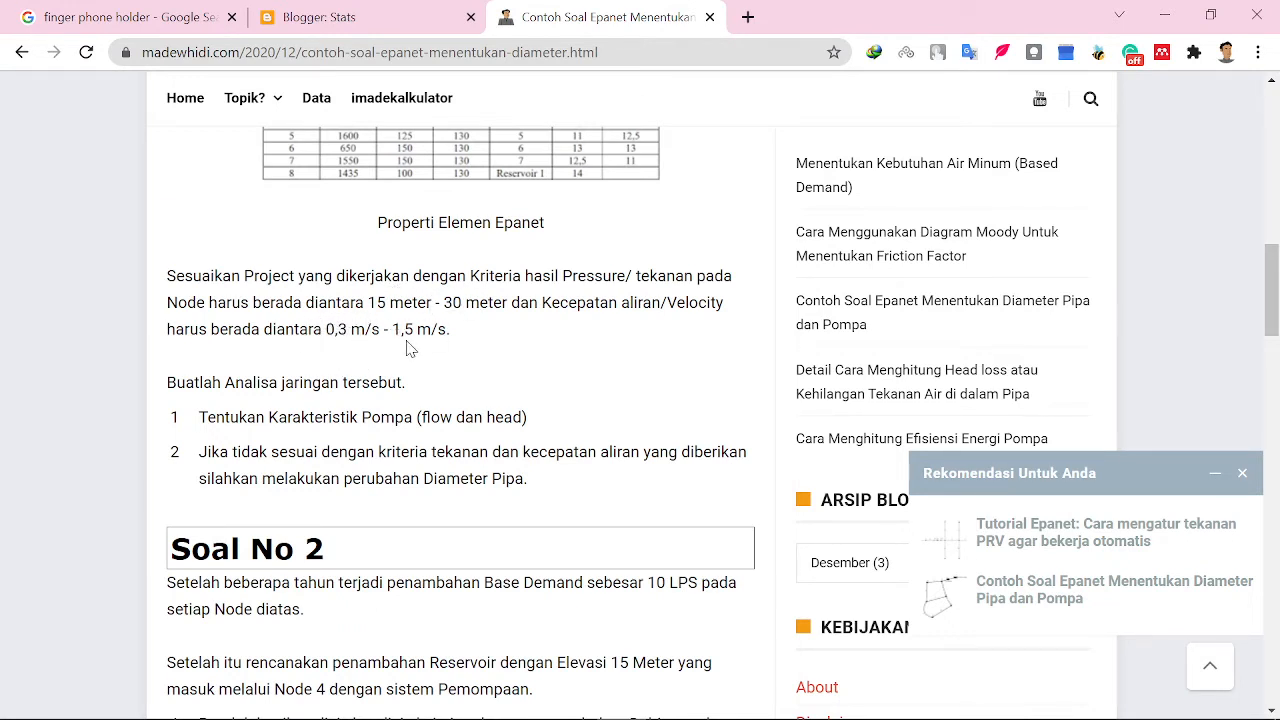
pyautogui.scroll(-1, 417, 355)
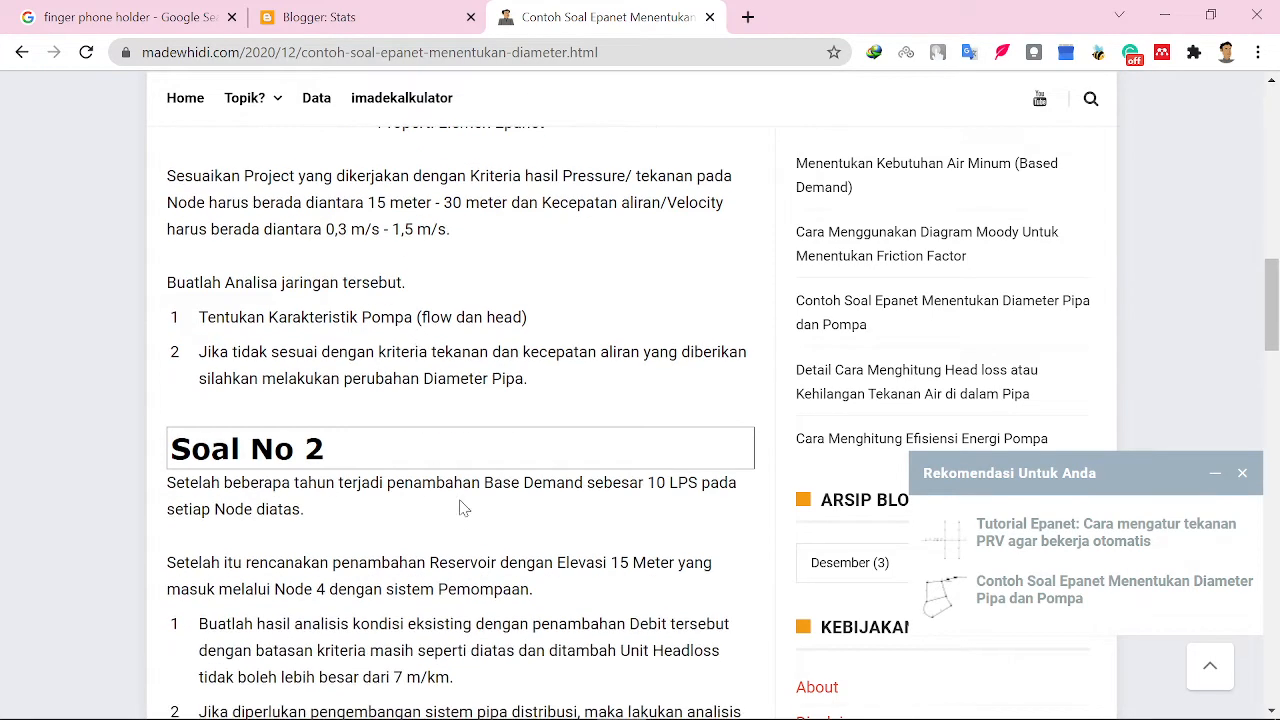
pyautogui.scroll(-1, 449, 607)
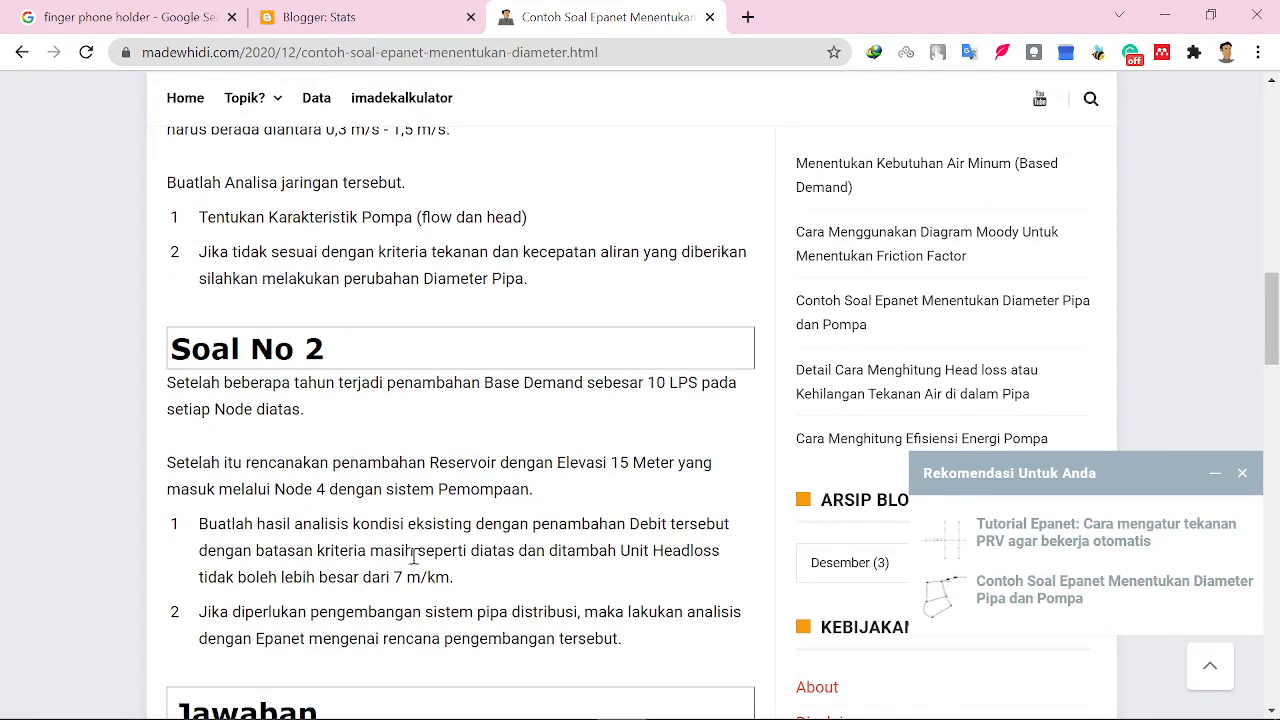
pyautogui.click(1166, 17)
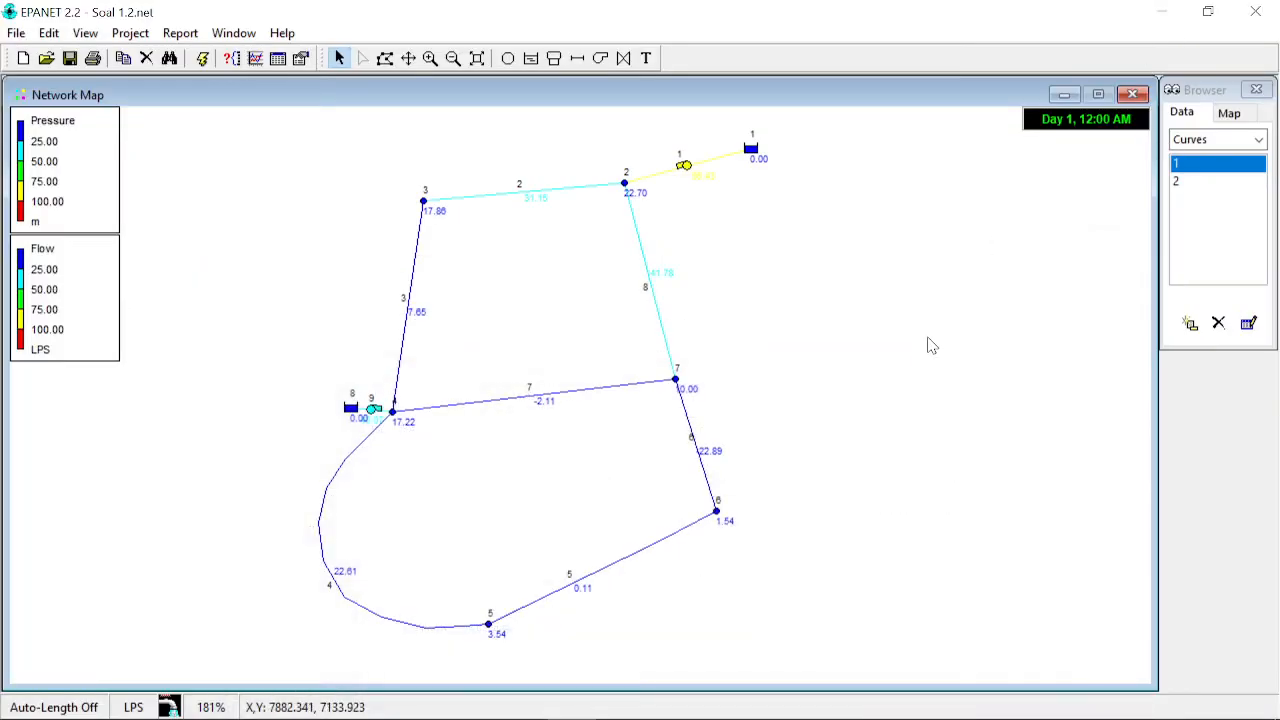
# - Set pump curve 2's head to 20 m at 60 LPS and rerun the hydraulic analysis
pyautogui.click(376, 411)
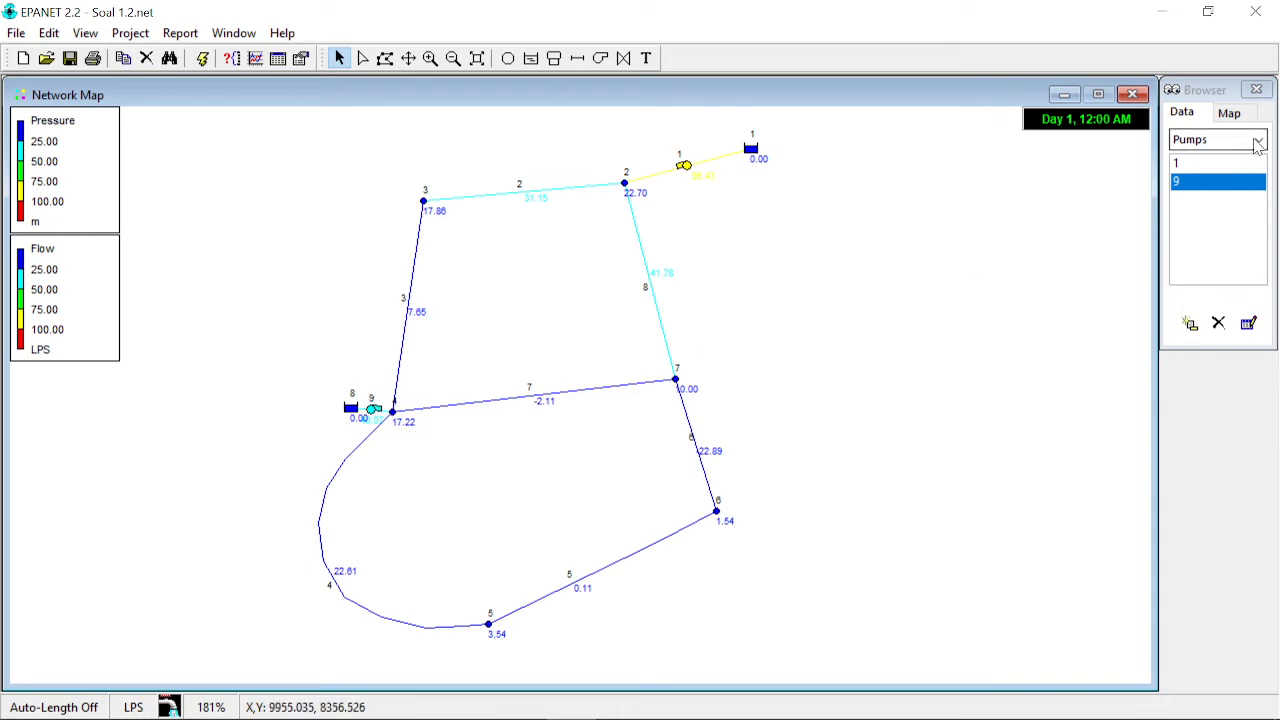
pyautogui.click(1258, 145)
pyautogui.click(1236, 288)
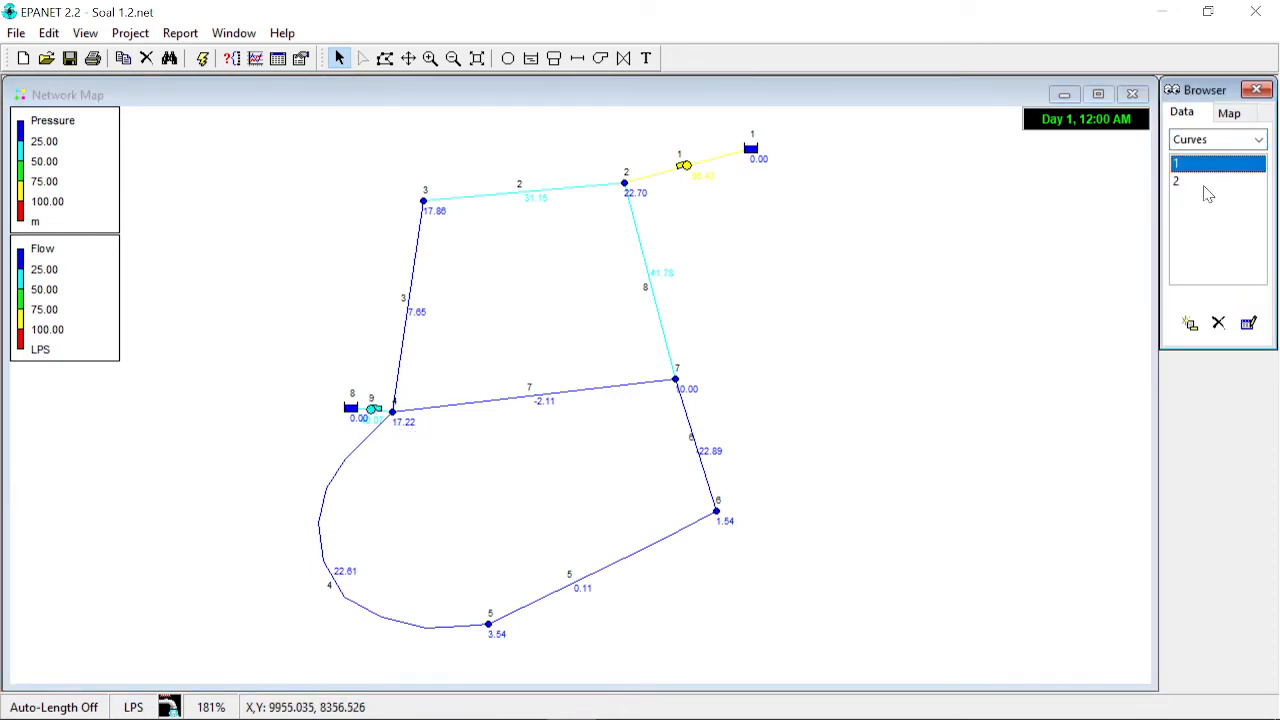
pyautogui.doubleClick(1205, 183)
pyautogui.moveTo(790, 197); pyautogui.dragTo(1155, 216)
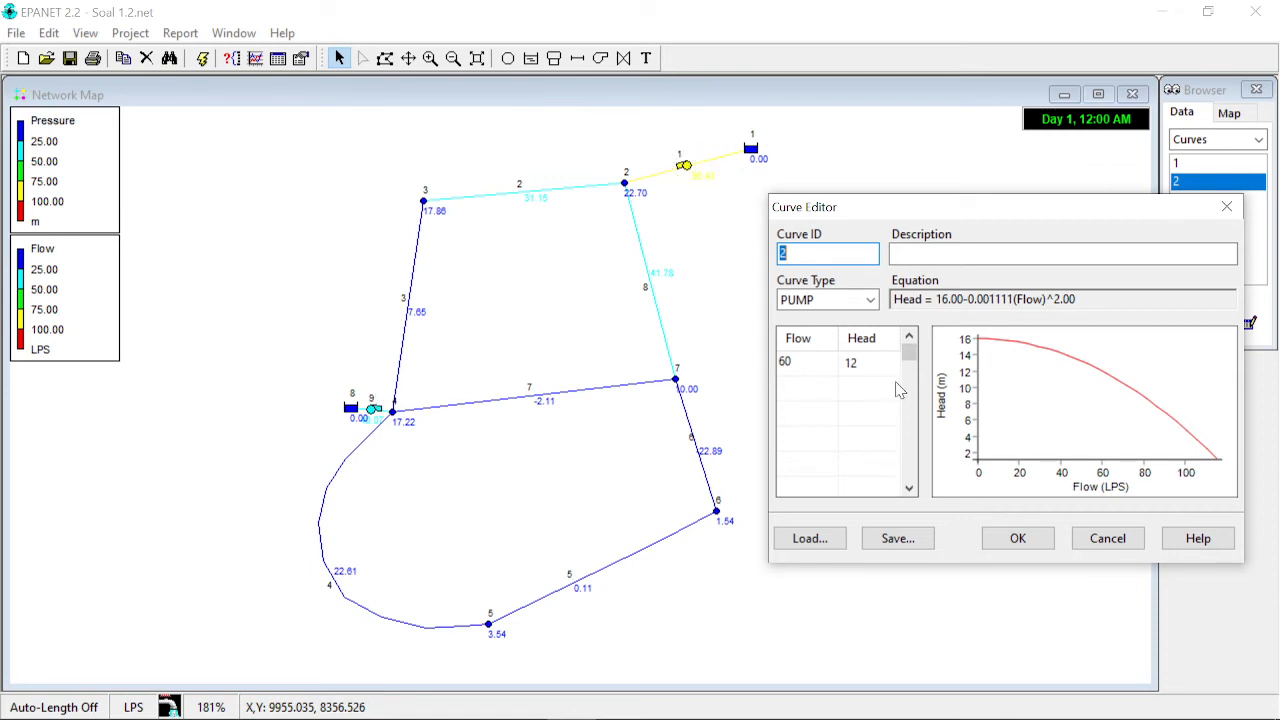
pyautogui.click(870, 362)
pyautogui.press('BackSpace')
pyautogui.write('20')
pyautogui.press('Return')
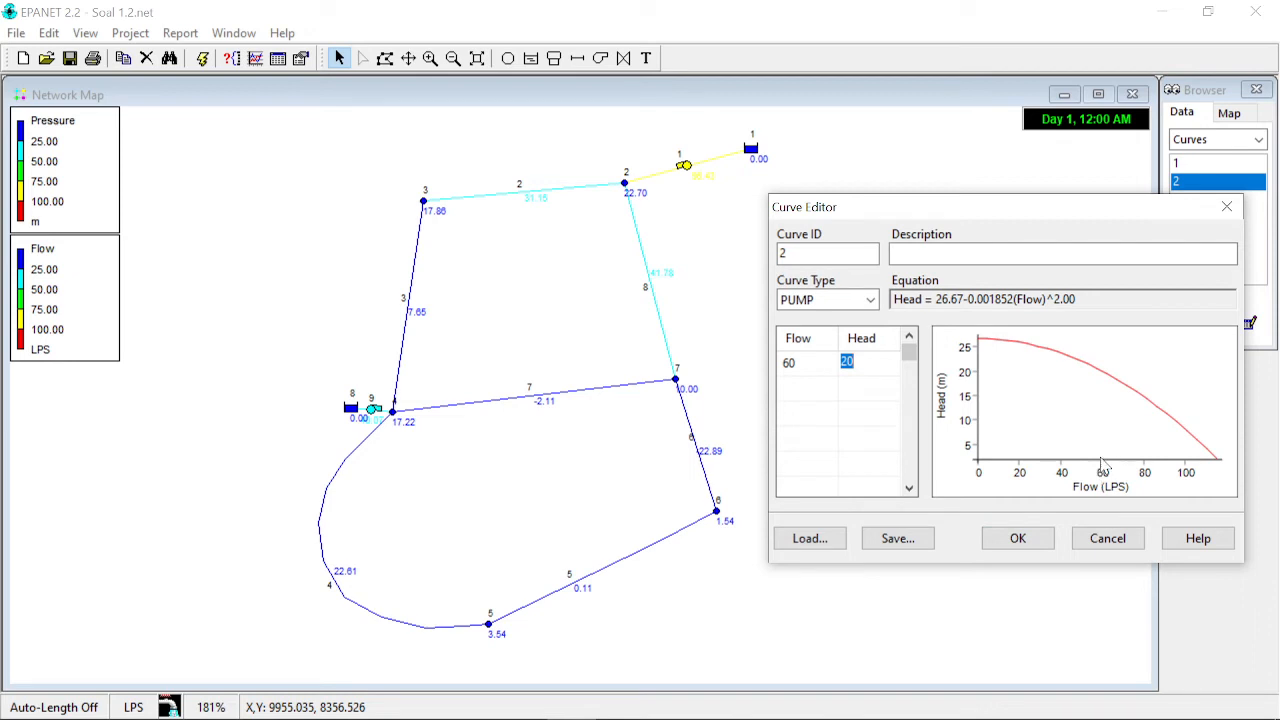
pyautogui.click(1022, 538)
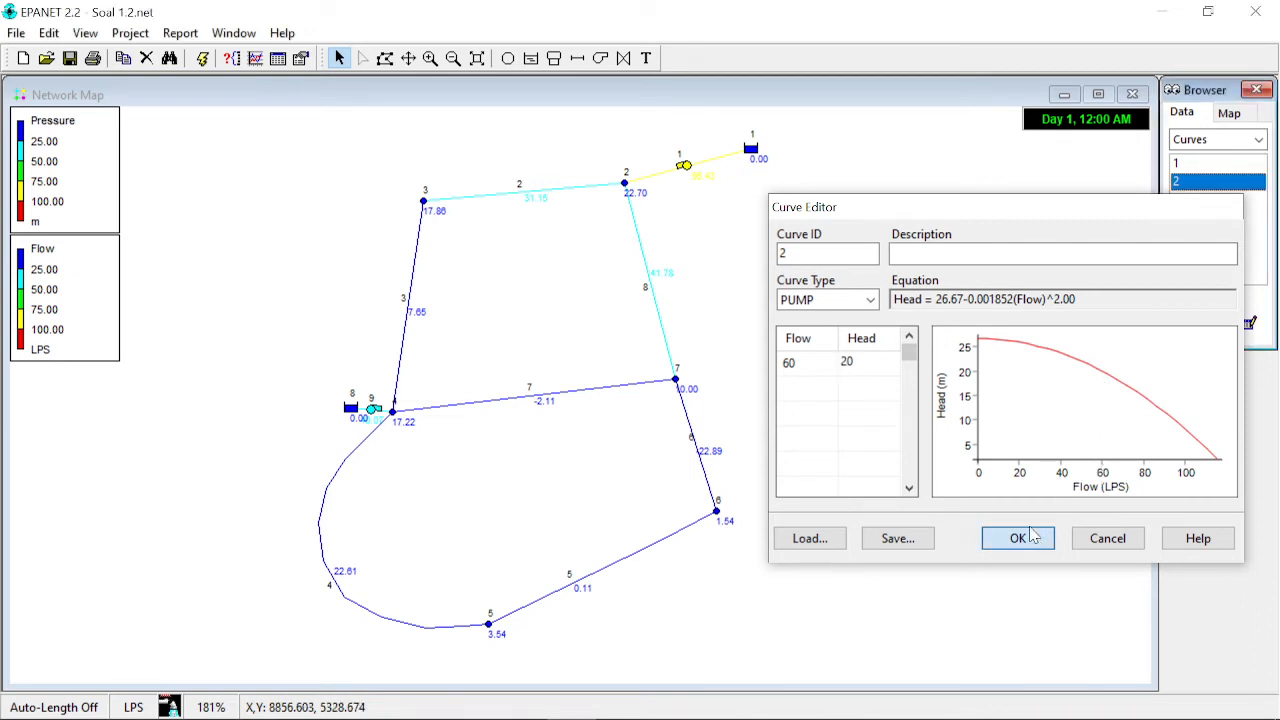
pyautogui.click(202, 58)
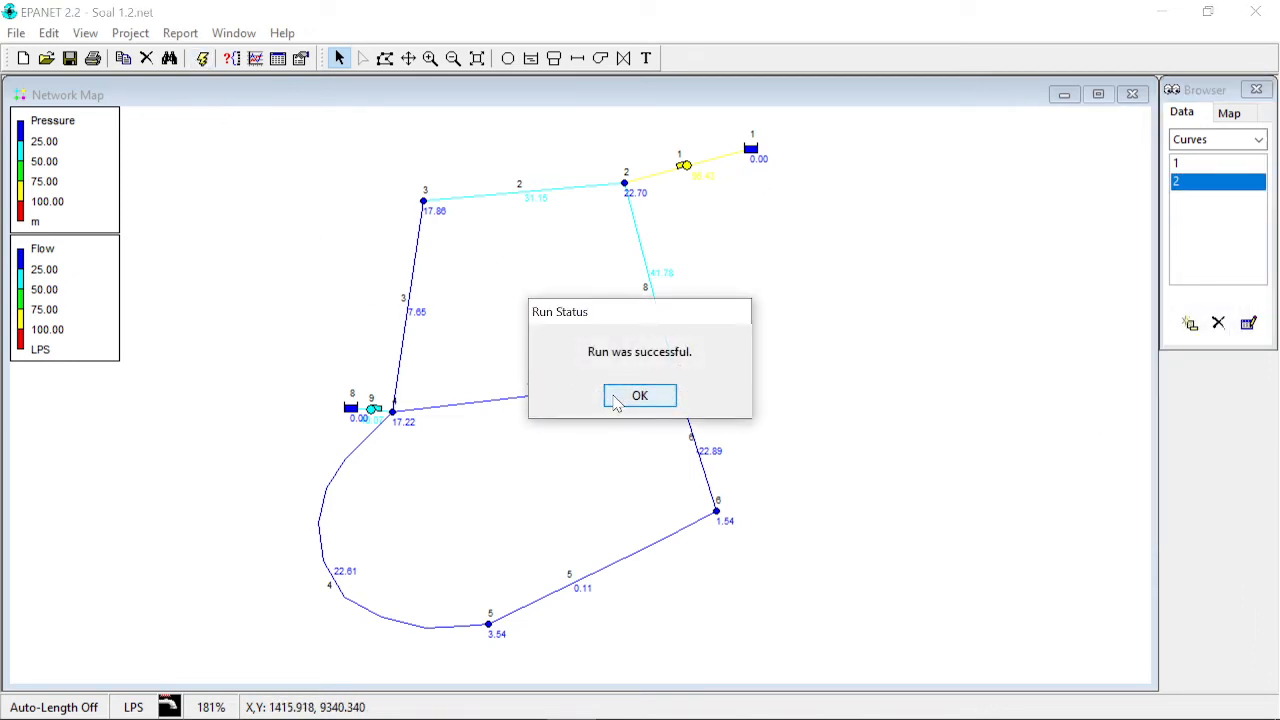
pyautogui.click(617, 400)
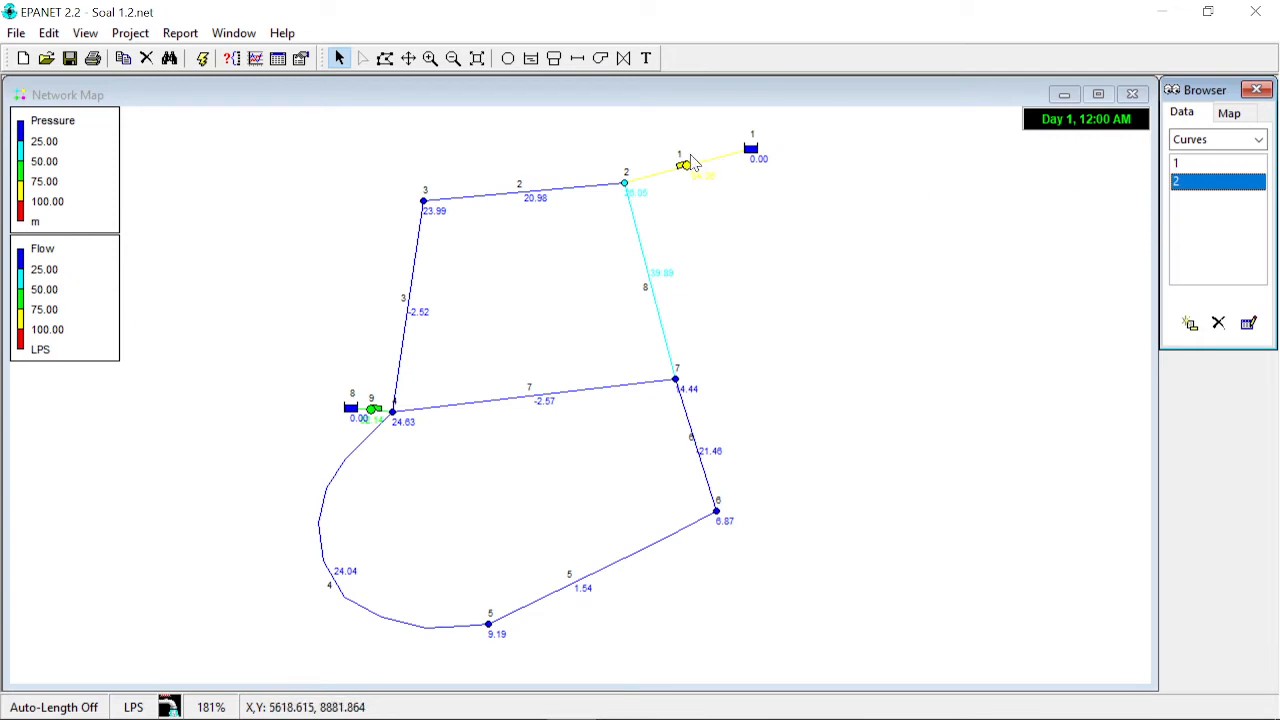
# - Set pump curve 2's head to 25 m at 60 LPS and rerun the hydraulic analysis
pyautogui.moveTo(687, 172)
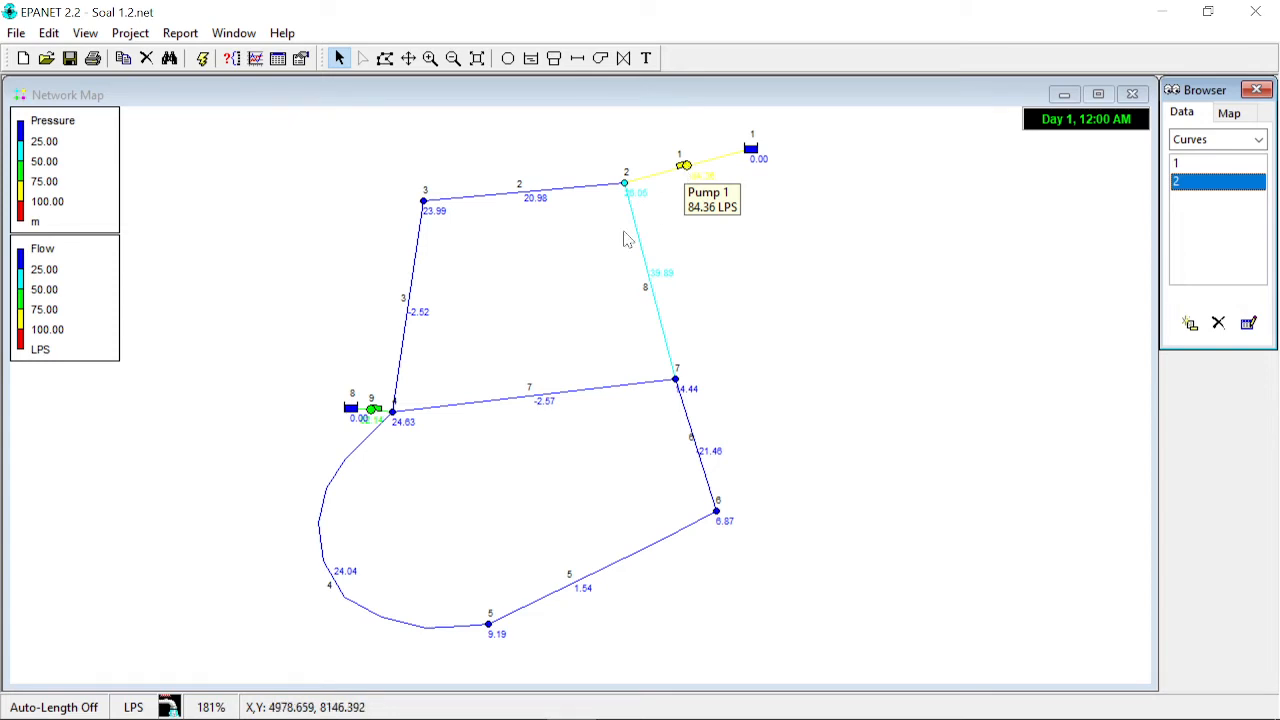
pyautogui.moveTo(375, 420)
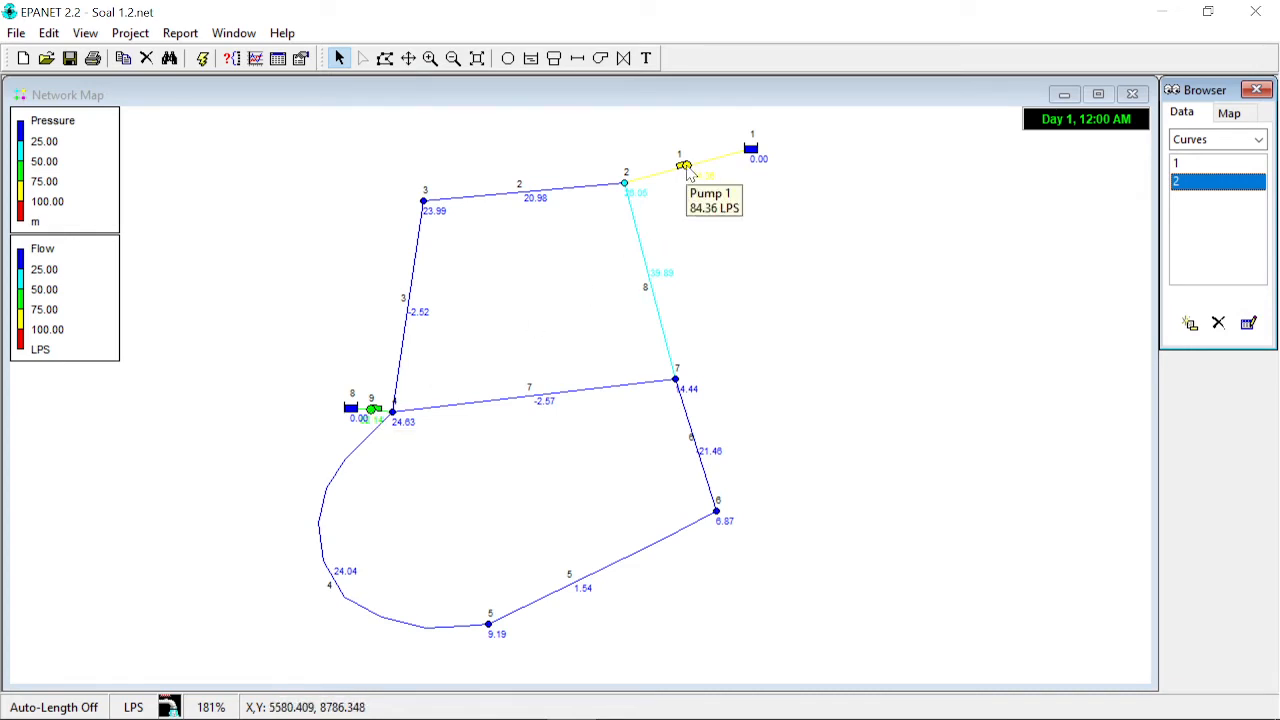
pyautogui.doubleClick(1207, 184)
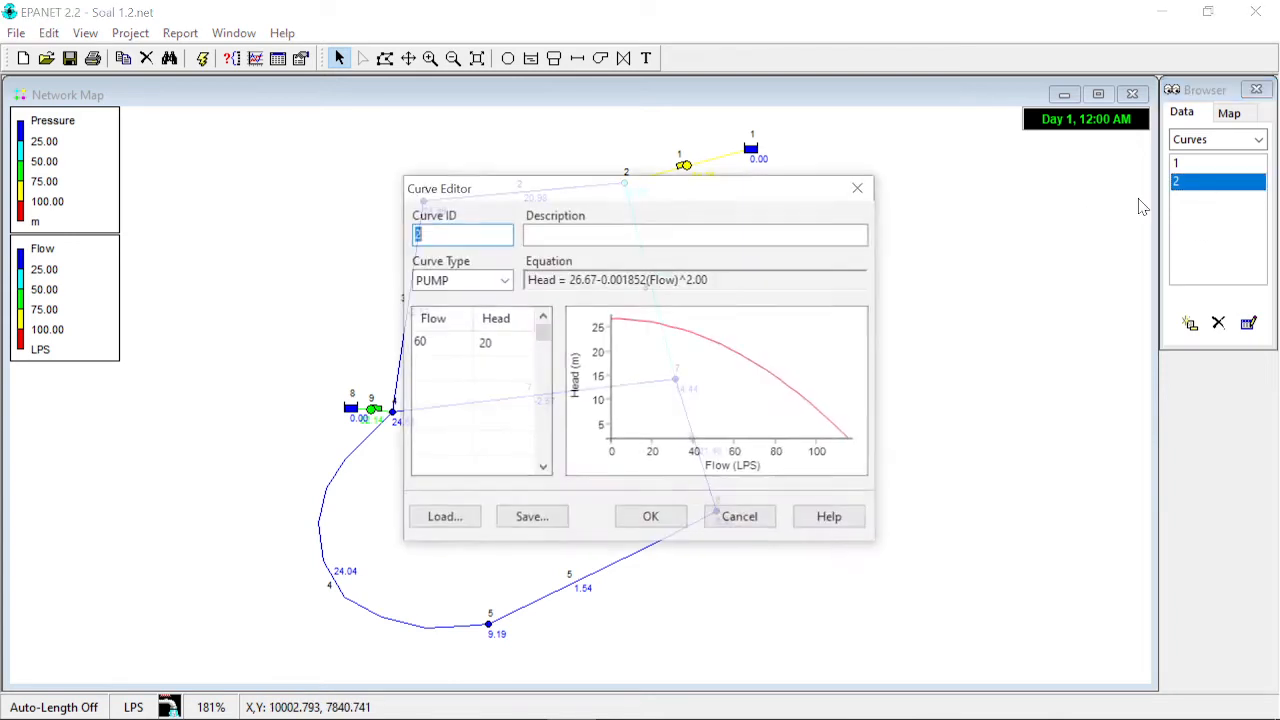
pyautogui.moveTo(645, 190); pyautogui.dragTo(1010, 203)
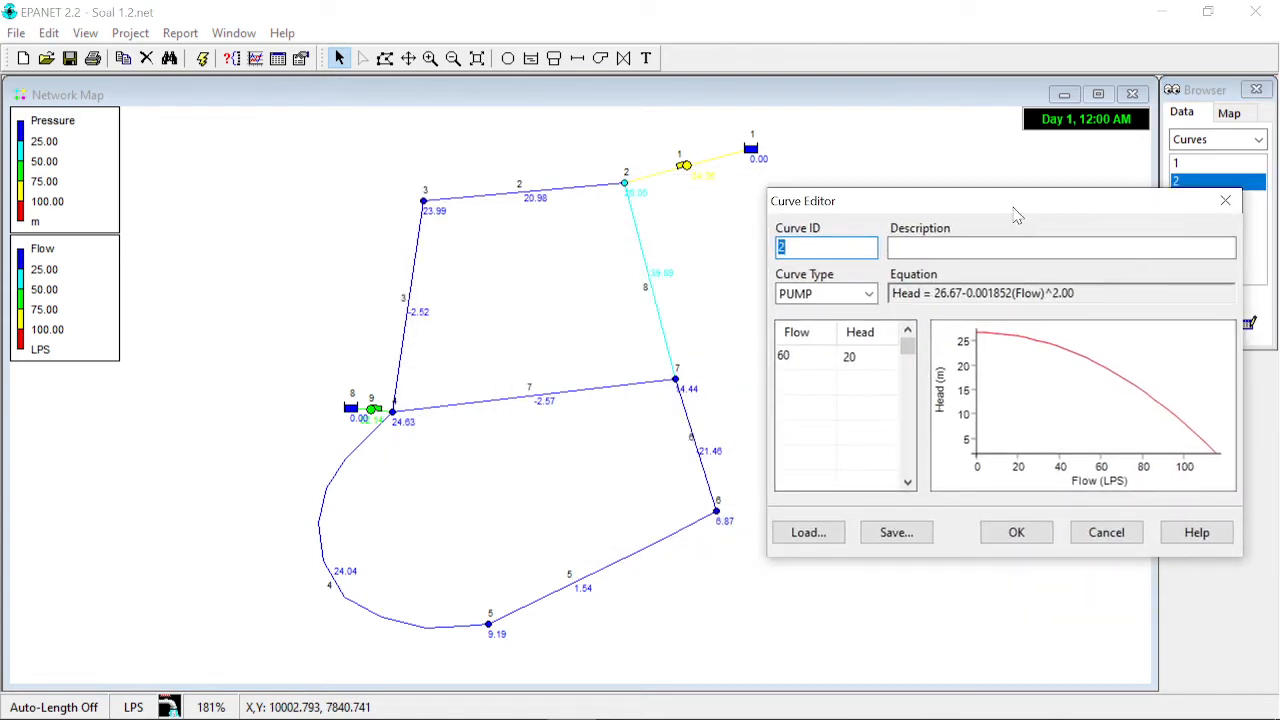
pyautogui.click(868, 356)
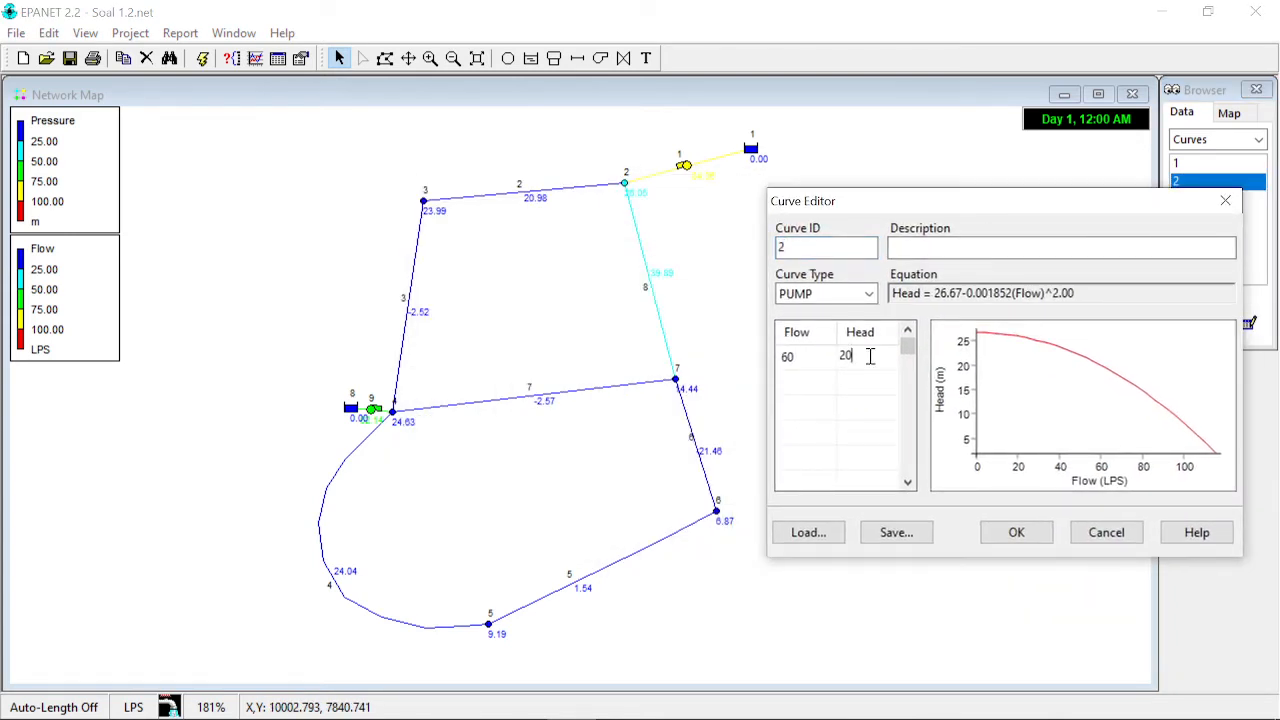
pyautogui.press('Return')
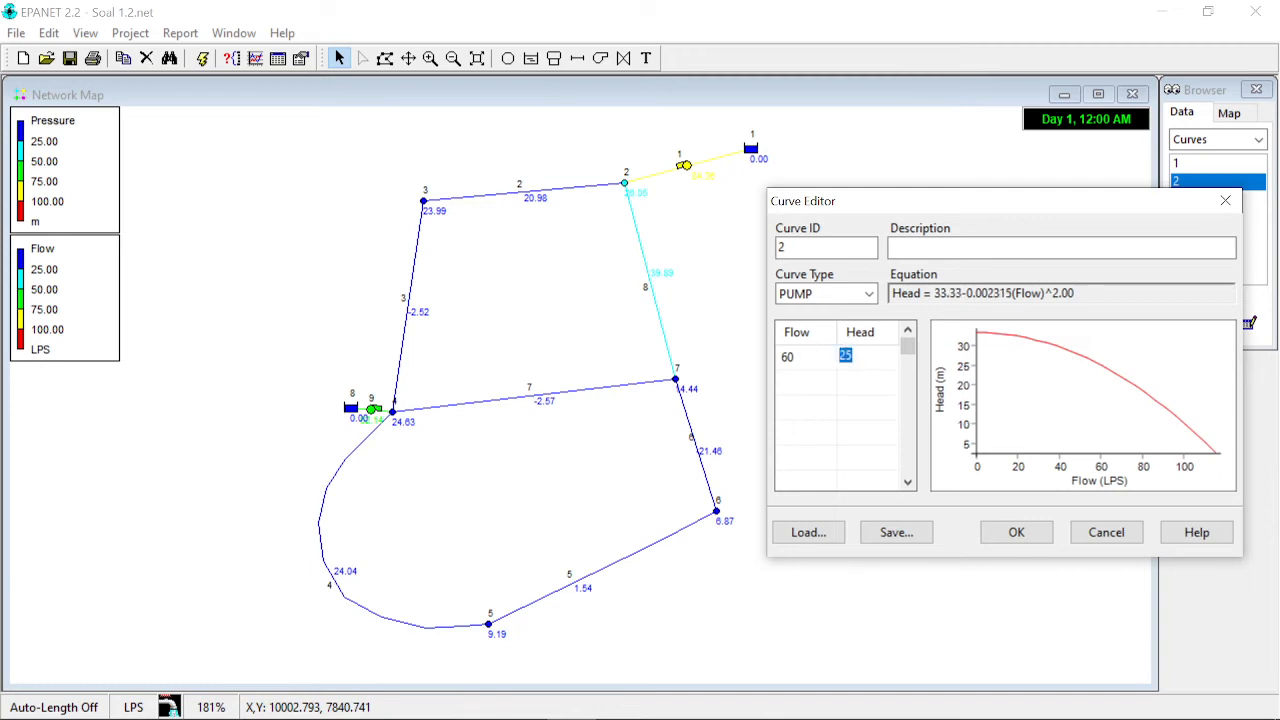
pyautogui.click(1016, 532)
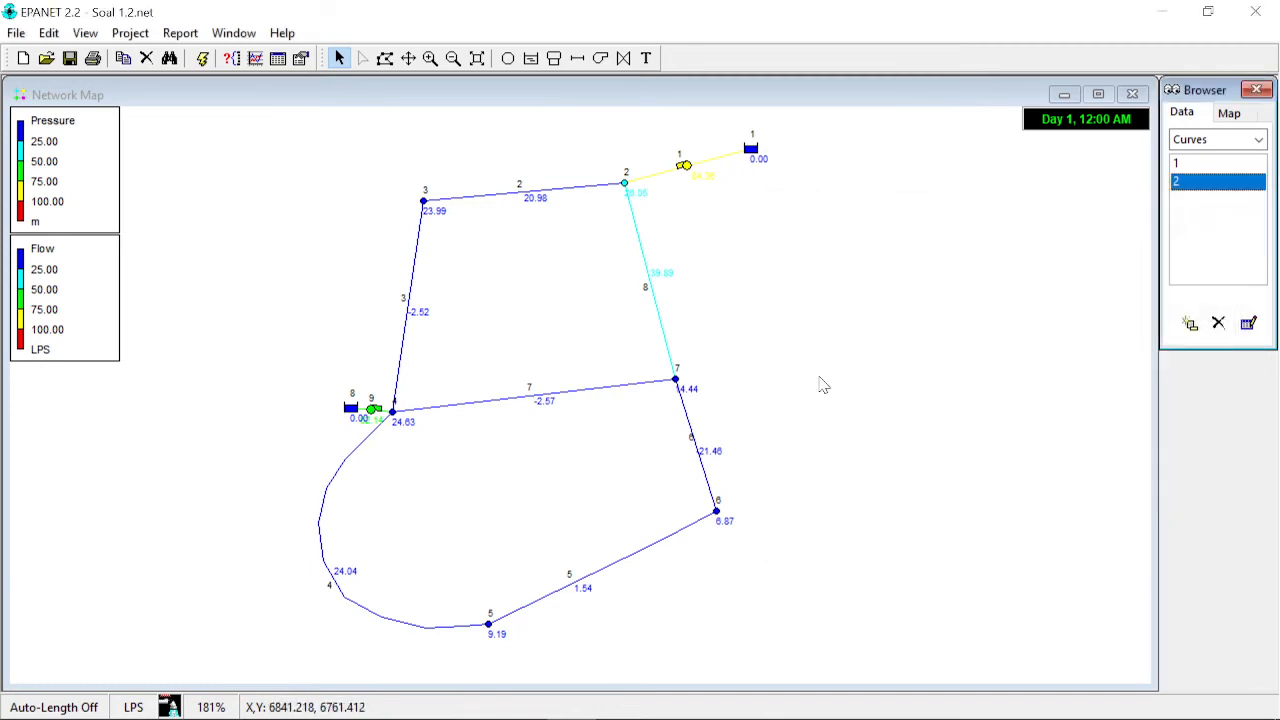
pyautogui.click(202, 58)
pyautogui.click(664, 396)
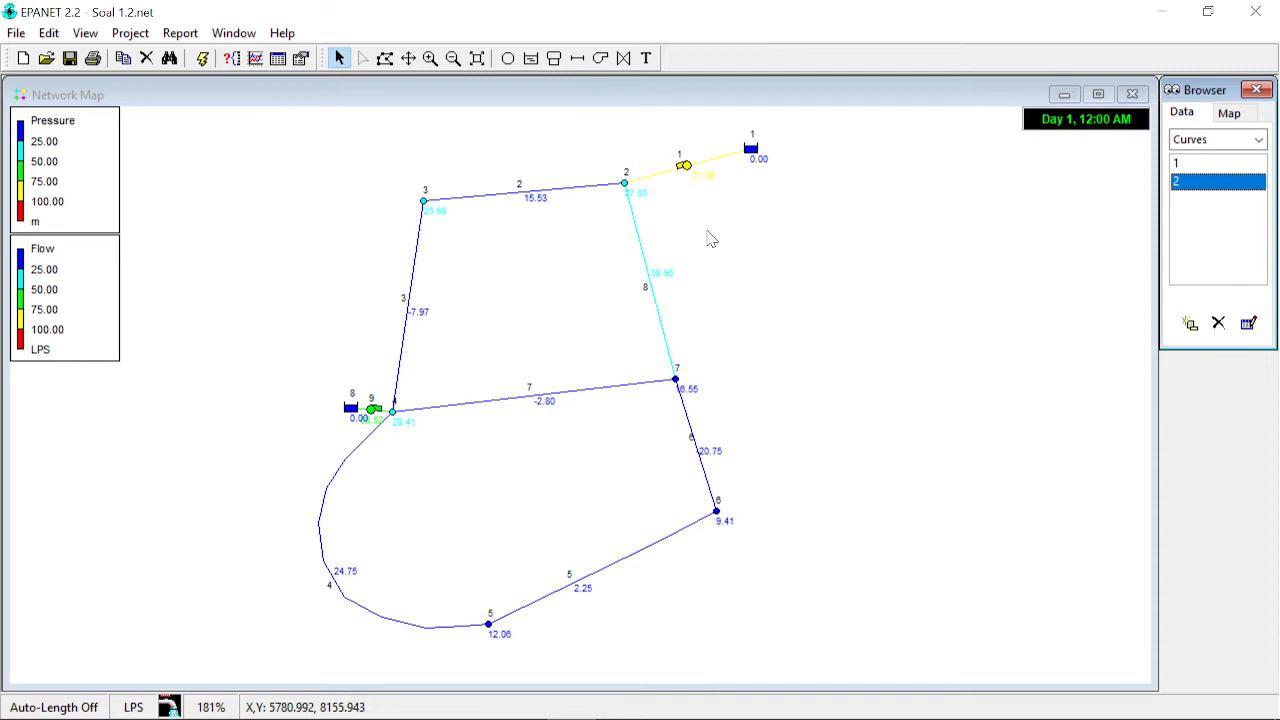
# - Set pump curve 2's head to 27 m at 60 LPS and rerun the hydraulic analysis
pyautogui.click(685, 167)
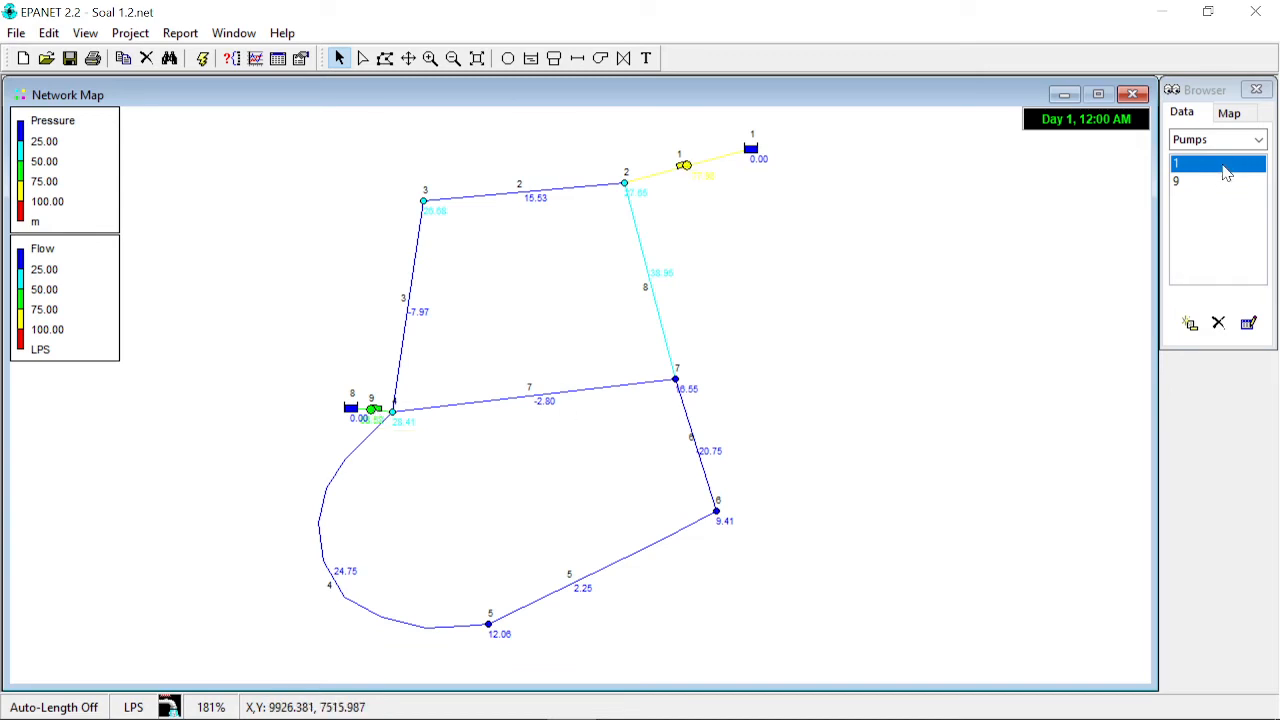
pyautogui.click(1258, 140)
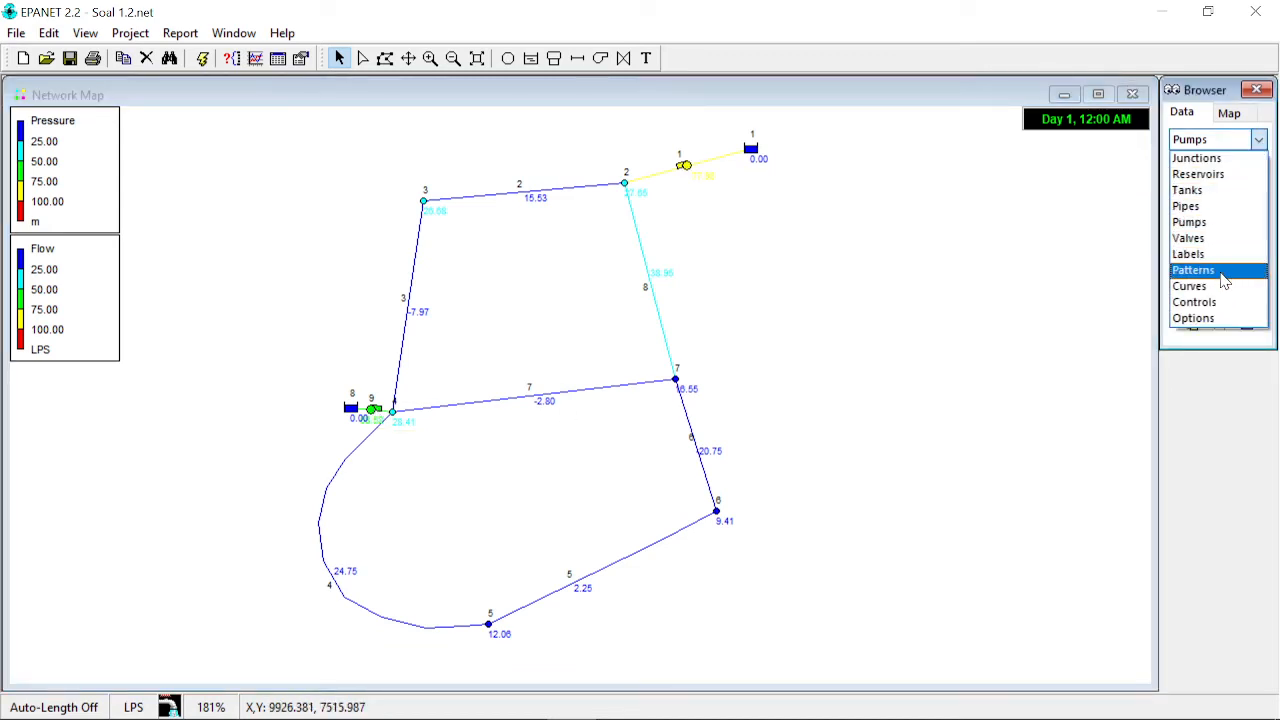
pyautogui.click(1224, 286)
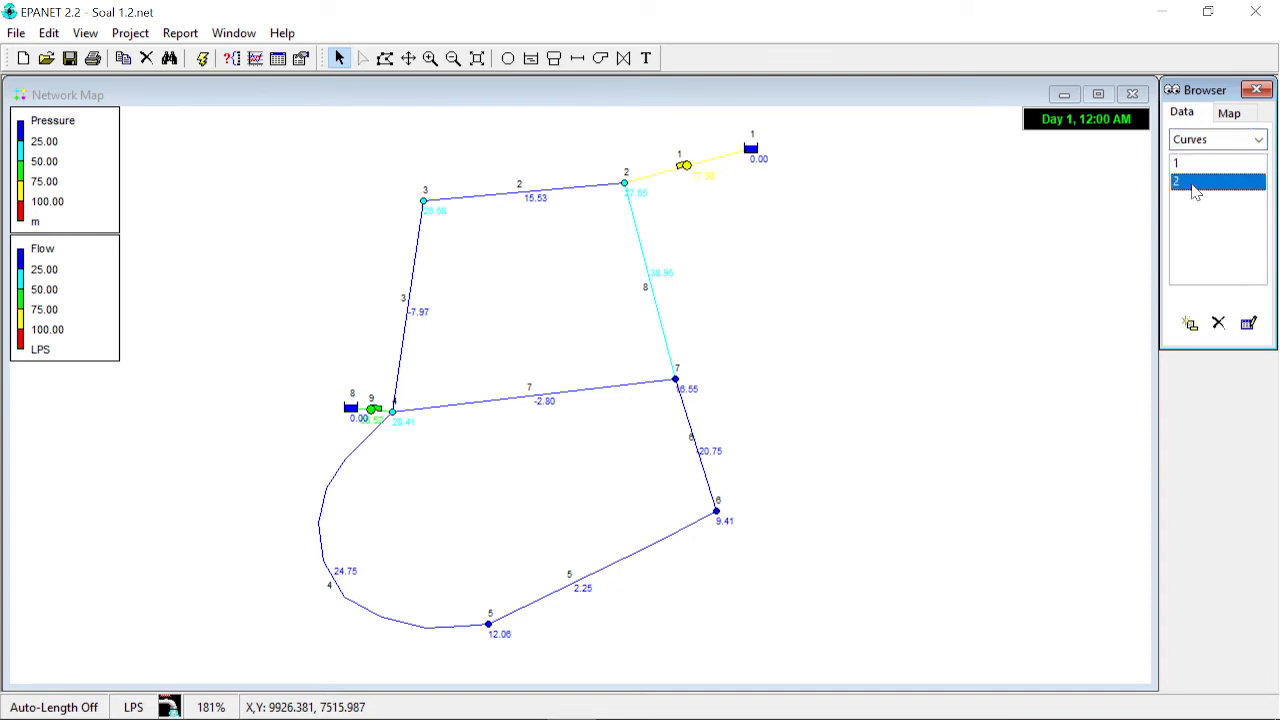
pyautogui.doubleClick(1196, 192)
pyautogui.click(513, 347)
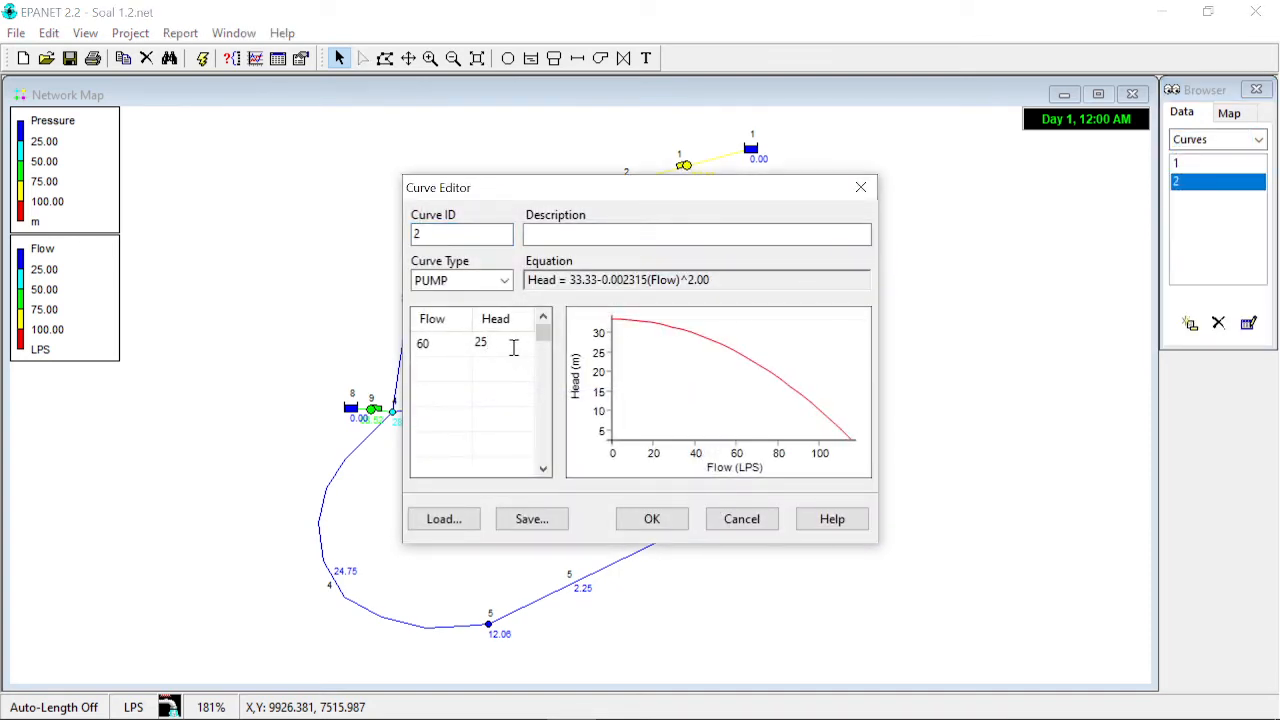
pyautogui.press('BackSpace')
pyautogui.write('7')
pyautogui.press('Return')
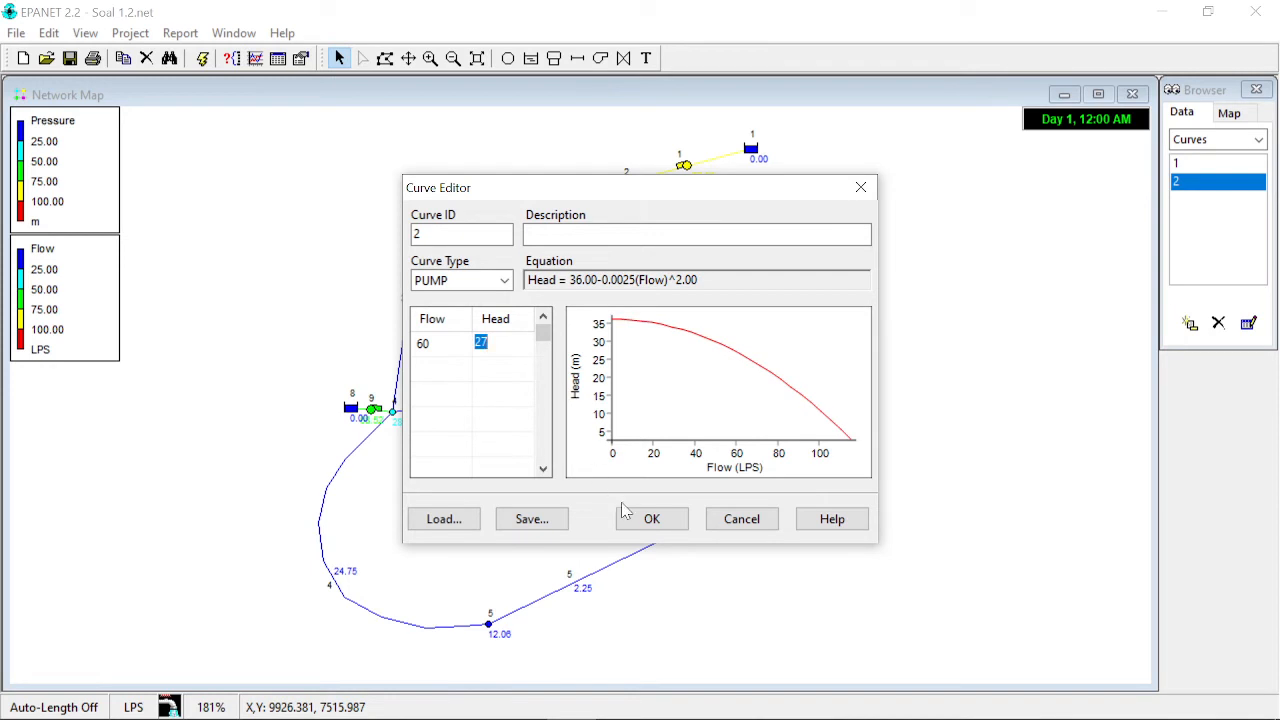
pyautogui.click(645, 520)
pyautogui.click(203, 62)
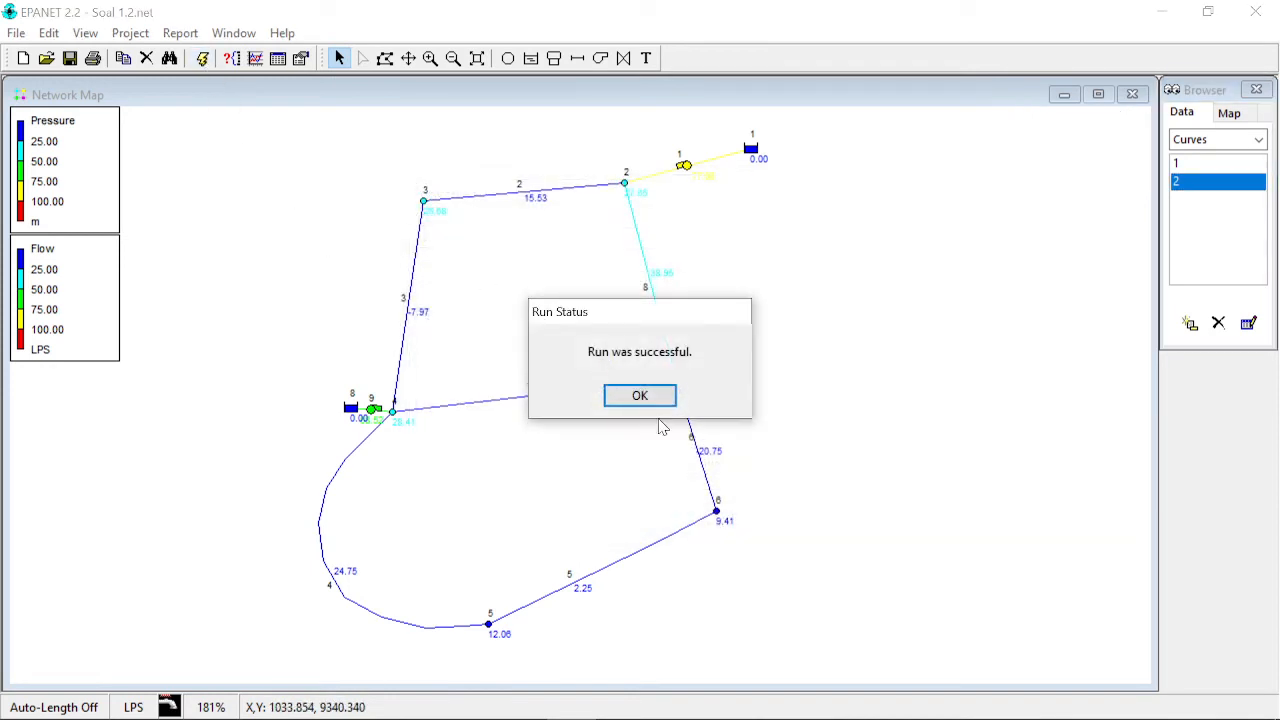
pyautogui.click(645, 398)
# - Check the flows of pipe 7 and both pumps on the network map
pyautogui.moveTo(689, 176)
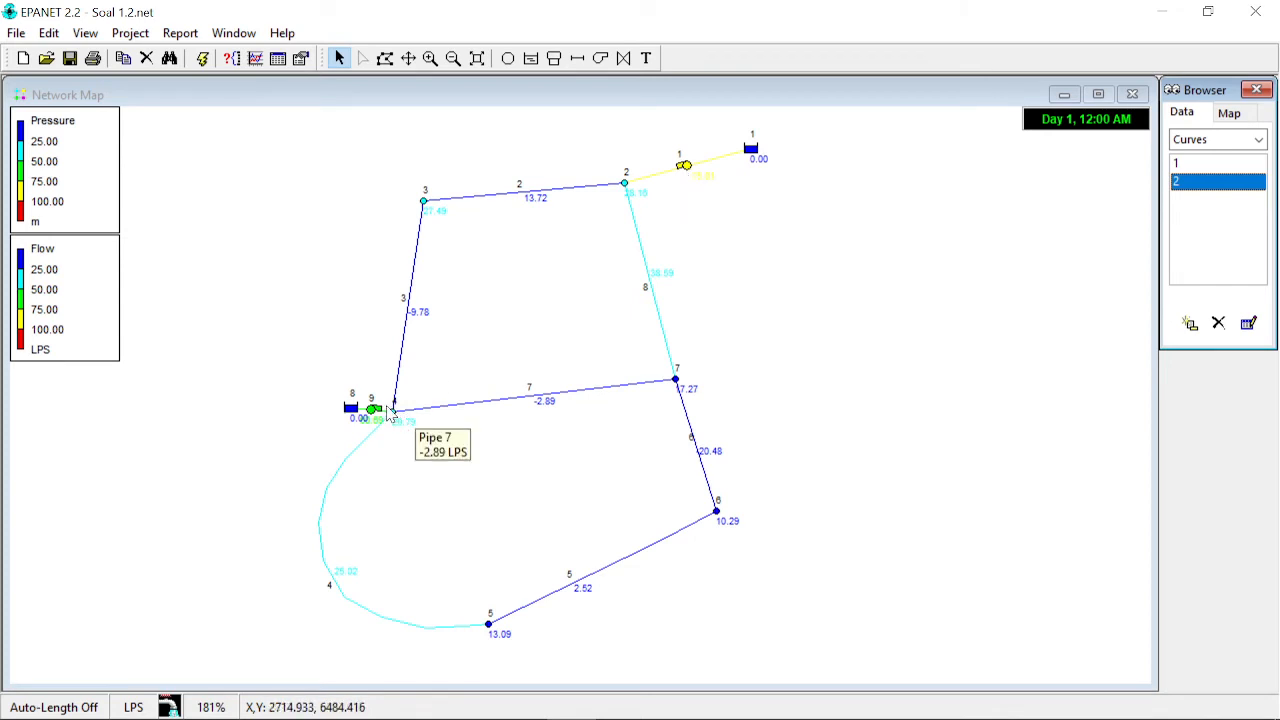
pyautogui.moveTo(376, 418)
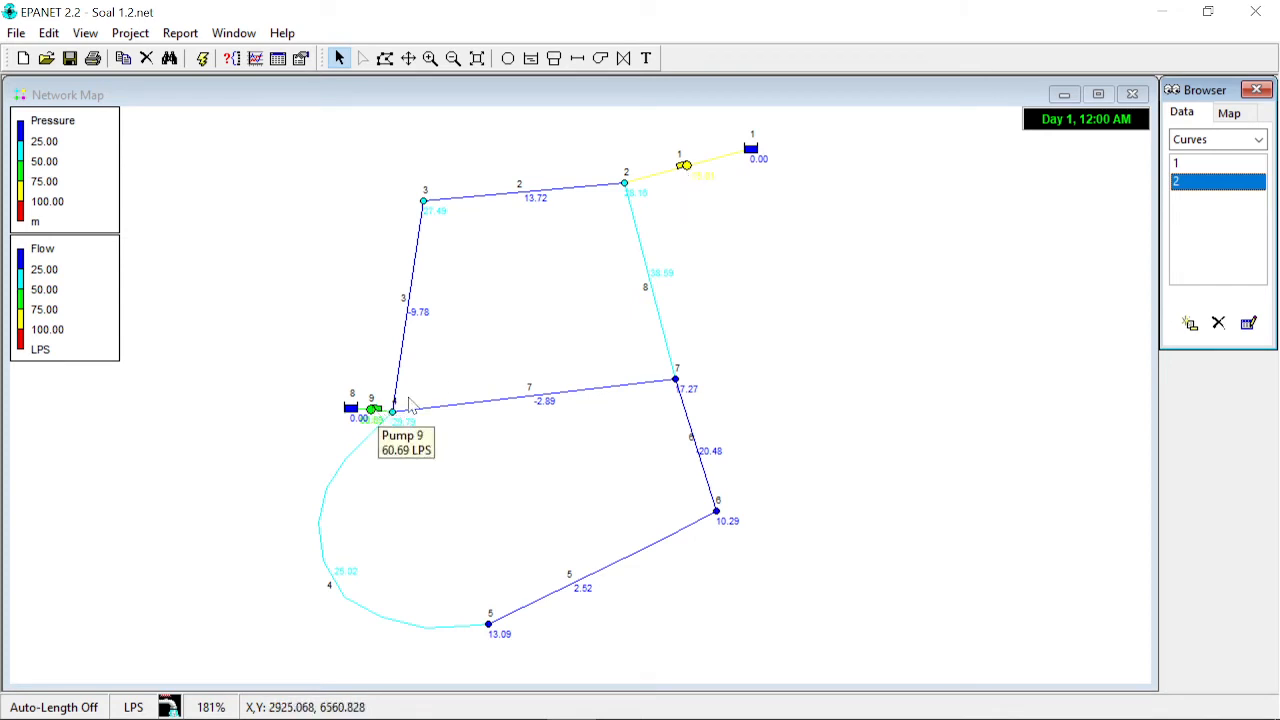
pyautogui.click(789, 270)
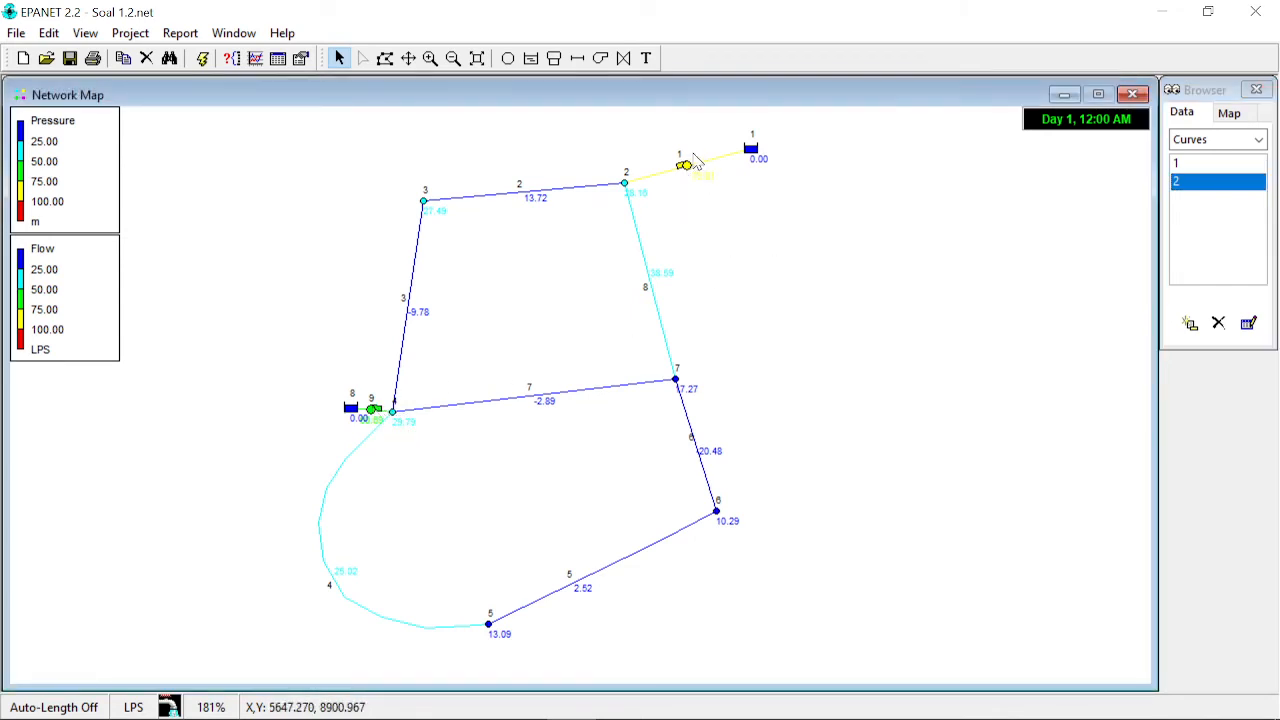
pyautogui.moveTo(686, 172)
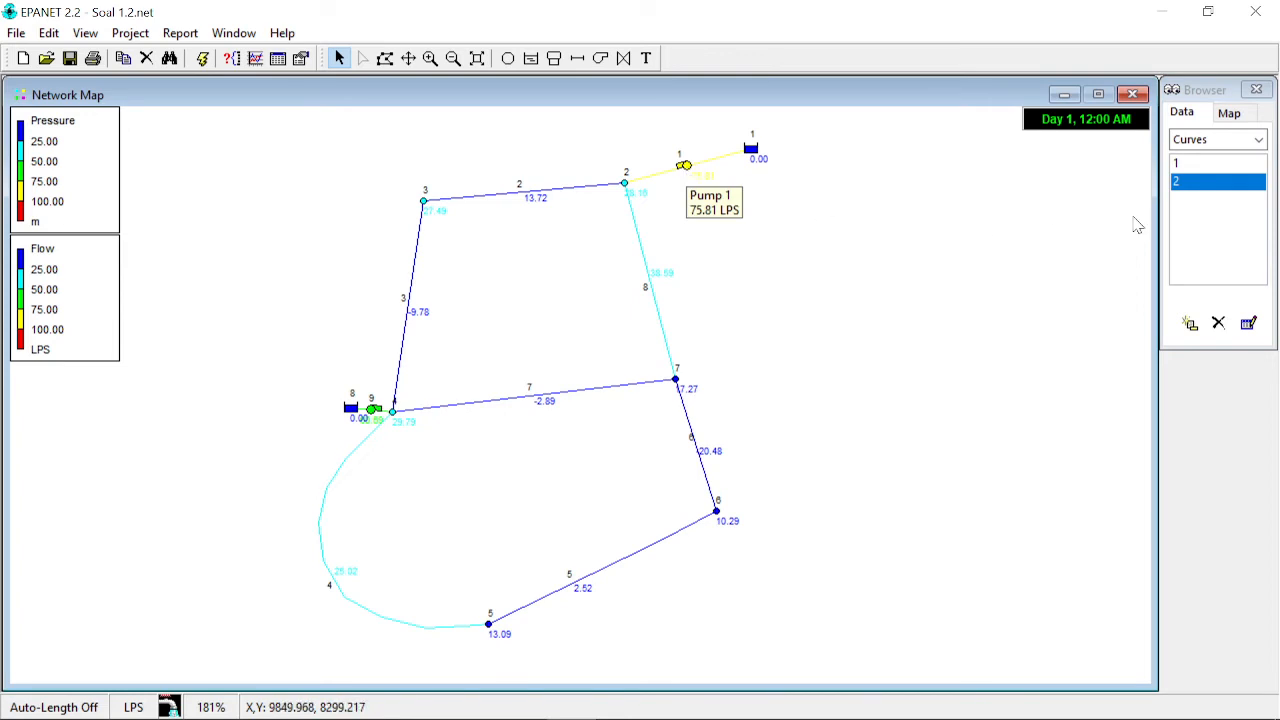
# - Open pump curve 1 in the Curve Editor to inspect its flow and head, then close it
pyautogui.doubleClick(1190, 167)
pyautogui.moveTo(722, 190); pyautogui.dragTo(1061, 219)
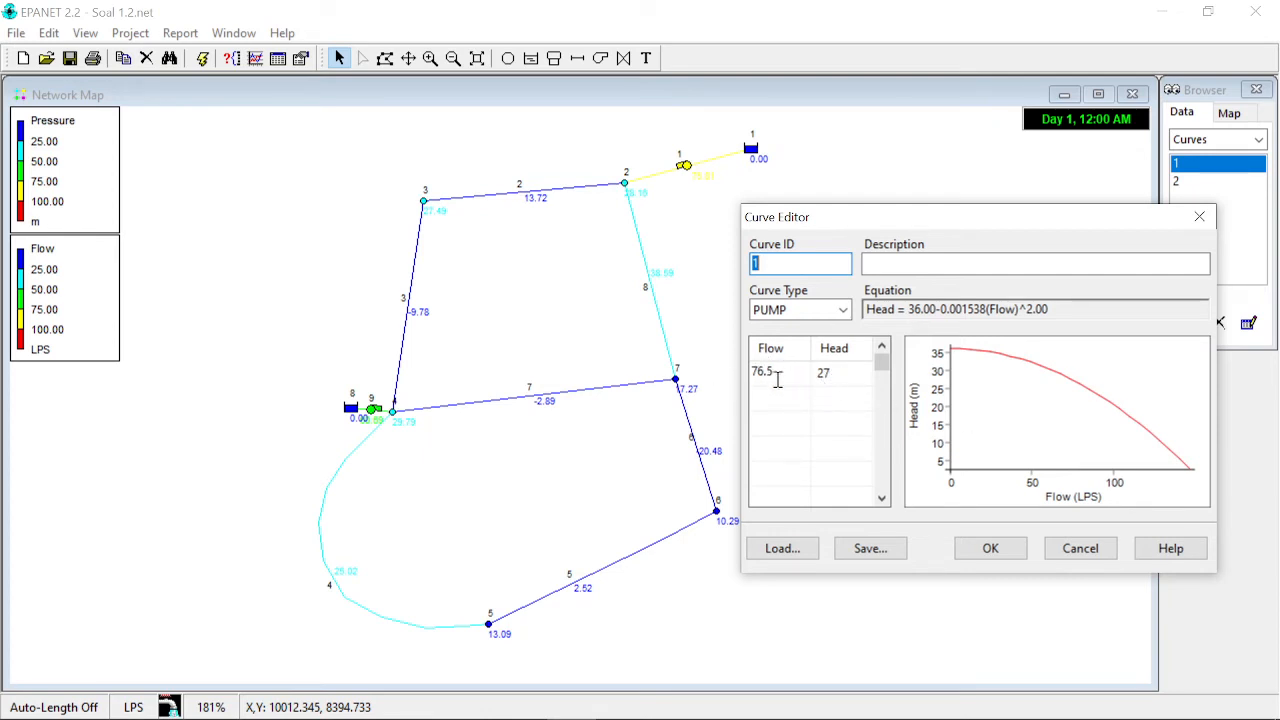
pyautogui.click(998, 552)
pyautogui.click(926, 412)
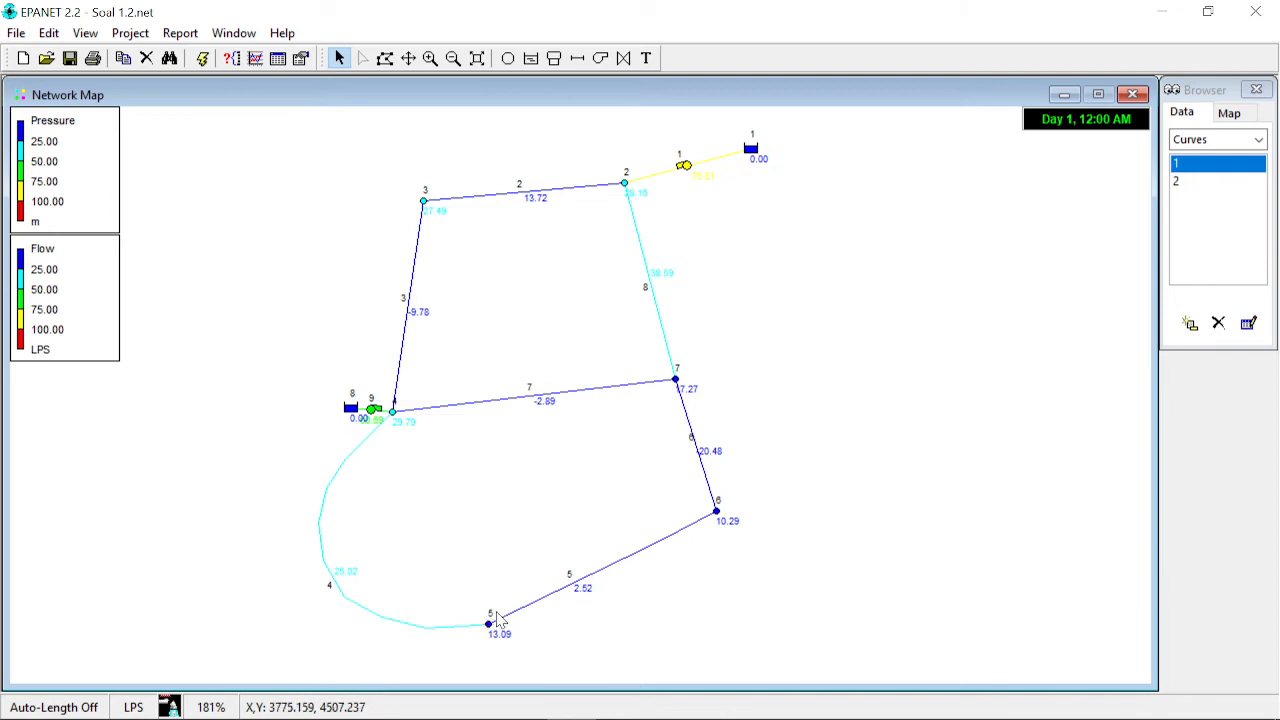
# - Check junction 6's pressure and reread the exercise's pressure criteria on the web page
pyautogui.click(717, 514)
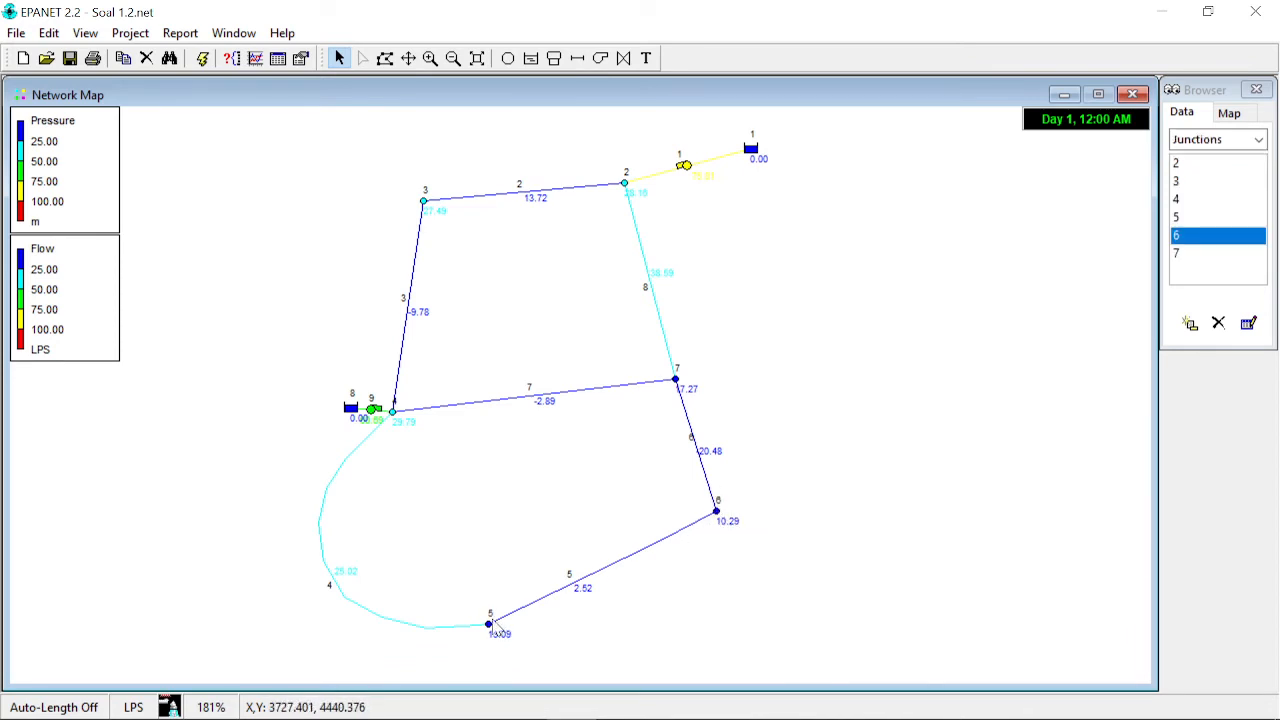
pyautogui.moveTo(487, 625)
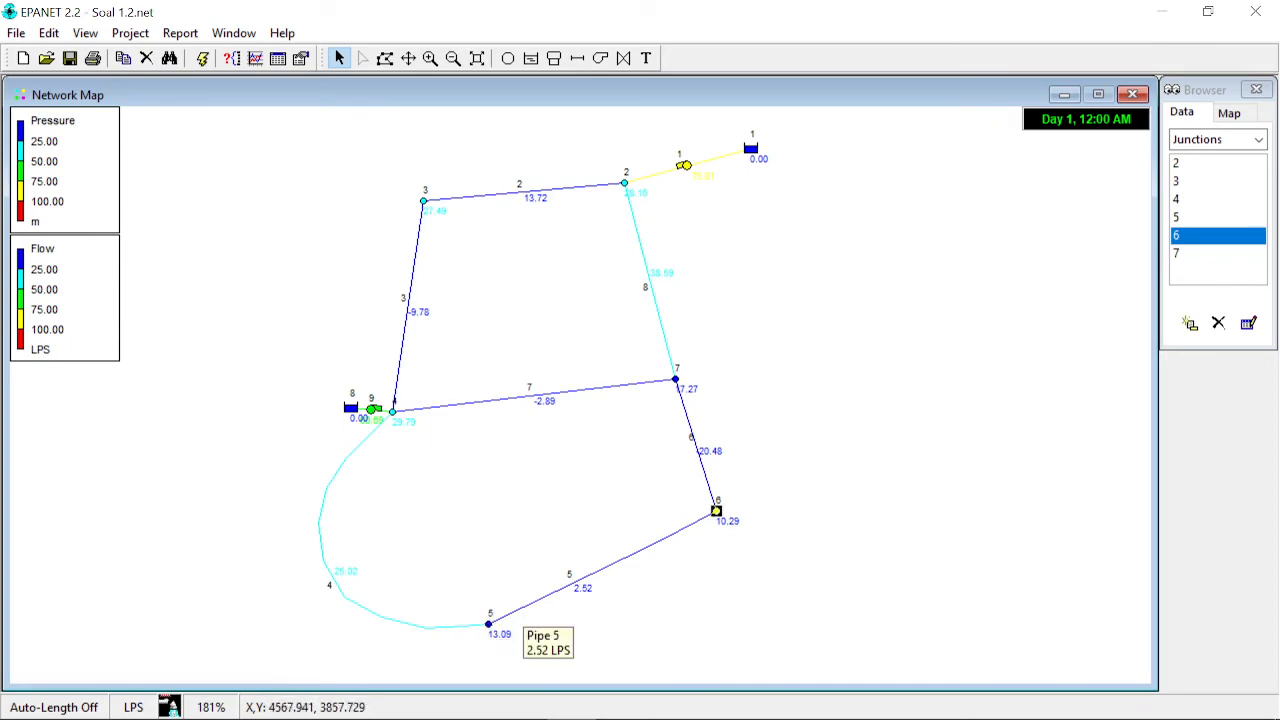
pyautogui.click(622, 706)
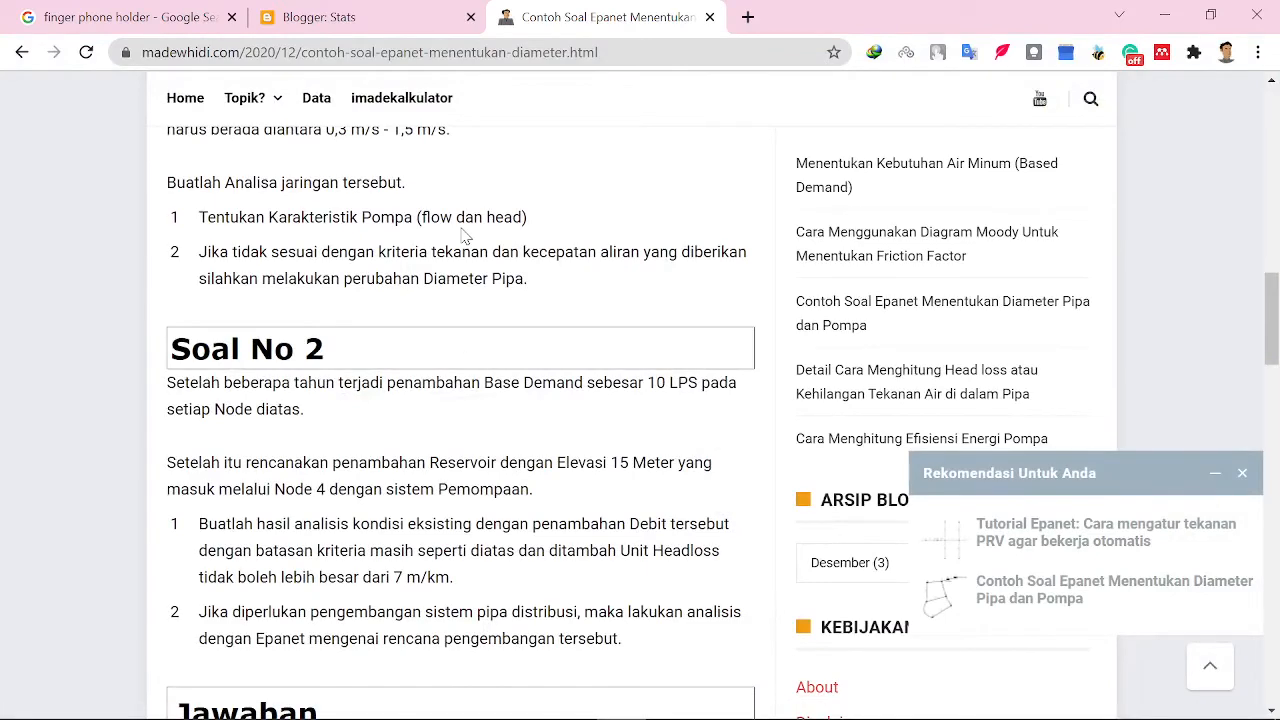
pyautogui.scroll(1, 463, 235)
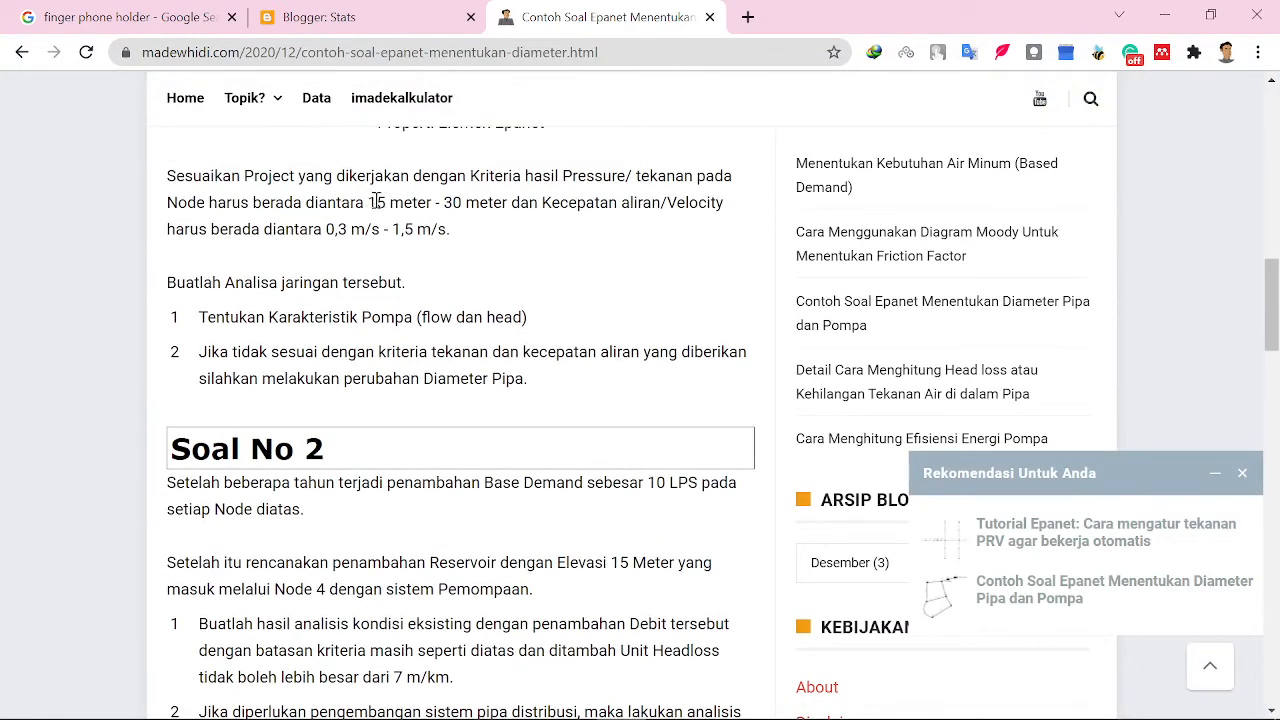
pyautogui.moveTo(372, 202); pyautogui.dragTo(388, 202)
pyautogui.click(1164, 16)
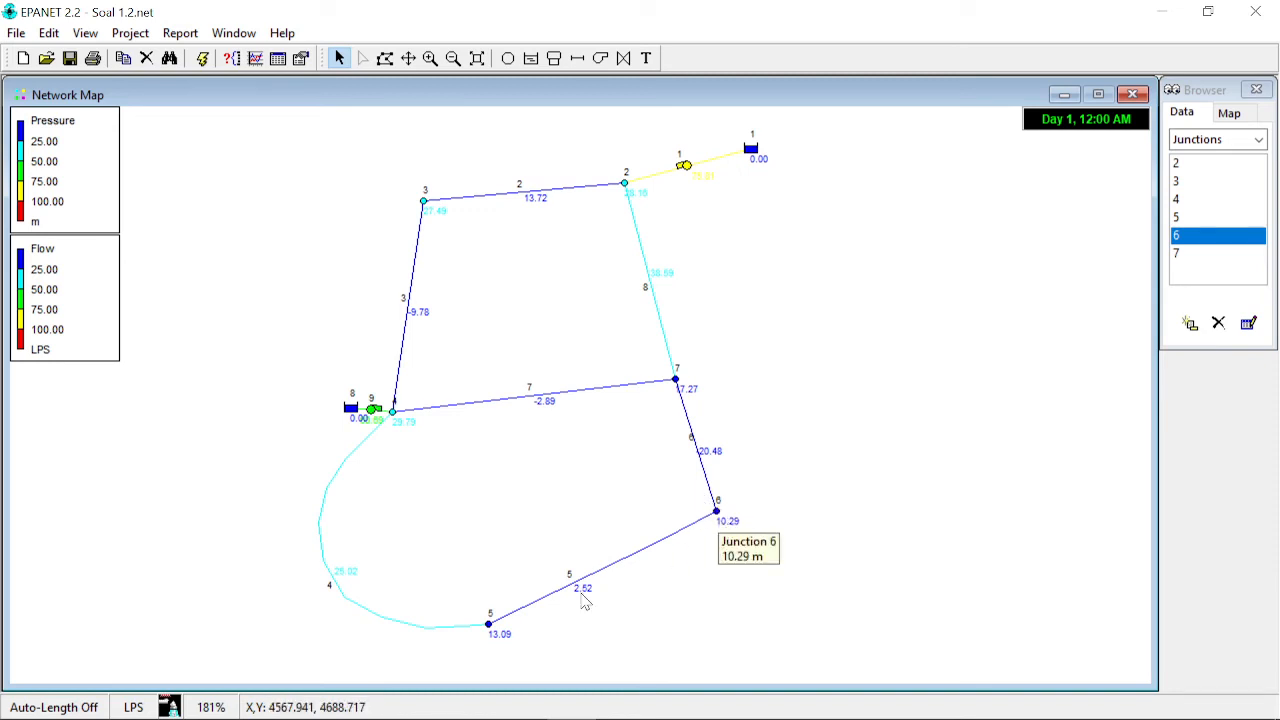
# - Set pump curve 2's head to 35 m at 60 LPS and rerun the hydraulic analysis
pyautogui.click(372, 409)
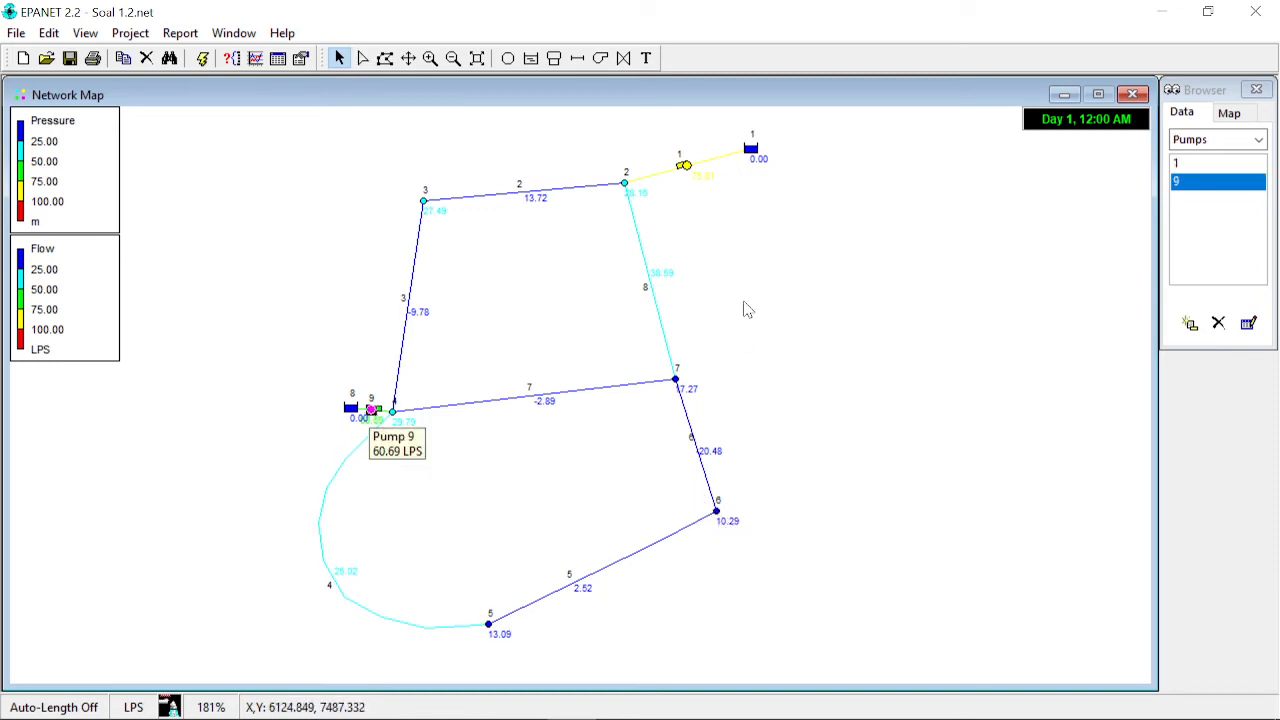
pyautogui.click(1258, 139)
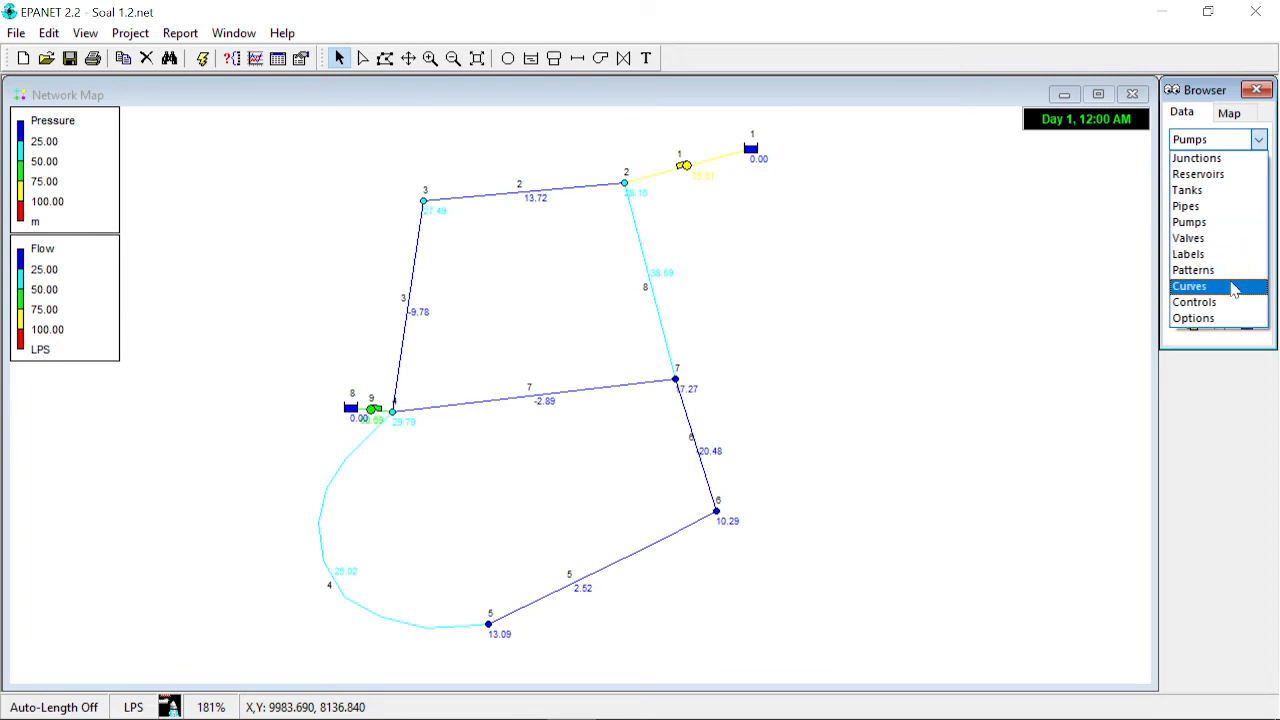
pyautogui.click(1190, 287)
pyautogui.doubleClick(1200, 181)
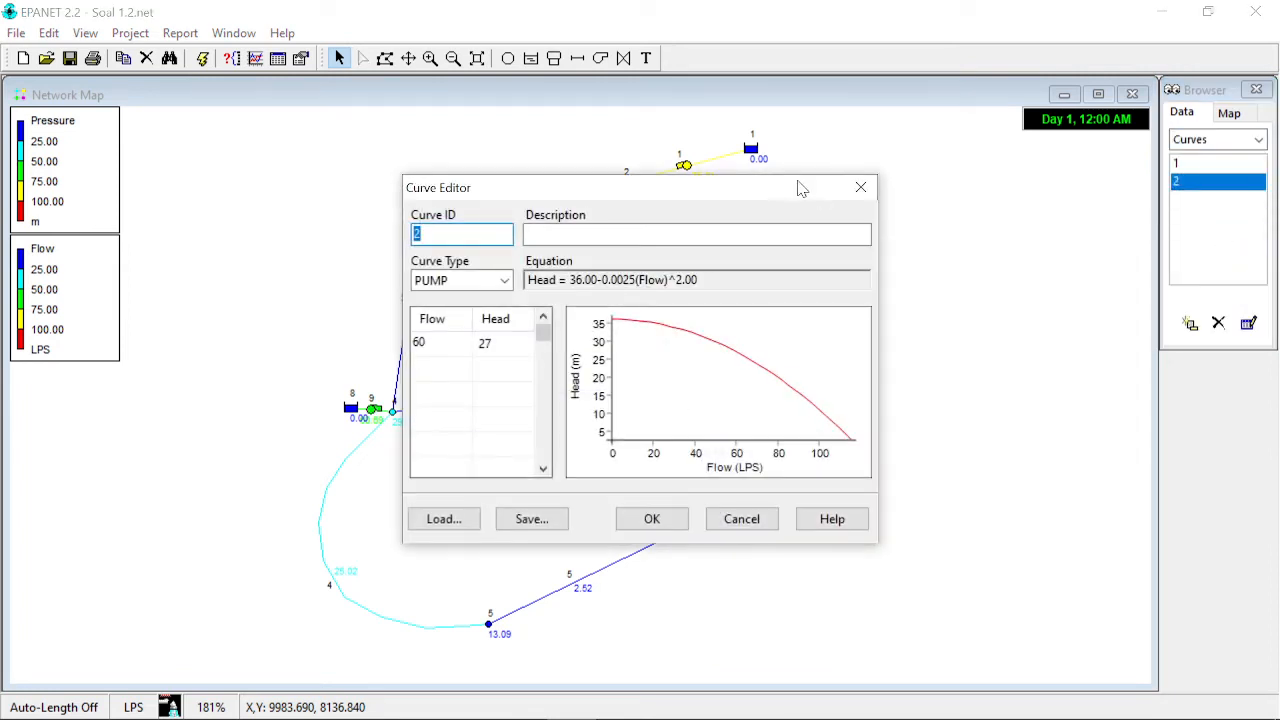
pyautogui.moveTo(800, 188); pyautogui.dragTo(1163, 184)
pyautogui.click(860, 337)
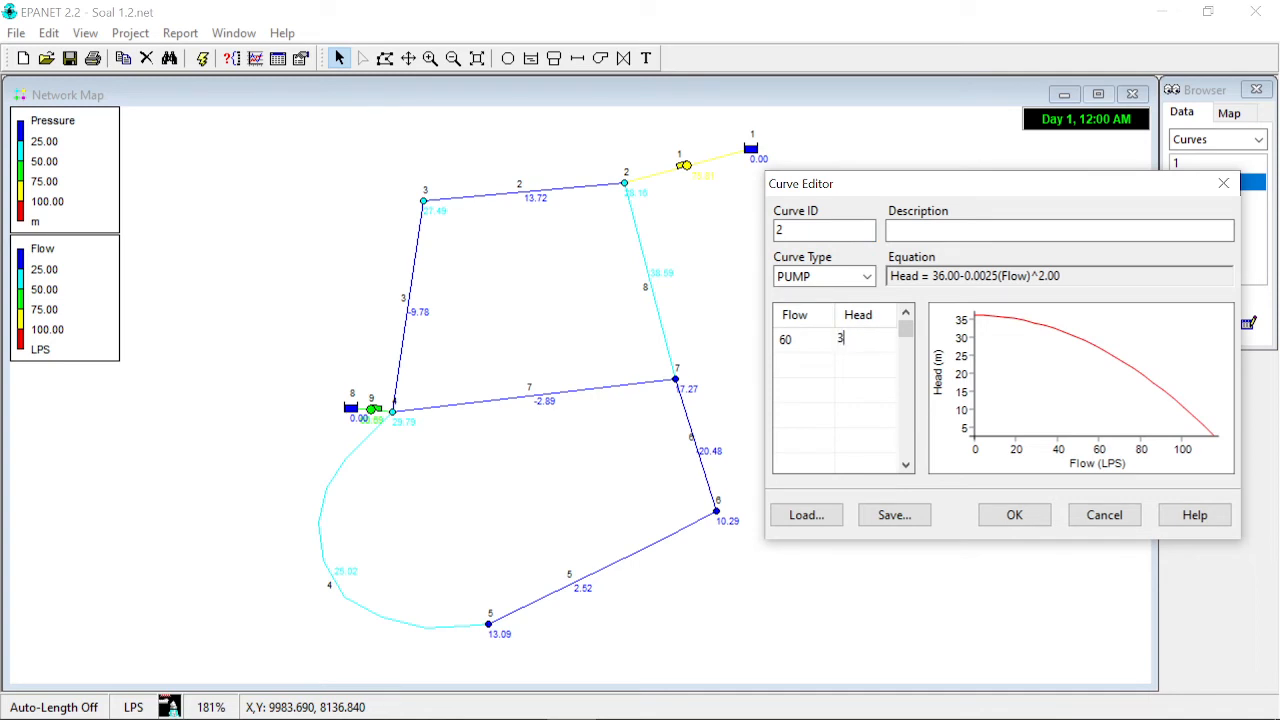
pyautogui.click(1016, 515)
pyautogui.click(201, 58)
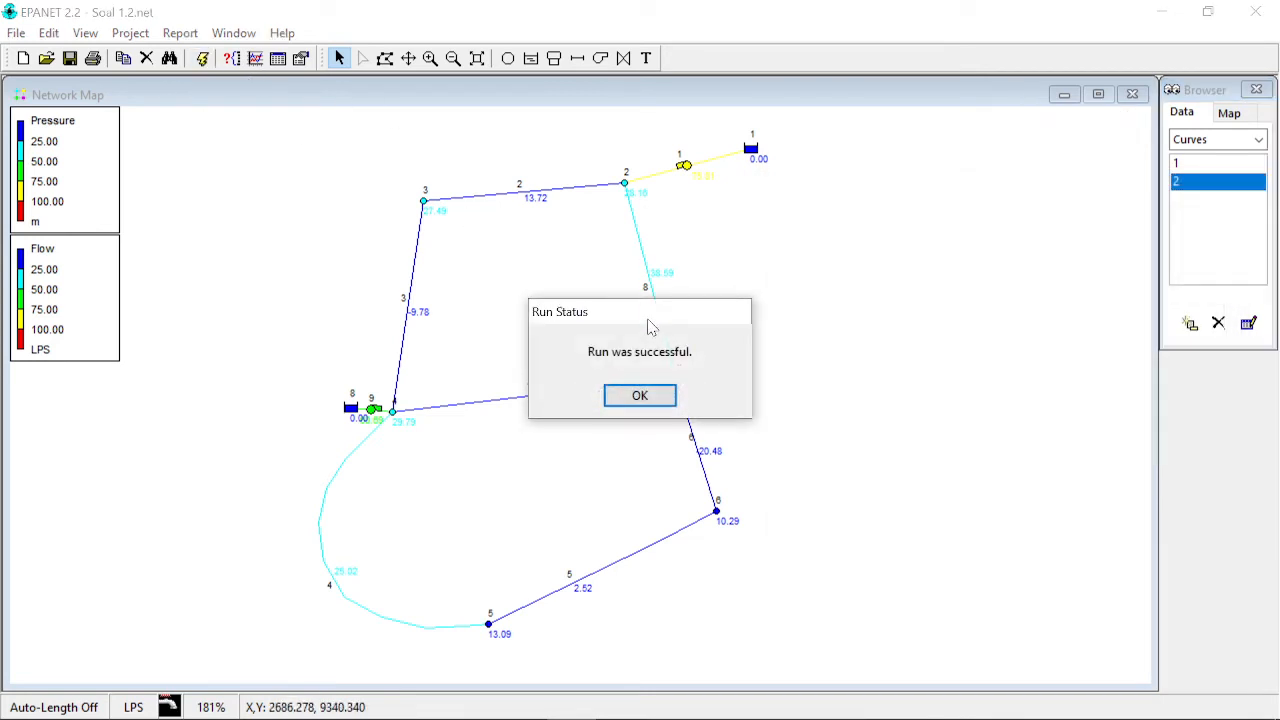
pyautogui.click(646, 395)
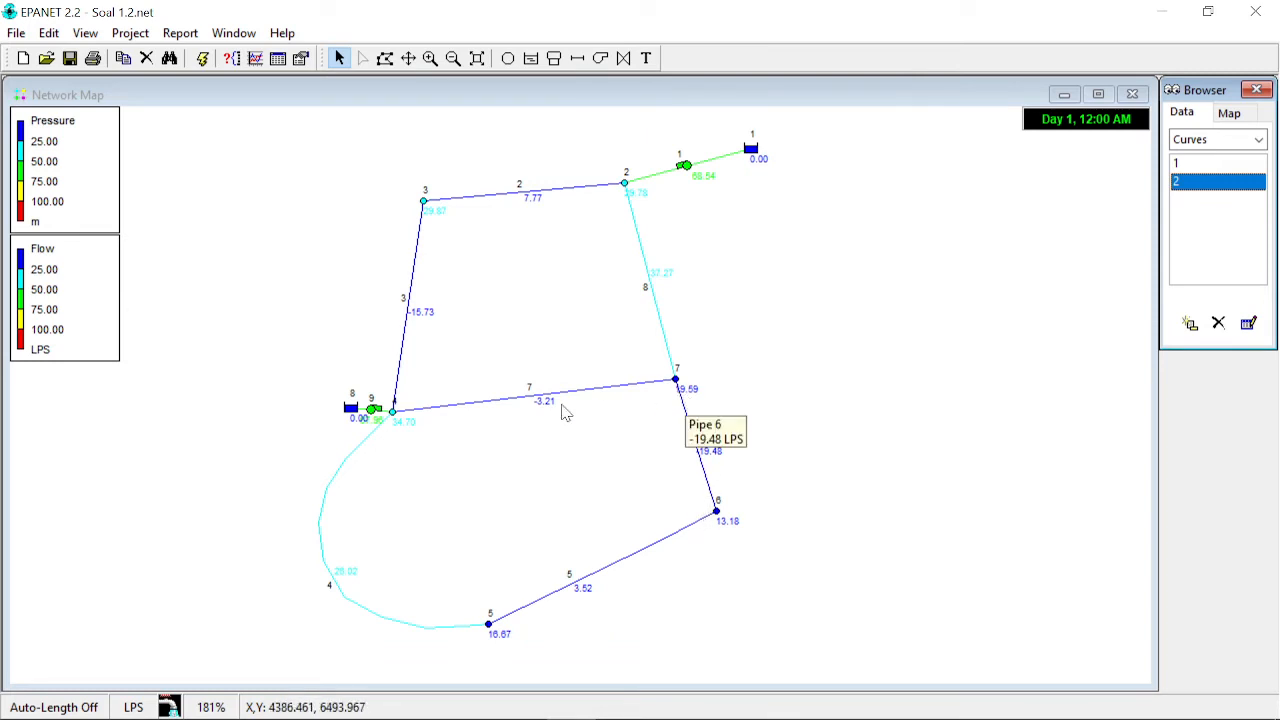
# - Restore pump curve 2's head to 27 m at 60 LPS and rerun the hydraulic analysis
pyautogui.moveTo(379, 412)
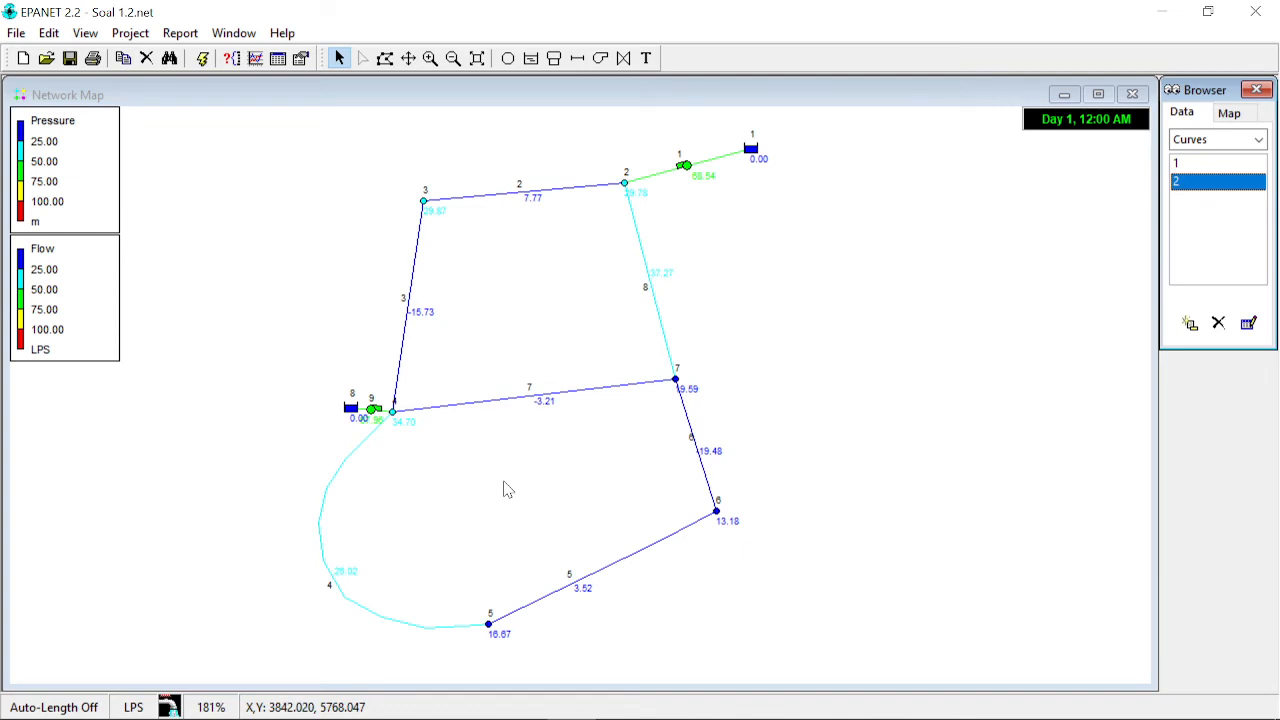
pyautogui.doubleClick(1236, 182)
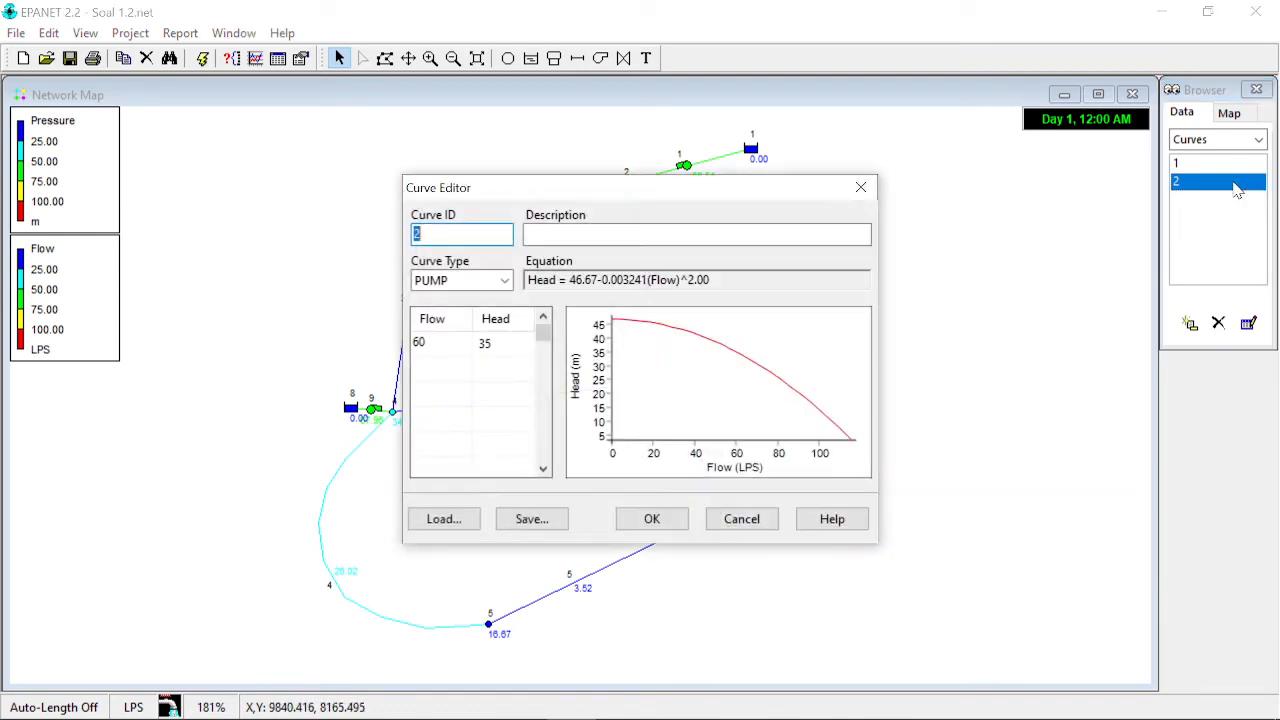
pyautogui.click(495, 346)
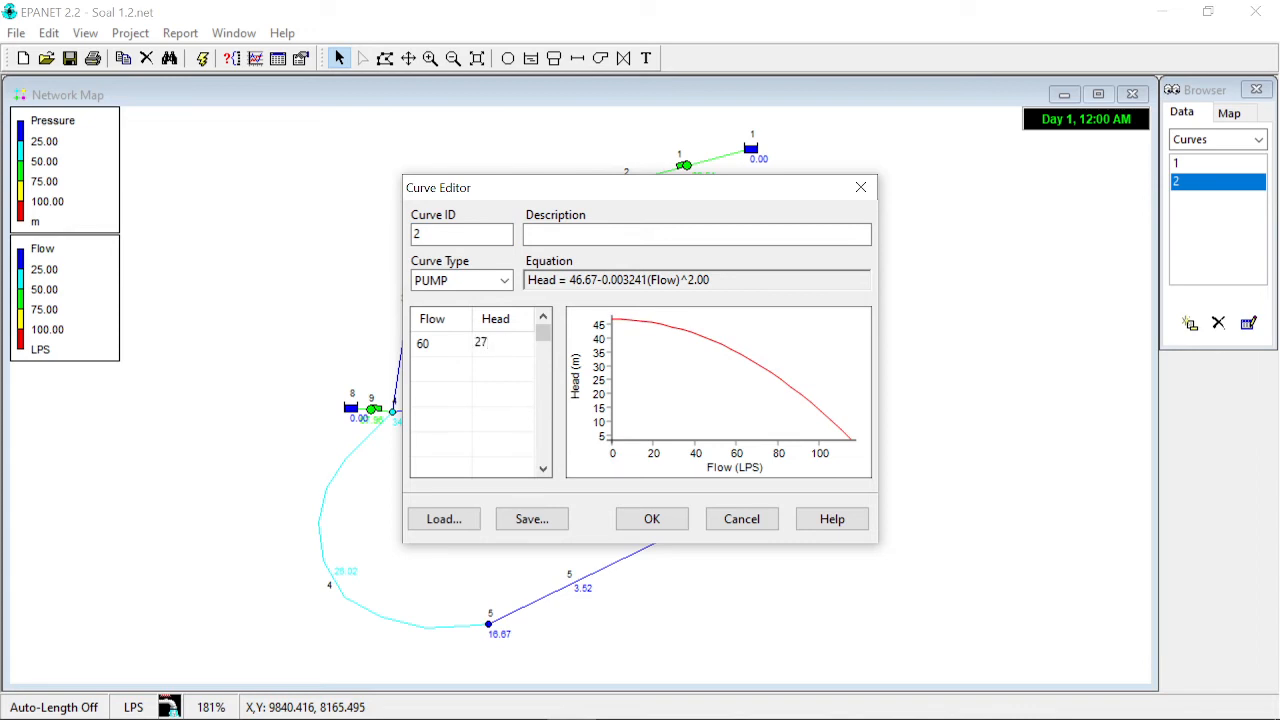
pyautogui.write('27')
pyautogui.press('Return')
pyautogui.click(640, 518)
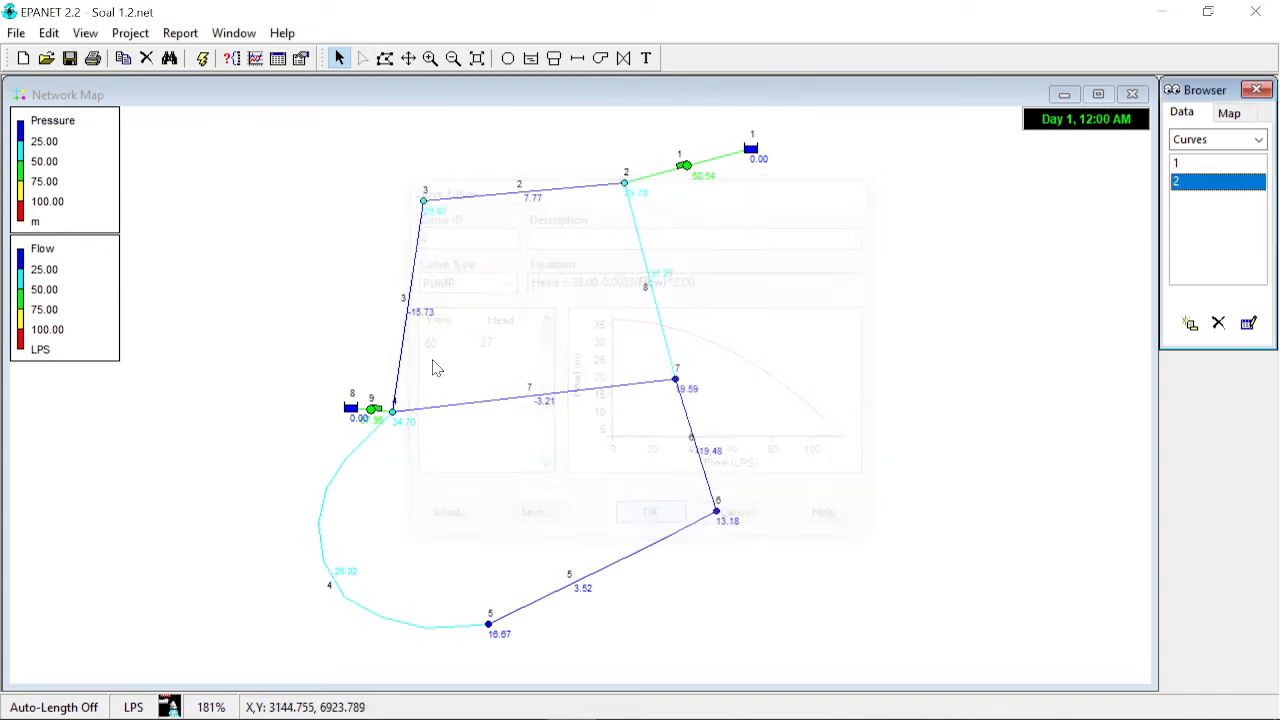
pyautogui.click(202, 59)
pyautogui.click(630, 396)
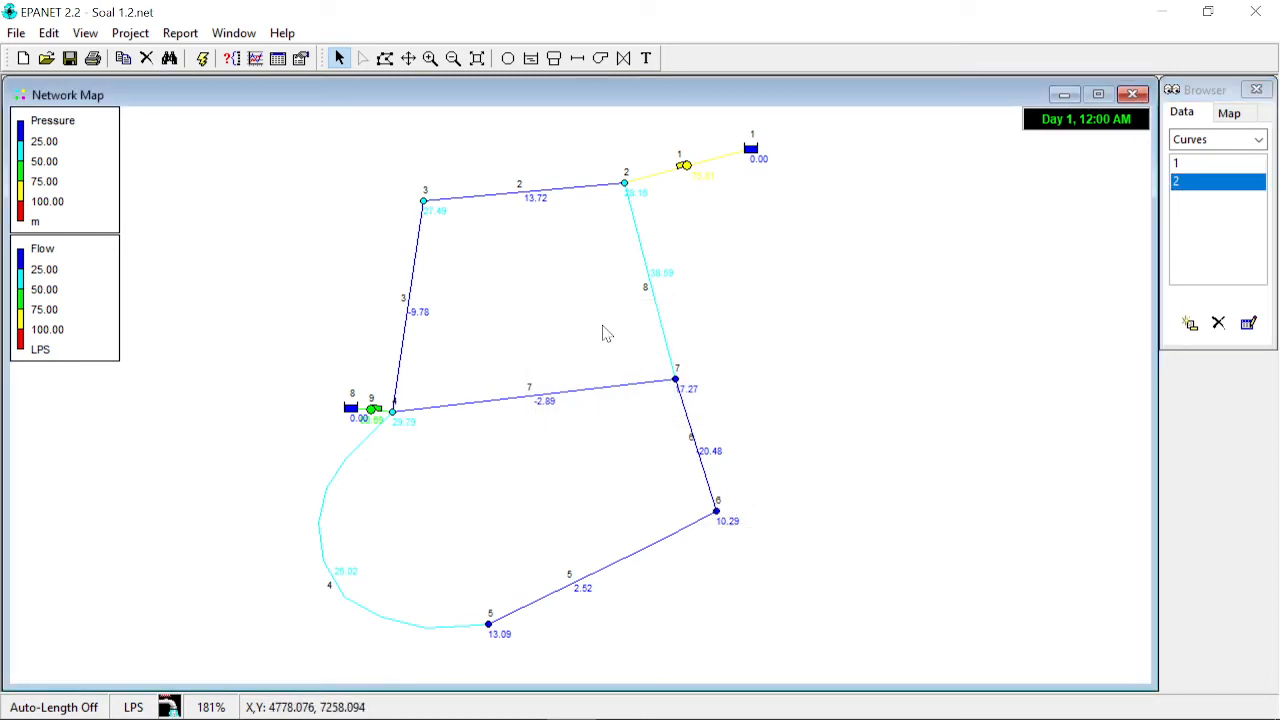
# - Switch the map's link display from Flow to Unit Headloss
pyautogui.click(689, 171)
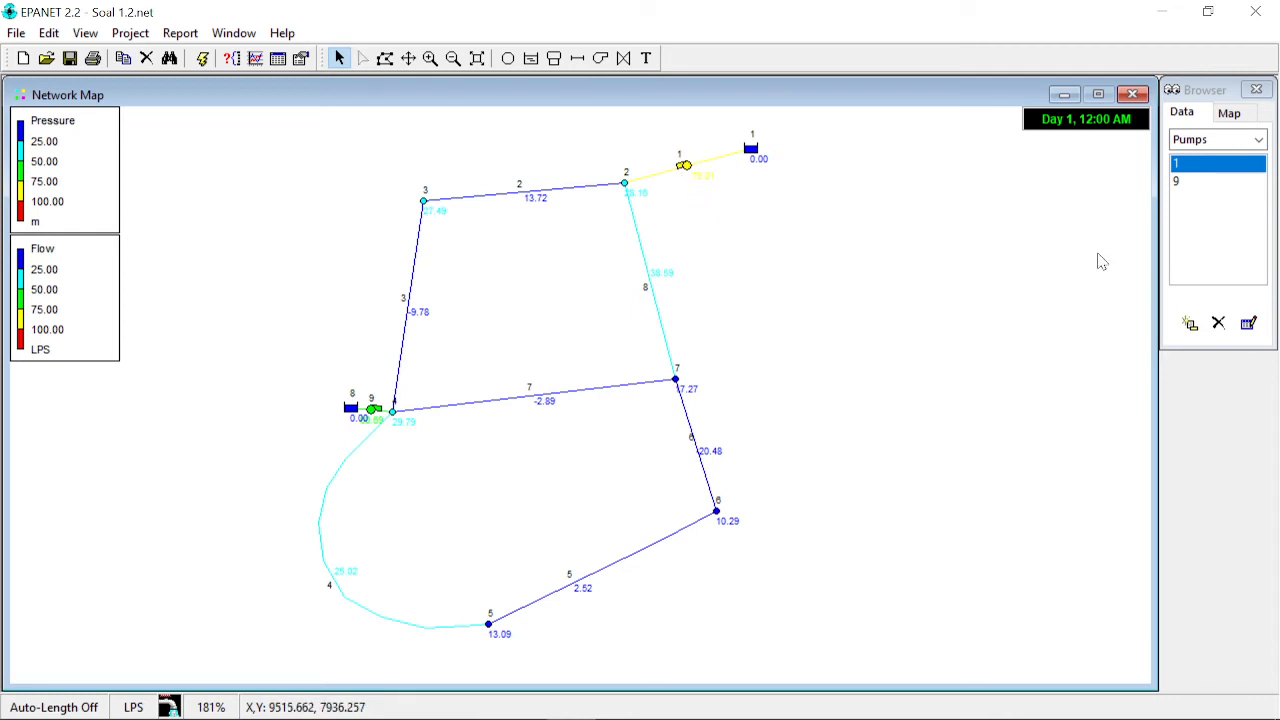
pyautogui.click(1259, 142)
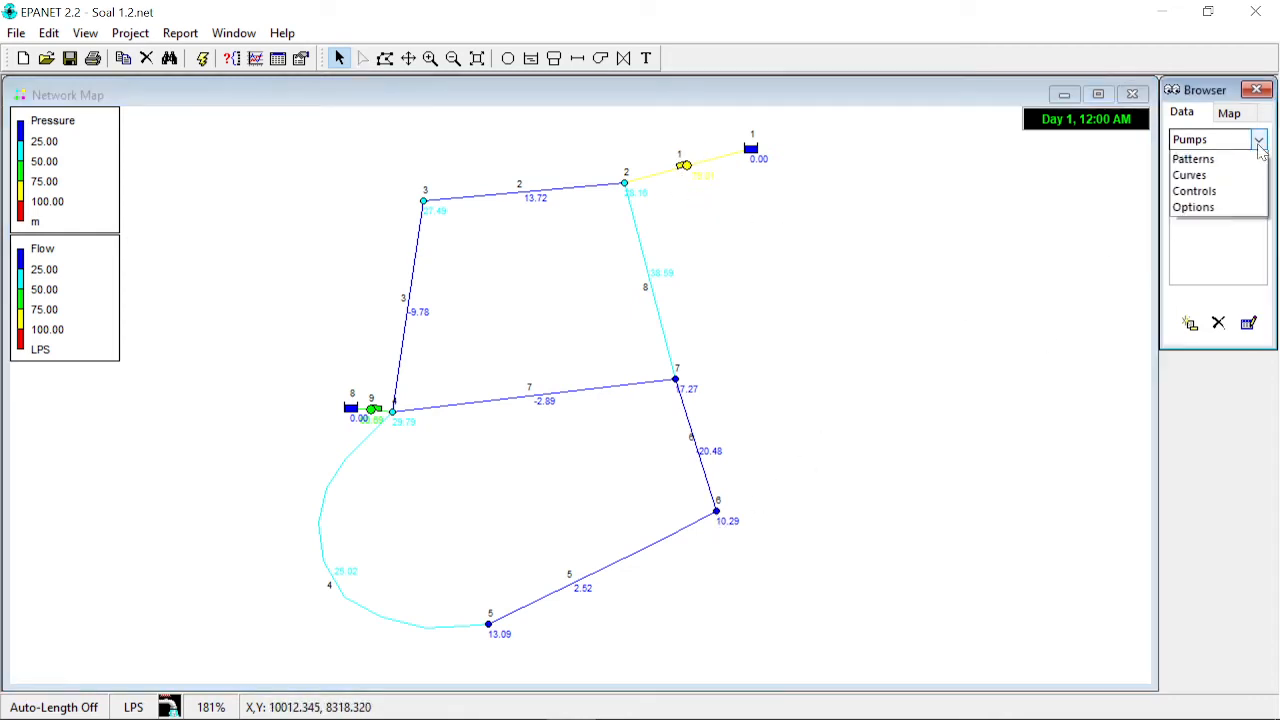
pyautogui.click(1246, 130)
pyautogui.click(1243, 120)
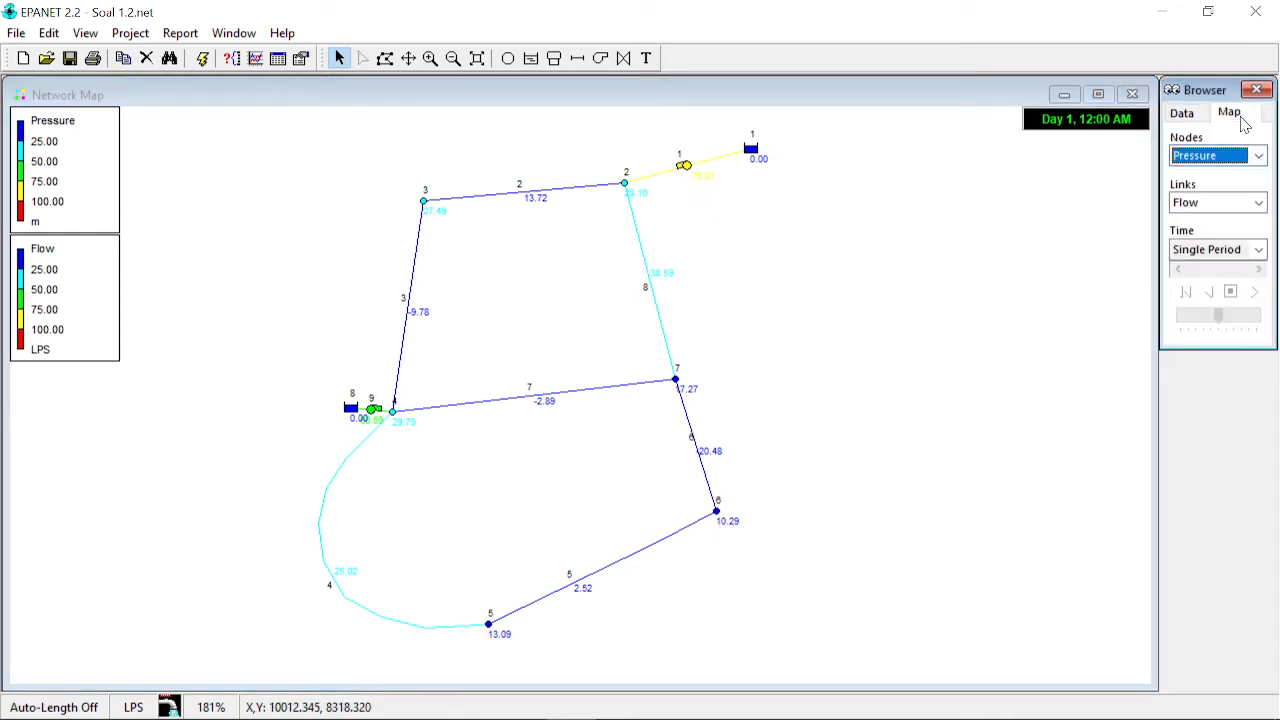
pyautogui.click(1258, 202)
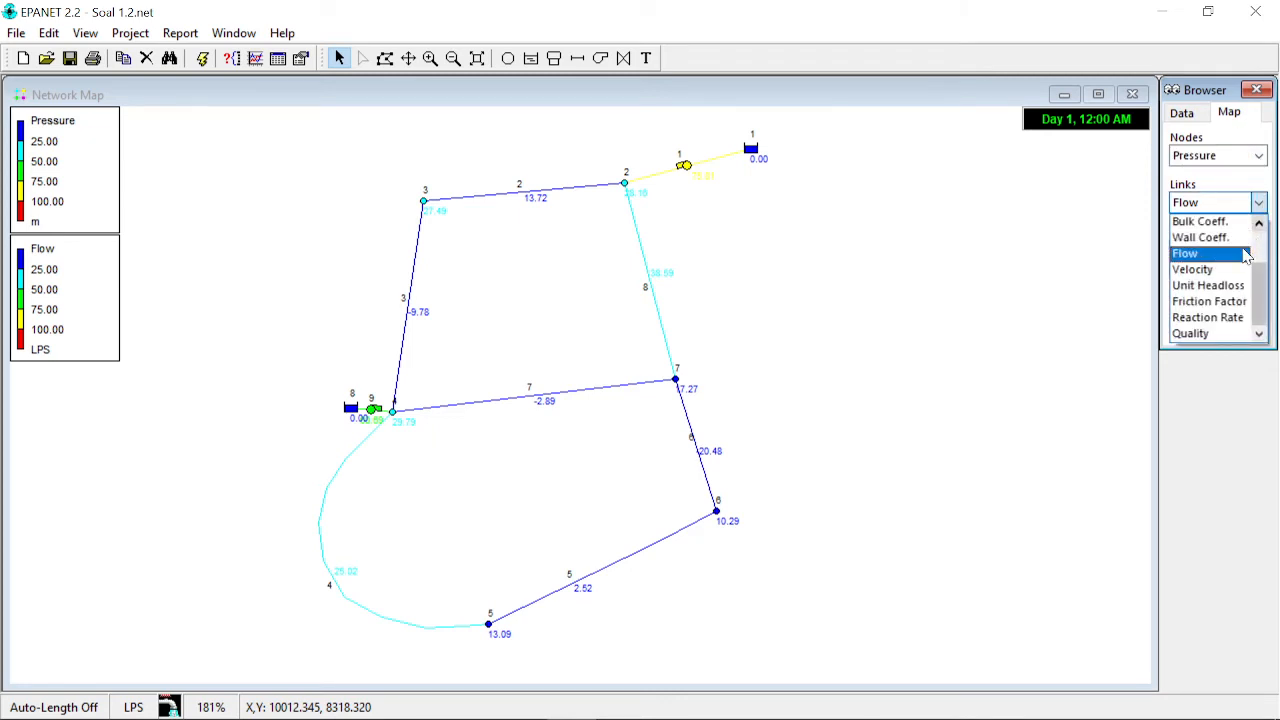
pyautogui.click(1210, 288)
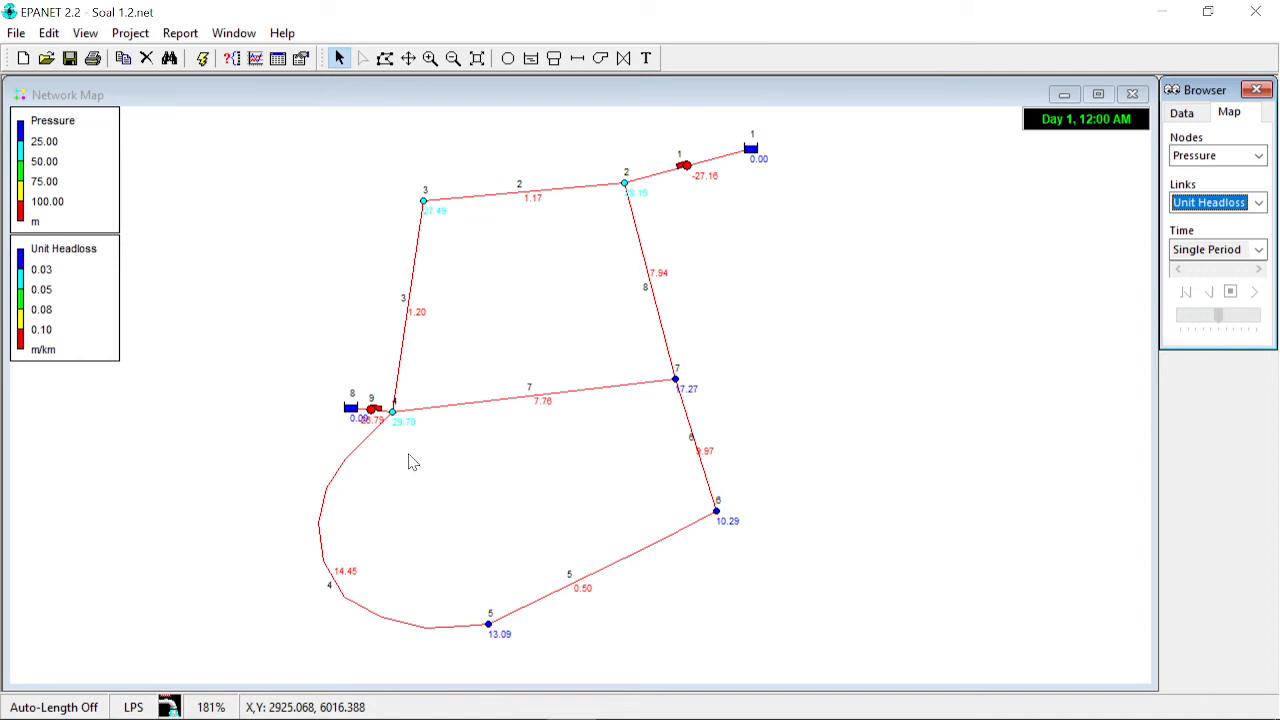
# - Reread the exercise's 7 m/km unit headloss limit and check pipe 4's unit headloss on the map
pyautogui.moveTo(650, 388)
pyautogui.click(740, 460)
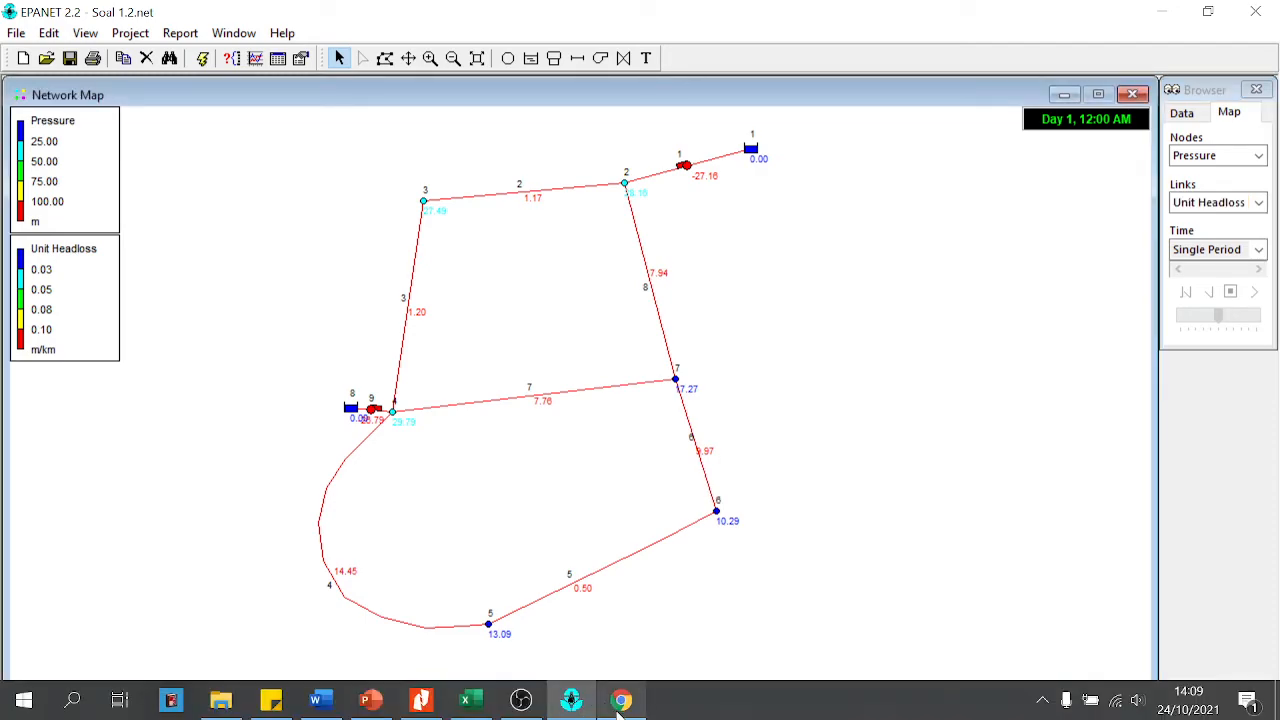
pyautogui.click(622, 711)
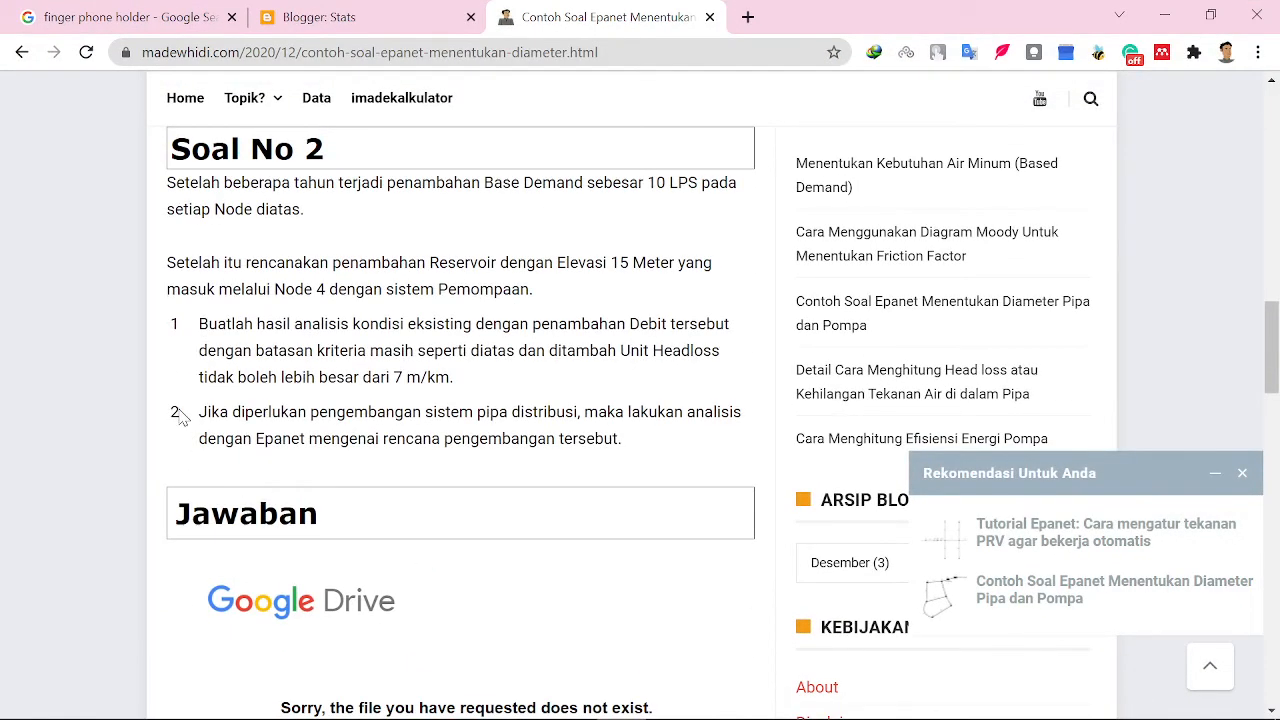
pyautogui.scroll(1, 210, 450)
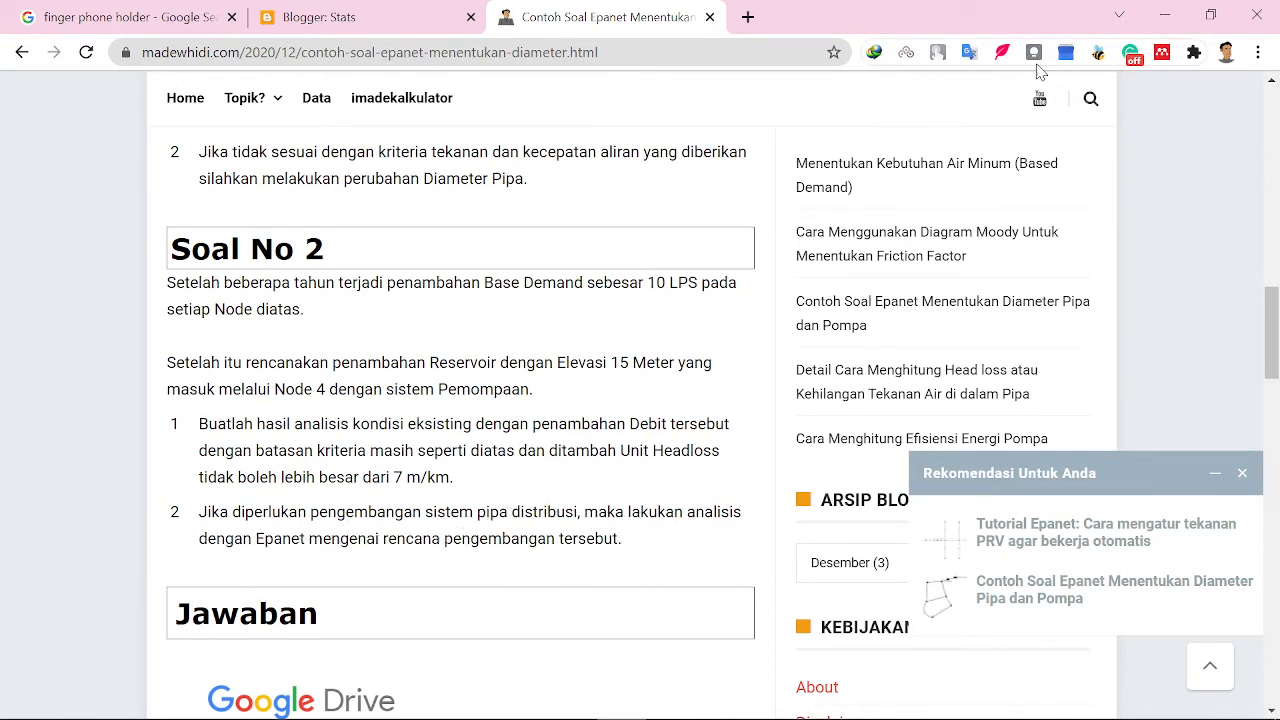
pyautogui.click(1165, 15)
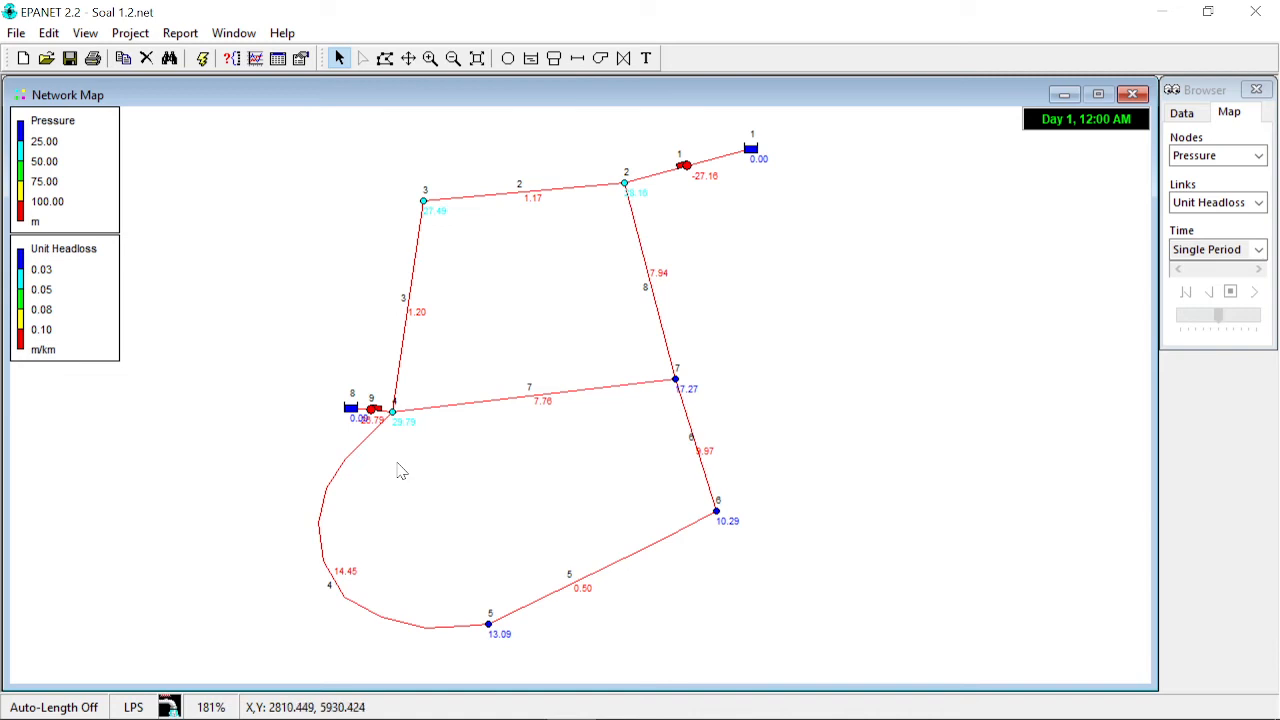
pyautogui.moveTo(338, 580)
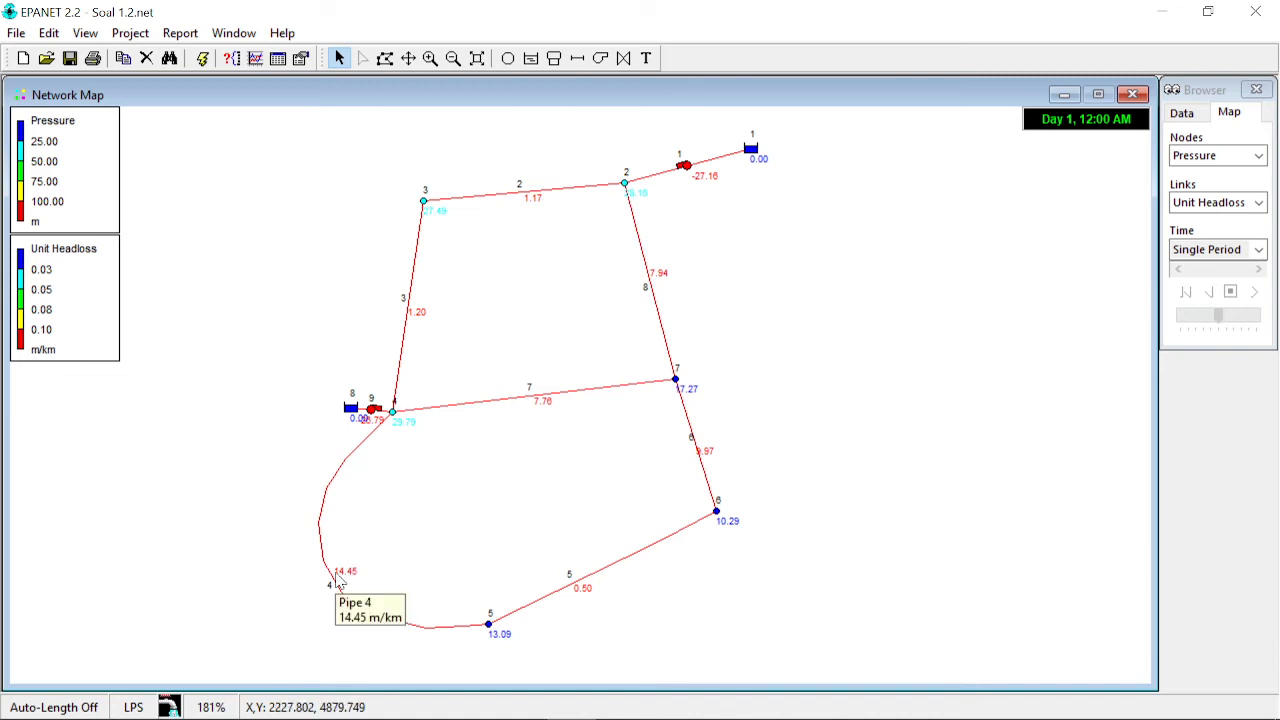
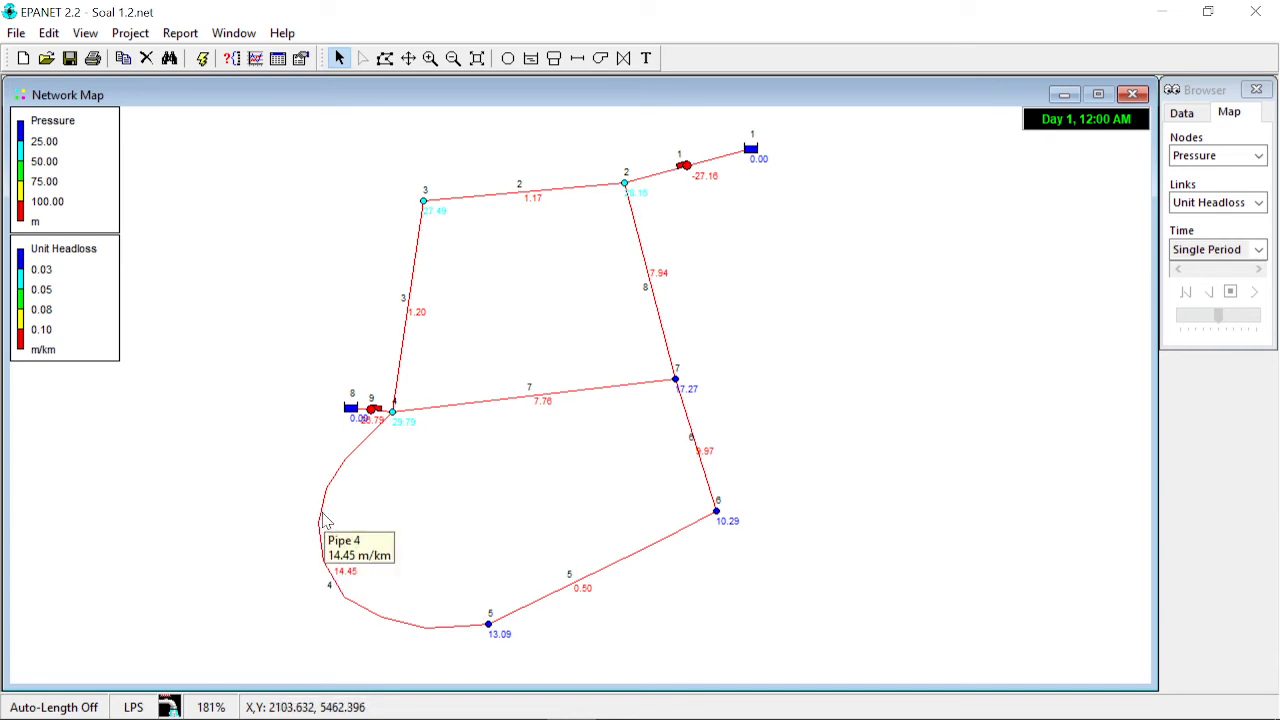
# - Open pipe 4's properties to check its length and diameter
pyautogui.doubleClick(324, 520)
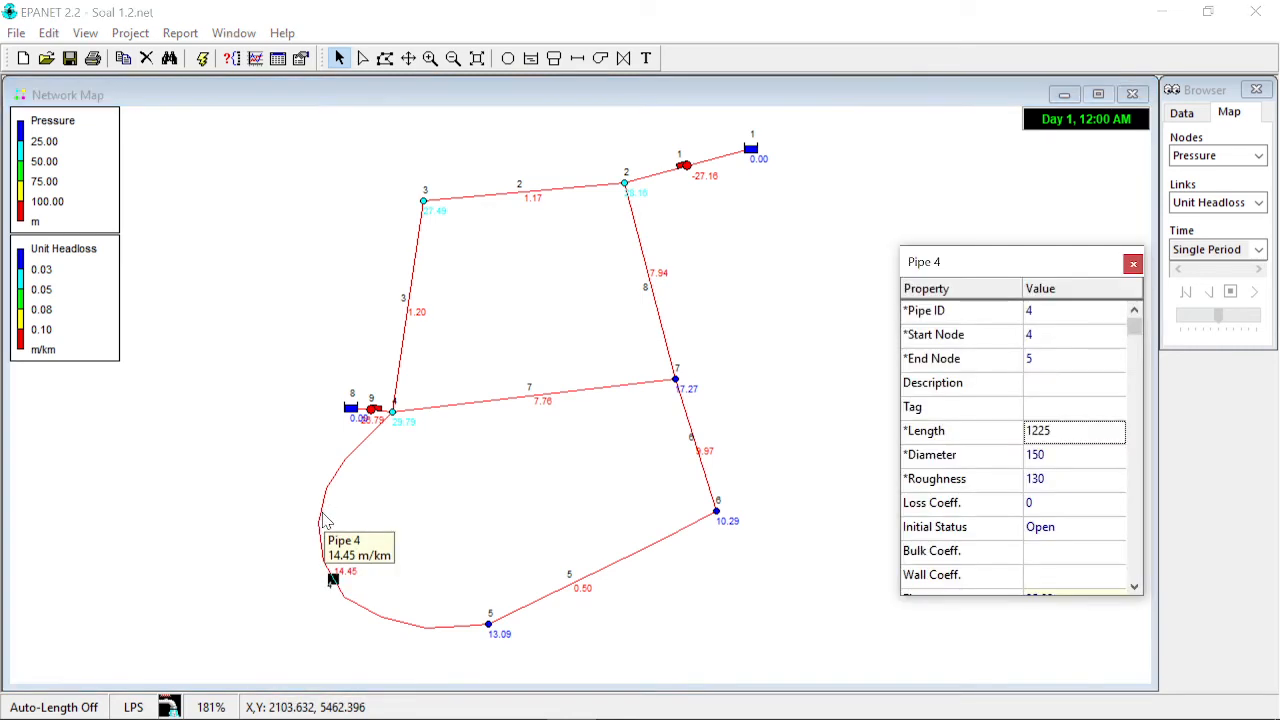
pyautogui.click(1055, 433)
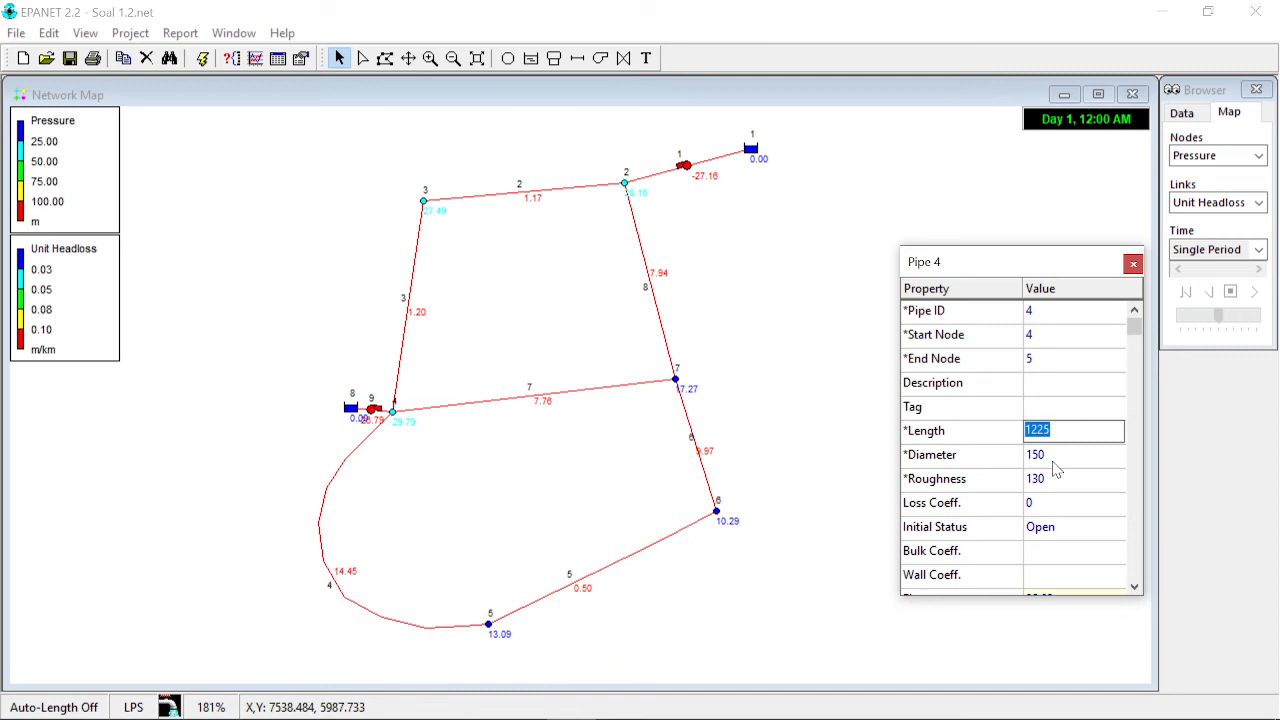
pyautogui.click(1133, 263)
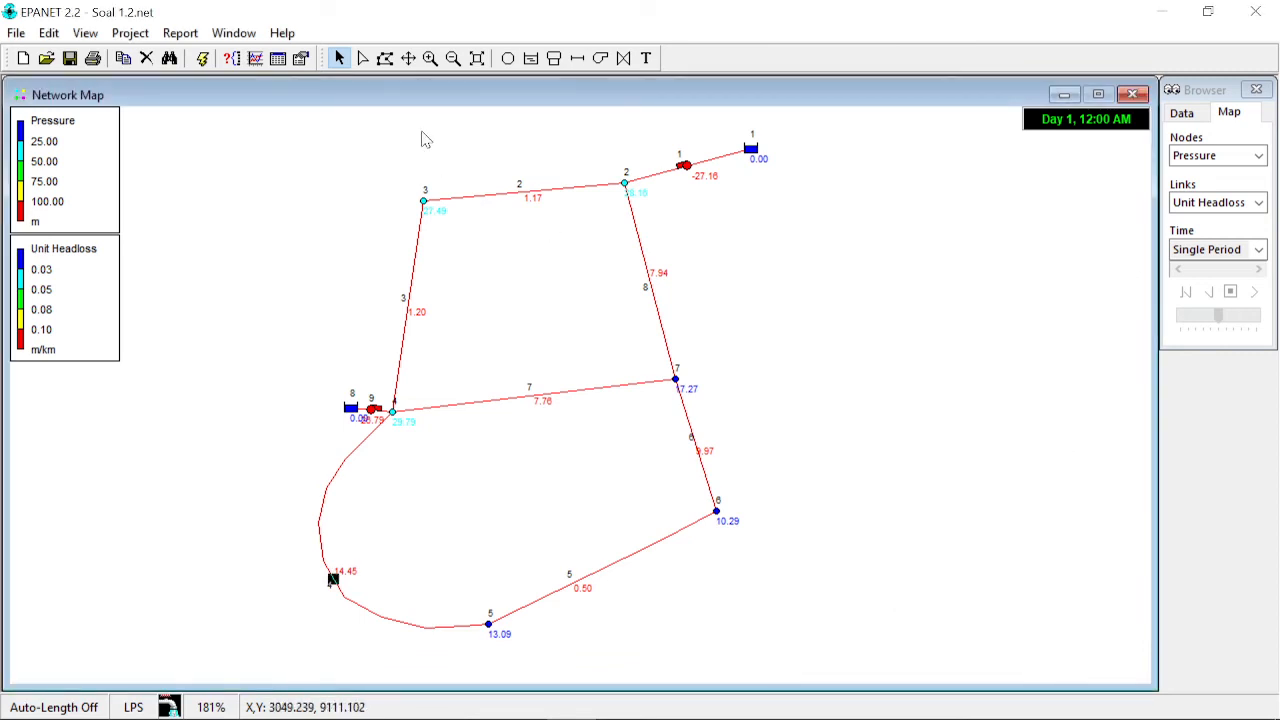
# - Draw a new pipe from node 4 to node 5 alongside pipe 4, following its curved route
pyautogui.click(580, 60)
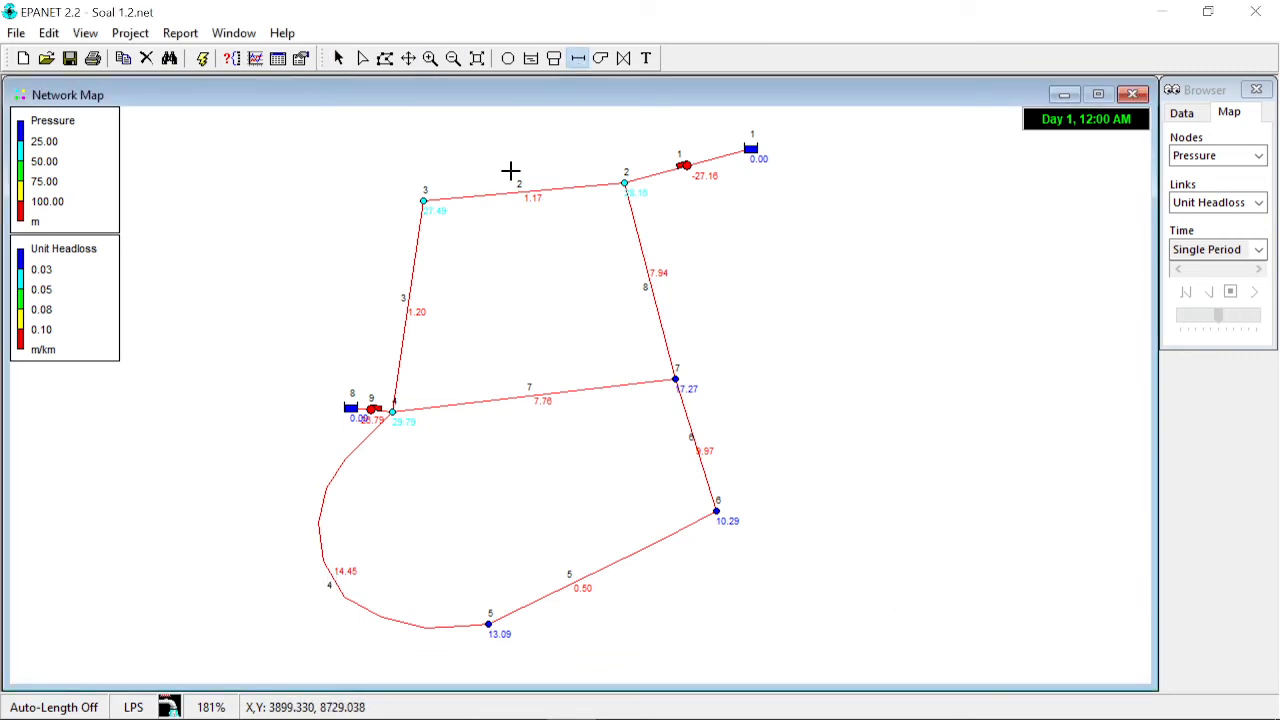
pyautogui.click(392, 411)
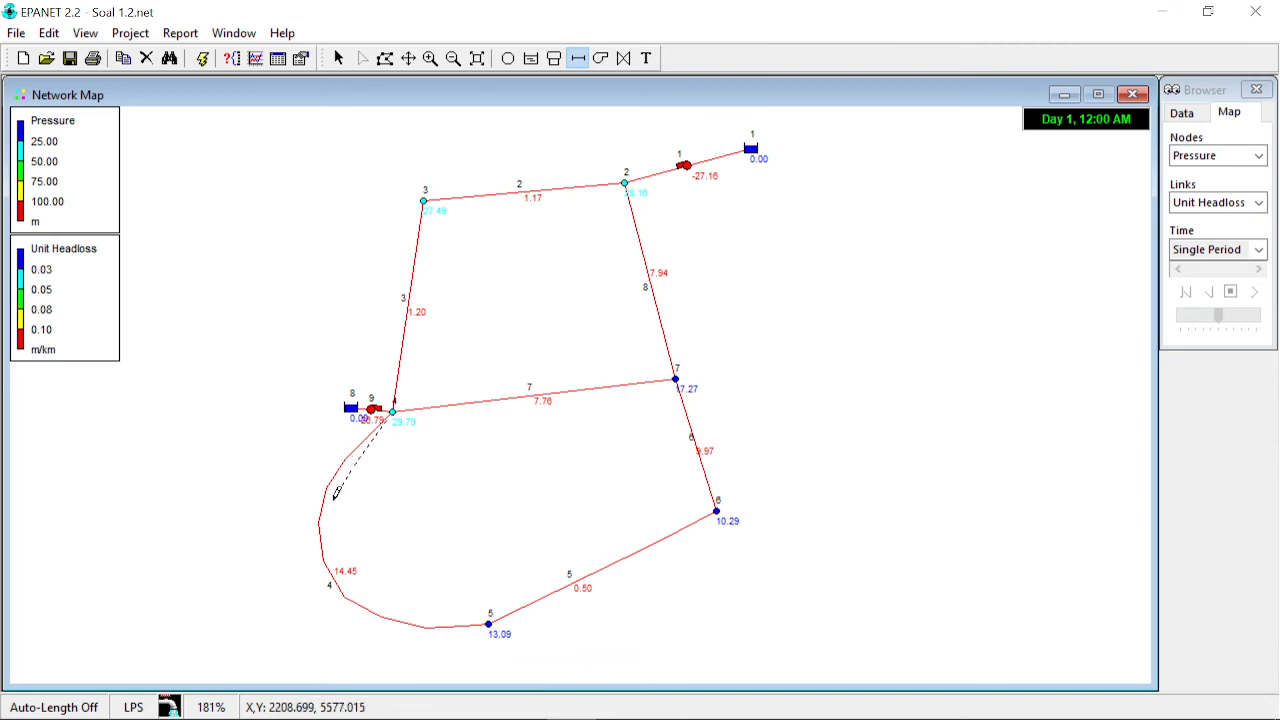
pyautogui.click(334, 500)
pyautogui.click(329, 534)
pyautogui.click(338, 567)
pyautogui.click(357, 586)
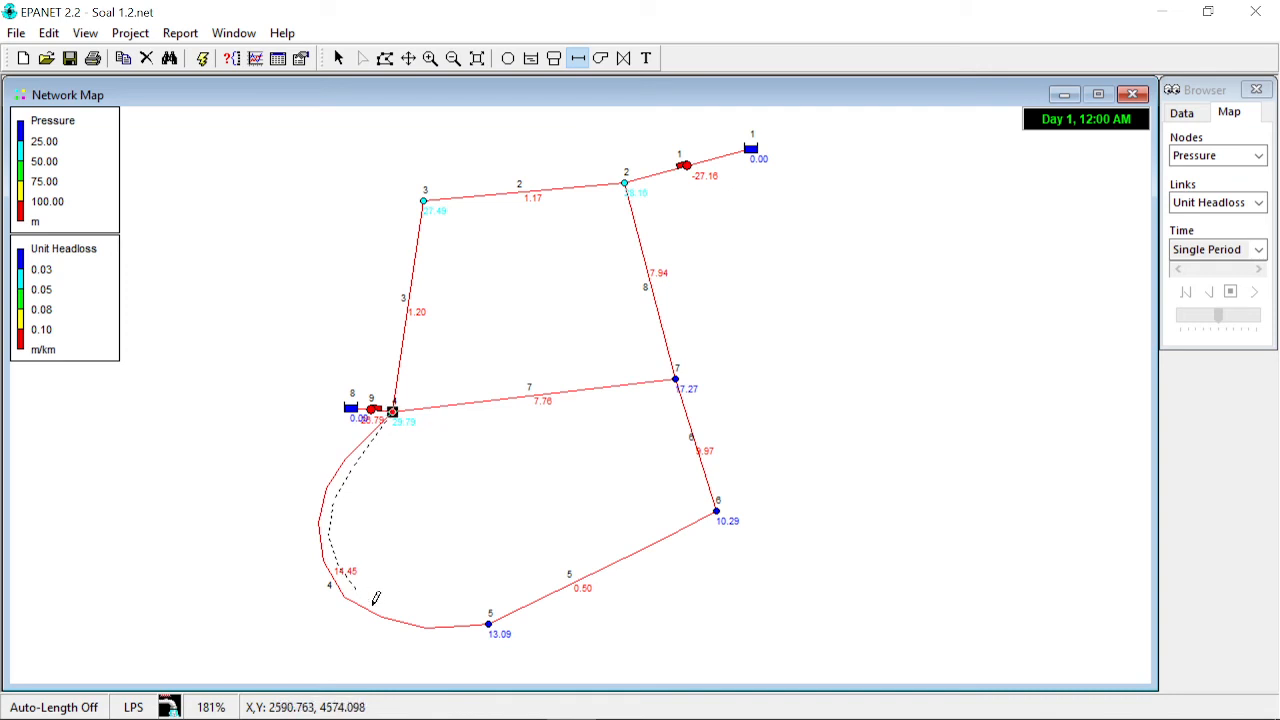
pyautogui.click(427, 617)
pyautogui.click(490, 620)
pyautogui.click(338, 58)
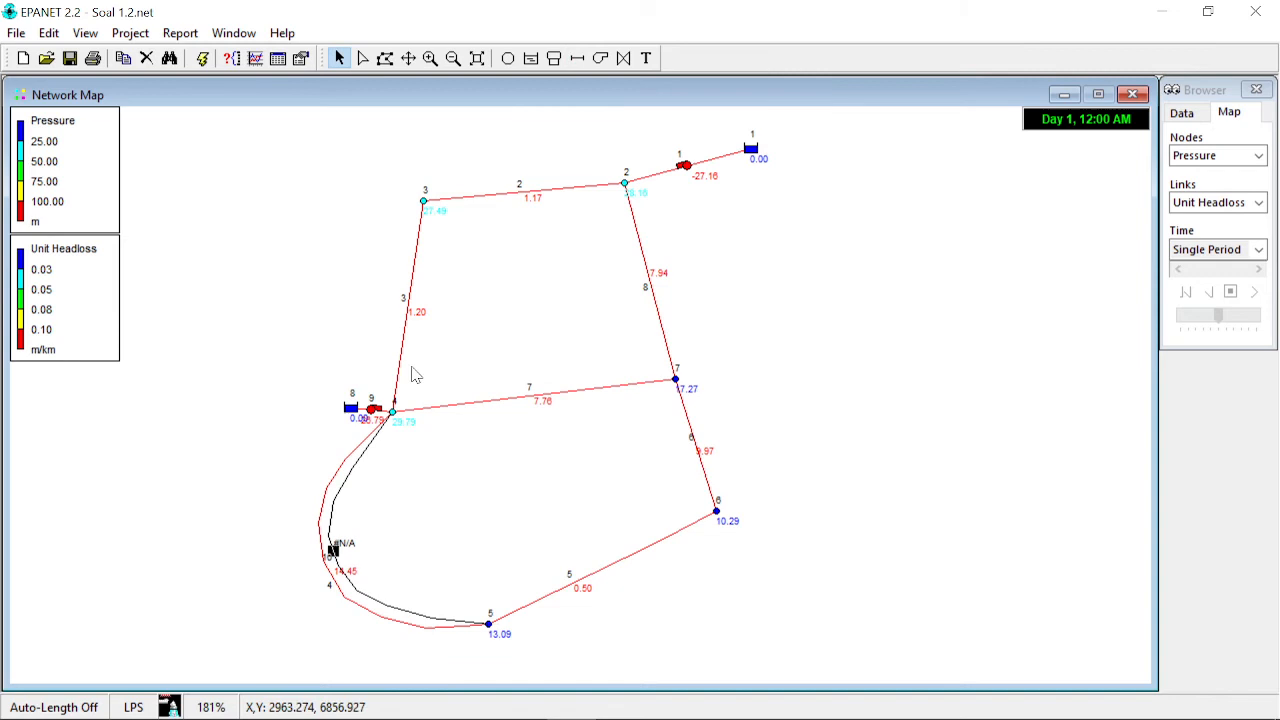
# - Set the new pipe 10's length to 1225 and diameter to 150
pyautogui.doubleClick(343, 503)
pyautogui.click(1065, 431)
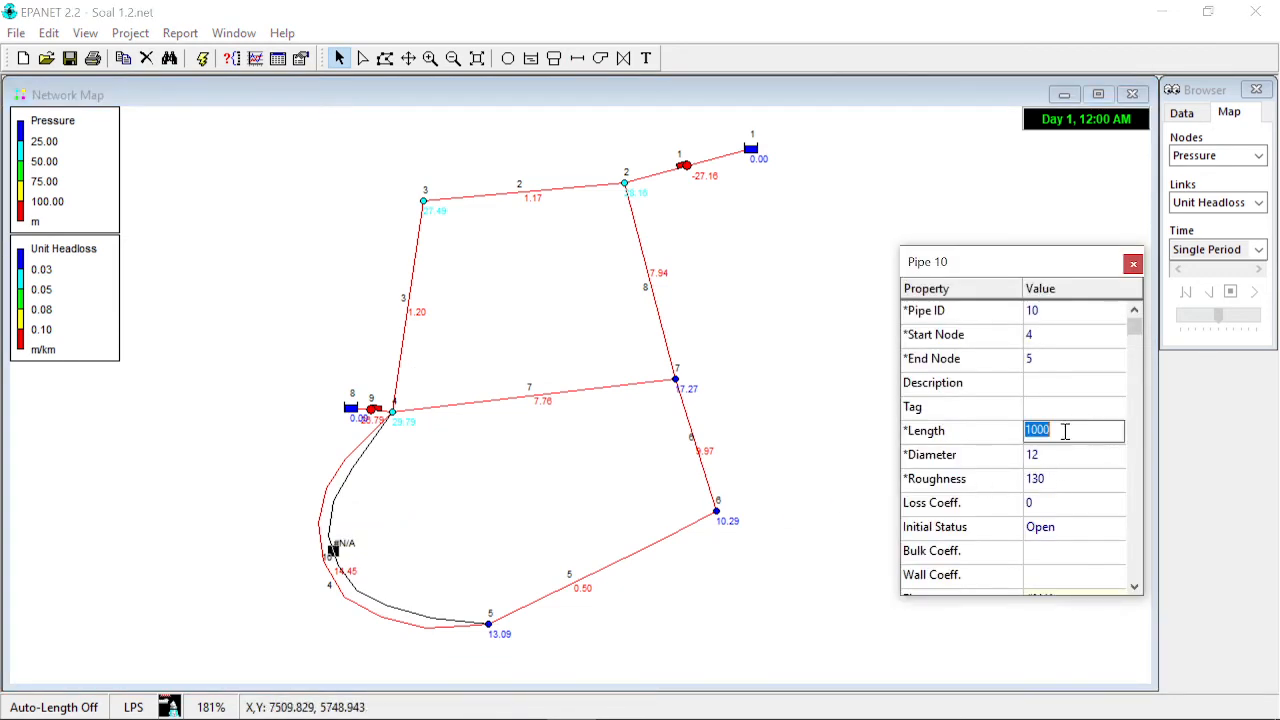
pyautogui.write('1225')
pyautogui.click(1087, 460)
pyautogui.write('150')
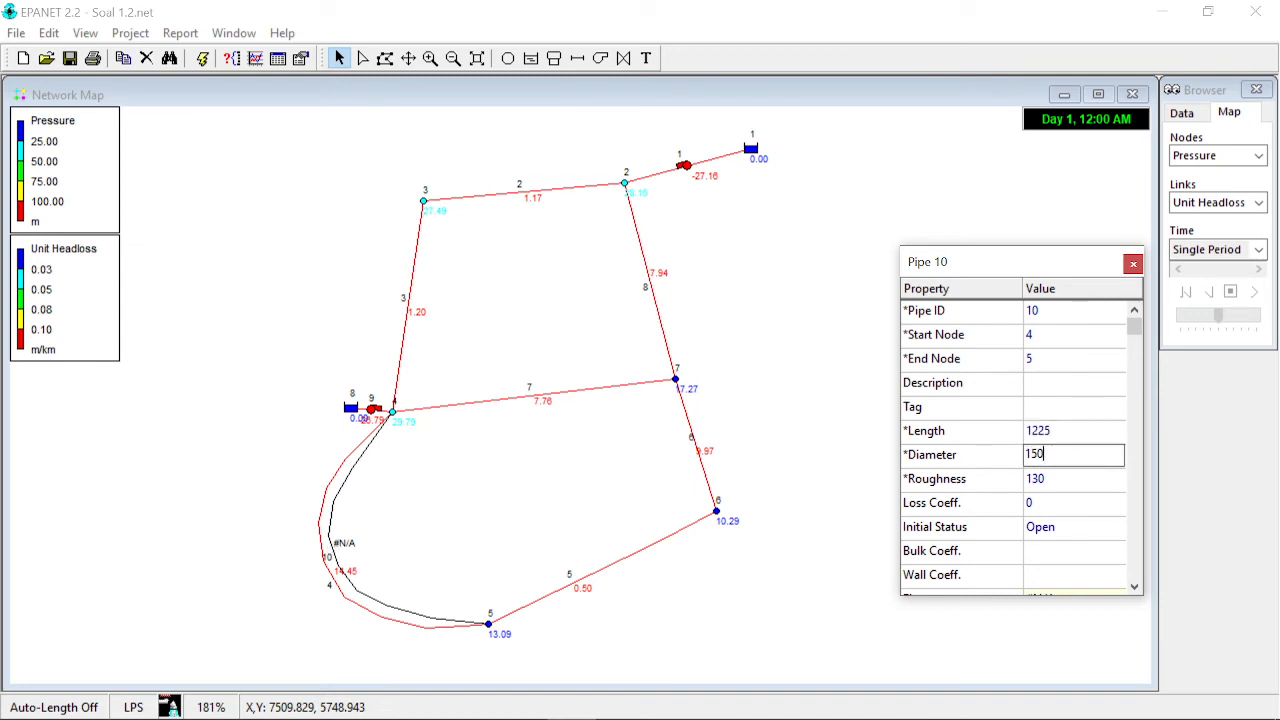
pyautogui.press('Return')
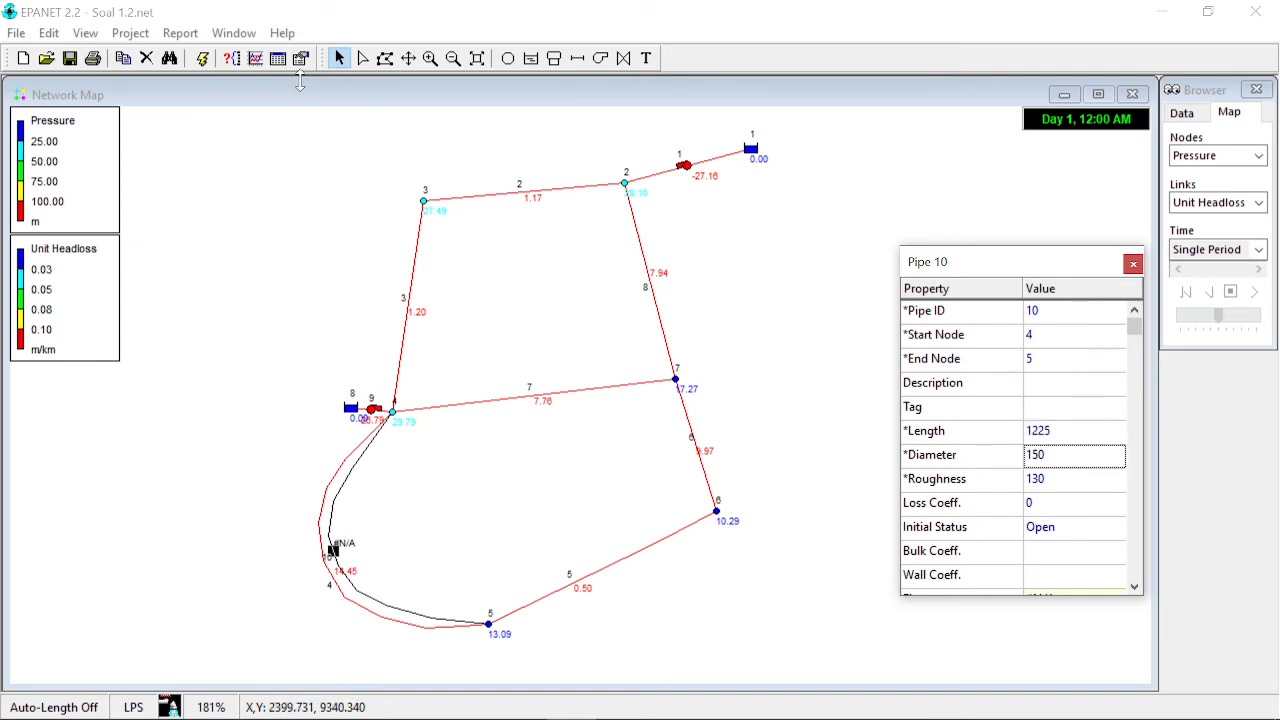
pyautogui.click(1133, 264)
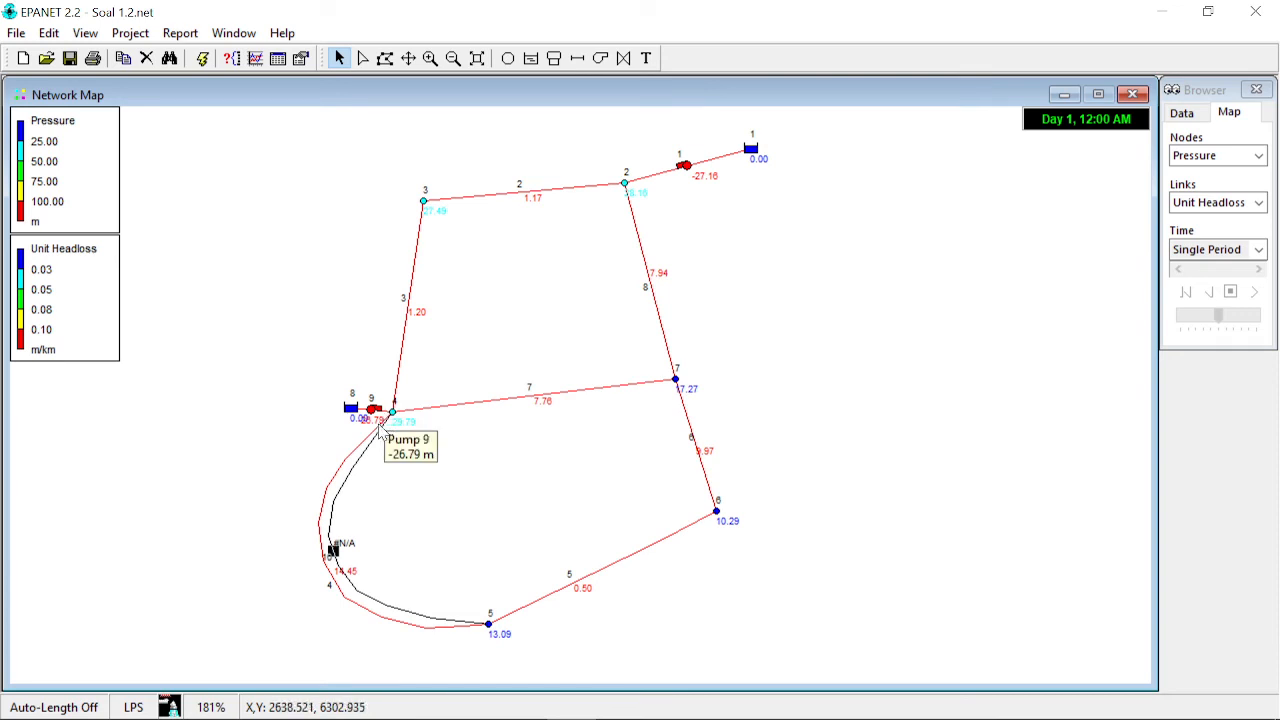
# - Rerun the hydraulic analysis and switch the map's link display to Velocity
pyautogui.moveTo(436, 641)
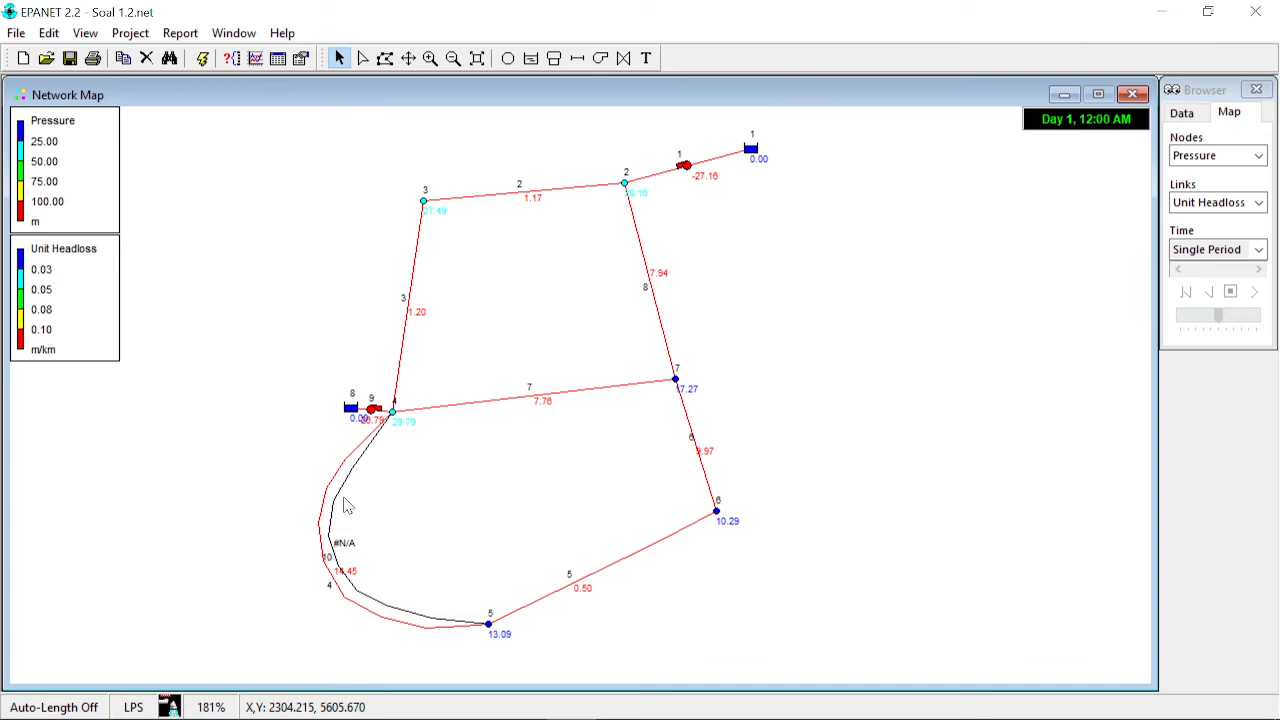
pyautogui.click(202, 57)
pyautogui.click(650, 392)
pyautogui.click(815, 400)
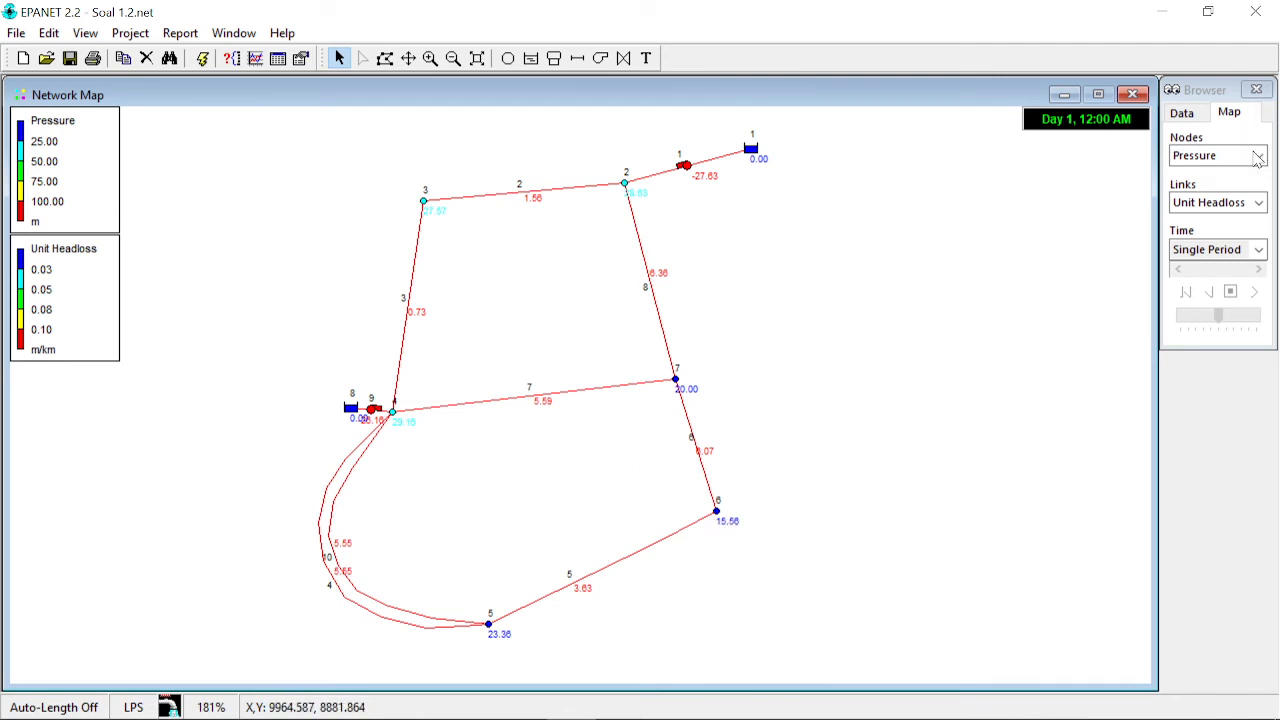
pyautogui.click(1258, 202)
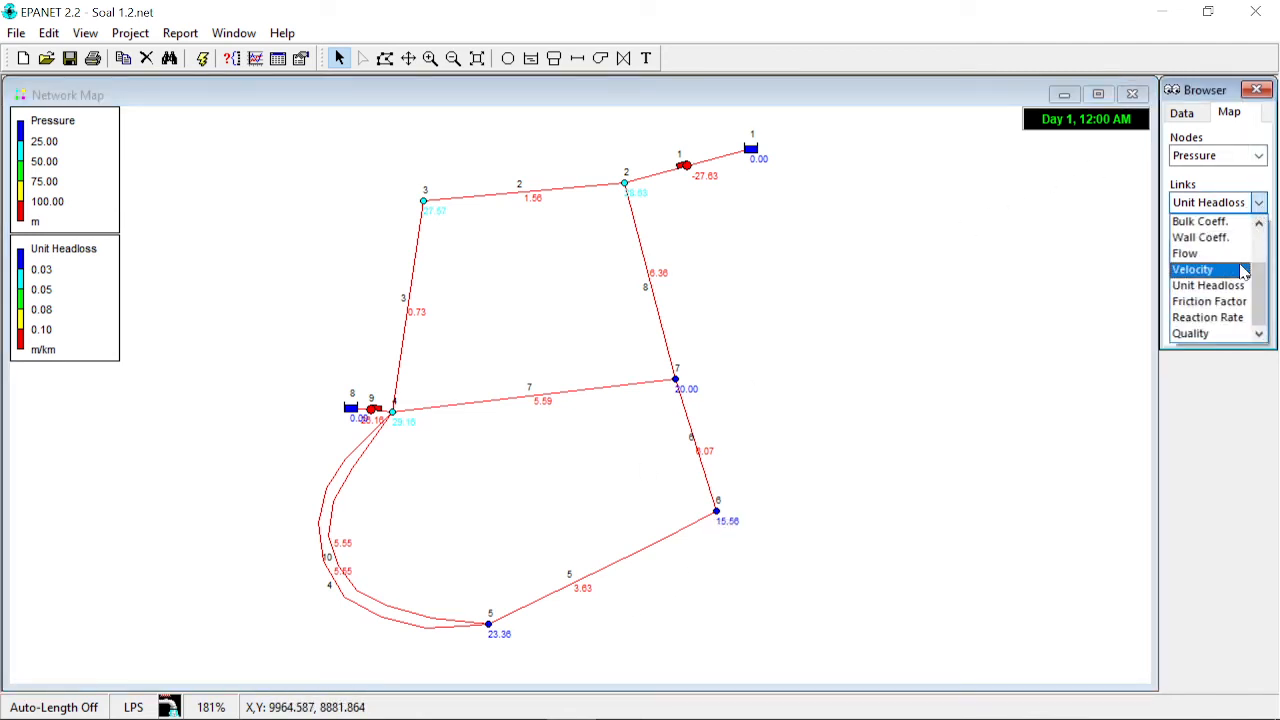
pyautogui.click(1243, 270)
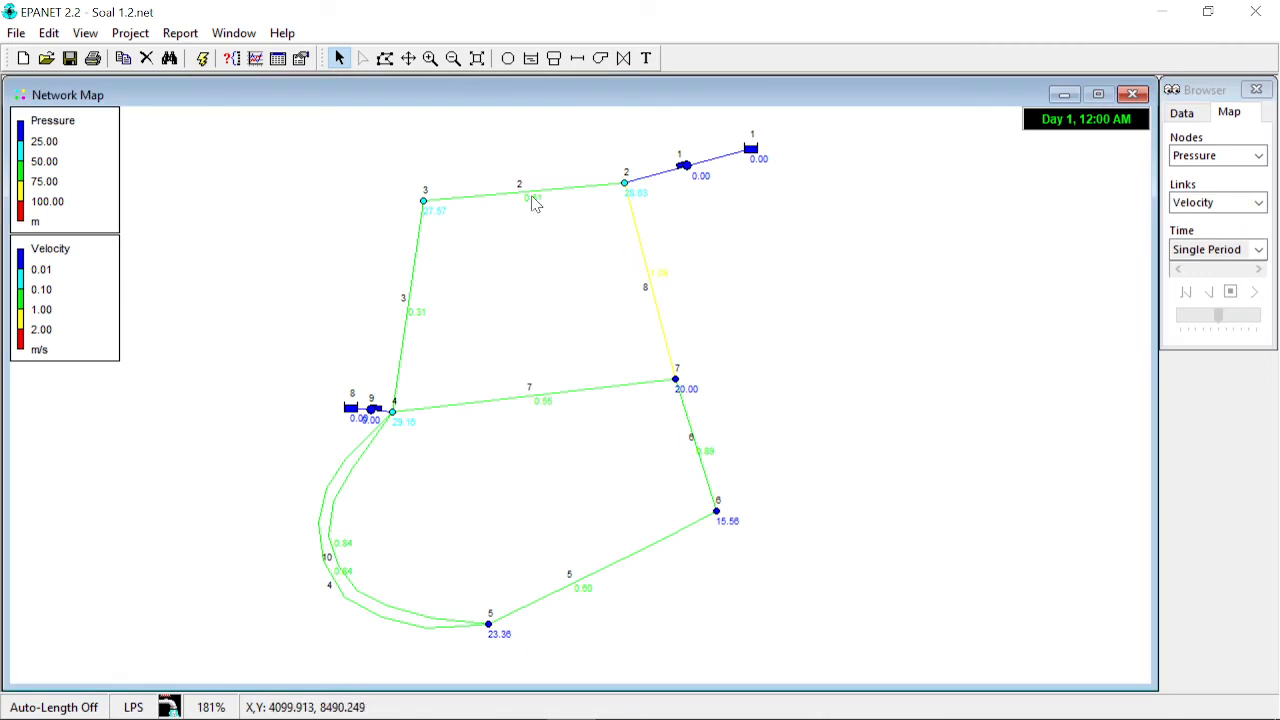
# - Create a network links table showing only the Flow, Velocity and Unit Headloss columns
pyautogui.click(279, 60)
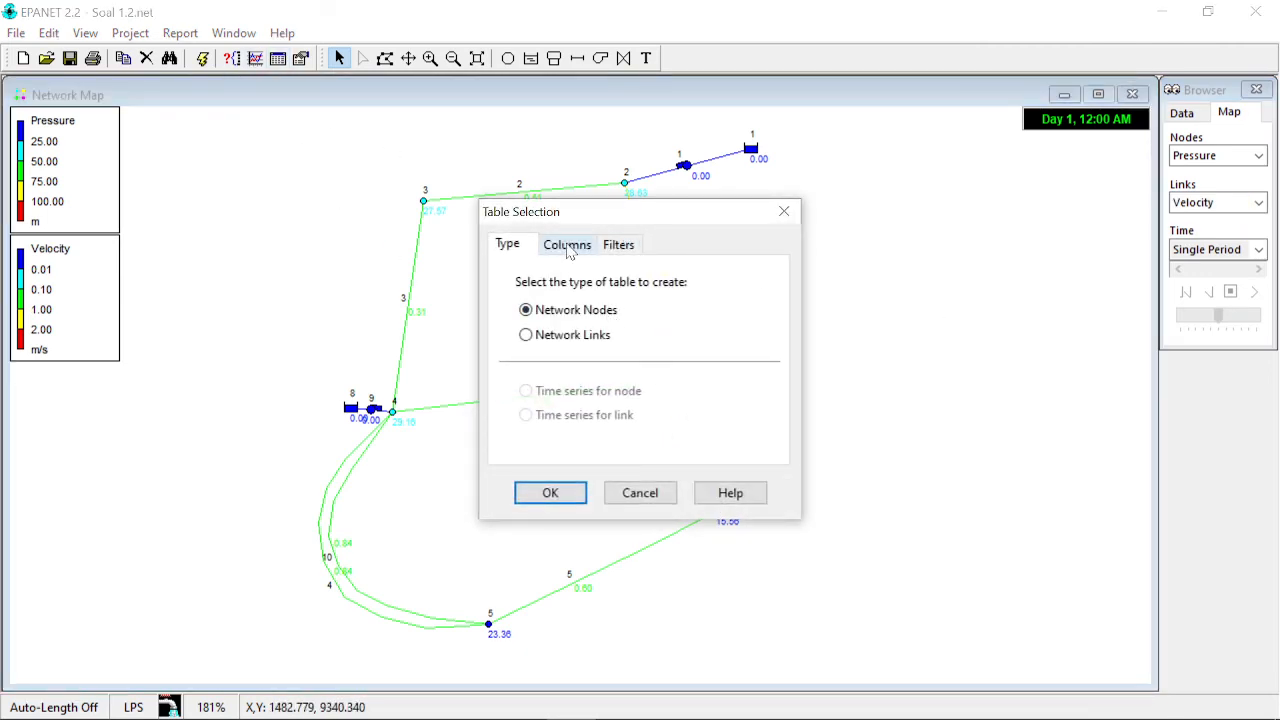
pyautogui.click(580, 335)
pyautogui.click(577, 250)
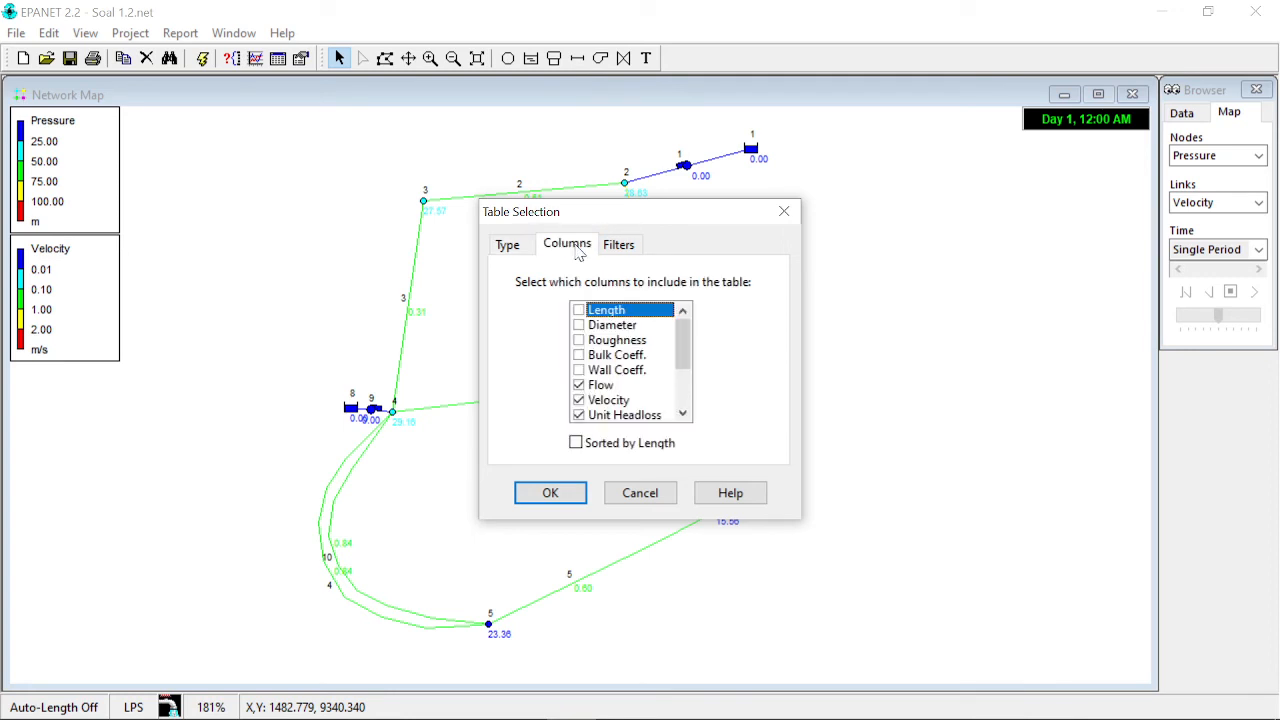
pyautogui.scroll(-2, 600, 410)
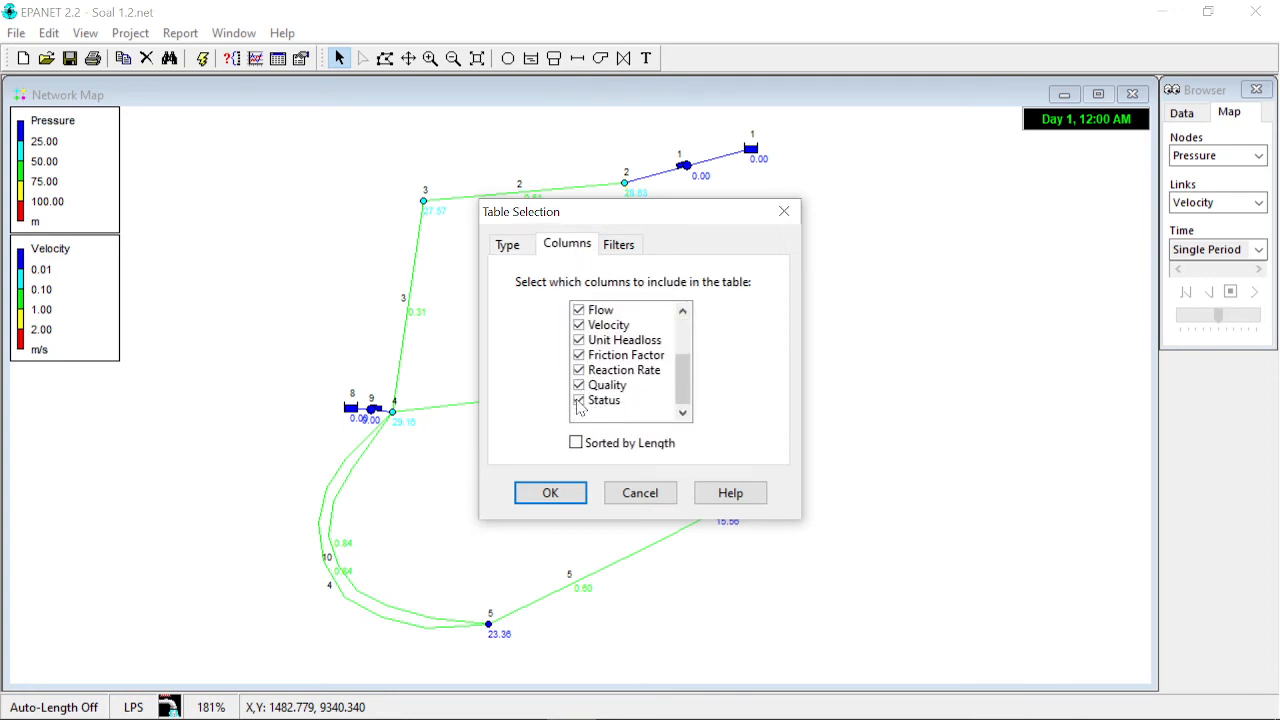
pyautogui.click(578, 400)
pyautogui.click(578, 385)
pyautogui.click(578, 370)
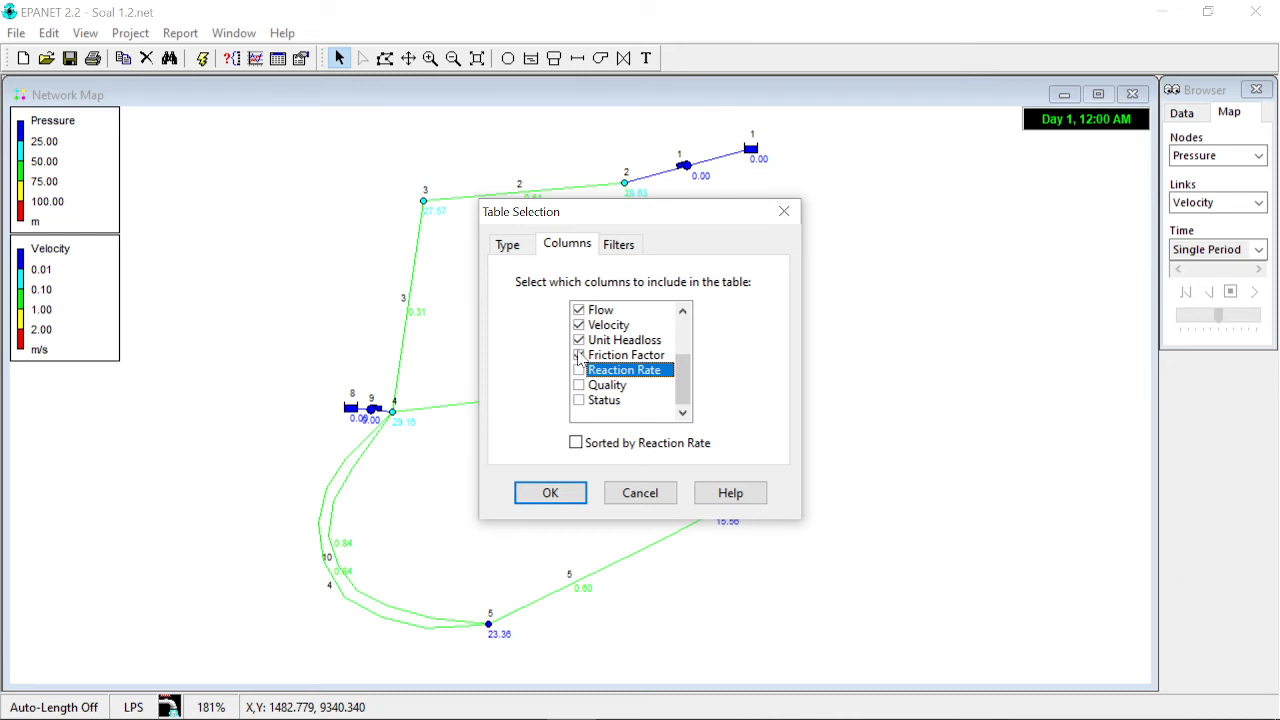
pyautogui.click(578, 355)
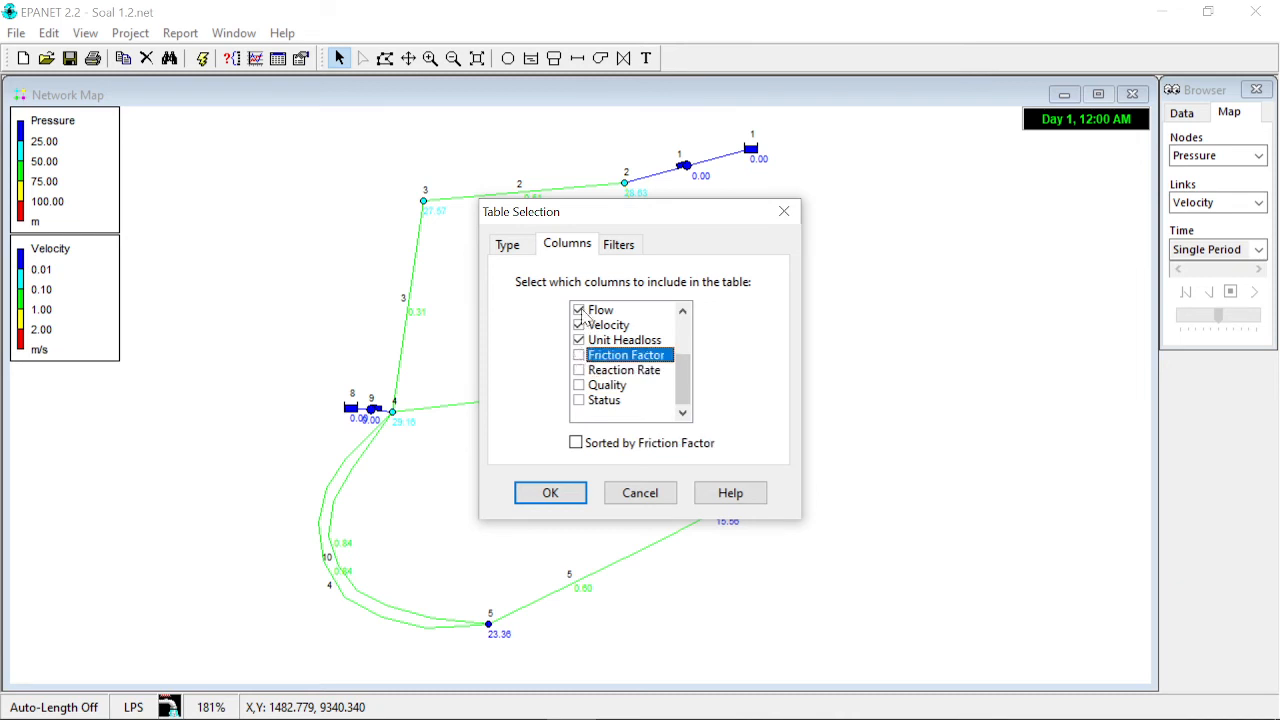
pyautogui.click(566, 492)
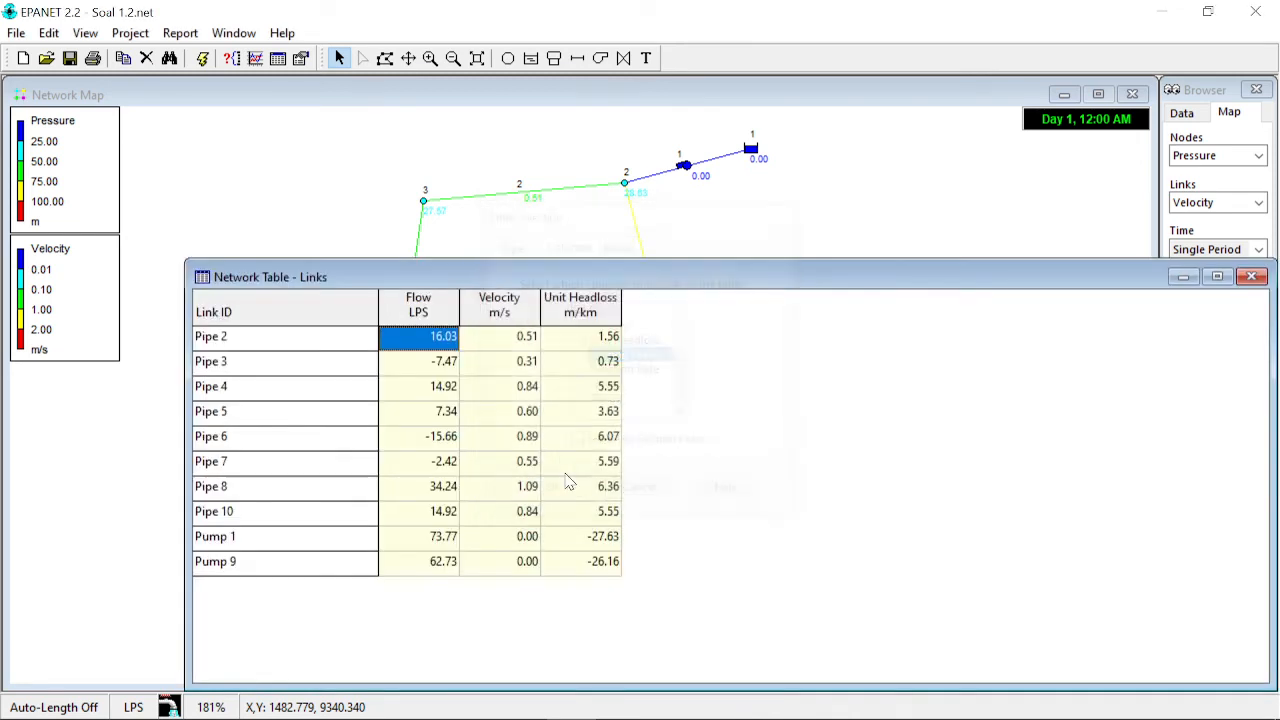
# - Review the links table's flow, velocity and unit headloss values, then close the table
pyautogui.click(510, 345)
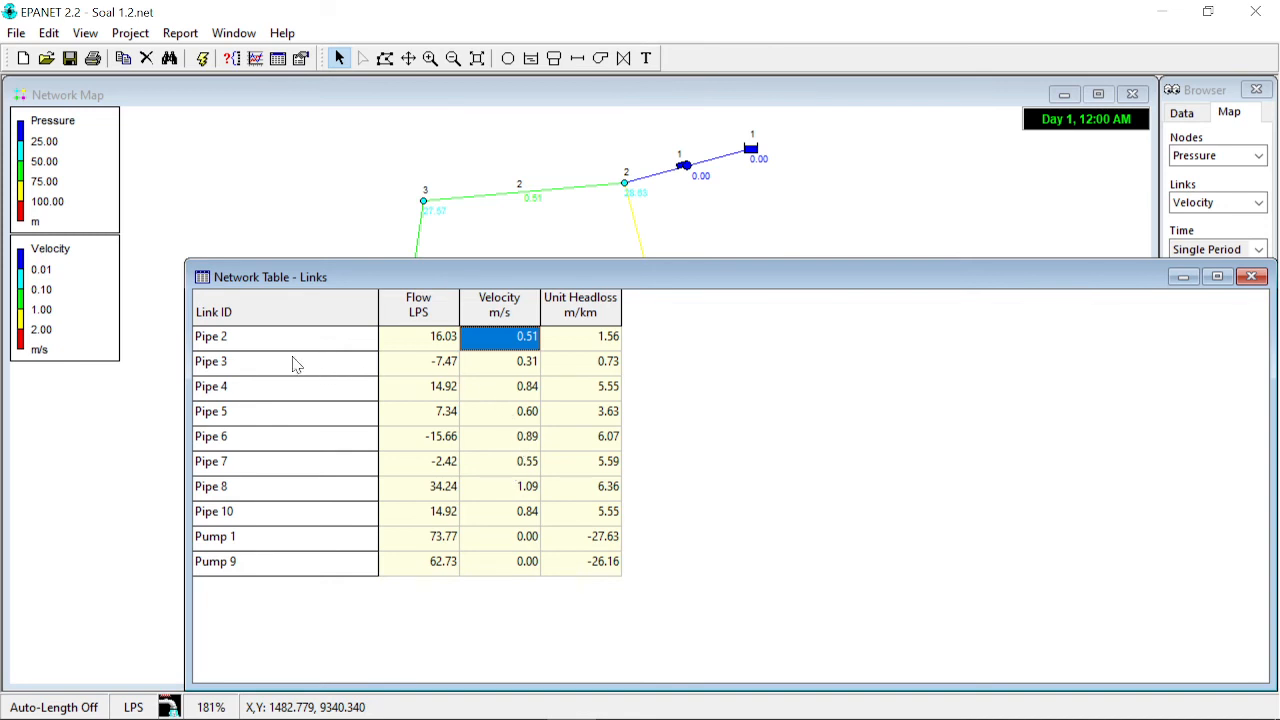
pyautogui.moveTo(723, 283); pyautogui.dragTo(714, 408)
pyautogui.moveTo(415, 278)
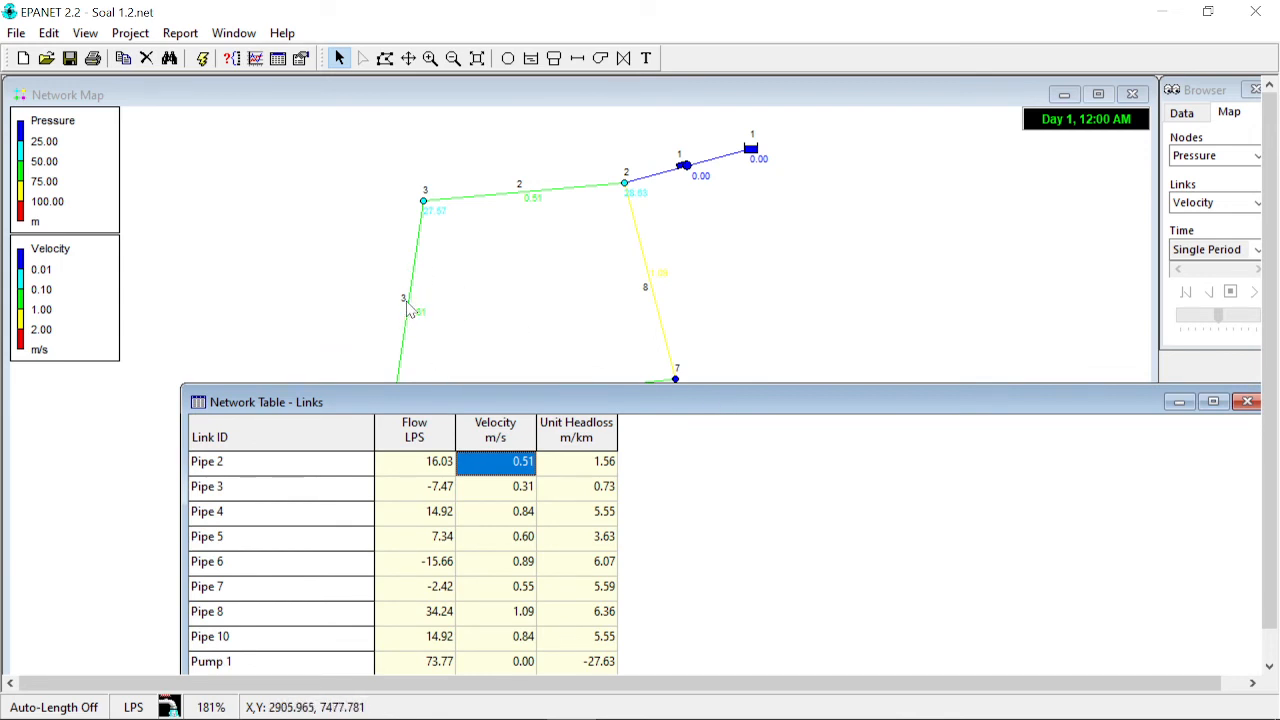
pyautogui.moveTo(411, 305)
pyautogui.moveTo(615, 408); pyautogui.dragTo(632, 260)
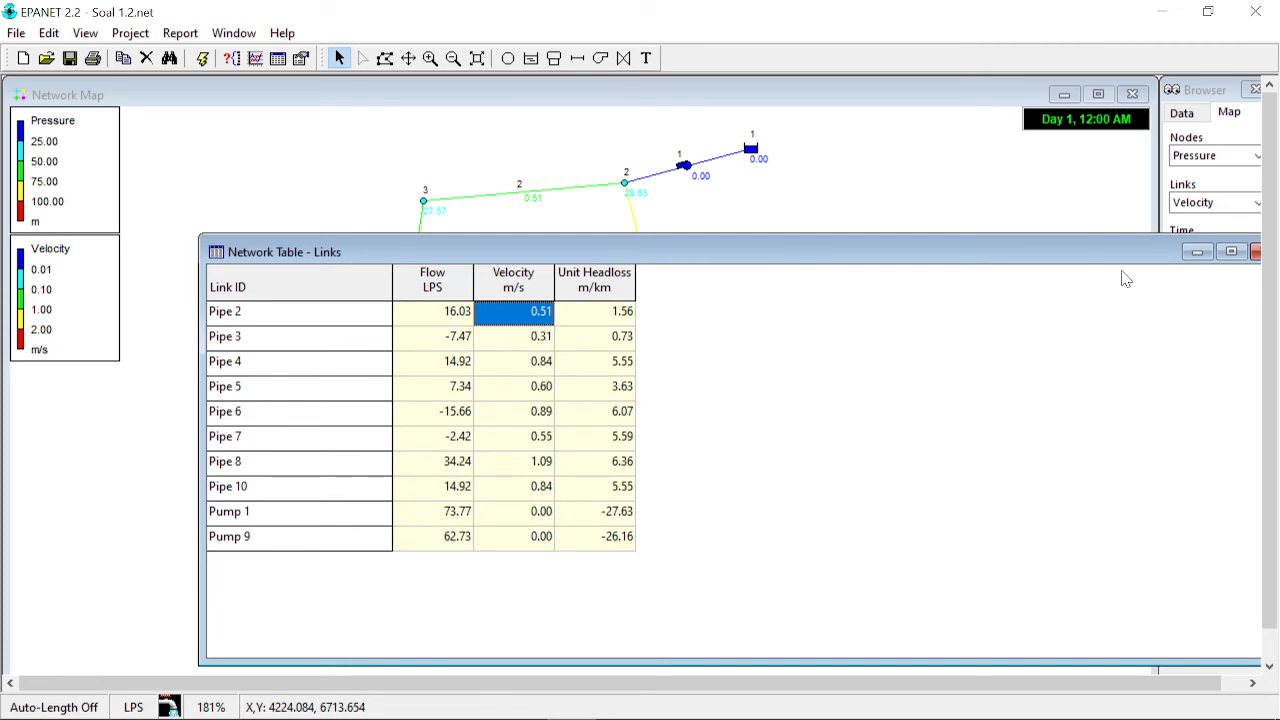
pyautogui.moveTo(1088, 250); pyautogui.dragTo(1038, 220)
pyautogui.click(1172, 216)
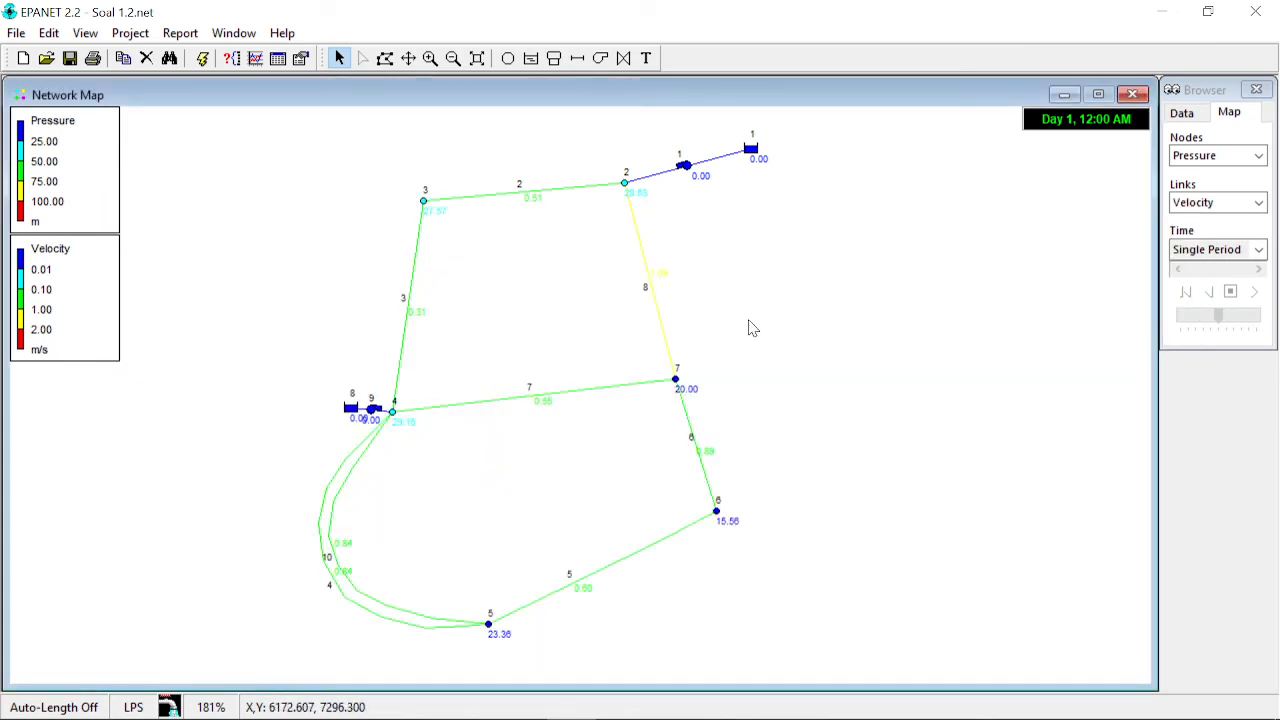
# - Set pump curve 2's head to 28 m at 60 LPS and rerun the hydraulic analysis
pyautogui.click(370, 410)
pyautogui.click(1196, 113)
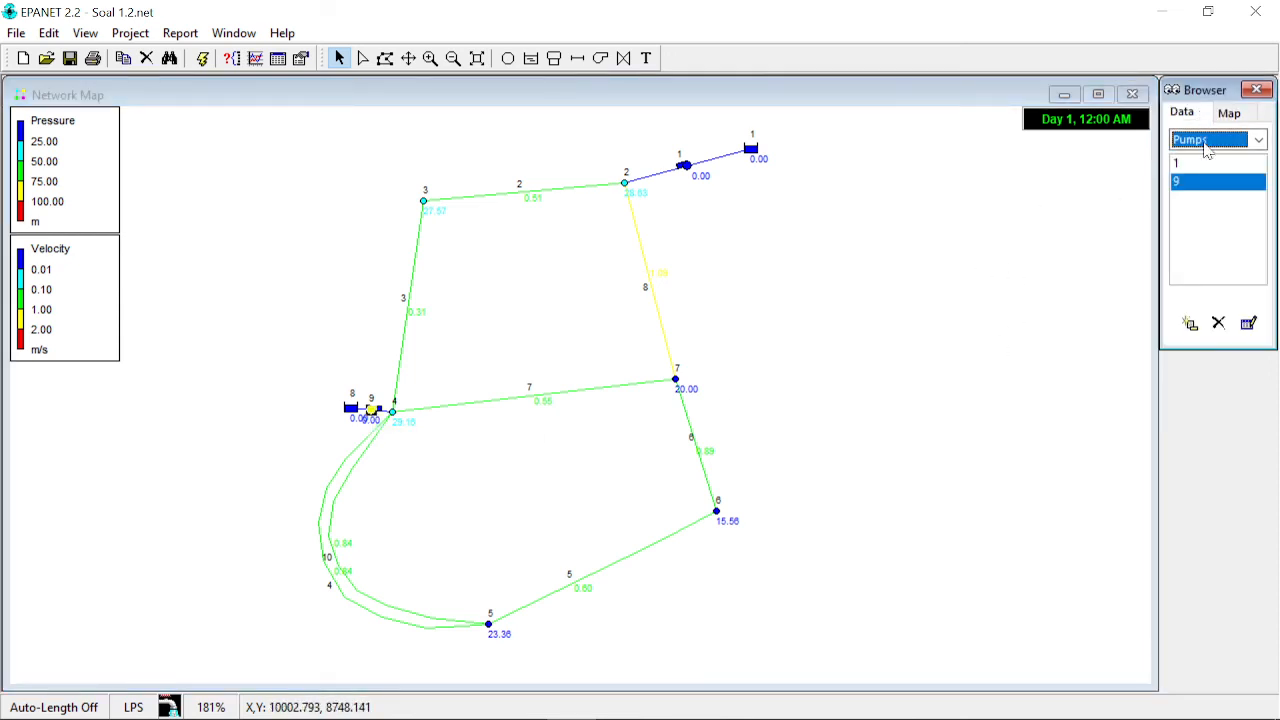
pyautogui.click(1259, 142)
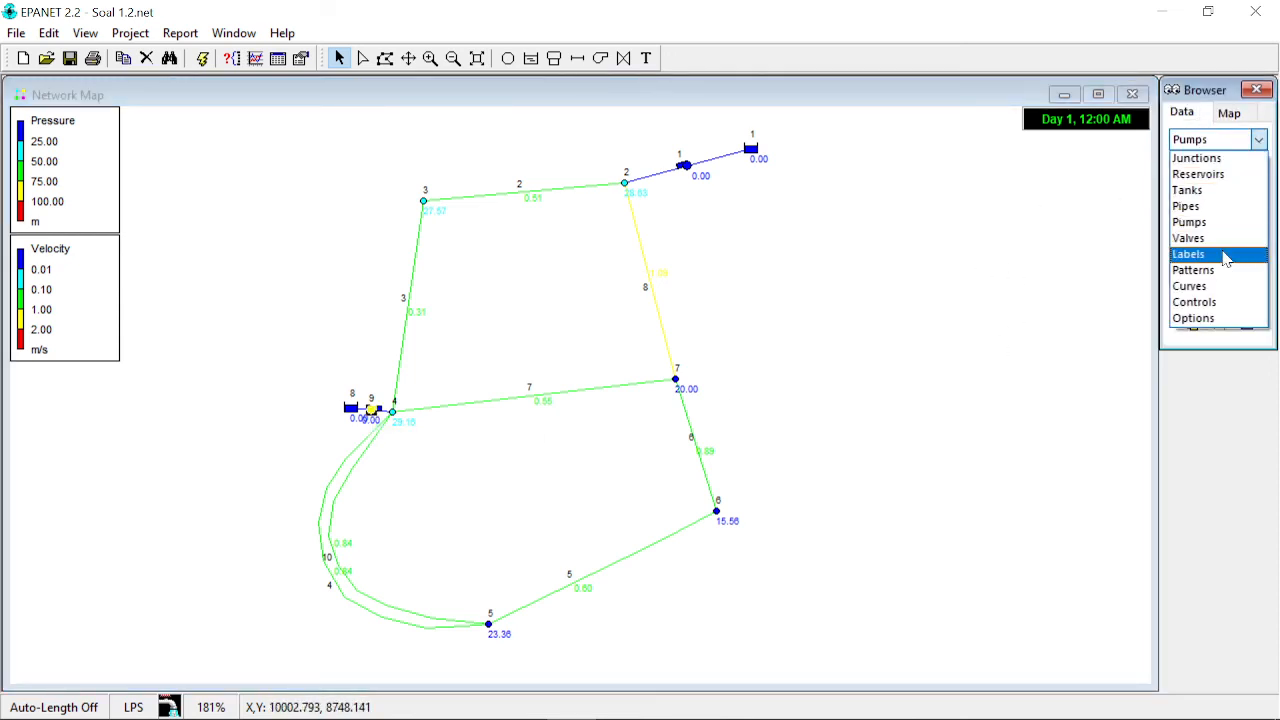
pyautogui.click(1223, 286)
pyautogui.doubleClick(1206, 182)
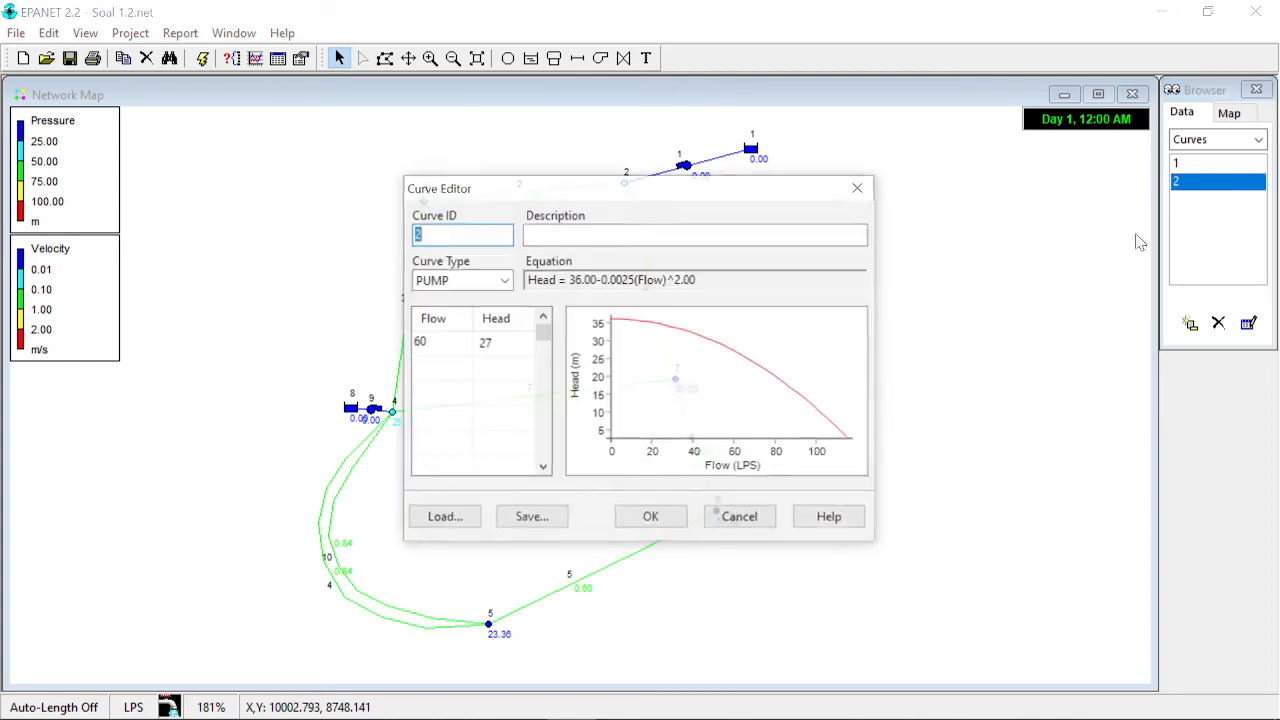
pyautogui.click(517, 340)
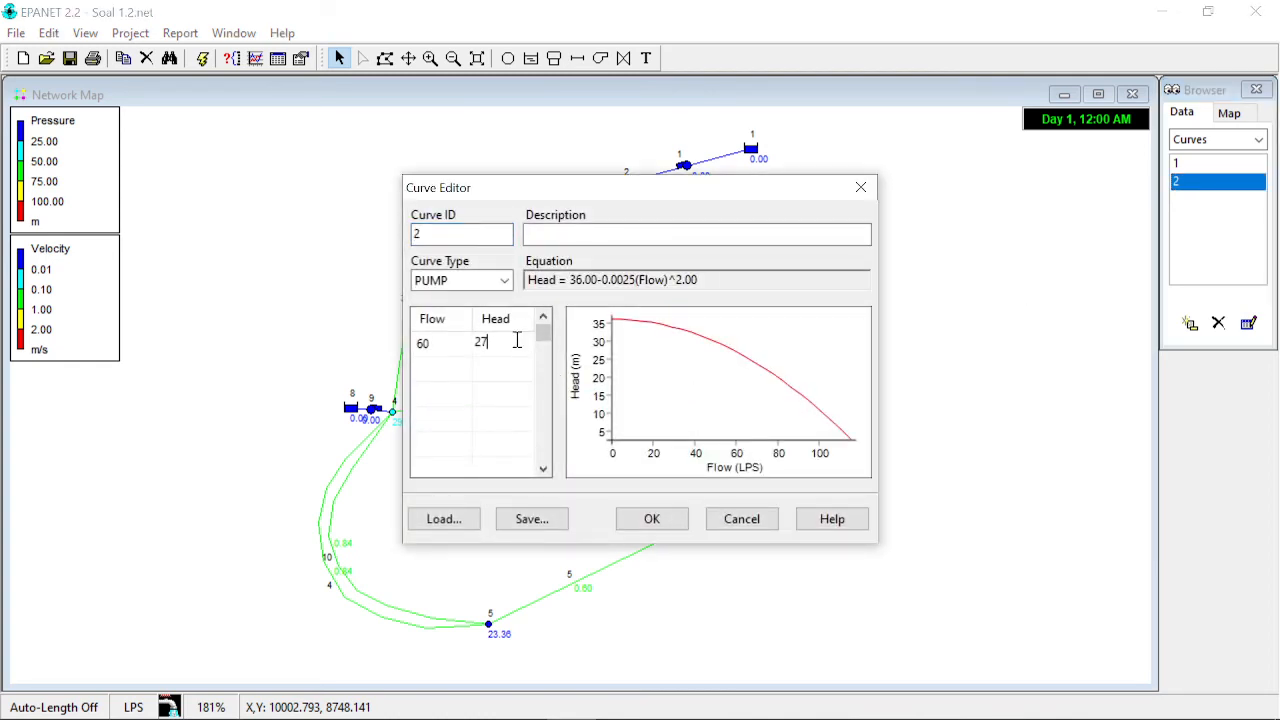
pyautogui.write('8')
pyautogui.press('Return')
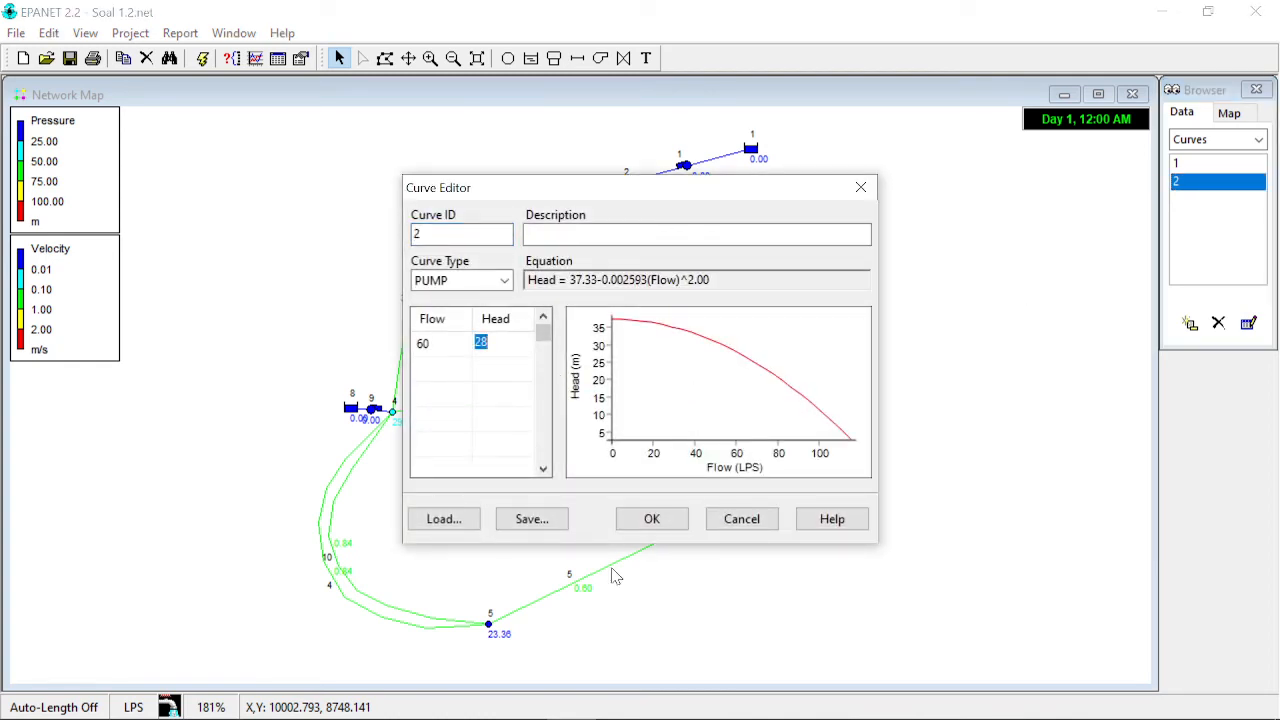
pyautogui.click(652, 521)
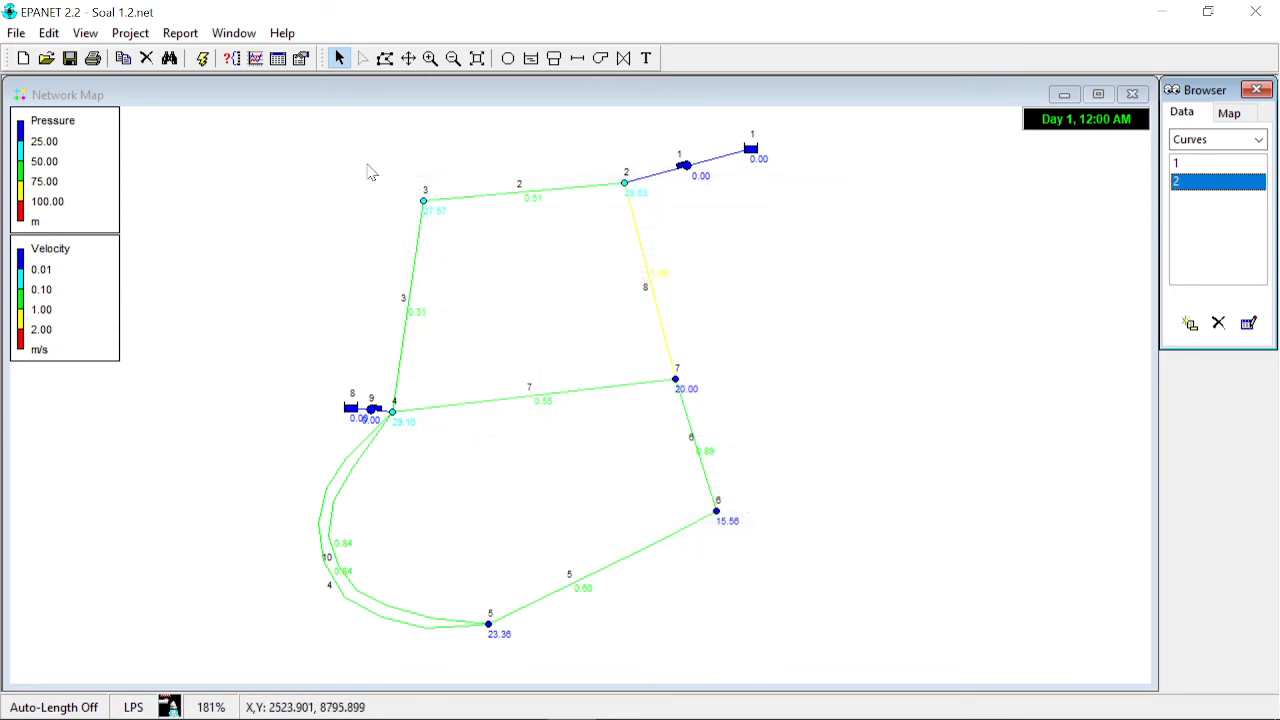
pyautogui.click(201, 60)
pyautogui.click(634, 392)
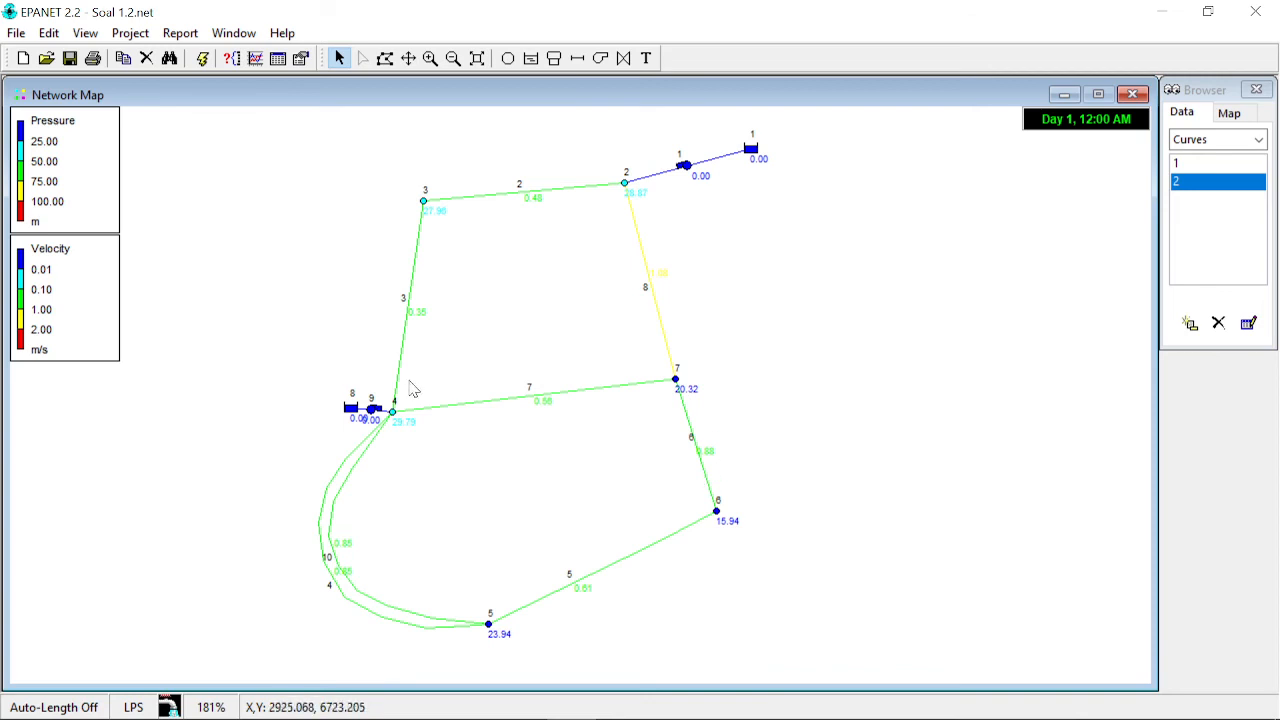
pyautogui.moveTo(687, 172)
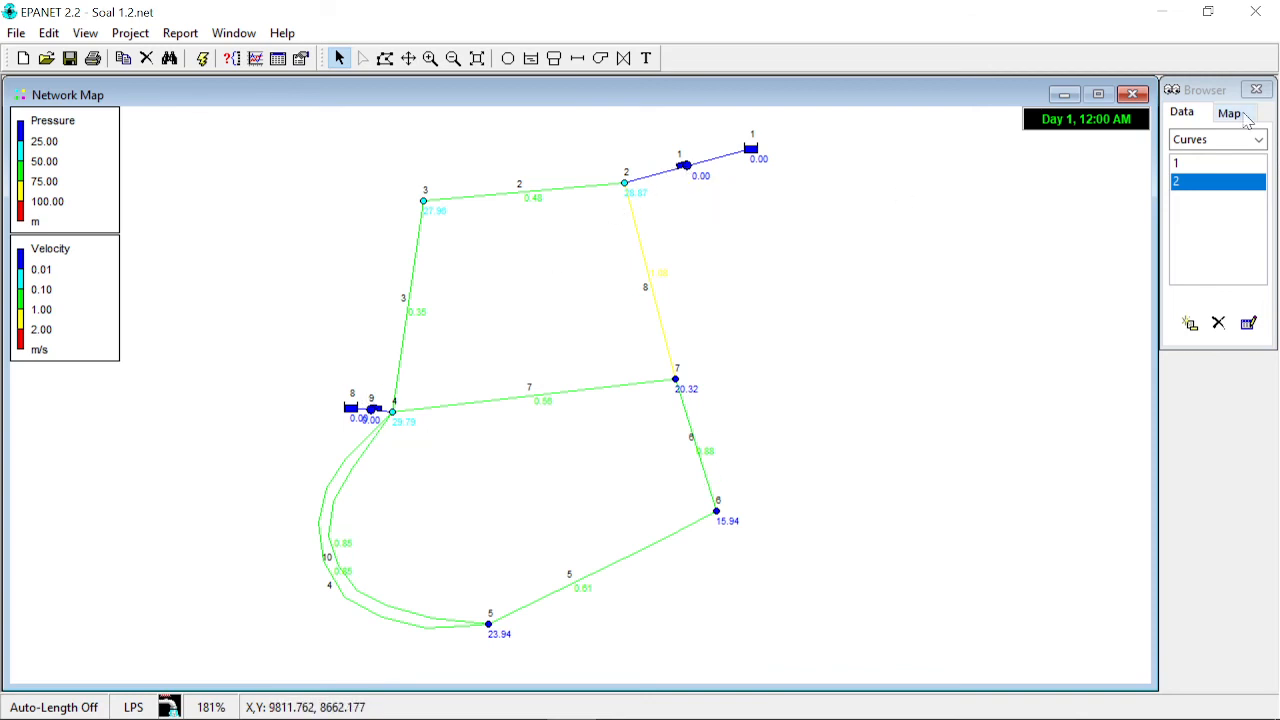
# - Switch the map's link display from Velocity to Unit Headloss
pyautogui.click(1247, 119)
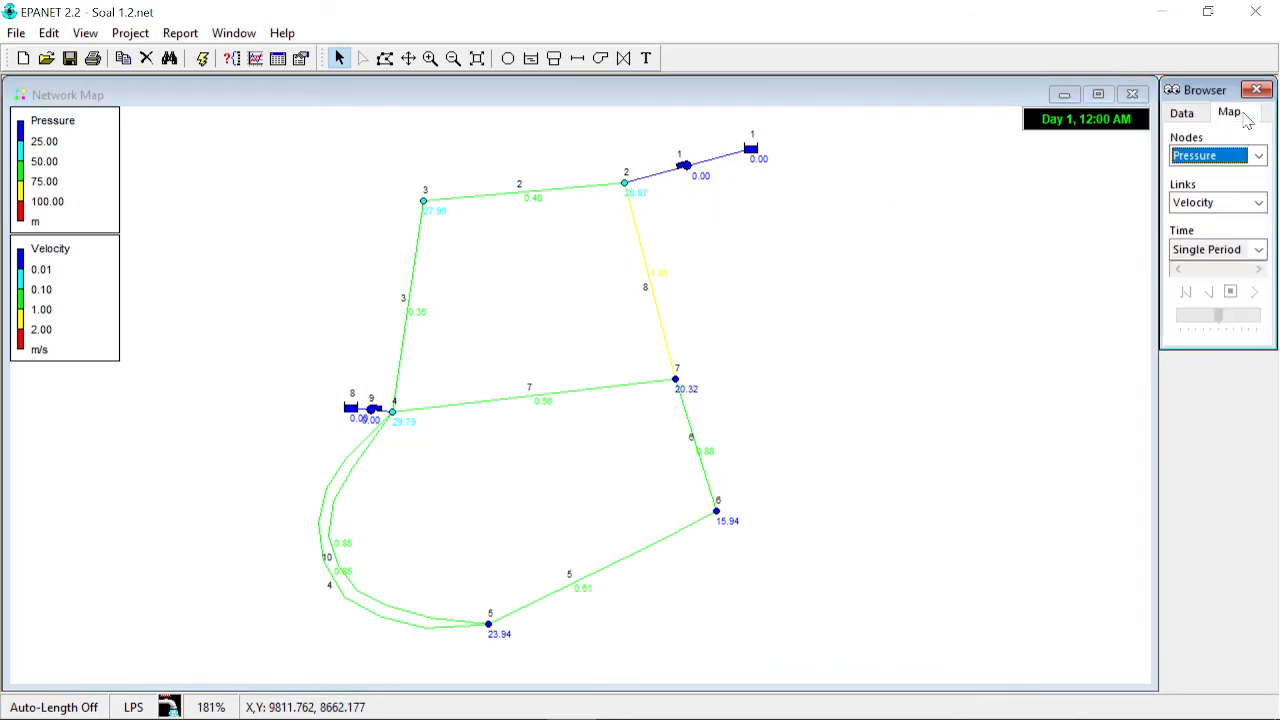
pyautogui.click(1259, 203)
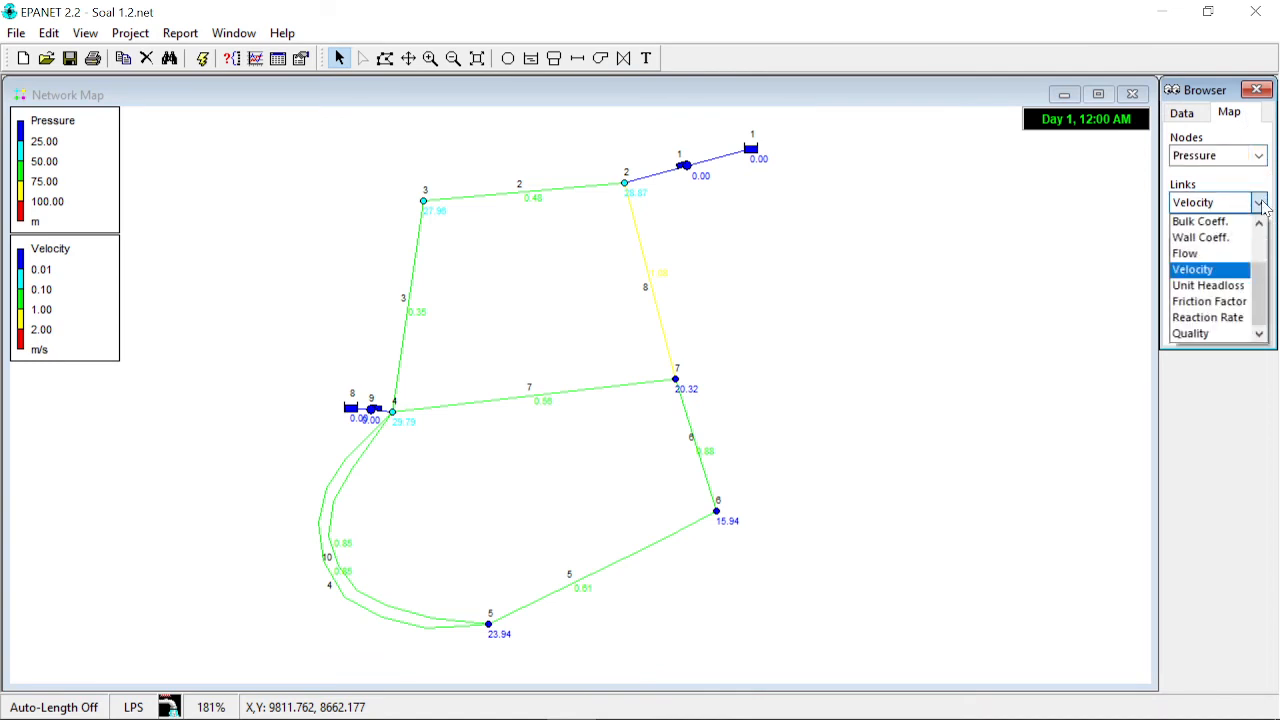
pyautogui.click(1222, 289)
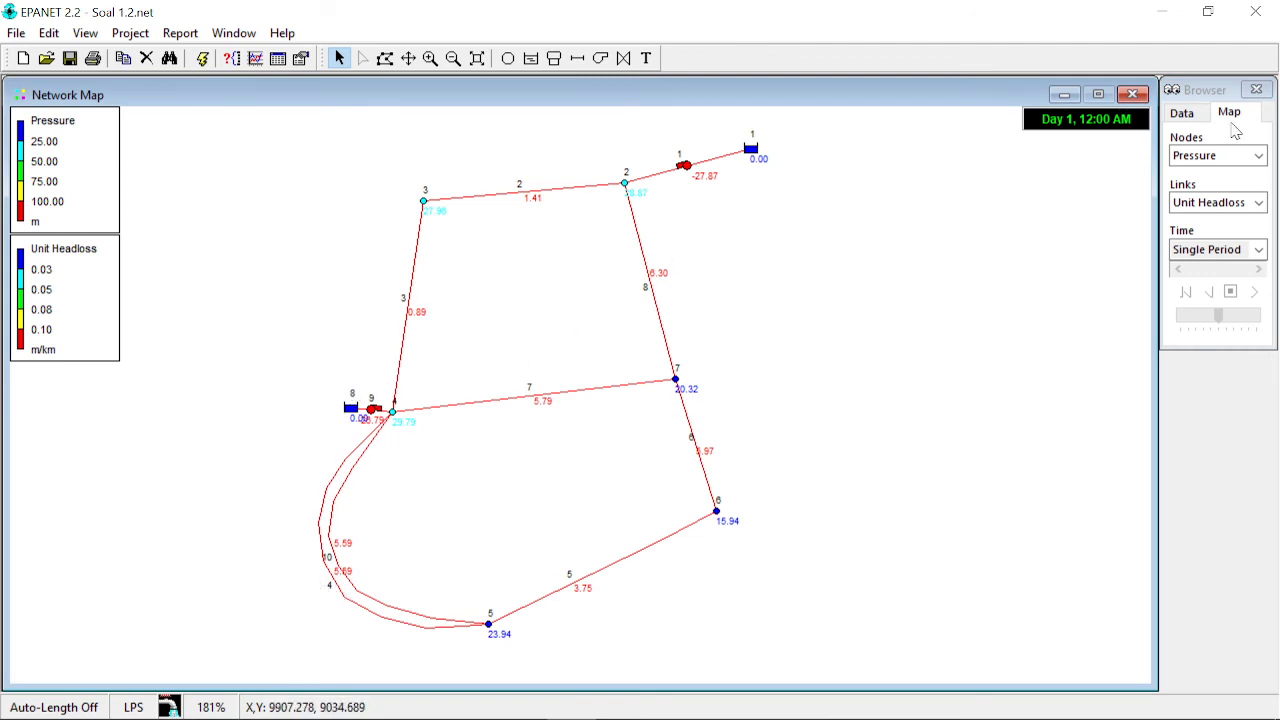
# - Switch the map's link display to Flow and inspect the flows through pumps 1 and 9
pyautogui.click(1258, 203)
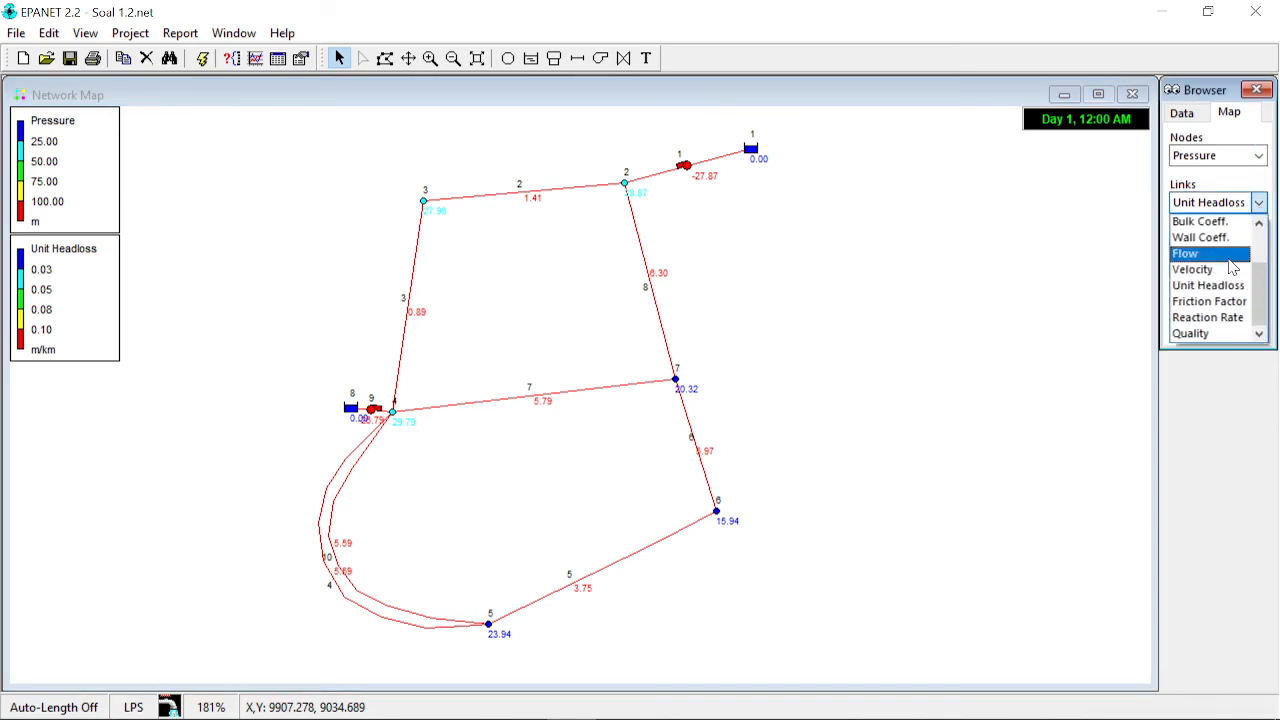
pyautogui.click(1229, 260)
pyautogui.moveTo(688, 174)
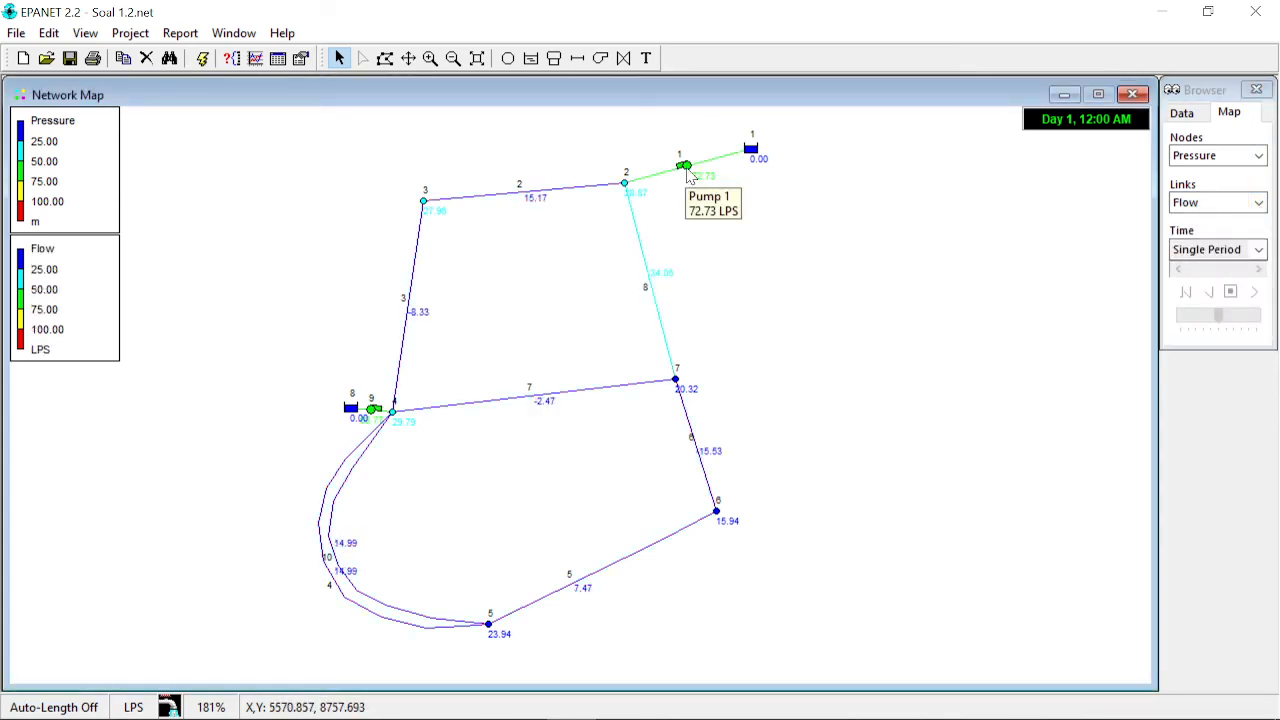
pyautogui.click(688, 174)
pyautogui.click(378, 419)
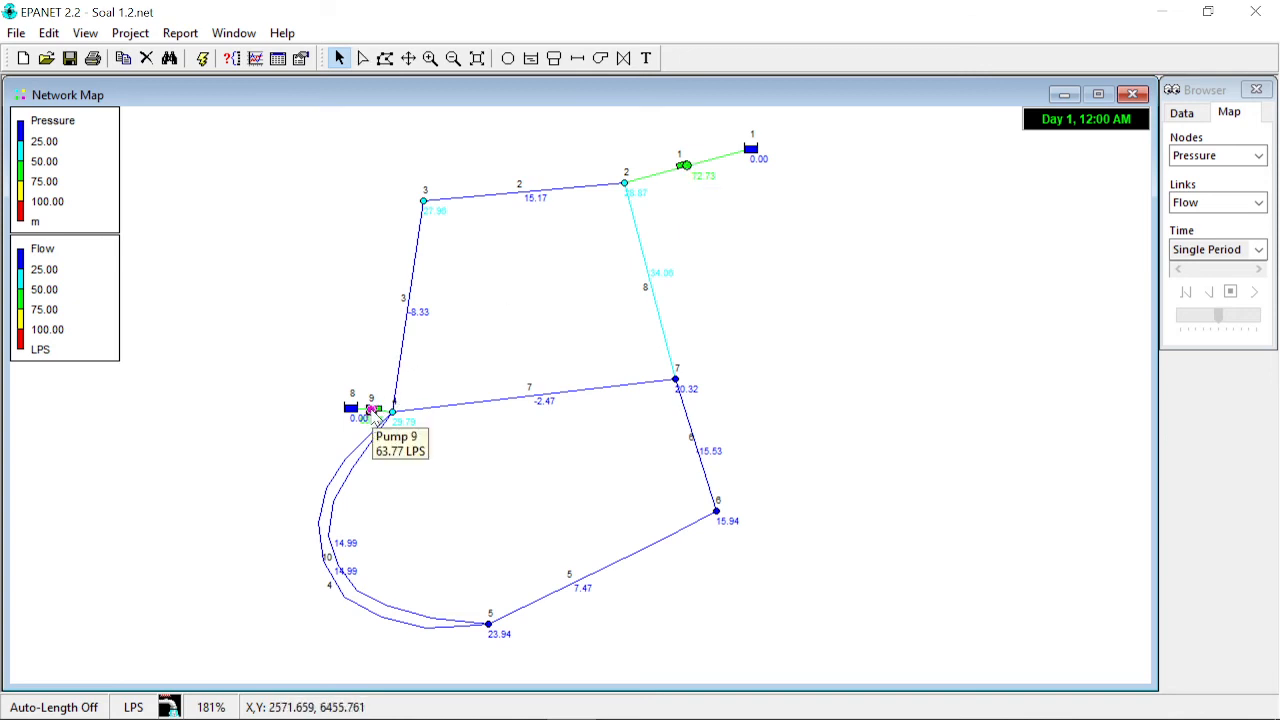
pyautogui.click(500, 294)
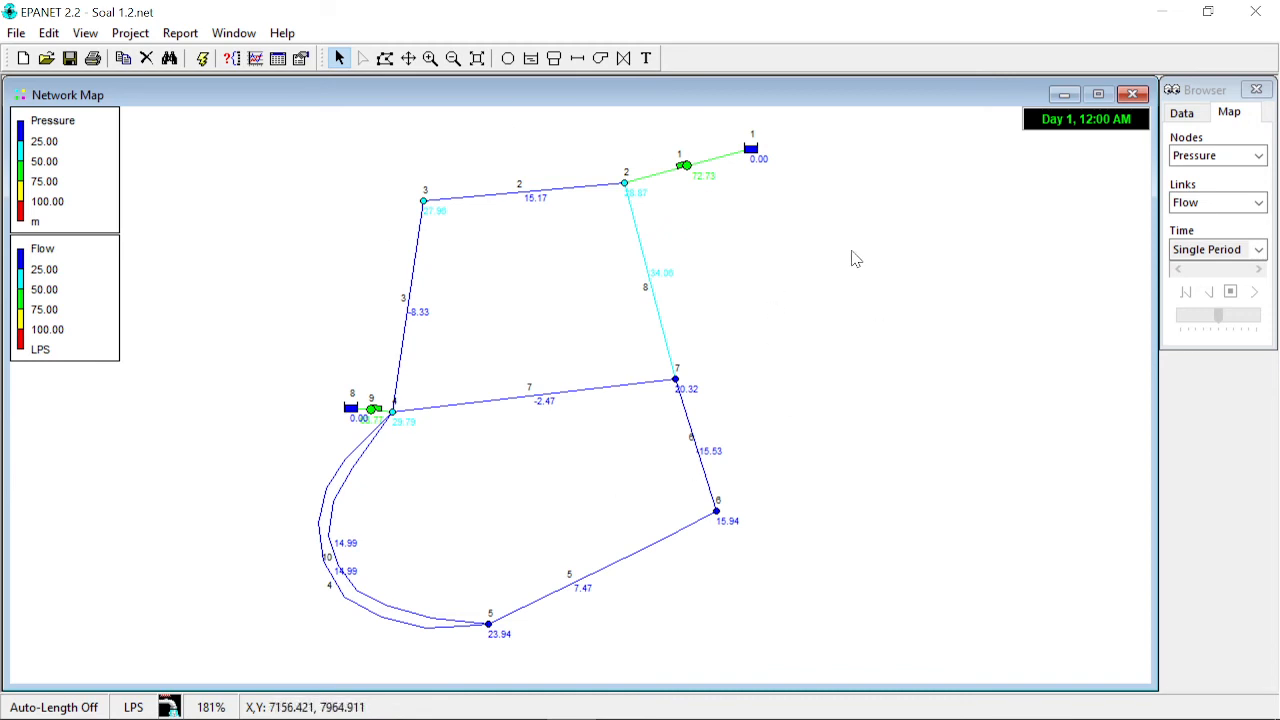
# - Review the Soal No 2 problem statement in the web browser, then return to EPANET
pyautogui.click(622, 700)
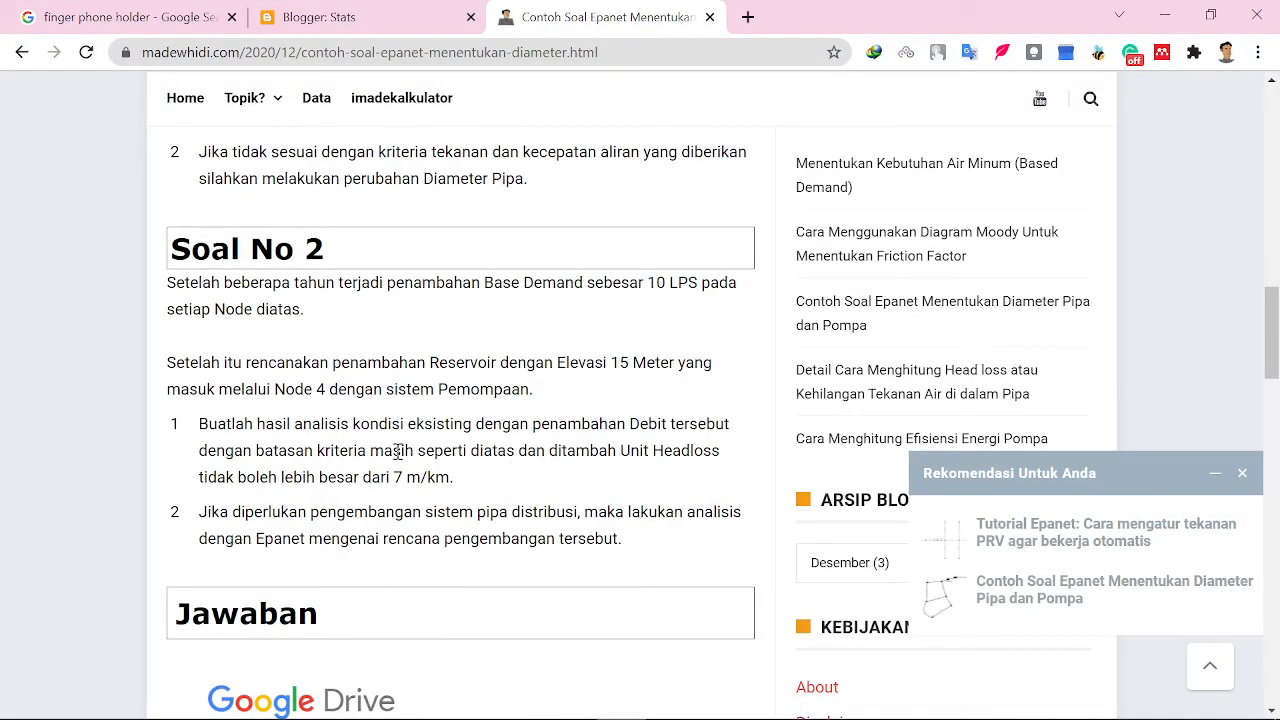
pyautogui.scroll(2, 397, 451)
pyautogui.scroll(-1, 397, 455)
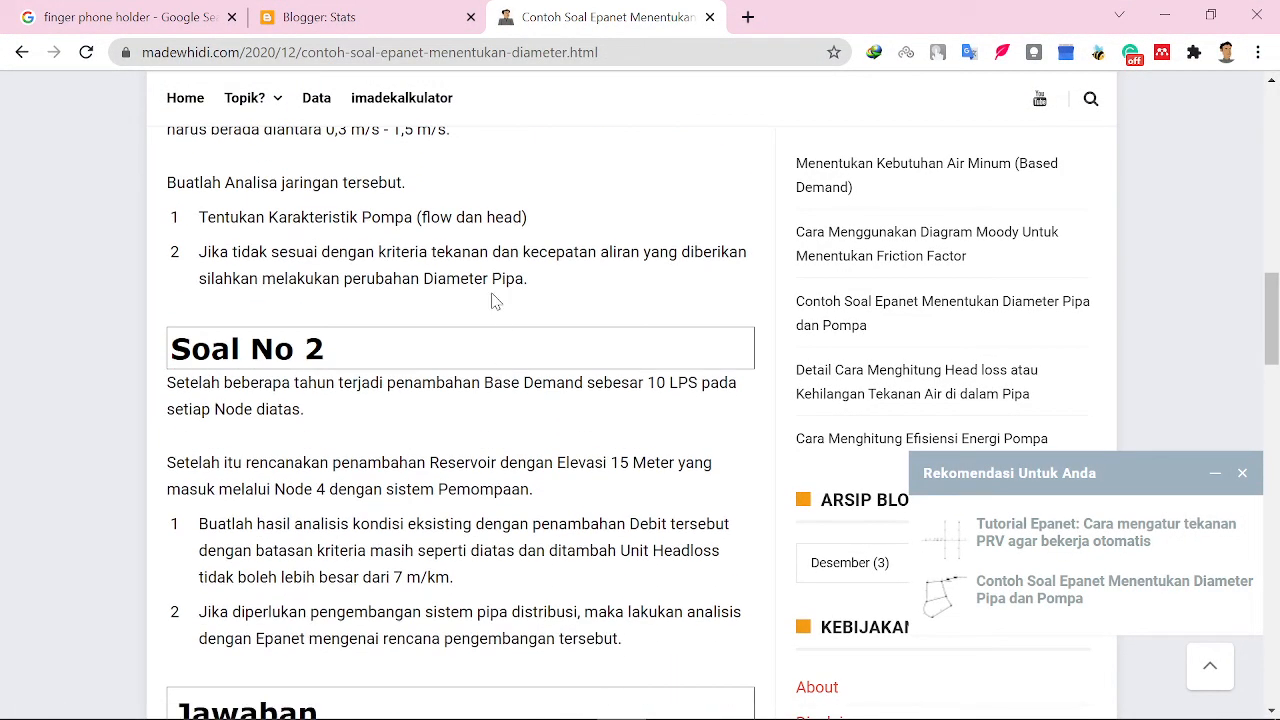
pyautogui.click(1164, 16)
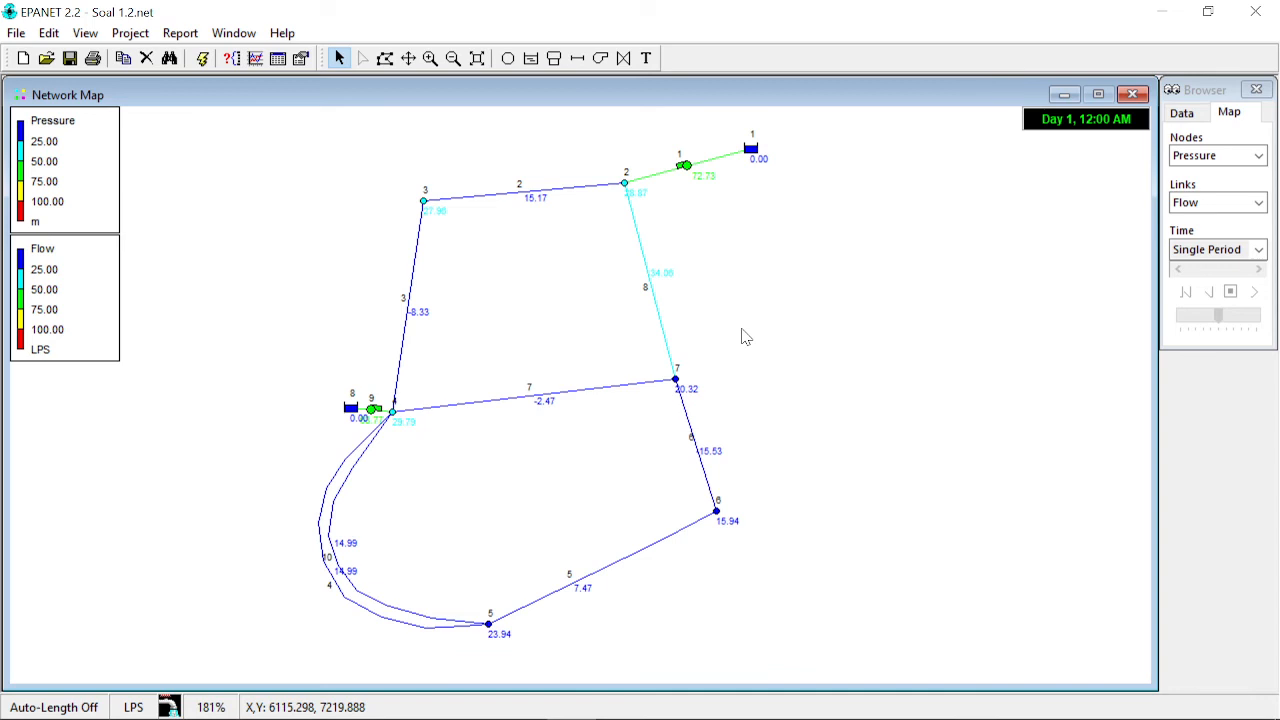
# - Open pump curve 1 from the data browser's curve list in the Curve Editor
pyautogui.click(1182, 114)
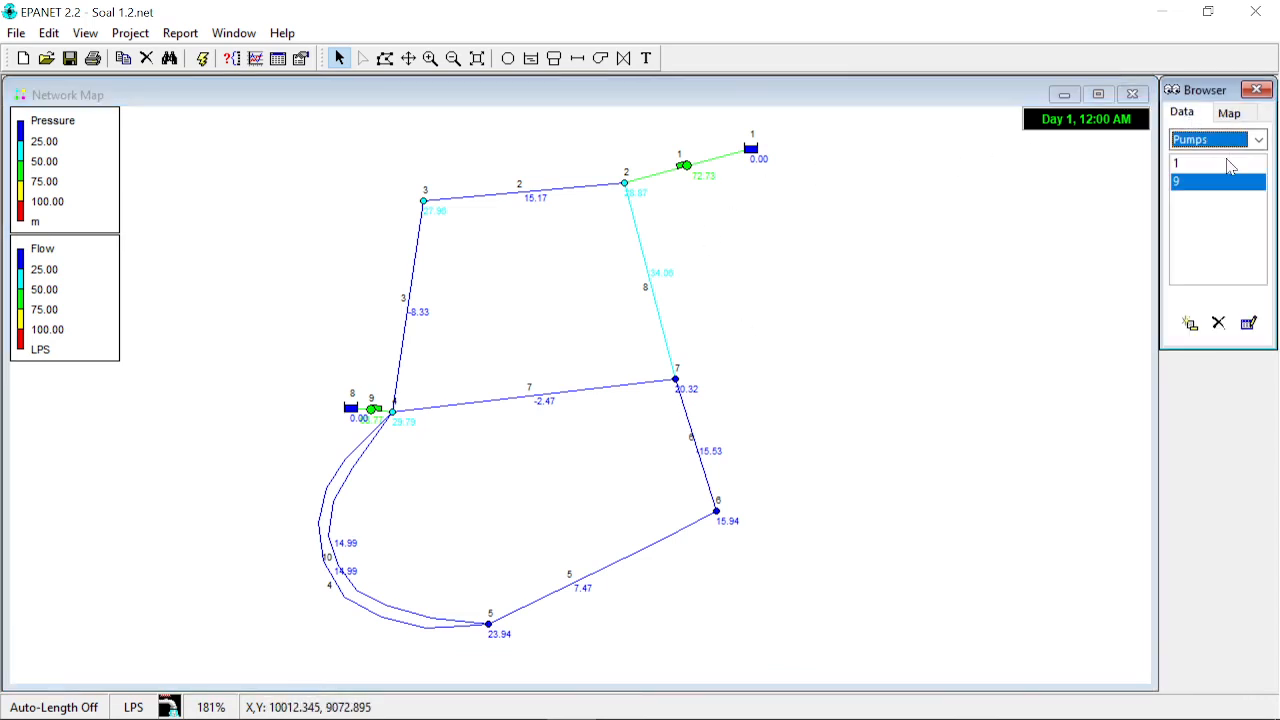
pyautogui.click(1258, 140)
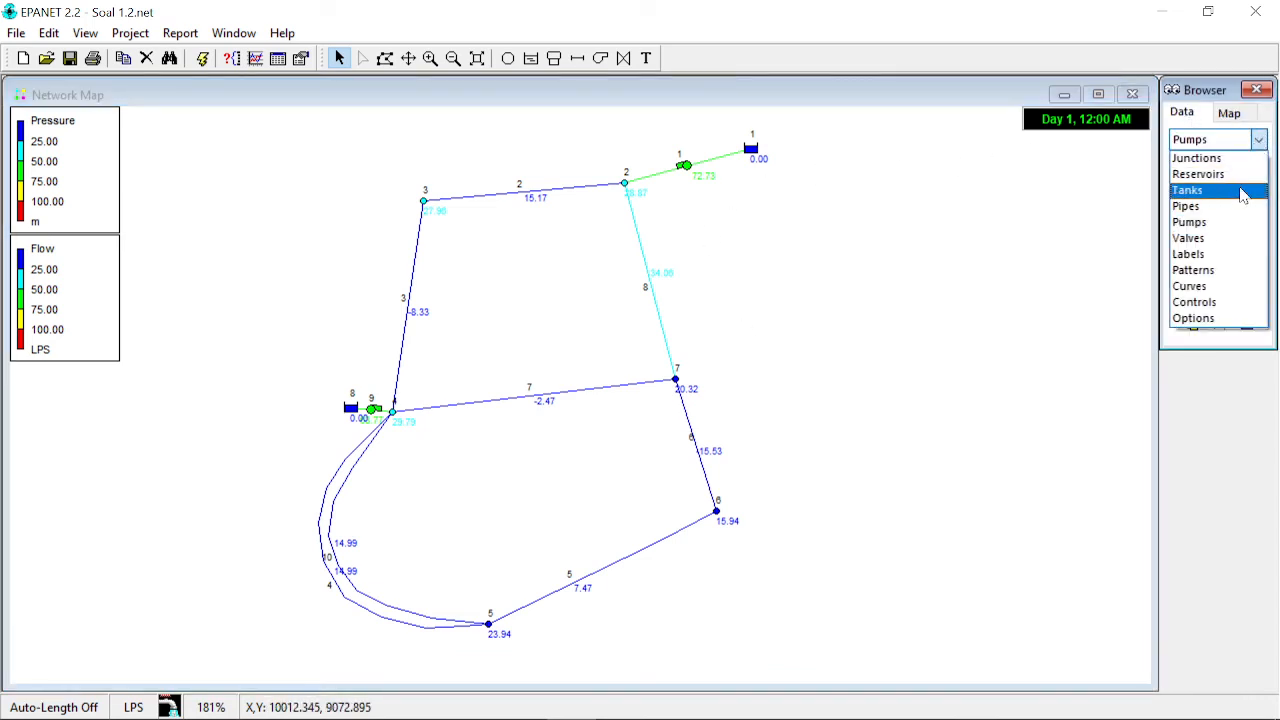
pyautogui.click(1225, 286)
pyautogui.doubleClick(1200, 165)
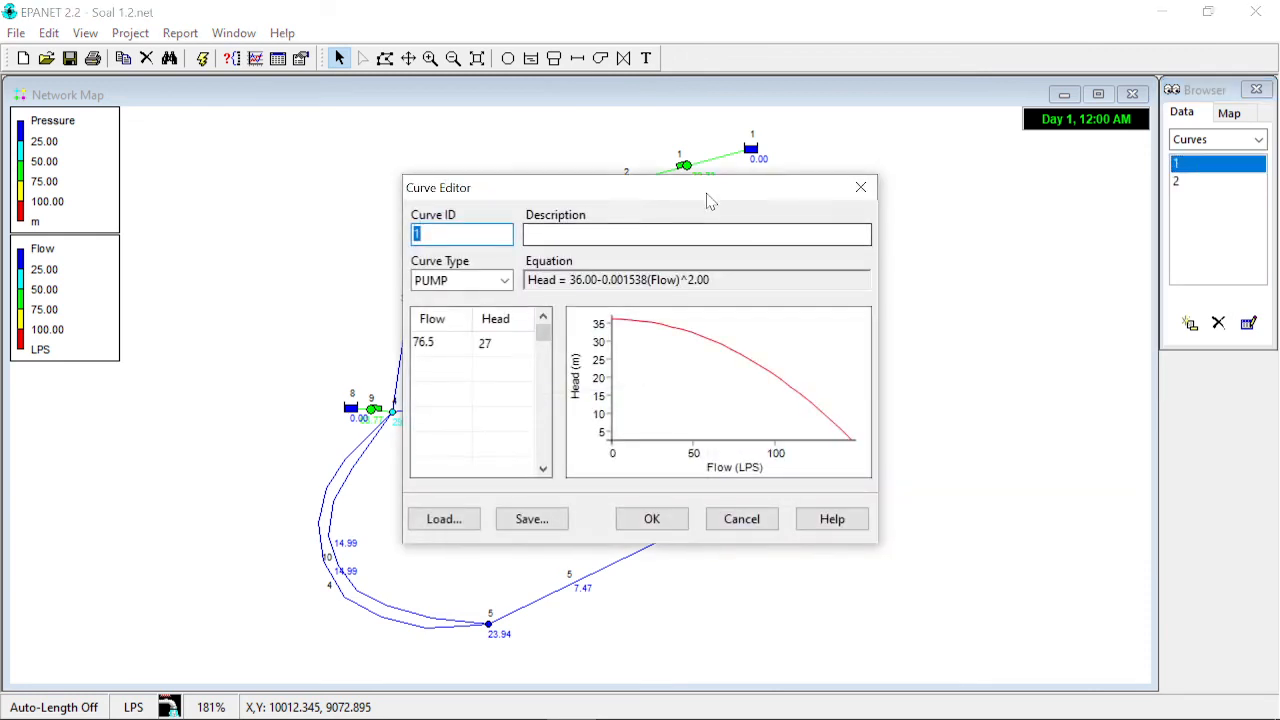
pyautogui.moveTo(700, 187); pyautogui.dragTo(1058, 223)
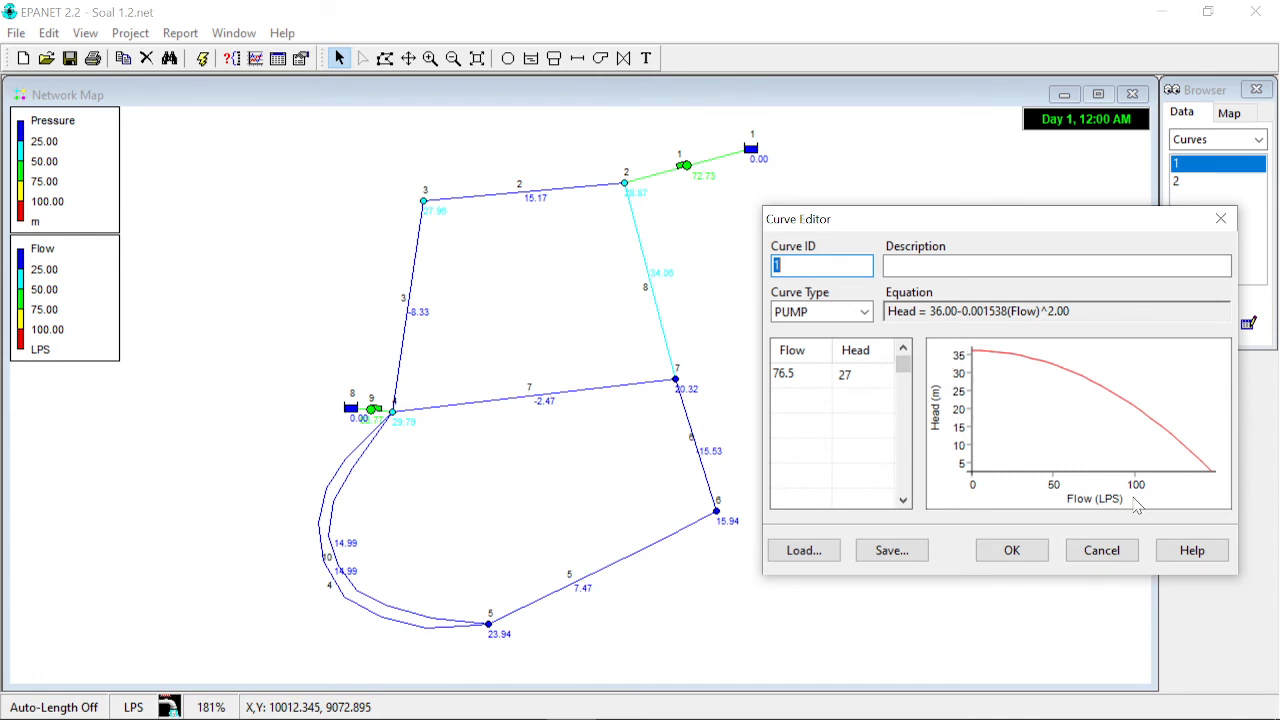
# - Examine curve 1's flow and head entries, then cancel the Curve Editor without changes
pyautogui.click(803, 377)
pyautogui.click(871, 376)
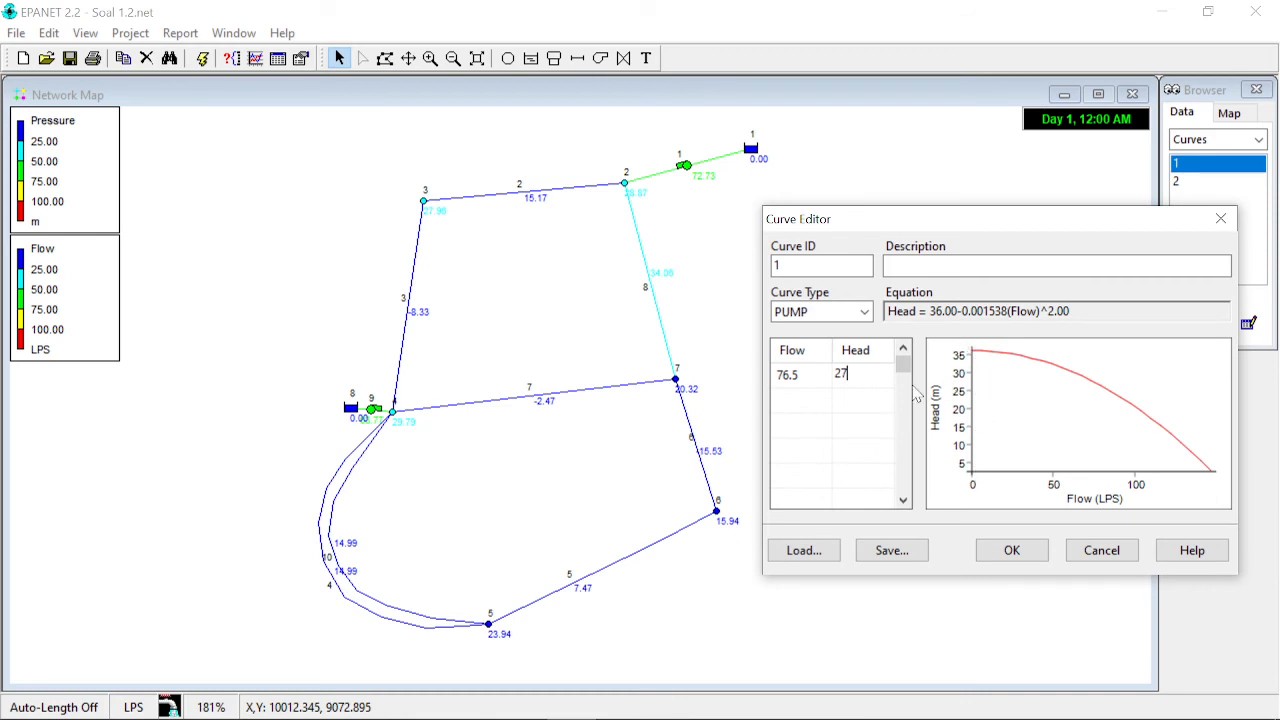
pyautogui.moveTo(852, 371); pyautogui.dragTo(824, 369)
pyautogui.click(861, 375)
pyautogui.click(803, 376)
pyautogui.click(810, 374)
pyautogui.moveTo(803, 375); pyautogui.dragTo(772, 374)
pyautogui.click(848, 376)
pyautogui.click(805, 371)
pyautogui.moveTo(802, 372); pyautogui.dragTo(772, 374)
pyautogui.click(806, 376)
pyautogui.moveTo(801, 373); pyautogui.dragTo(772, 375)
pyautogui.click(806, 375)
pyautogui.moveTo(795, 374); pyautogui.dragTo(770, 375)
pyautogui.click(876, 375)
pyautogui.click(812, 372)
pyautogui.click(1102, 551)
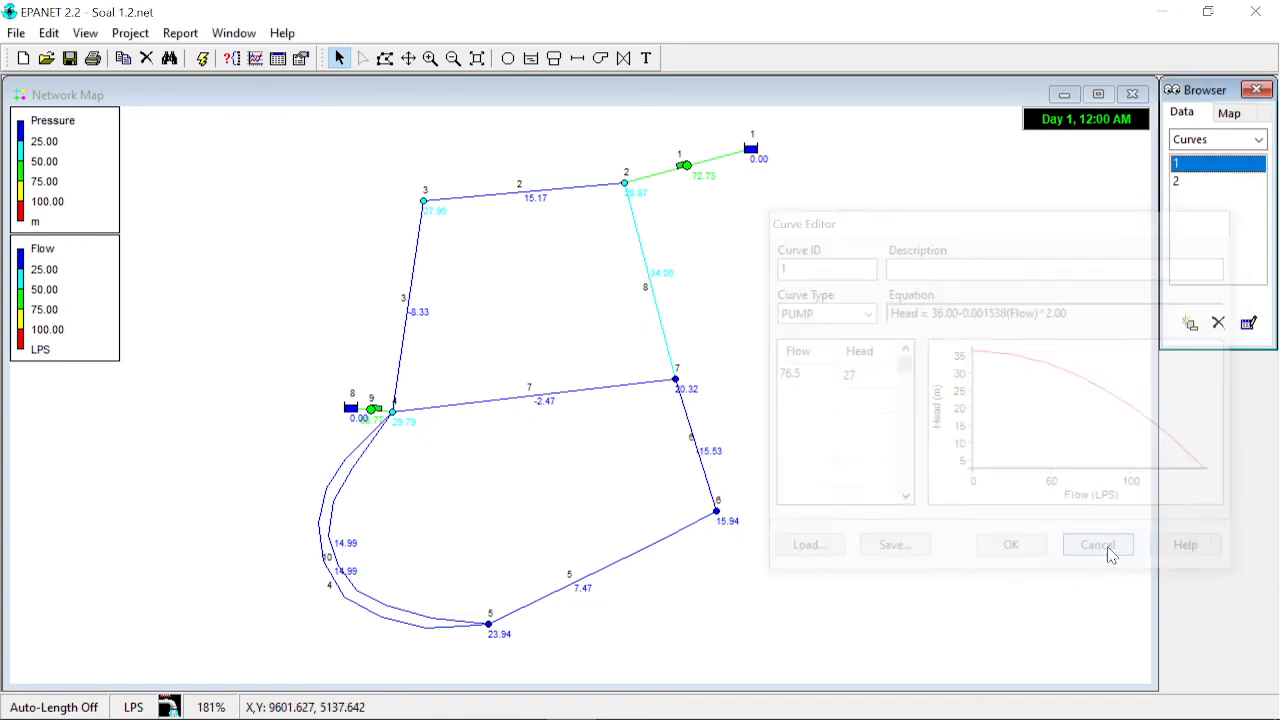